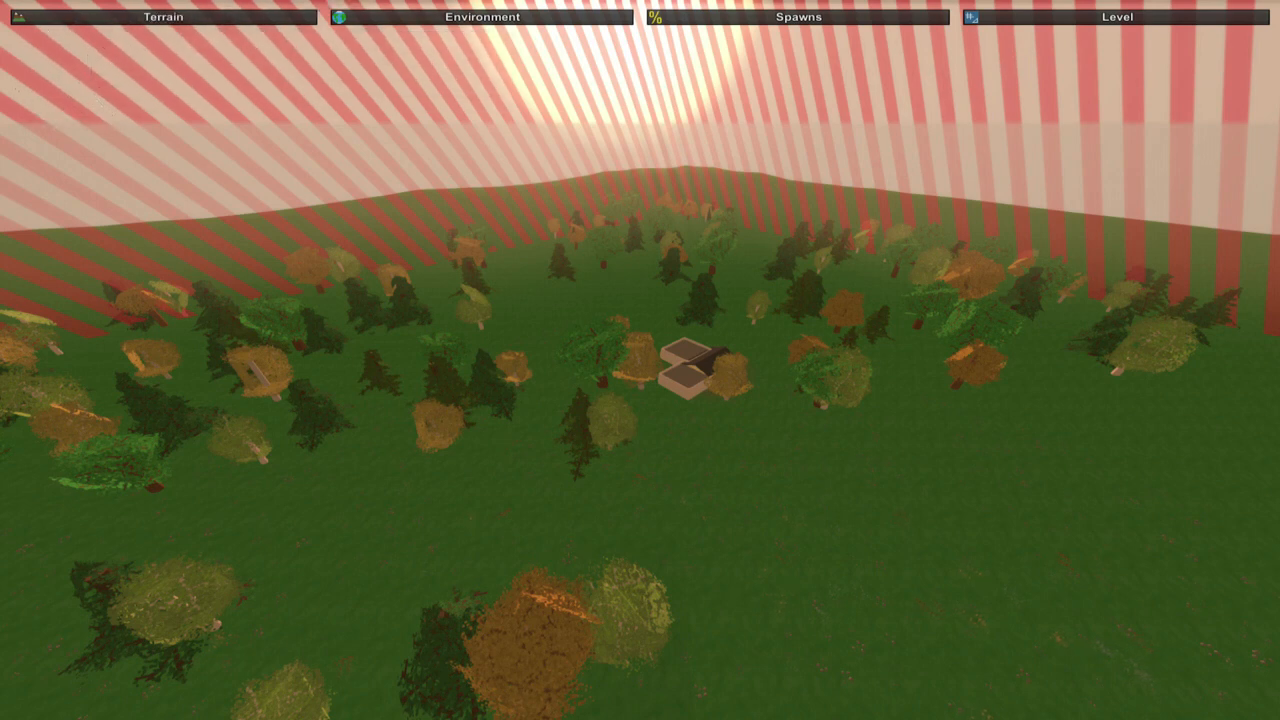
{"action": "key", "text": "w"}
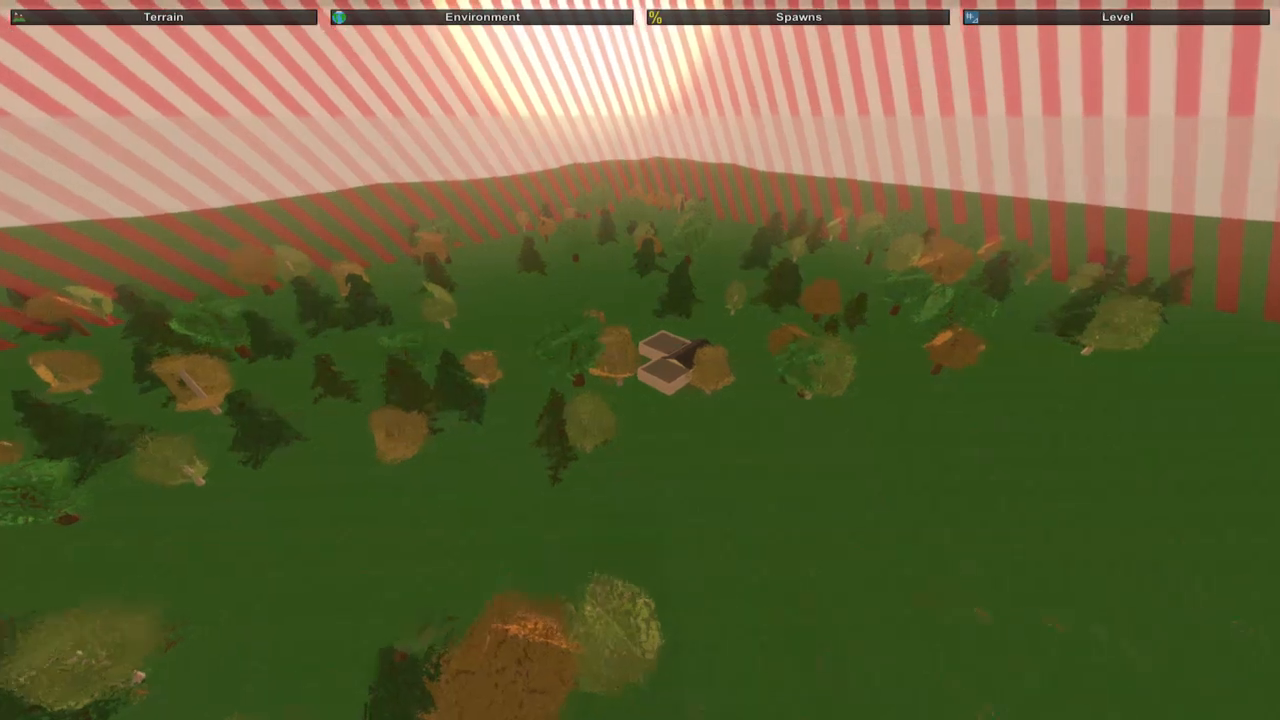
{"action": "key", "text": "w"}
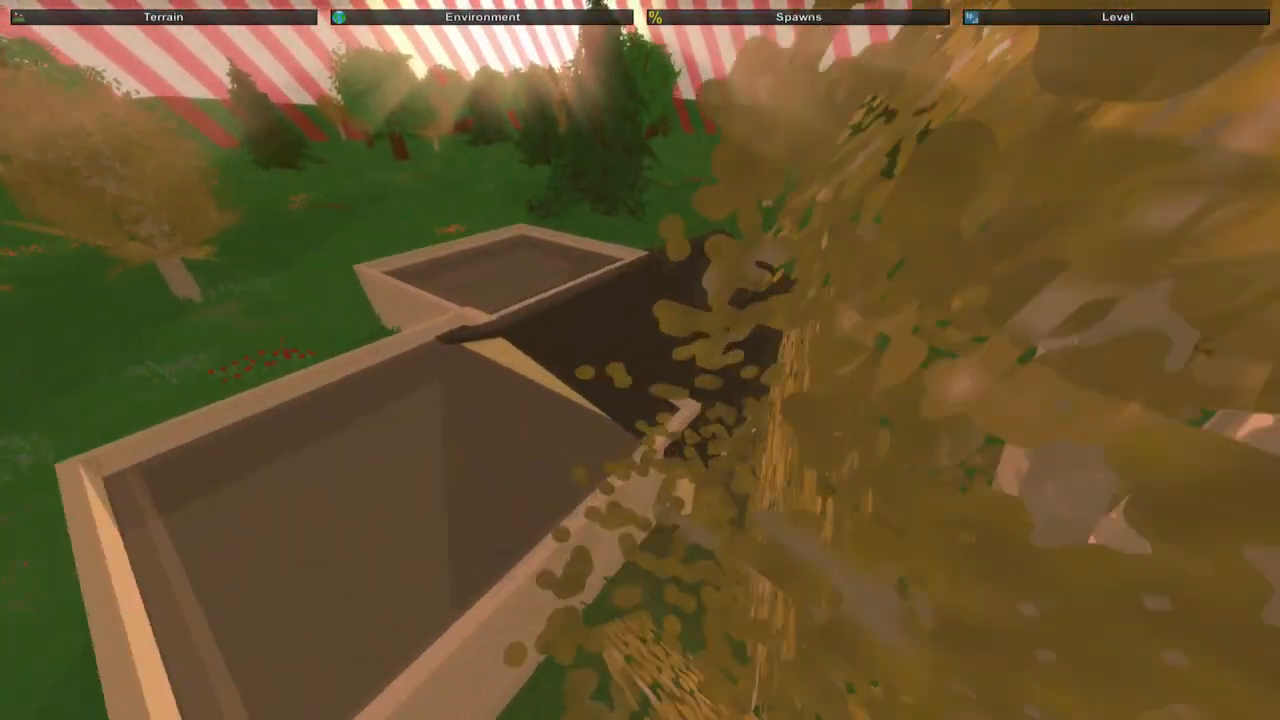
{"action": "key", "text": "s"}
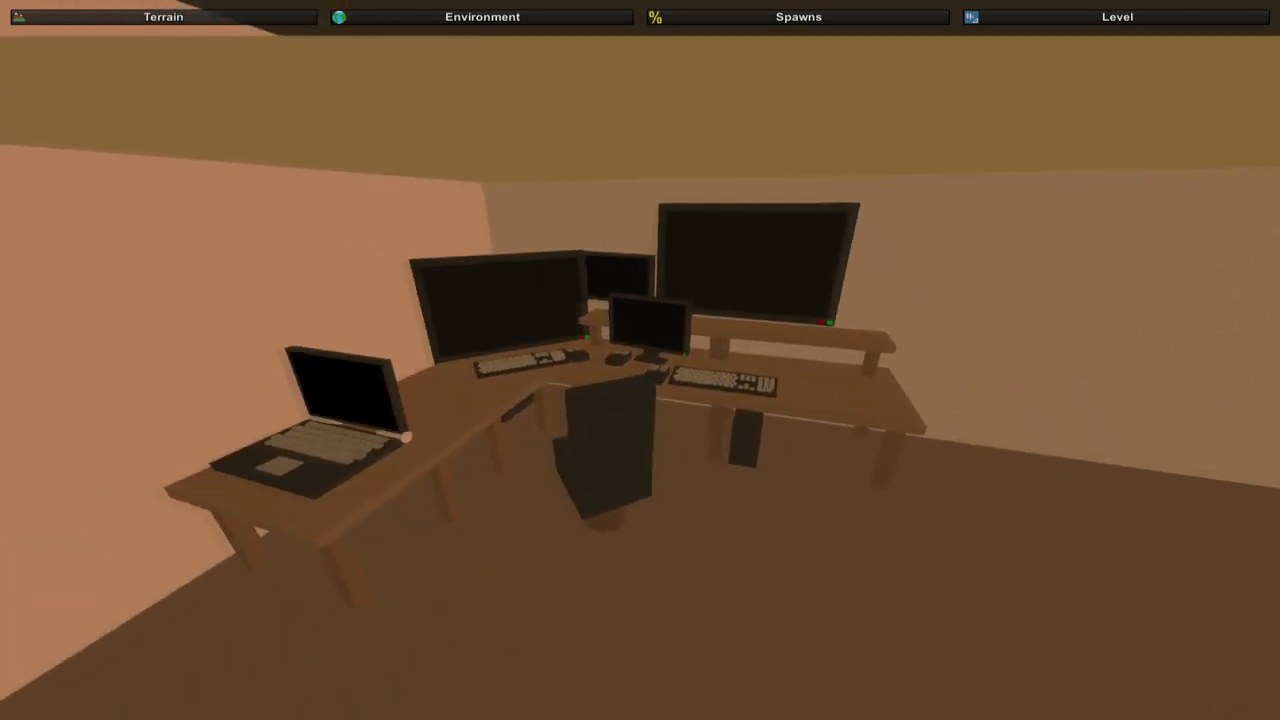
{"action": "key", "text": "w"}
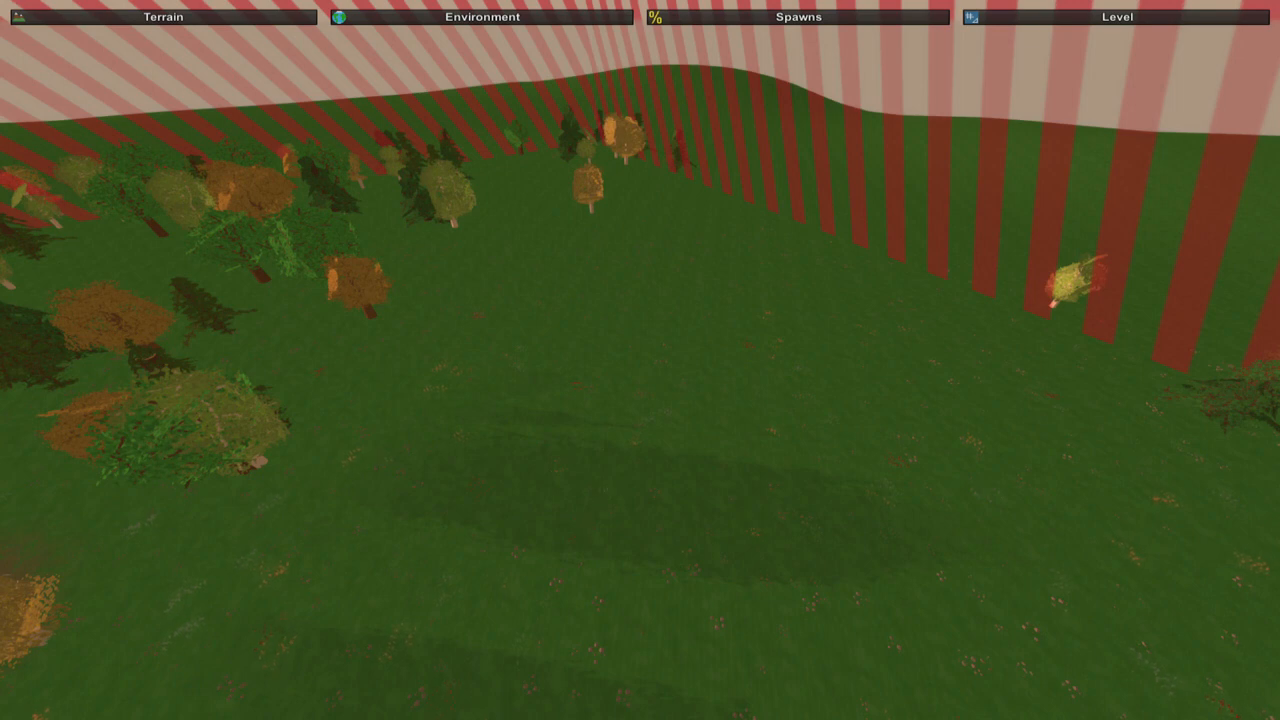
{"action": "key", "text": "w"}
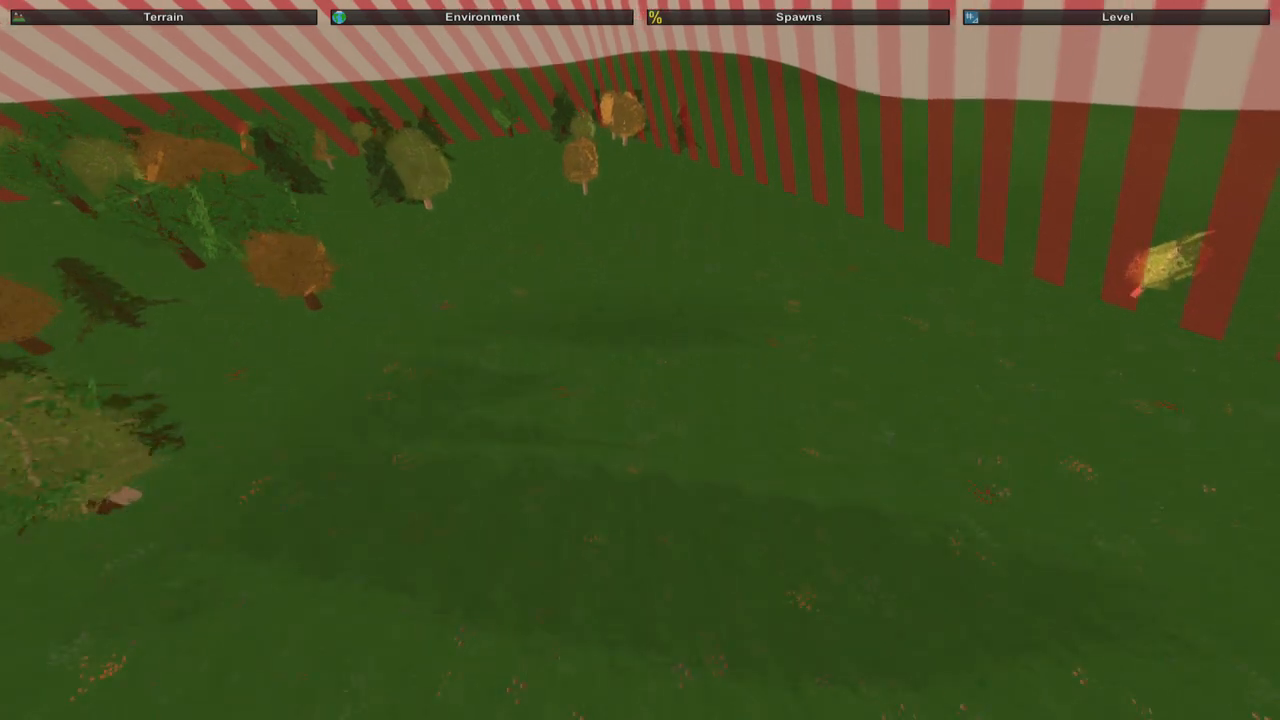
{"action": "key", "text": "w"}
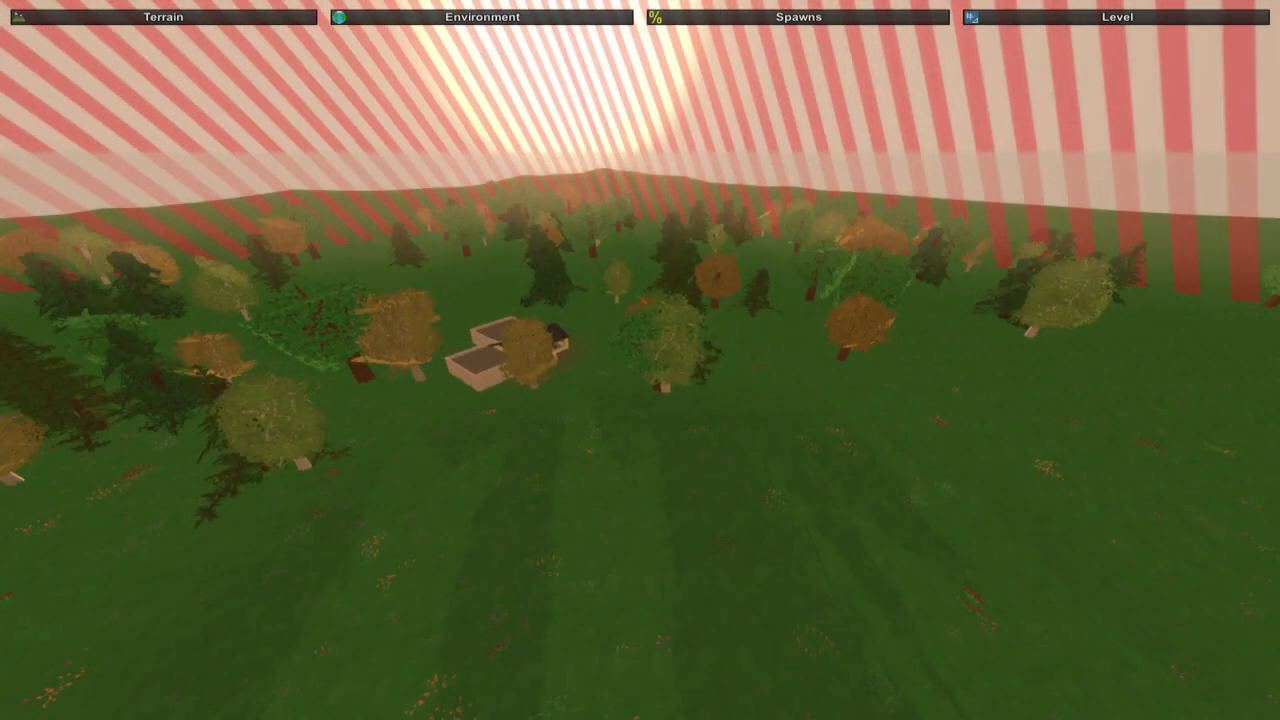
{"action": "key", "text": "d"}
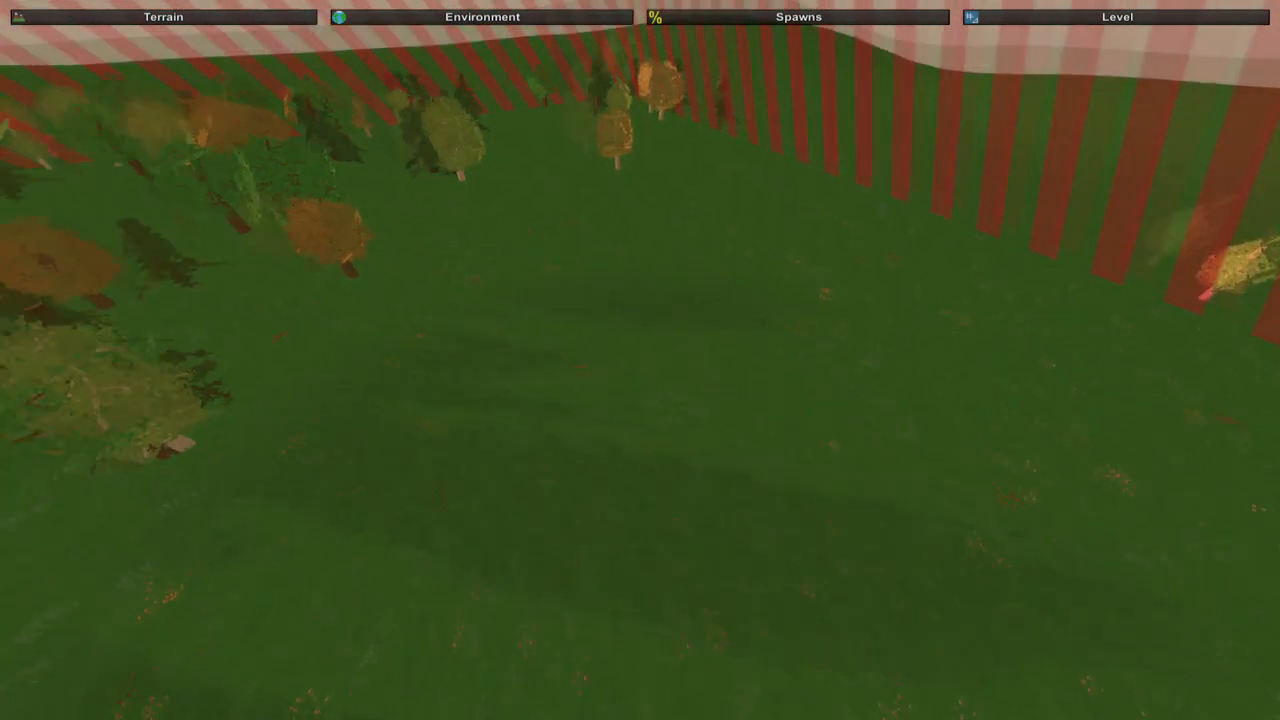
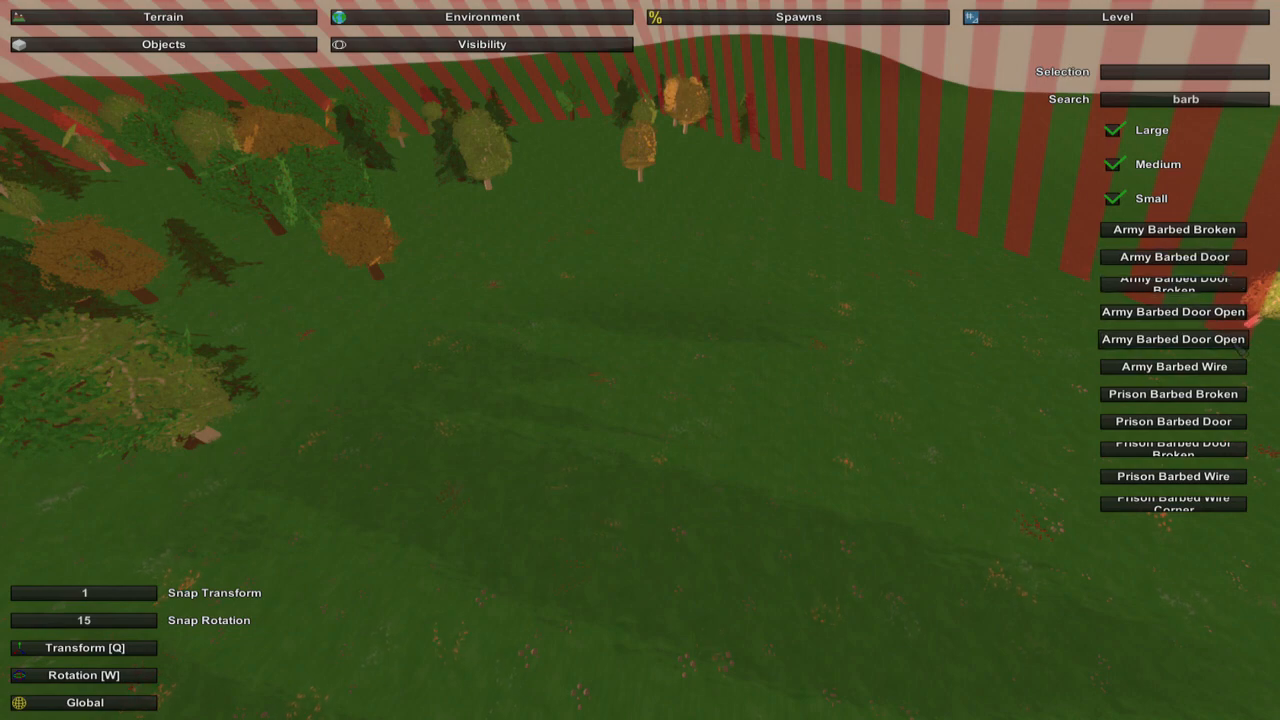
Place an Army Barbed Wire section, rotate it upright and sink it into the ground
{"action": "left_click", "coordinate": [1243, 370]}
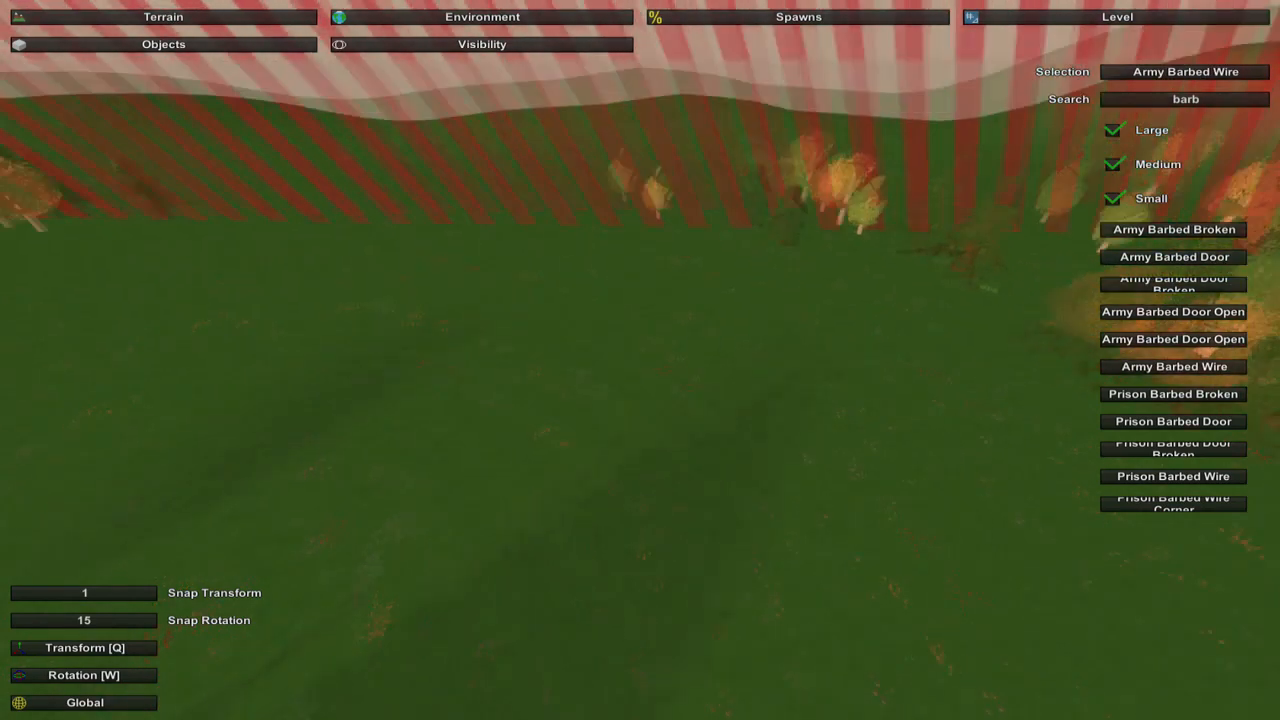
{"action": "key", "text": "e"}
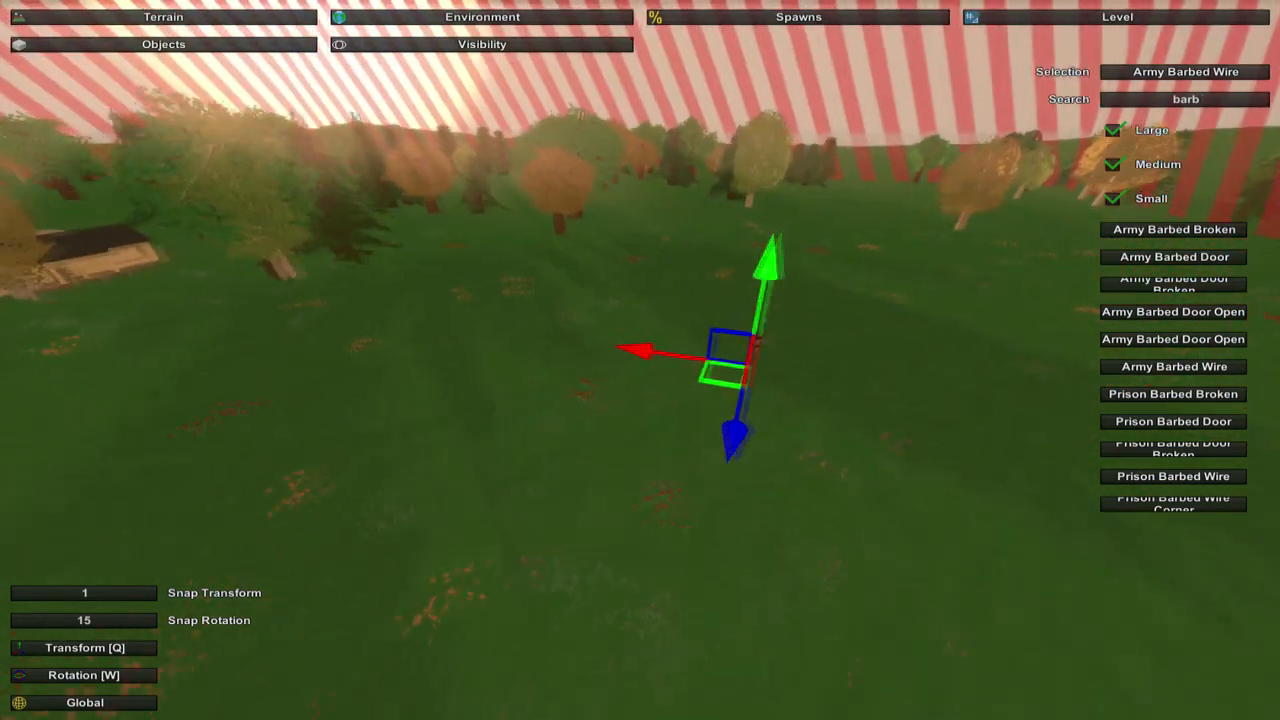
{"action": "key", "text": "w"}
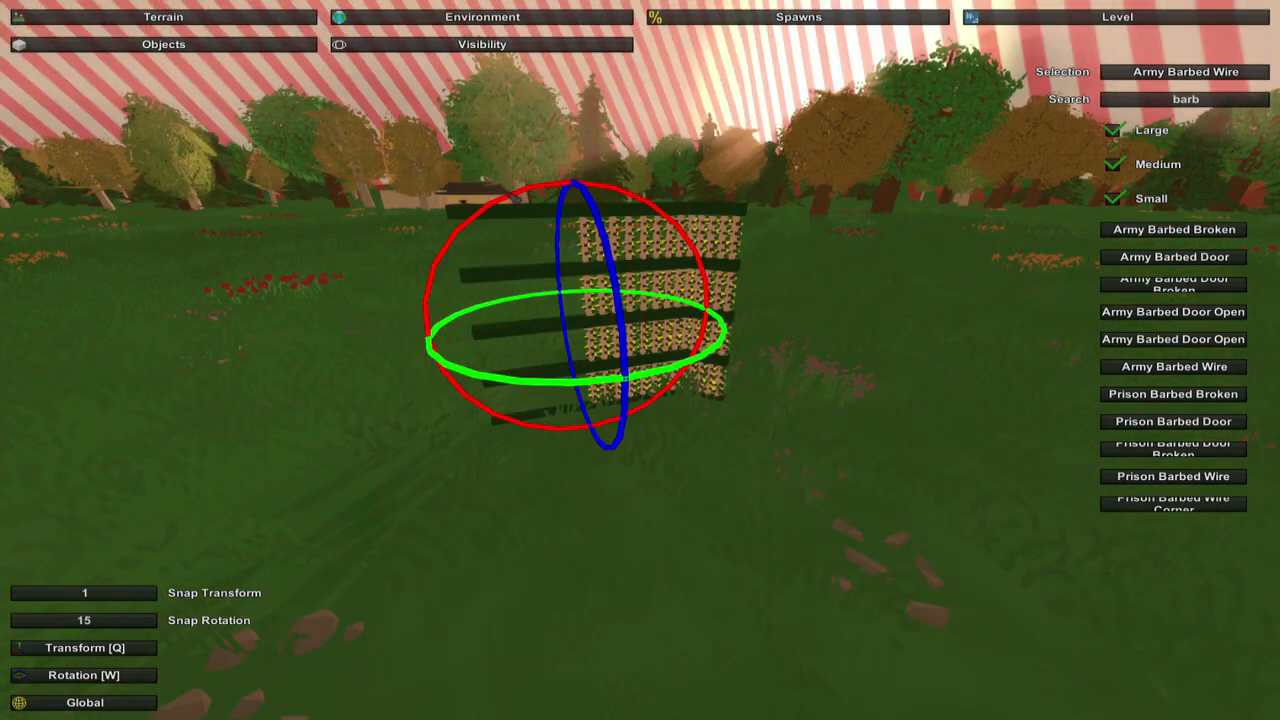
{"action": "mouse_move", "coordinate": [427, 300]}
{"action": "left_mouse_down"}
{"action": "mouse_move", "coordinate": [560, 428]}
{"action": "mouse_move", "coordinate": [715, 296]}
{"action": "mouse_move", "coordinate": [710, 265]}
{"action": "left_mouse_up"}
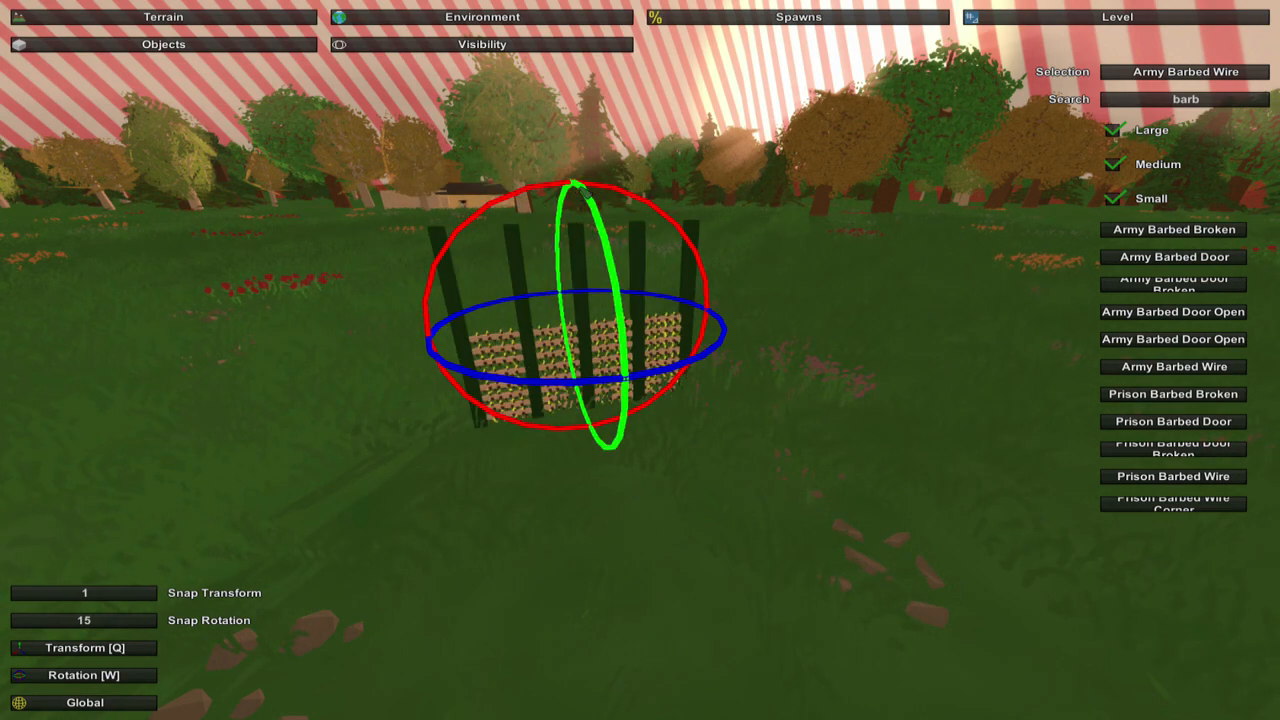
{"action": "mouse_move", "coordinate": [581, 193]}
{"action": "left_mouse_down"}
{"action": "mouse_move", "coordinate": [610, 272]}
{"action": "mouse_move", "coordinate": [592, 208]}
{"action": "left_mouse_up"}
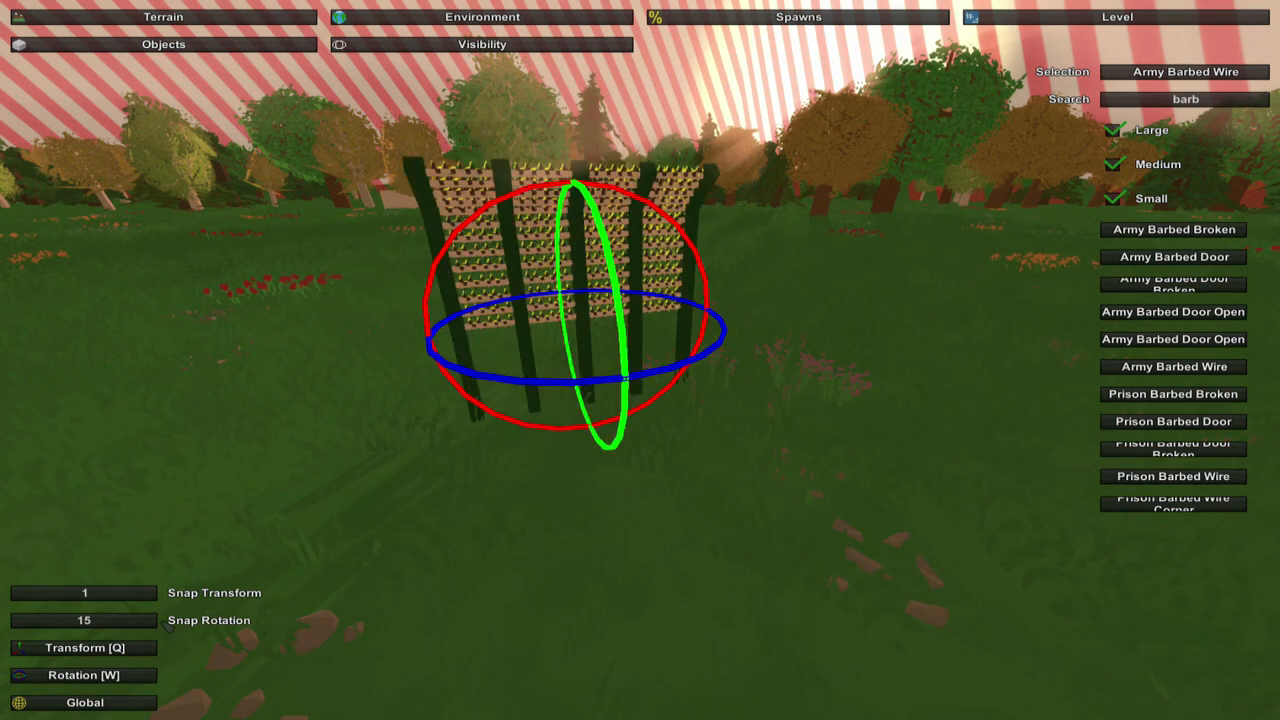
{"action": "left_click", "coordinate": [150, 649]}
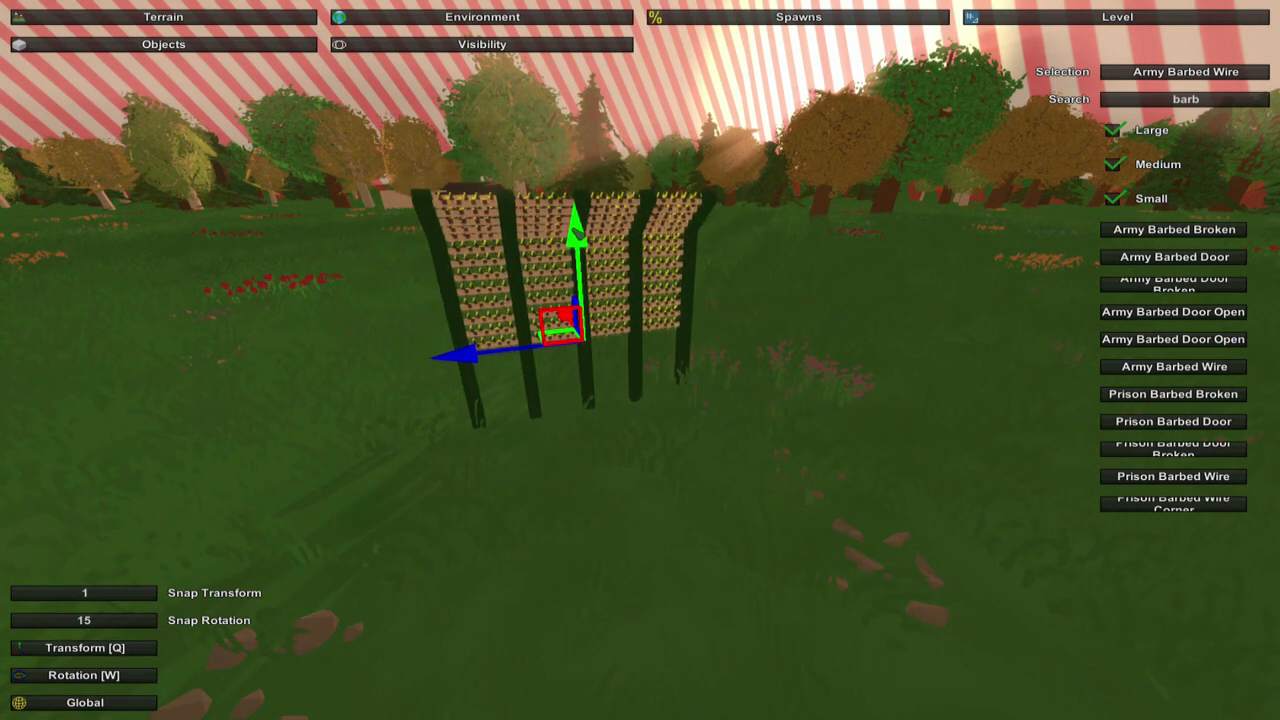
{"action": "left_click_drag", "start_coordinate": [575, 240], "coordinate": [580, 330]}
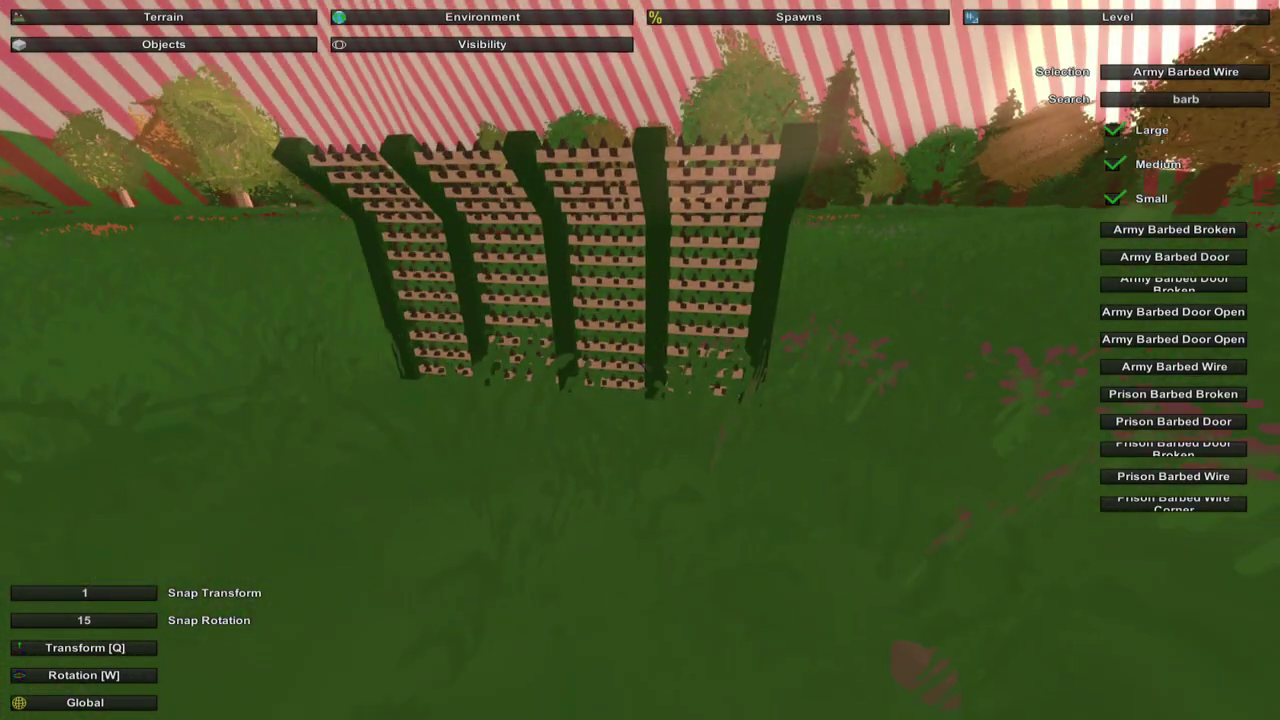
Copy and paste the barbed wire section twice to extend the fence into a long row
{"action": "left_click", "coordinate": [607, 316]}
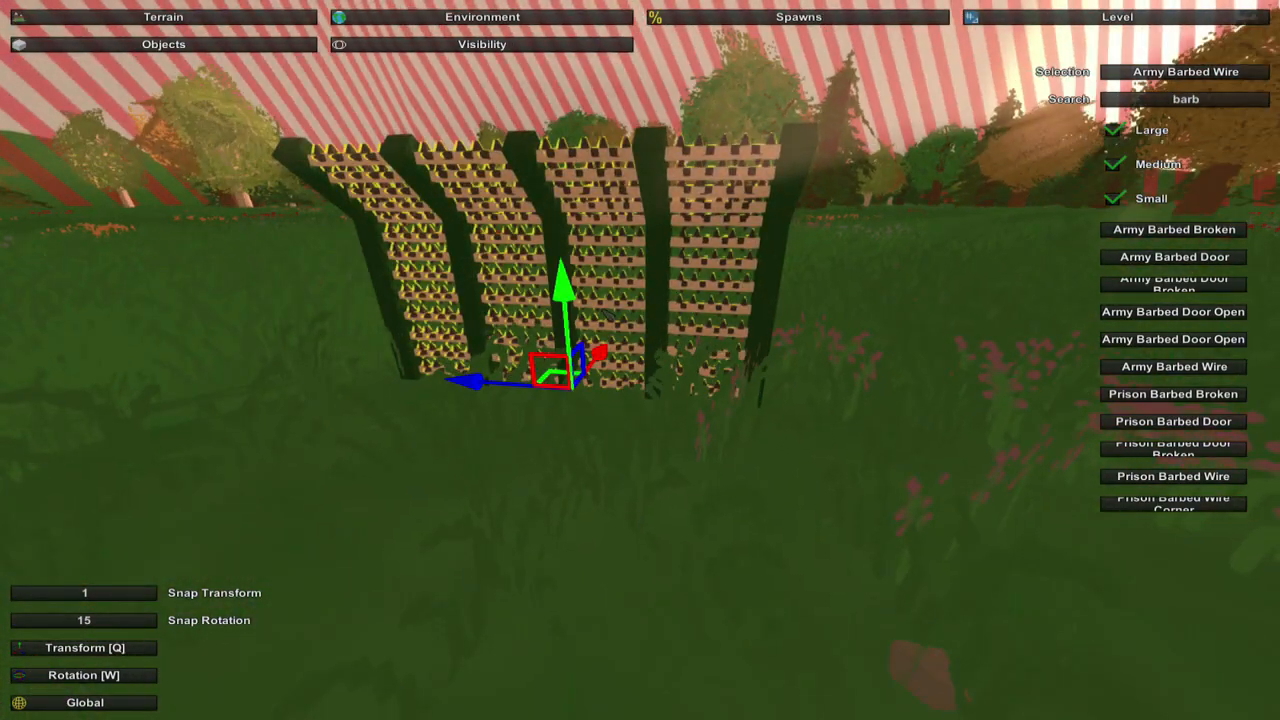
{"action": "key", "text": "ctrl+c"}
{"action": "key", "text": "ctrl+v"}
{"action": "left_click_drag", "start_coordinate": [465, 381], "coordinate": [795, 408]}
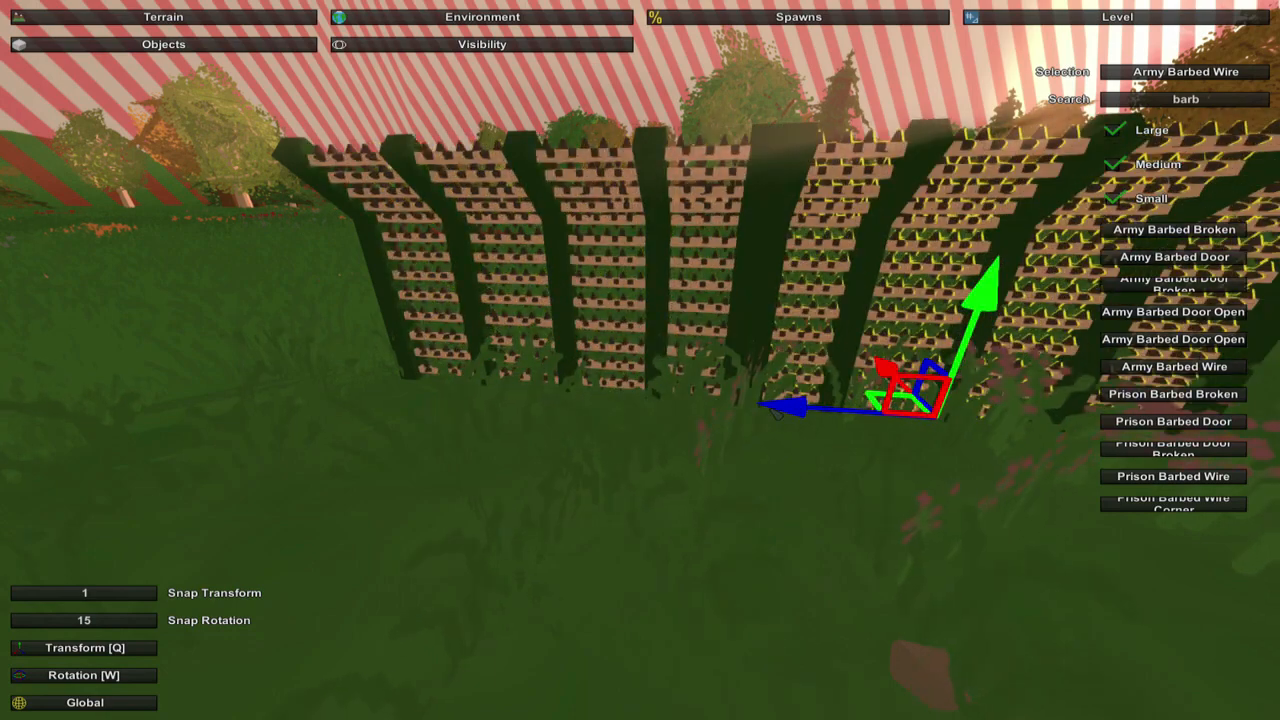
{"action": "key", "text": "ctrl+v"}
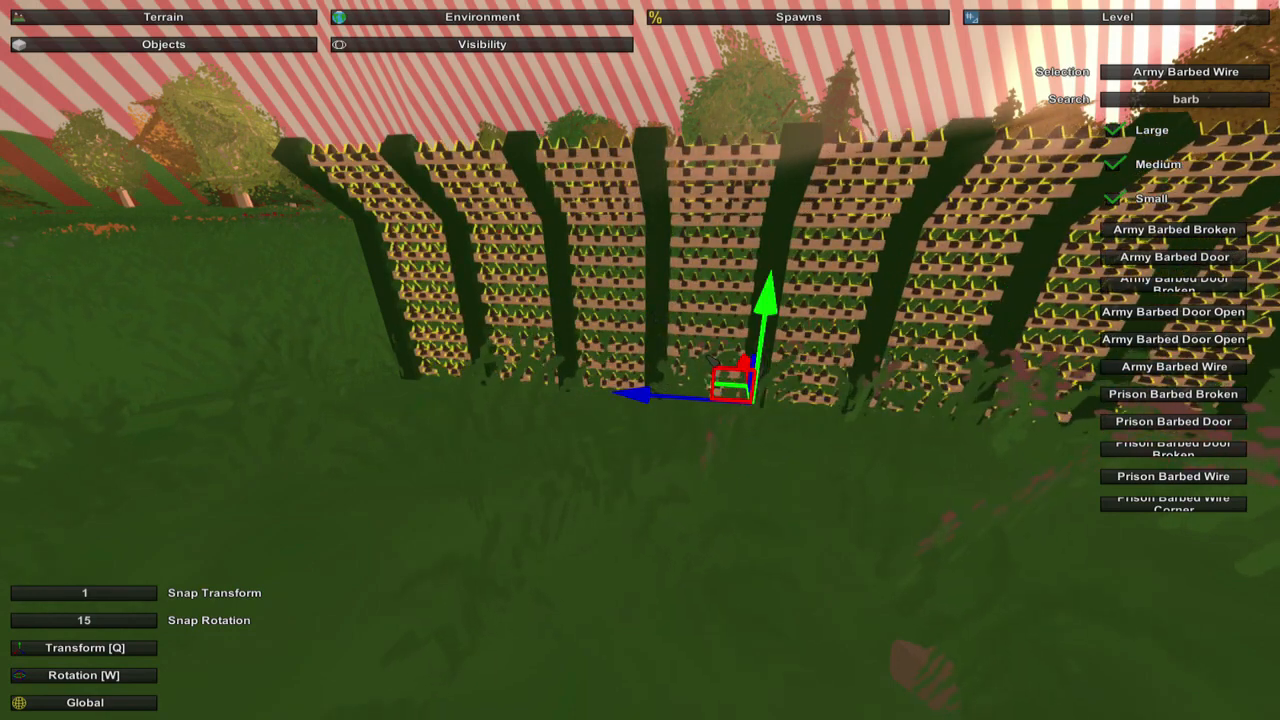
{"action": "key", "text": "a"}
{"action": "key", "text": "a"}
{"action": "key", "text": "a"}
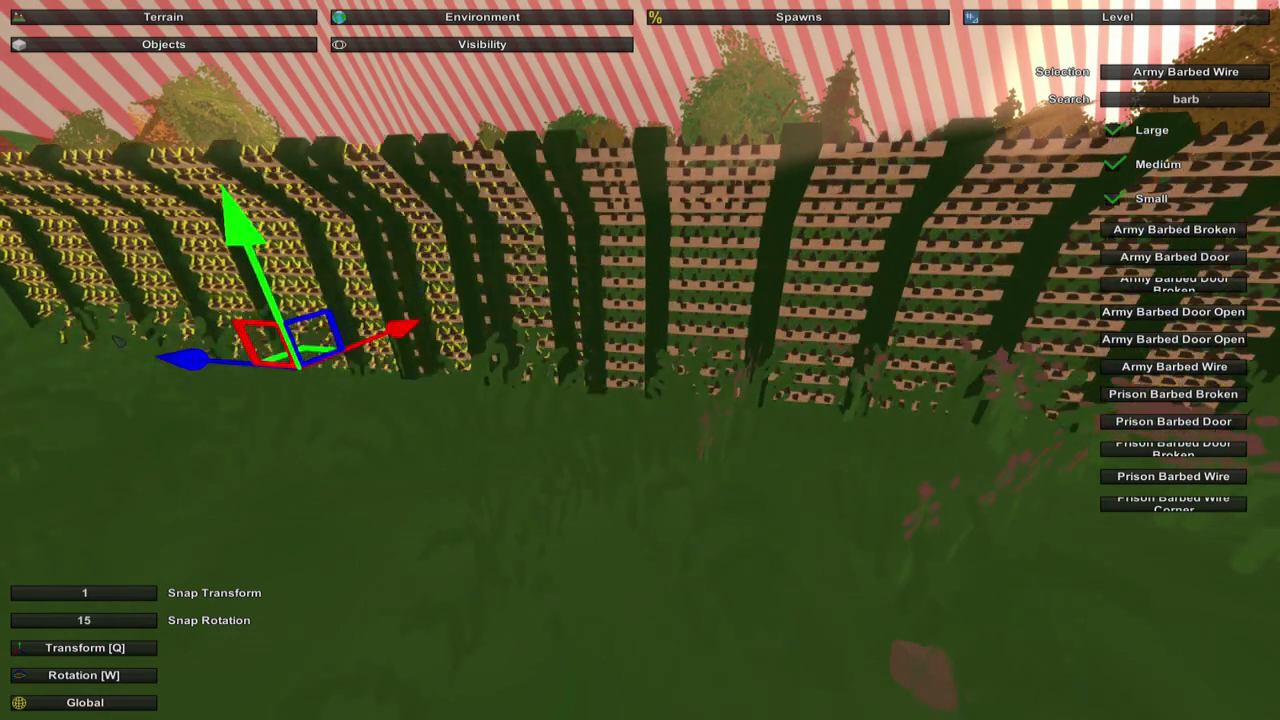
{"action": "key", "text": "s"}
{"action": "key", "text": "s"}
{"action": "key", "text": "s"}
{"action": "key", "text": "a"}
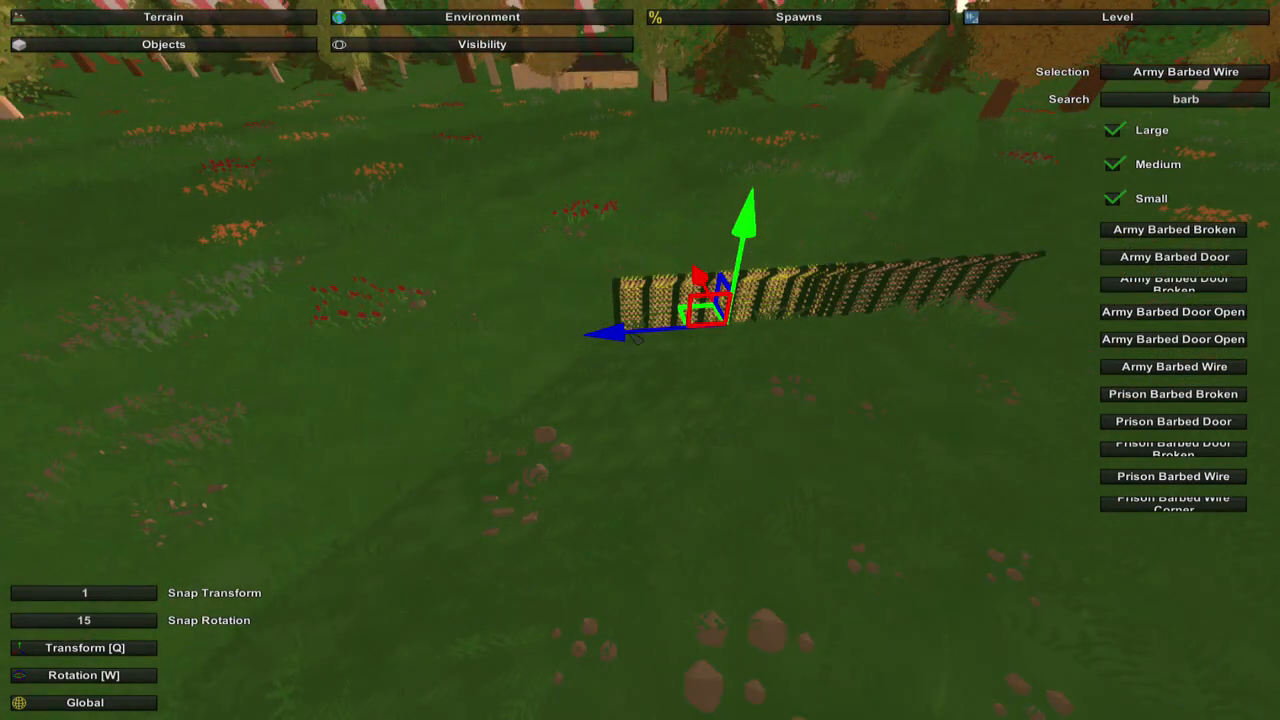
{"action": "left_click", "coordinate": [636, 338]}
{"action": "key", "text": "w"}
{"action": "key", "text": "w"}
{"action": "key", "text": "w"}
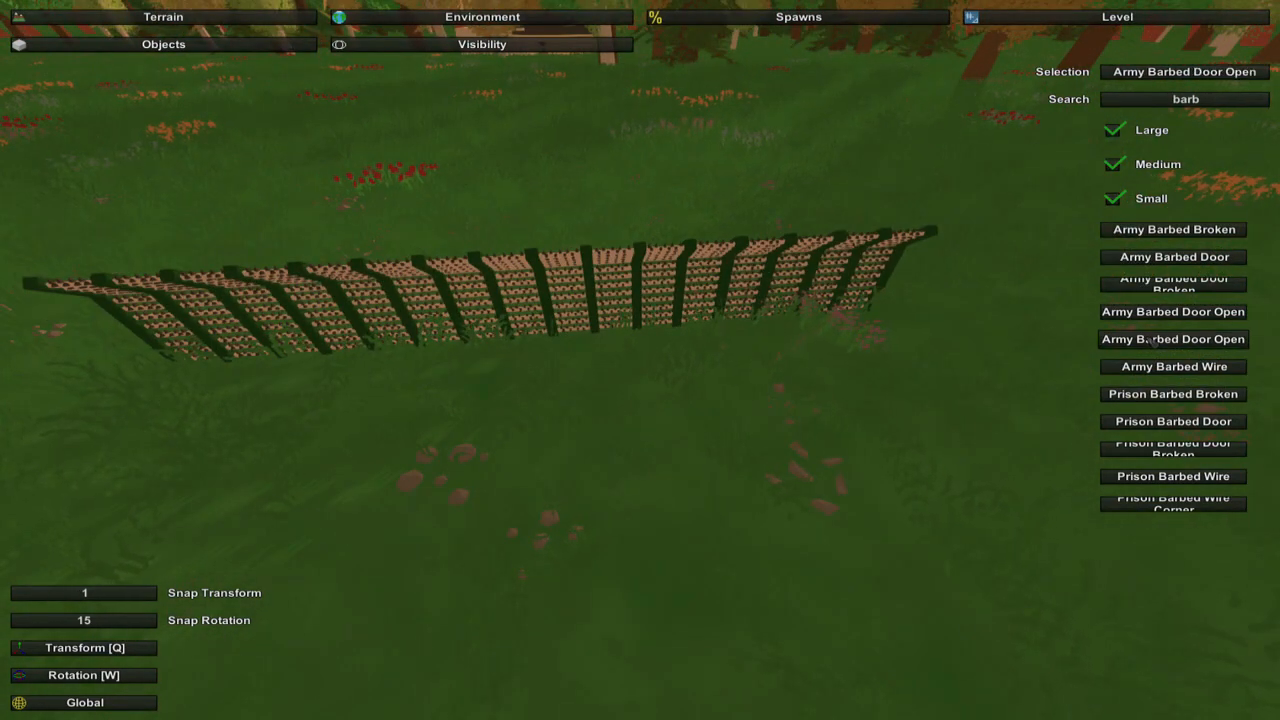
Place a Prison Barbed Wire section beside the fence and fly in close to it
{"action": "left_click_drag", "start_coordinate": [1068, 400], "coordinate": [774, 395]}
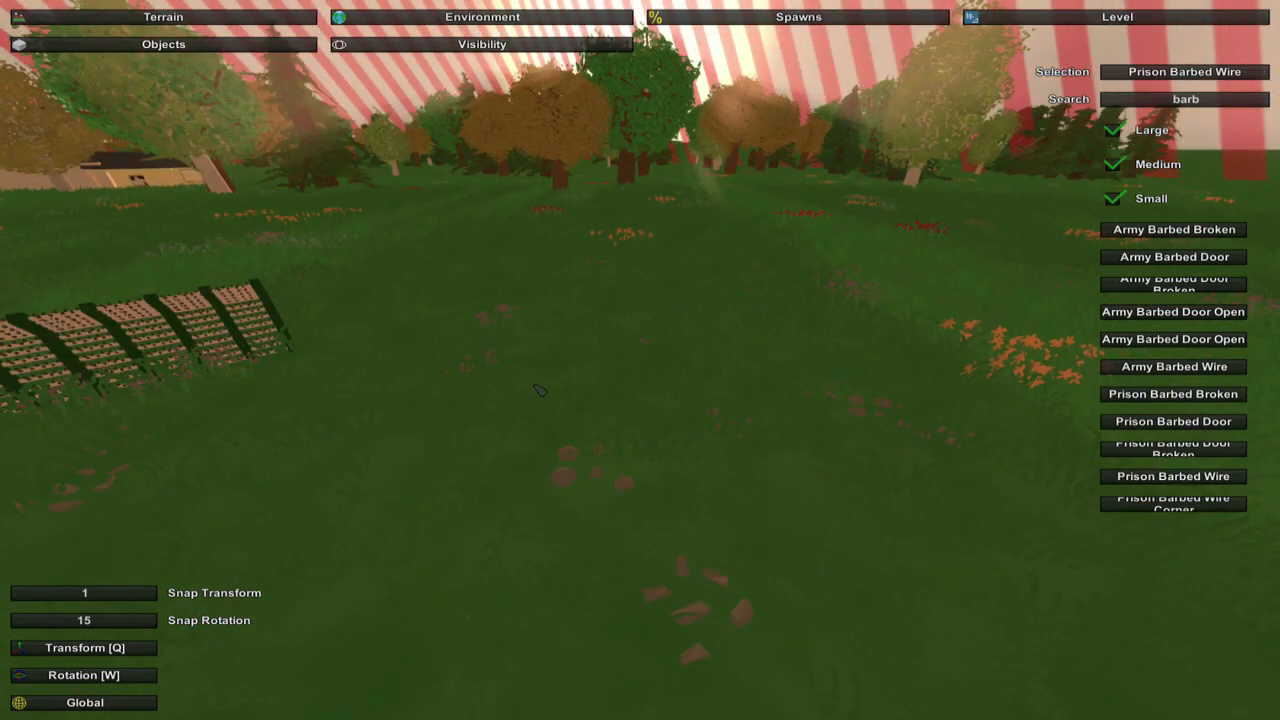
{"action": "key", "text": "w"}
{"action": "key", "text": "w"}
{"action": "key", "text": "w"}
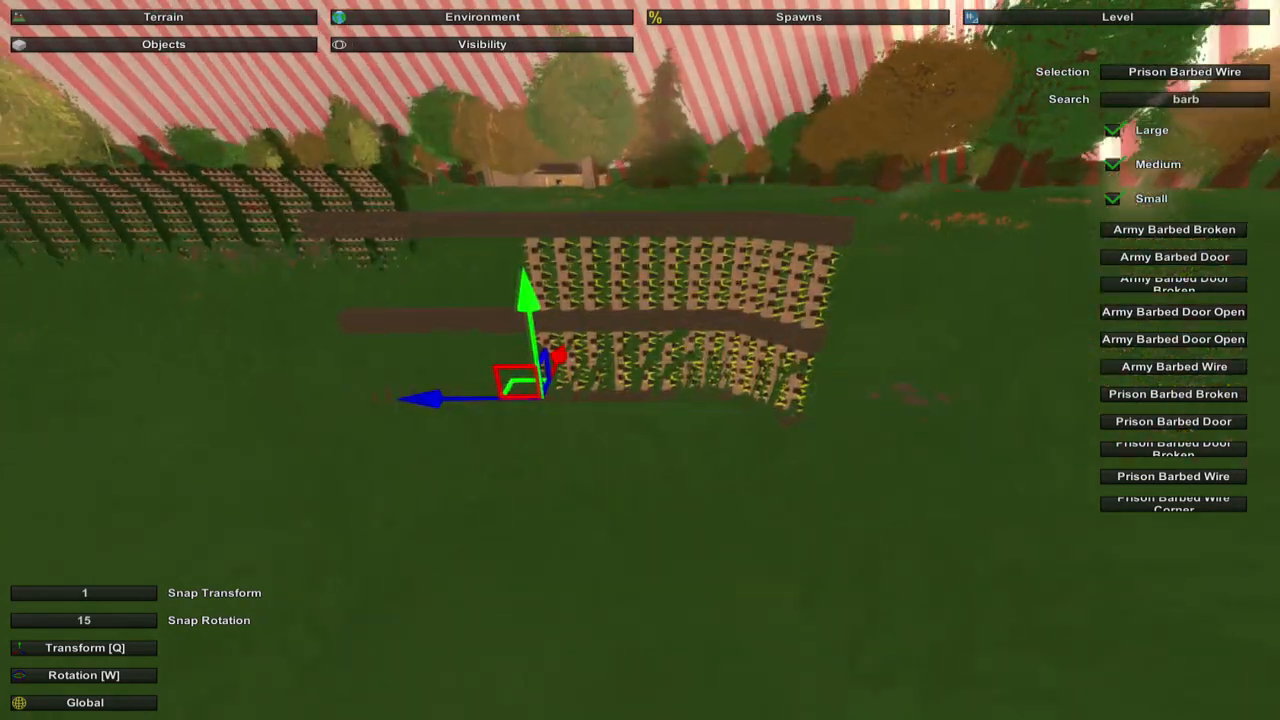
{"action": "key", "text": "w"}
{"action": "key", "text": "w"}
{"action": "key", "text": "w"}
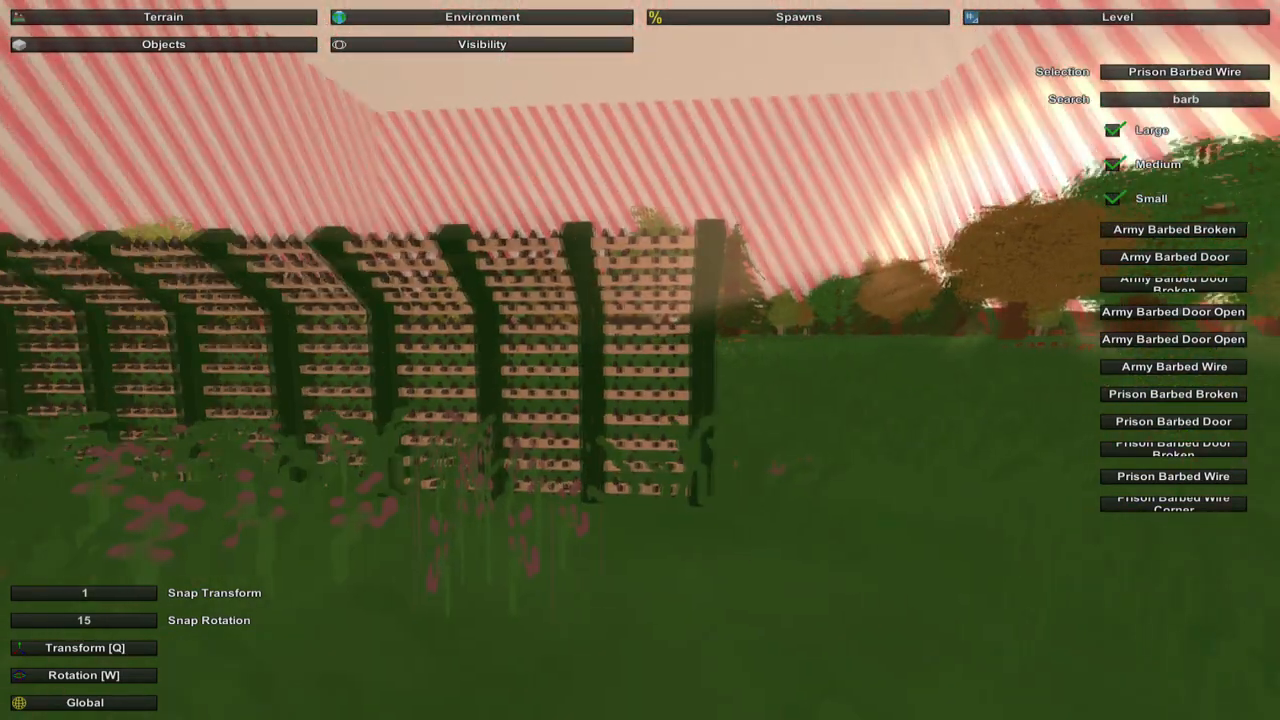
{"action": "key", "text": "f"}
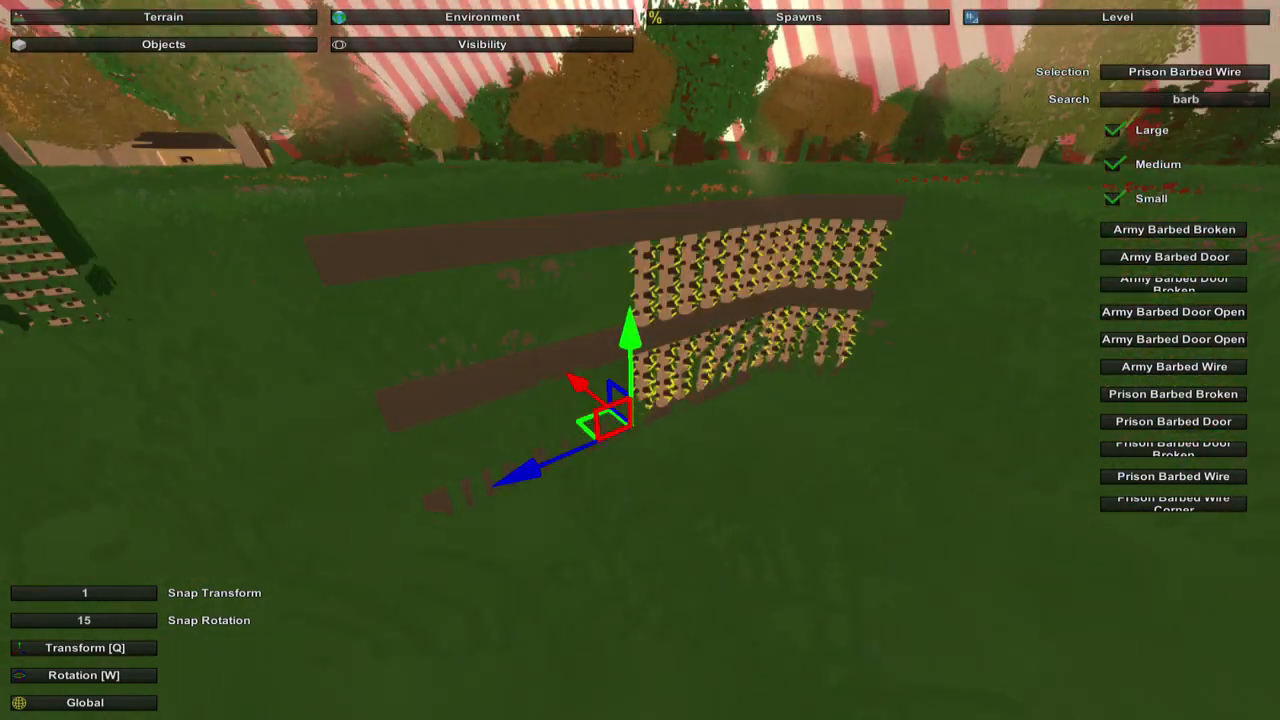
{"action": "key", "text": "w"}
{"action": "key", "text": "w"}
{"action": "key", "text": "w"}
{"action": "key", "text": "w"}
{"action": "key", "text": "w"}
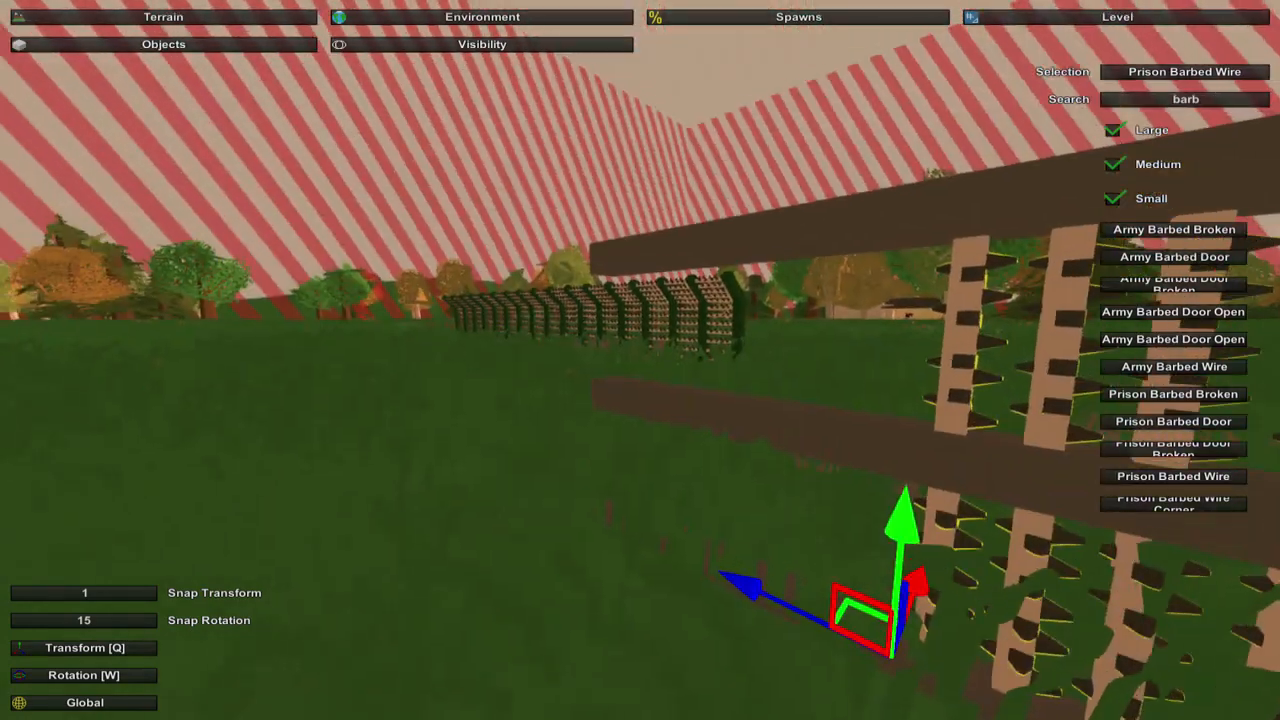
{"action": "key", "text": "w"}
{"action": "key", "text": "w"}
{"action": "key", "text": "w"}
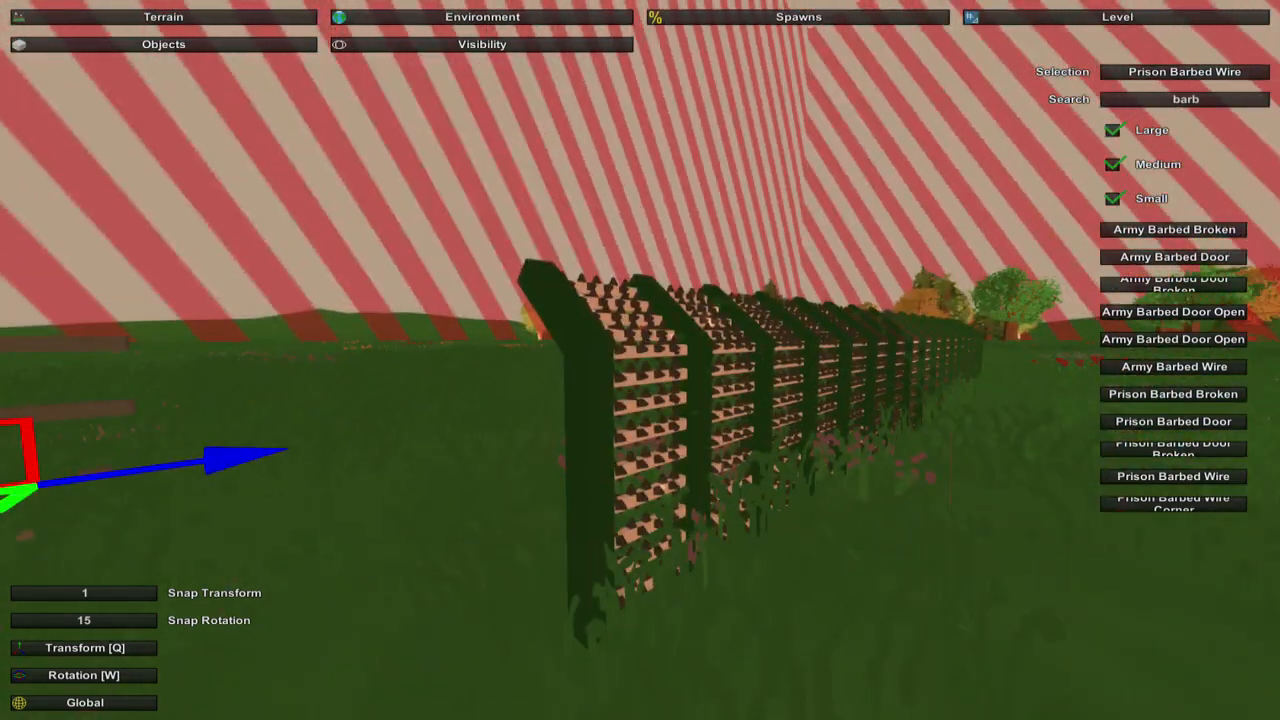
{"action": "key", "text": "d"}
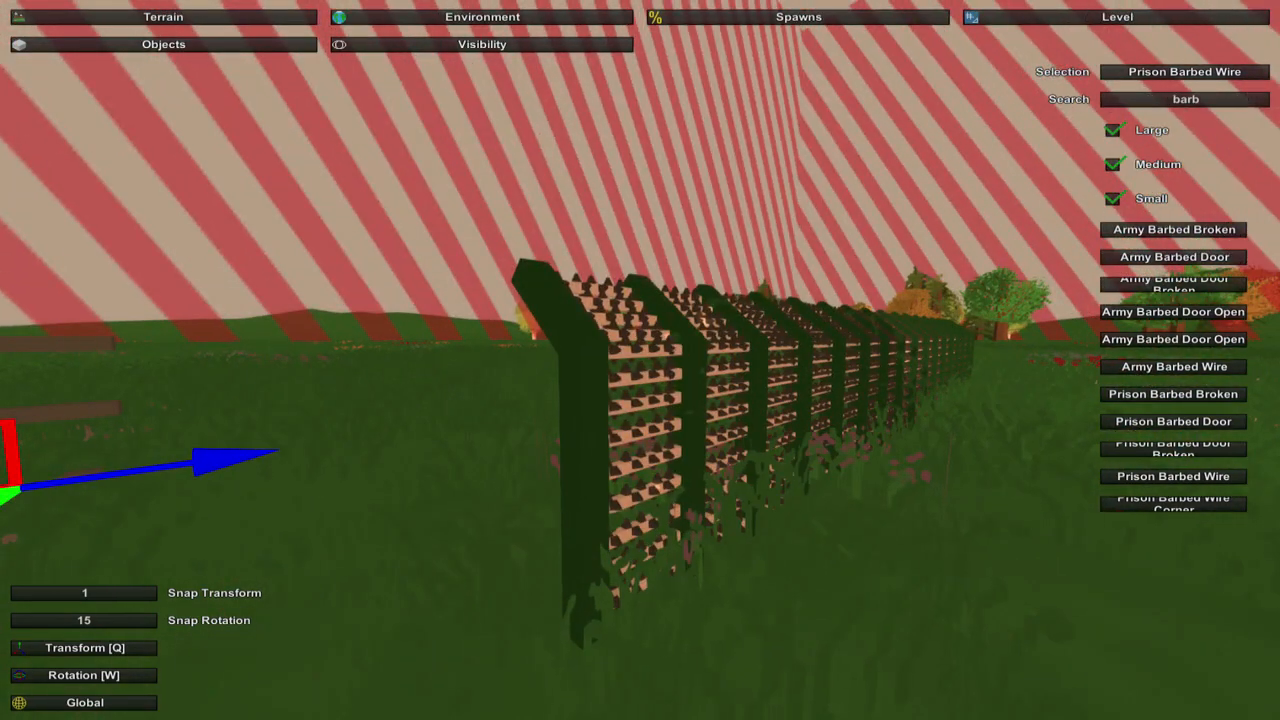
Circle the new section to check its front, leaving a gap to the existing fence
{"action": "key", "text": "w"}
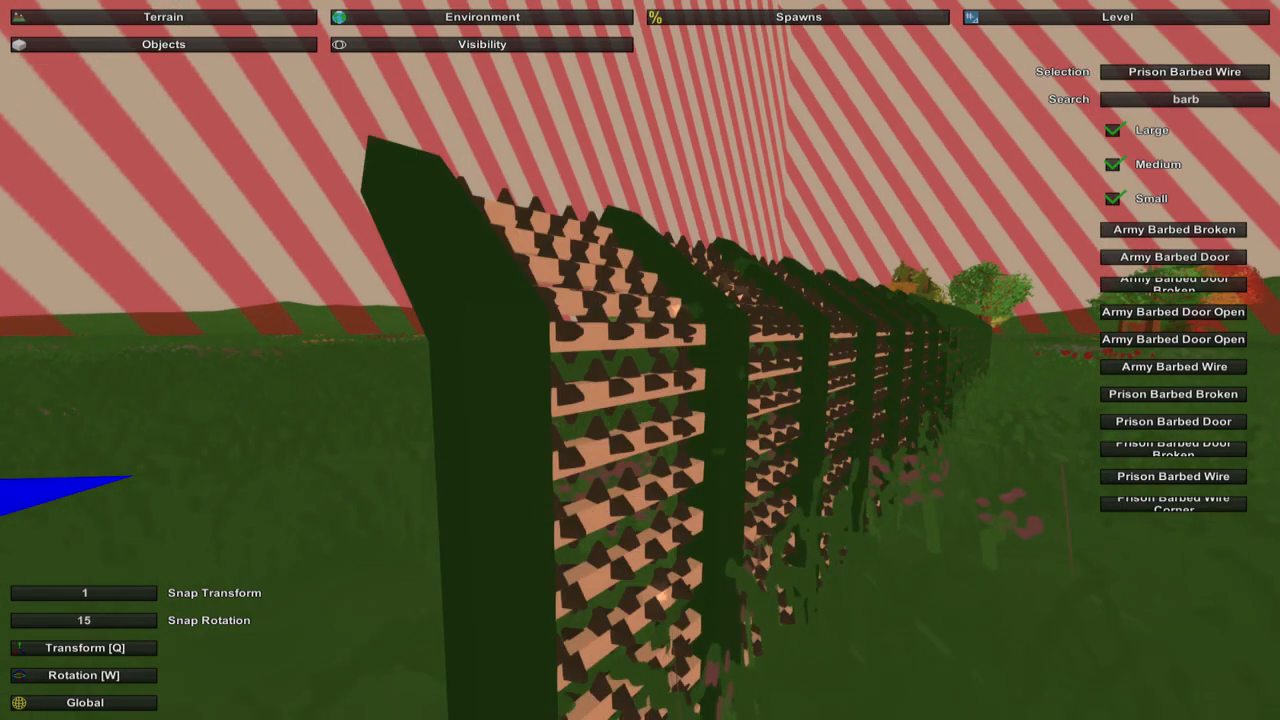
{"action": "key", "text": "s"}
{"action": "key", "text": "w"}
{"action": "key", "text": "s"}
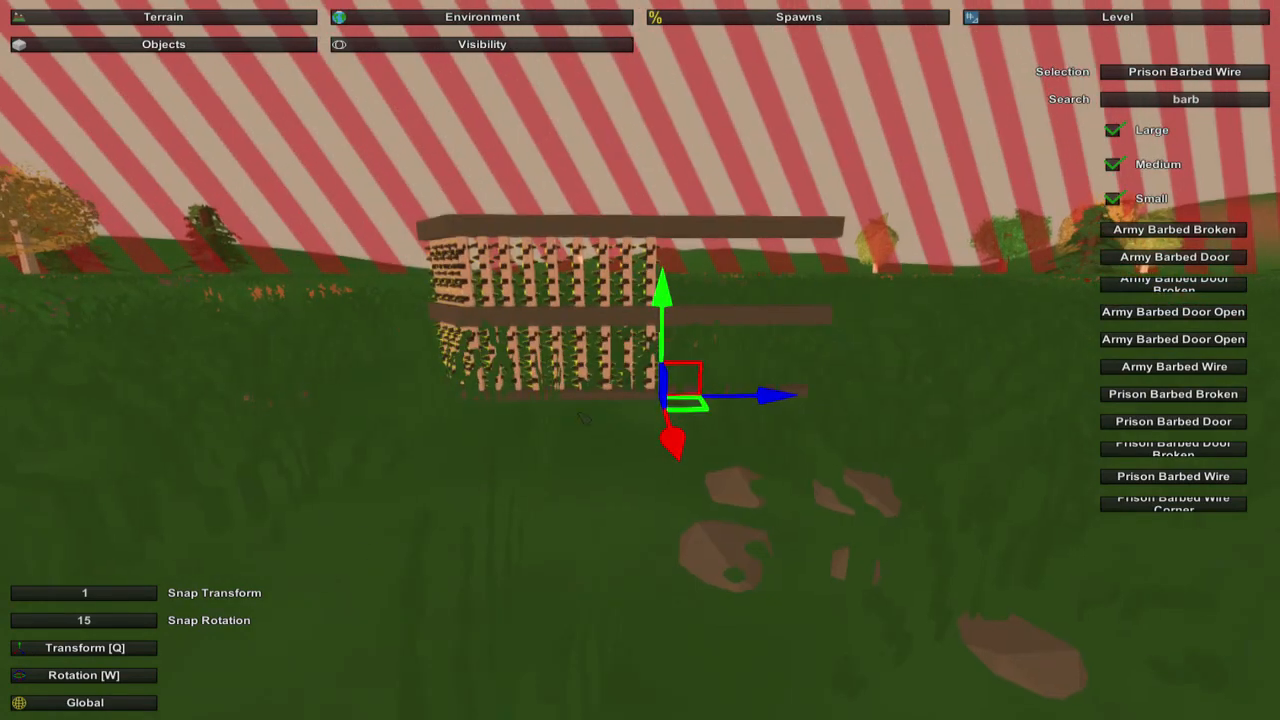
{"action": "key", "text": "w"}
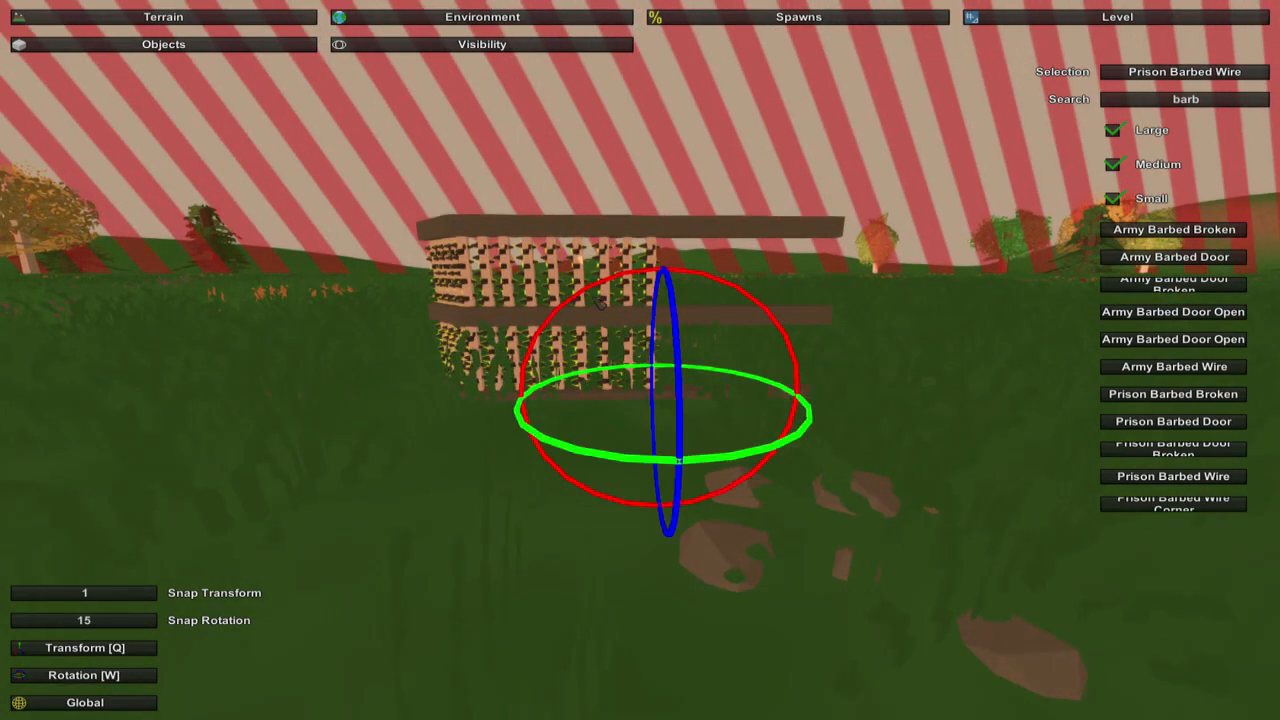
{"action": "key", "text": "q"}
{"action": "key", "text": "s"}
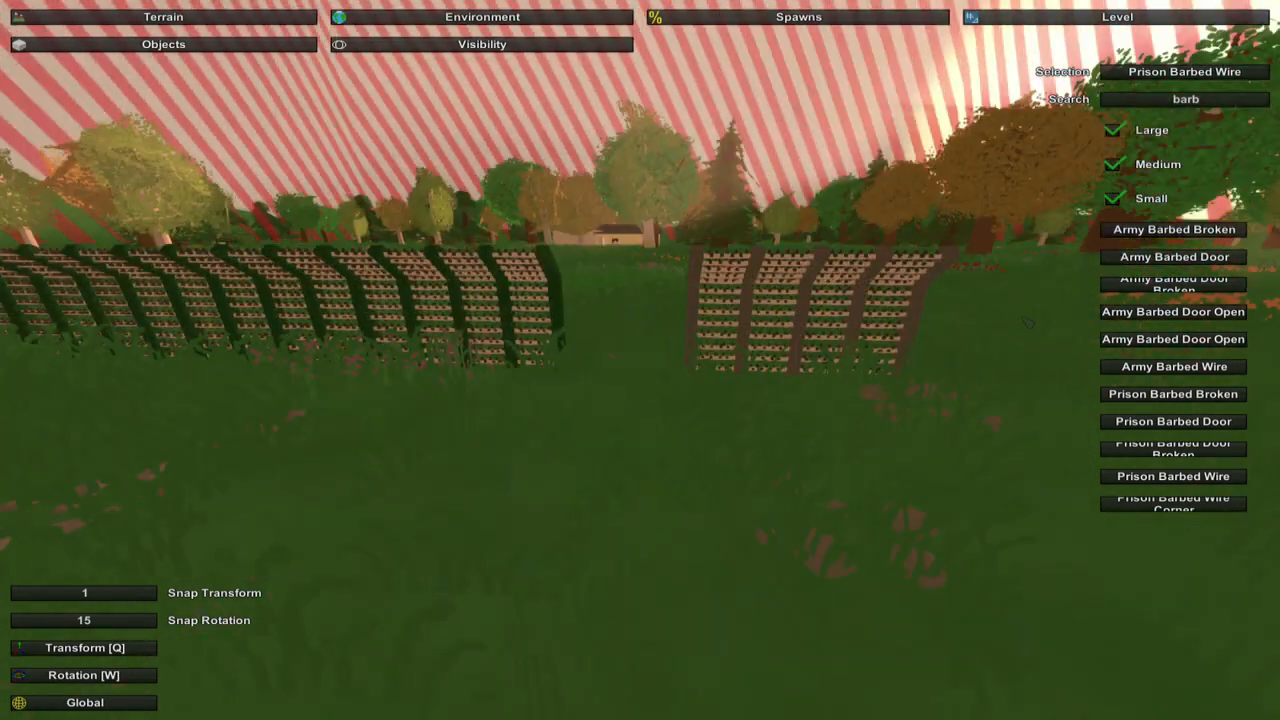
Place an Army Barbed Broken piece near the gap between the fence sections
{"action": "key", "text": "e"}
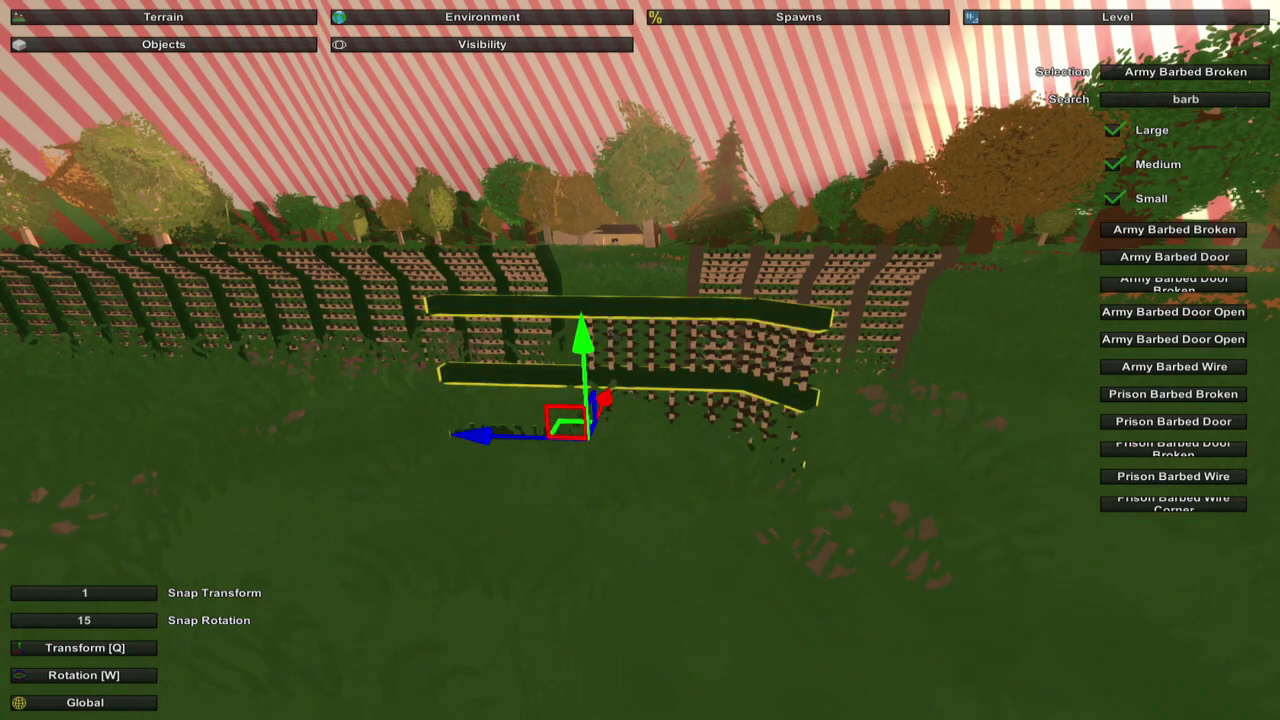
{"action": "key", "text": "w"}
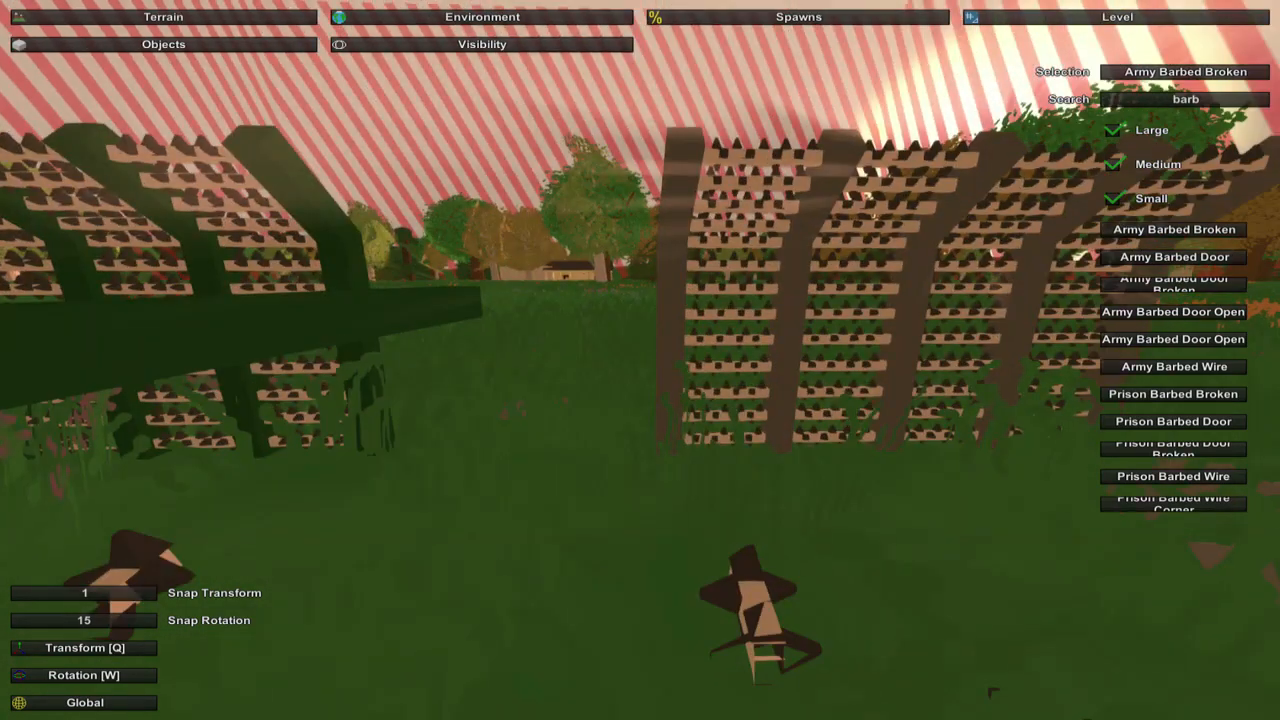
{"action": "key", "text": "w"}
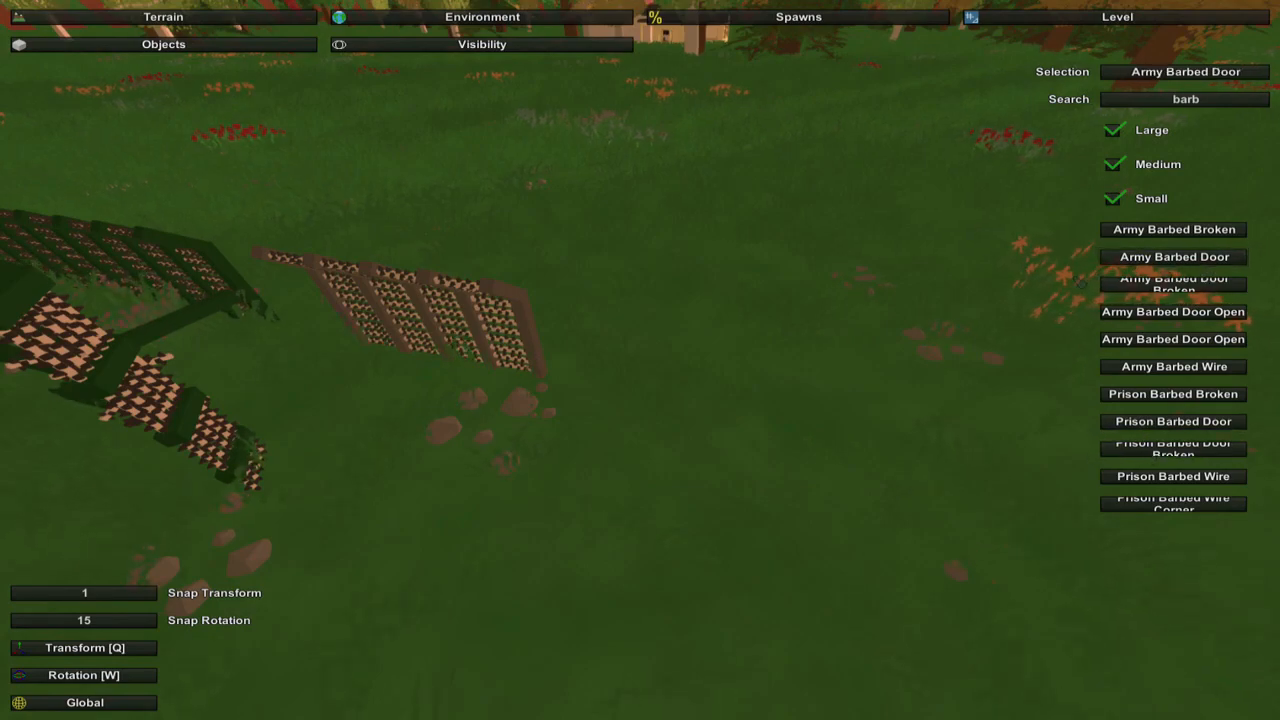
Rotate the Army Barbed Door upright among the fence pieces and check it up close
{"action": "key", "text": "s"}
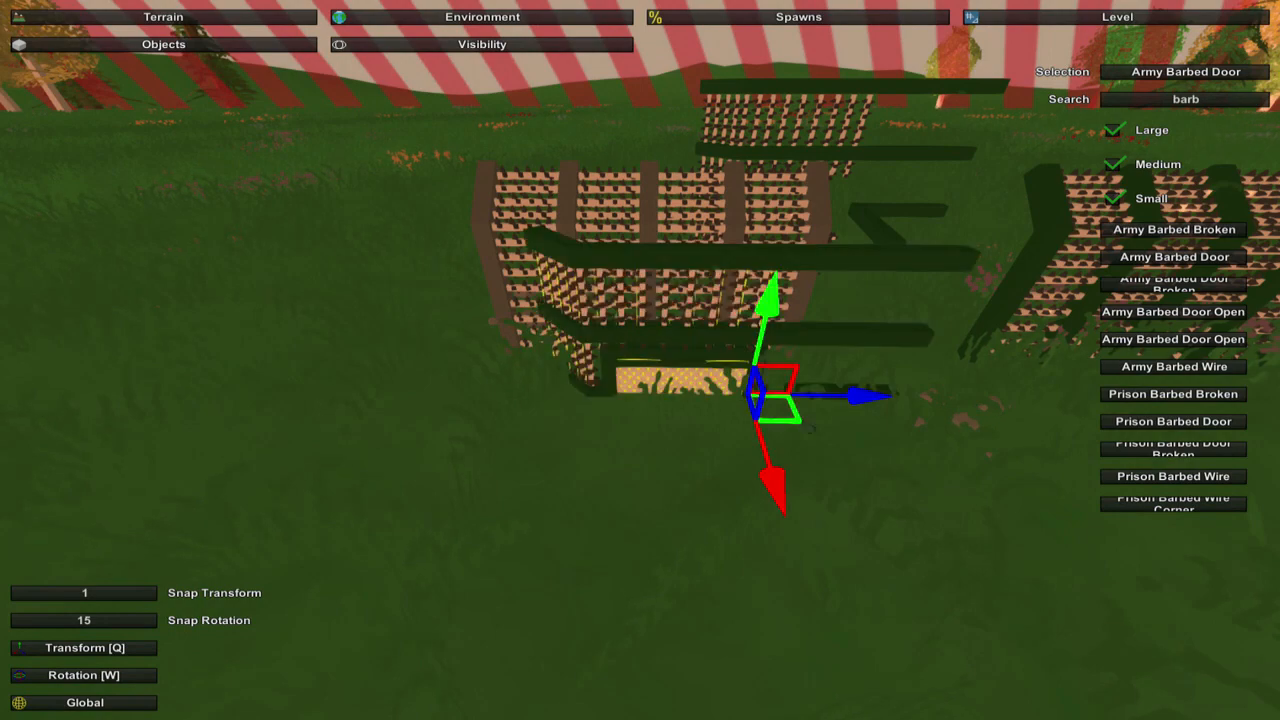
{"action": "key", "text": "s"}
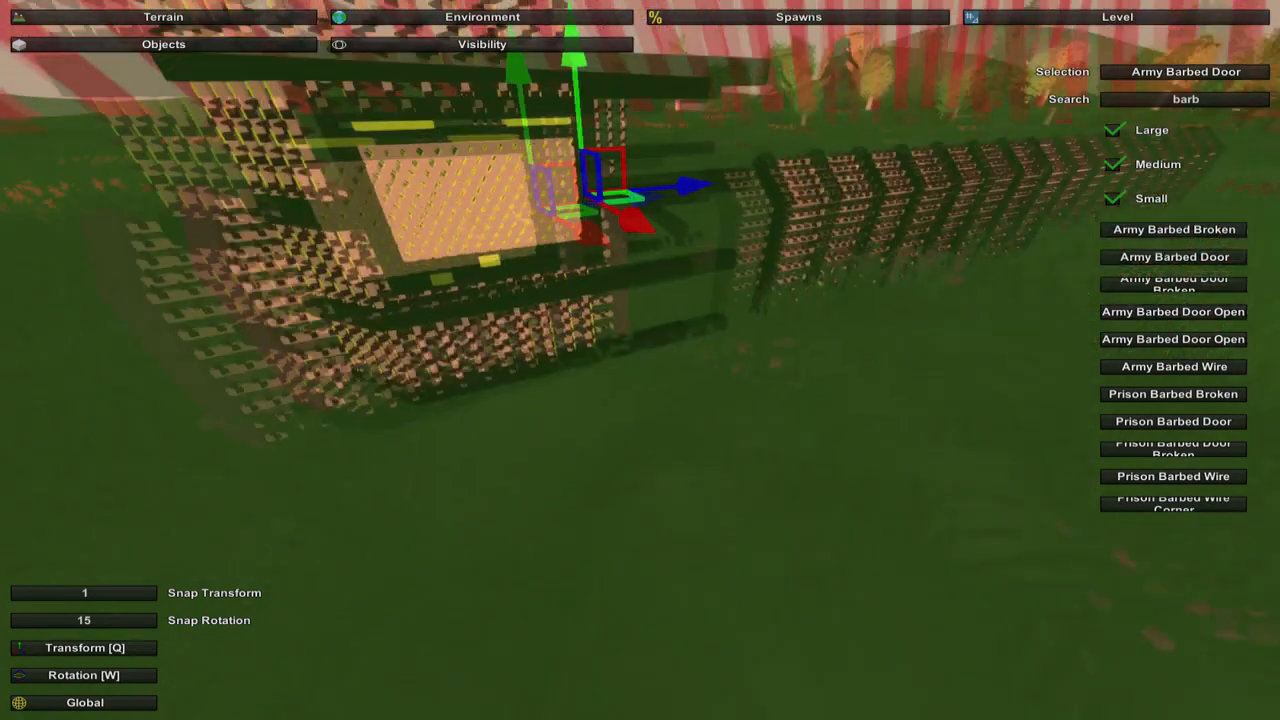
{"action": "key", "text": "s"}
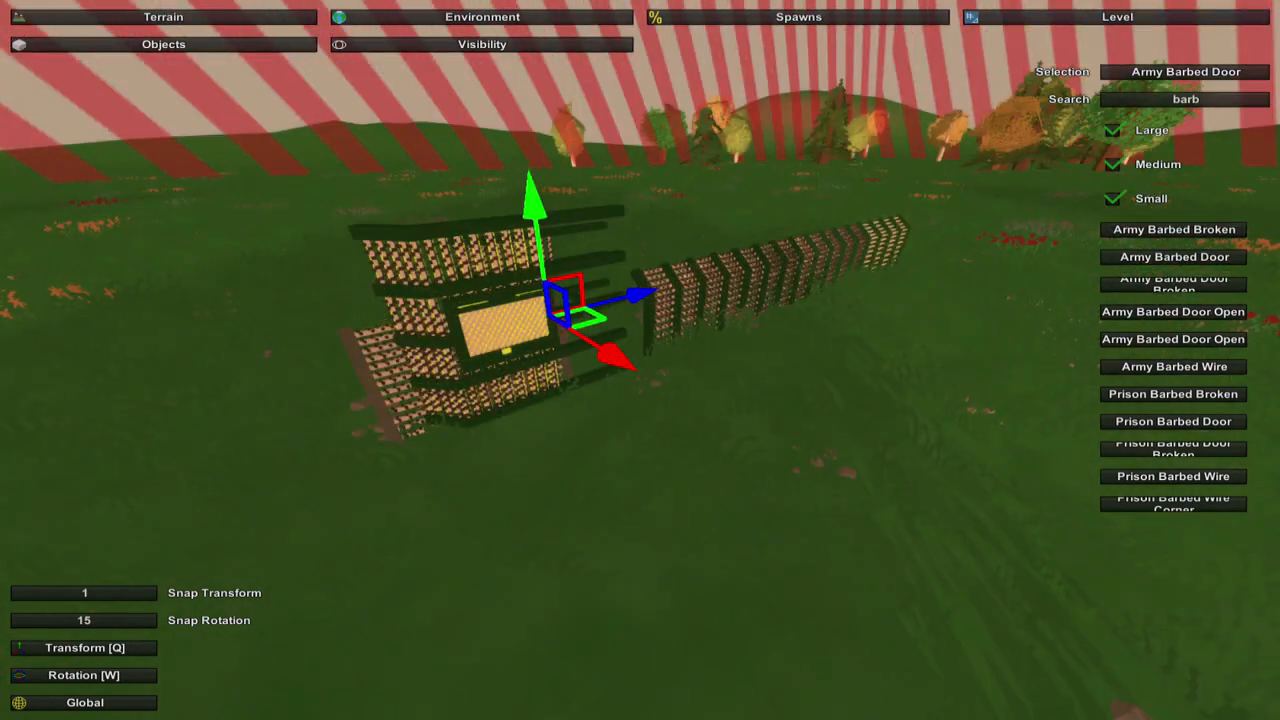
{"action": "left_click", "coordinate": [110, 676]}
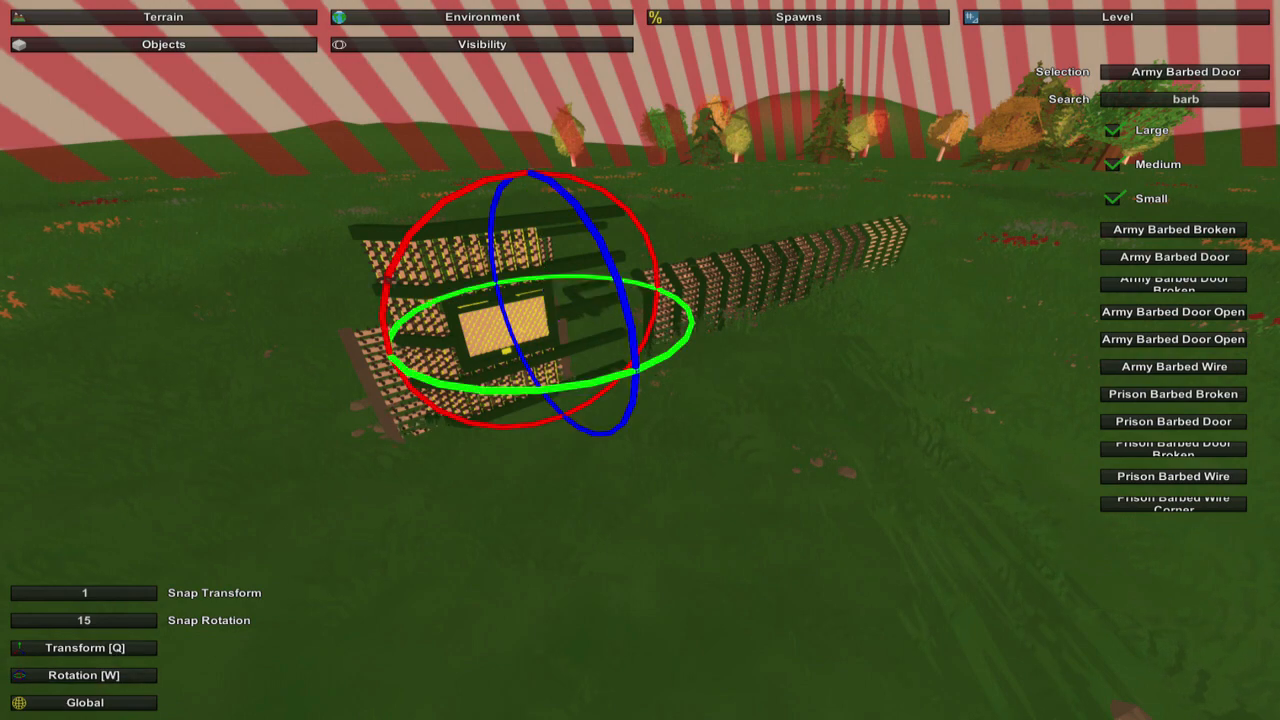
{"action": "left_click_drag", "start_coordinate": [405, 245], "coordinate": [400, 425]}
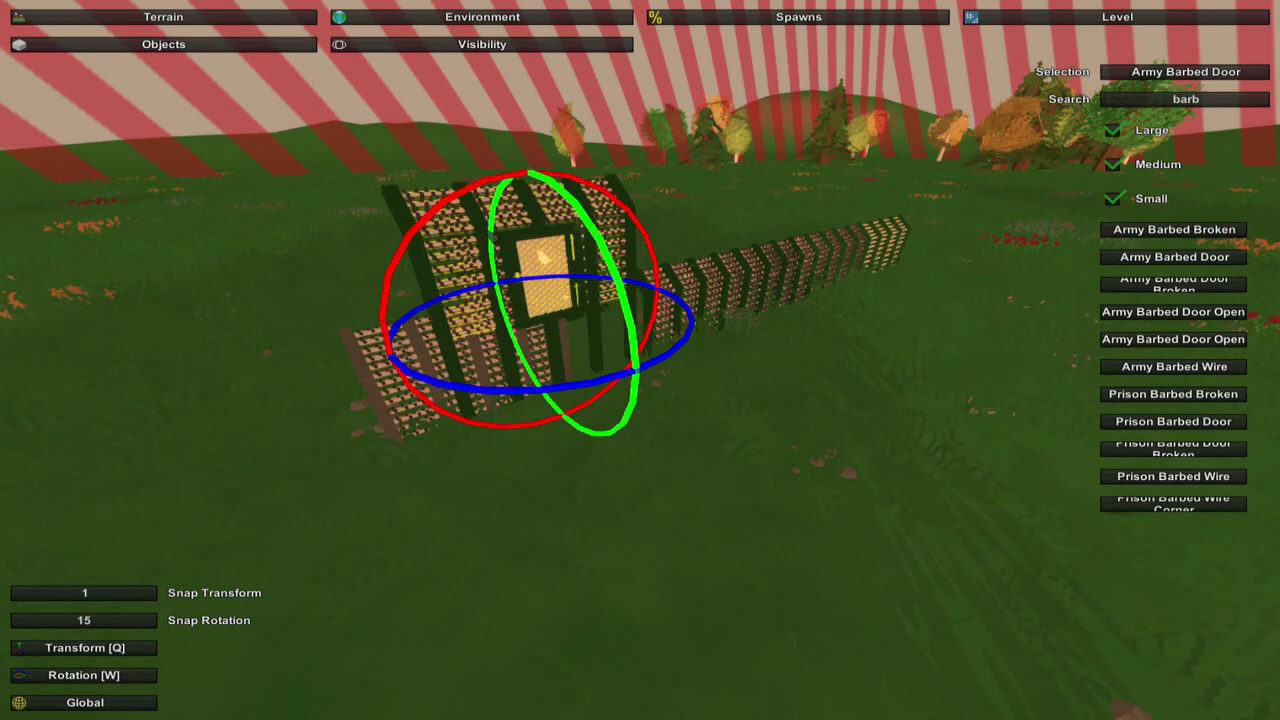
{"action": "key", "text": "w"}
{"action": "key", "text": "w"}
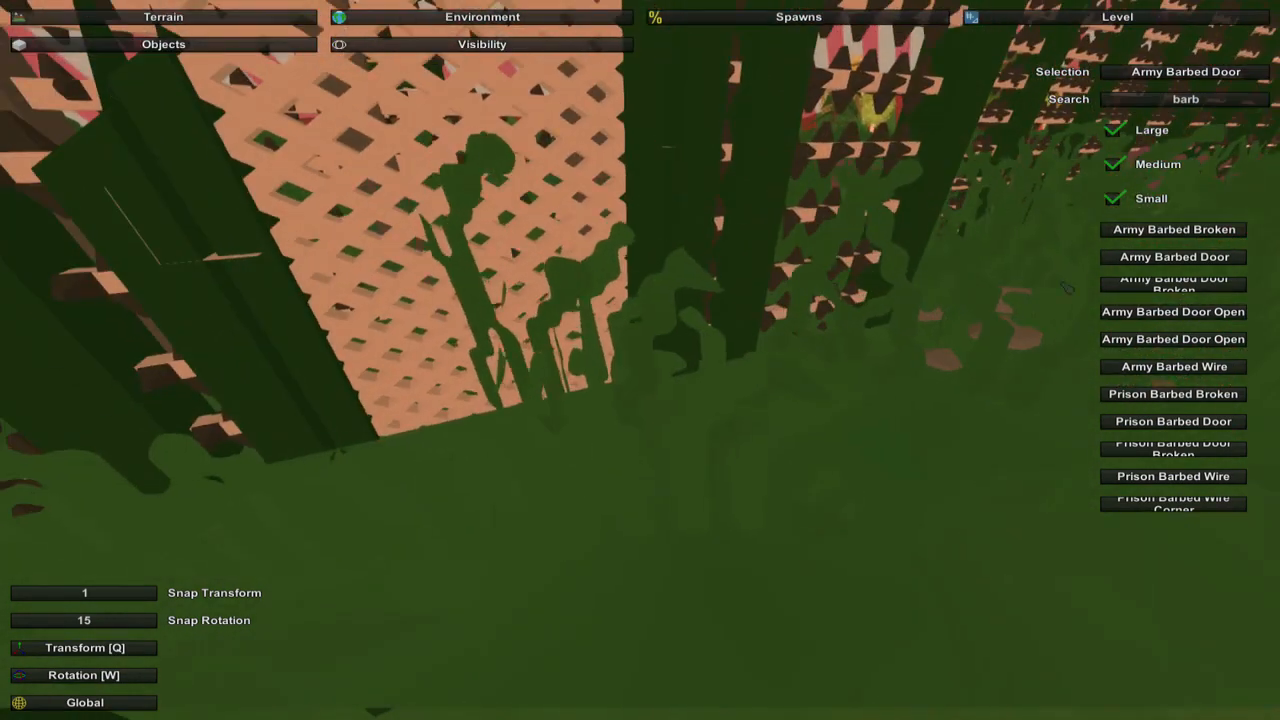
Place an Army Barbed Door Broken piece beside the existing fence pieces
{"action": "left_click", "coordinate": [1158, 288]}
{"action": "key", "text": "s"}
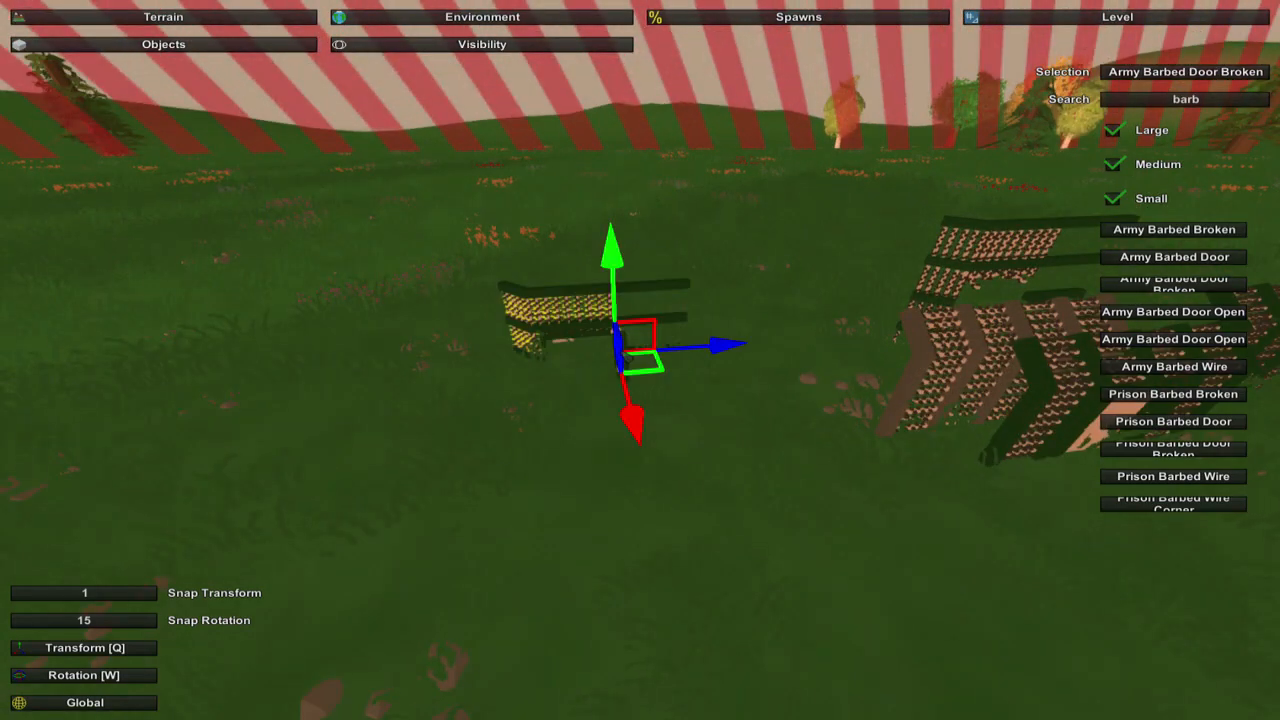
{"action": "key", "text": "e"}
{"action": "key", "text": "w"}
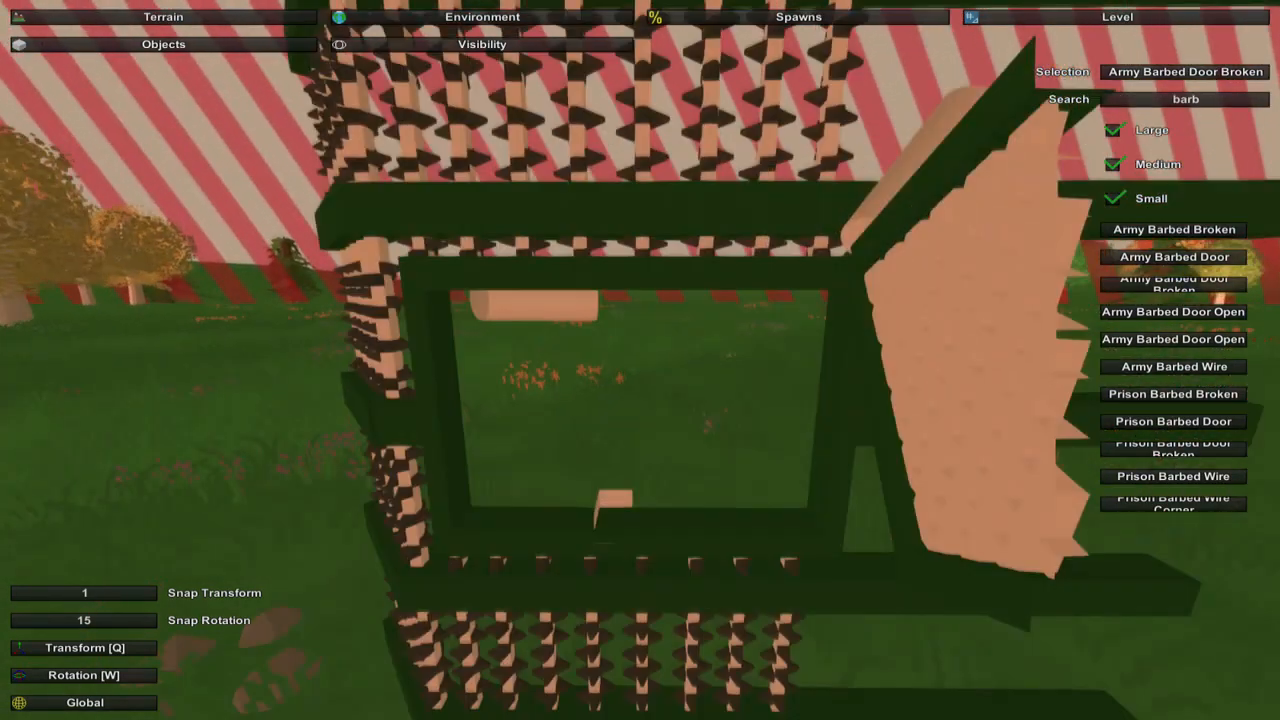
{"action": "key", "text": "s"}
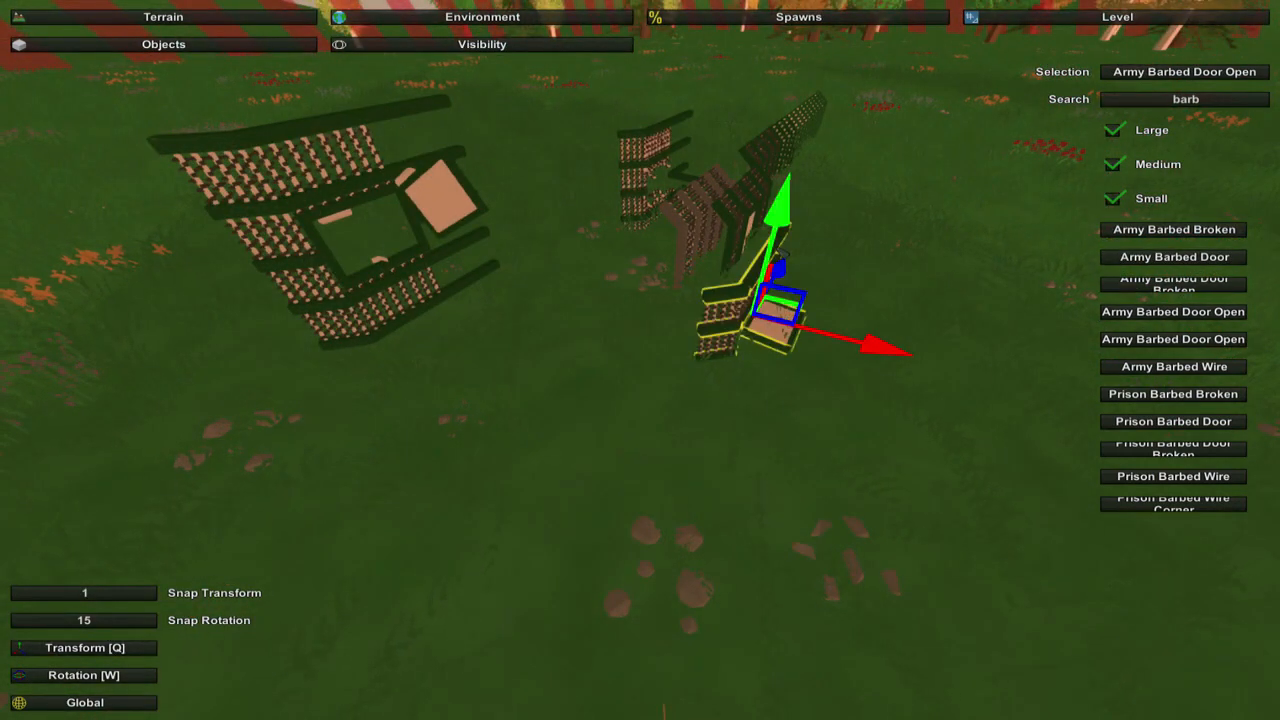
Fly down among the barbed fences to inspect the tall door structure up close
{"action": "key", "text": "s"}
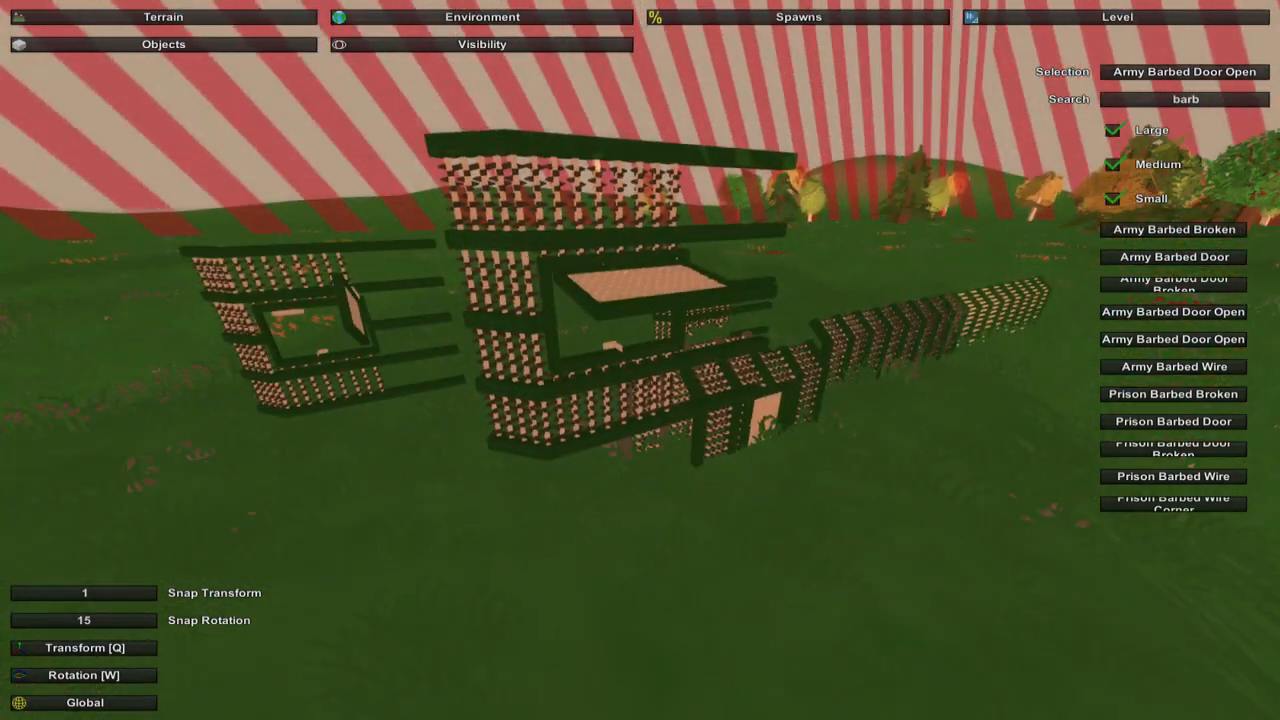
{"action": "key", "text": "w"}
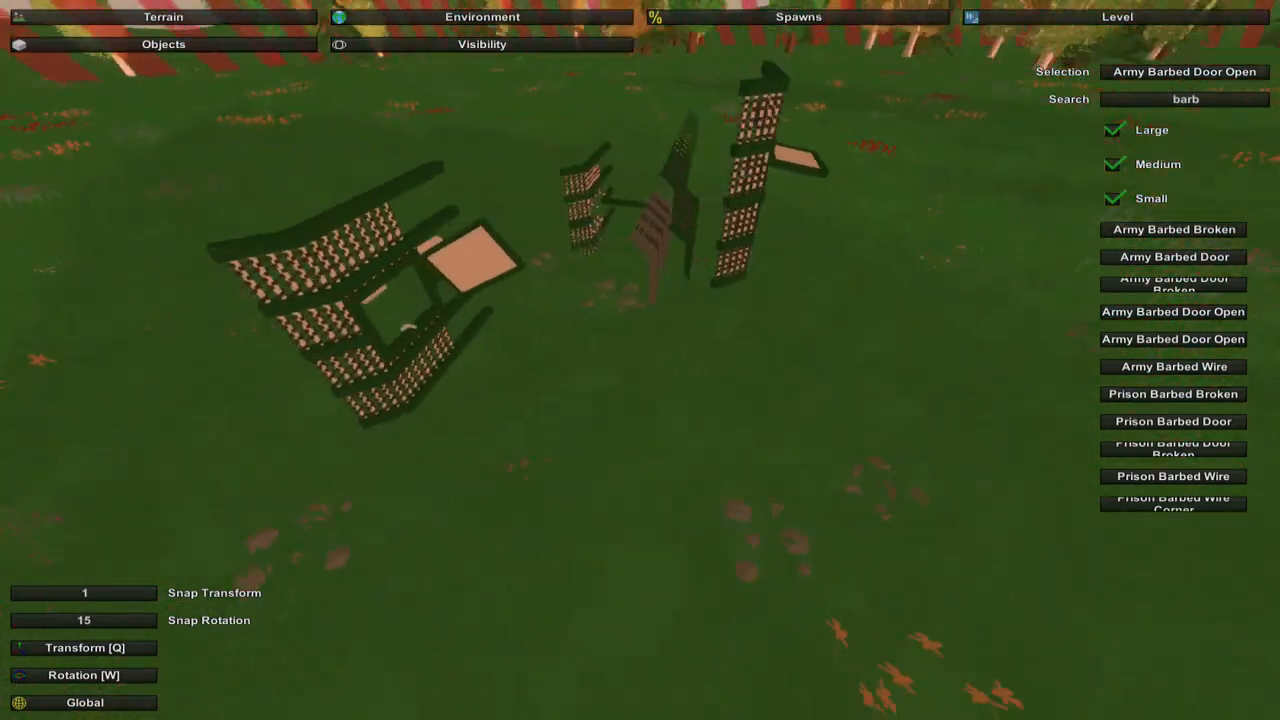
{"action": "key", "text": "s"}
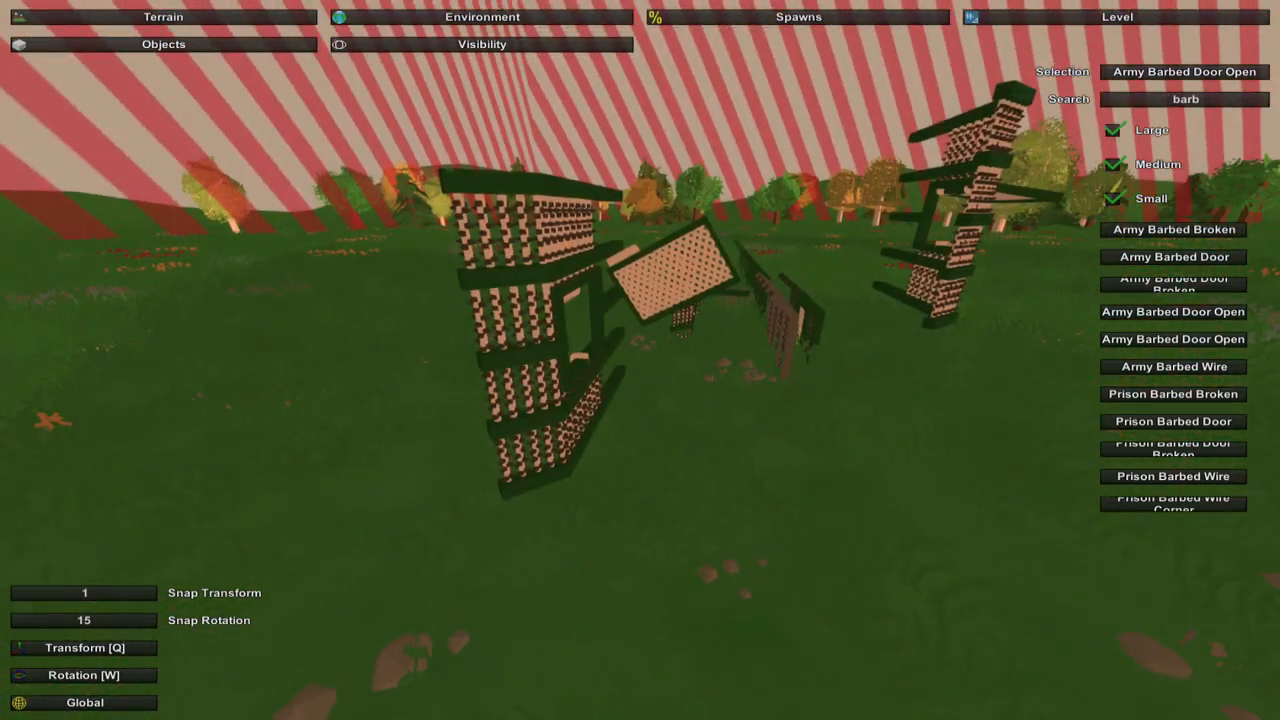
{"action": "key", "text": "w"}
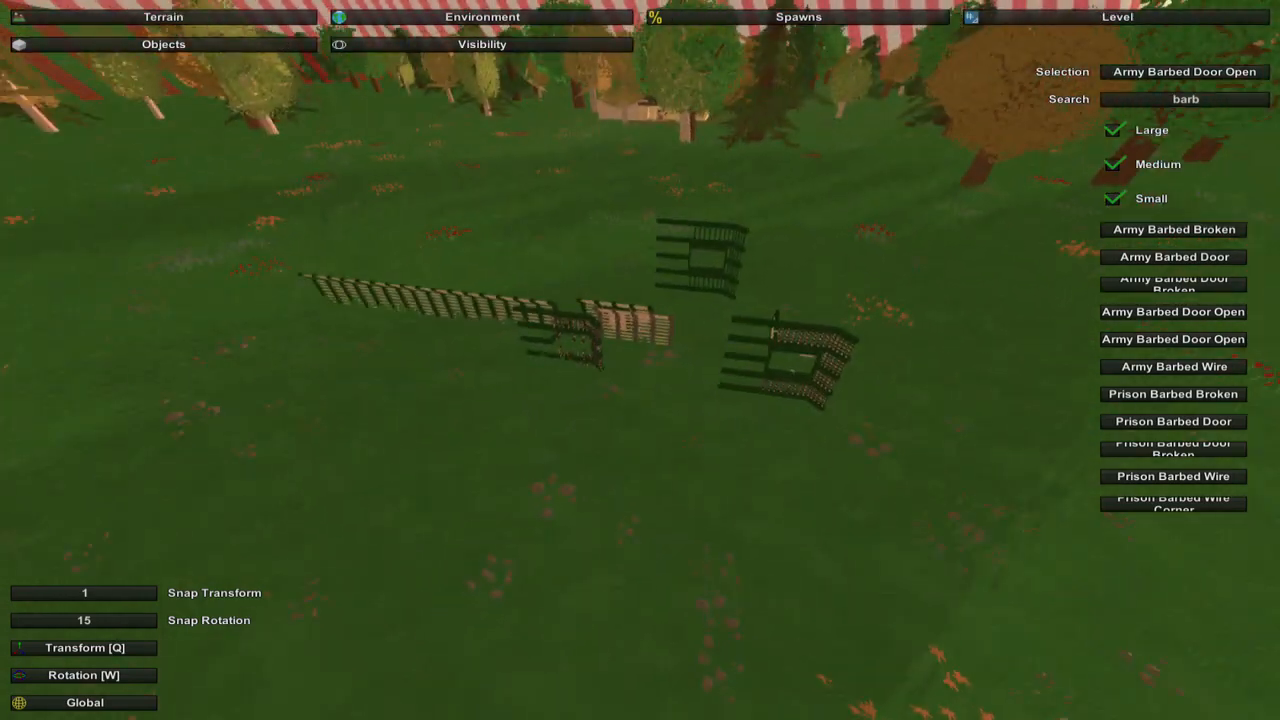
{"action": "key", "text": "w"}
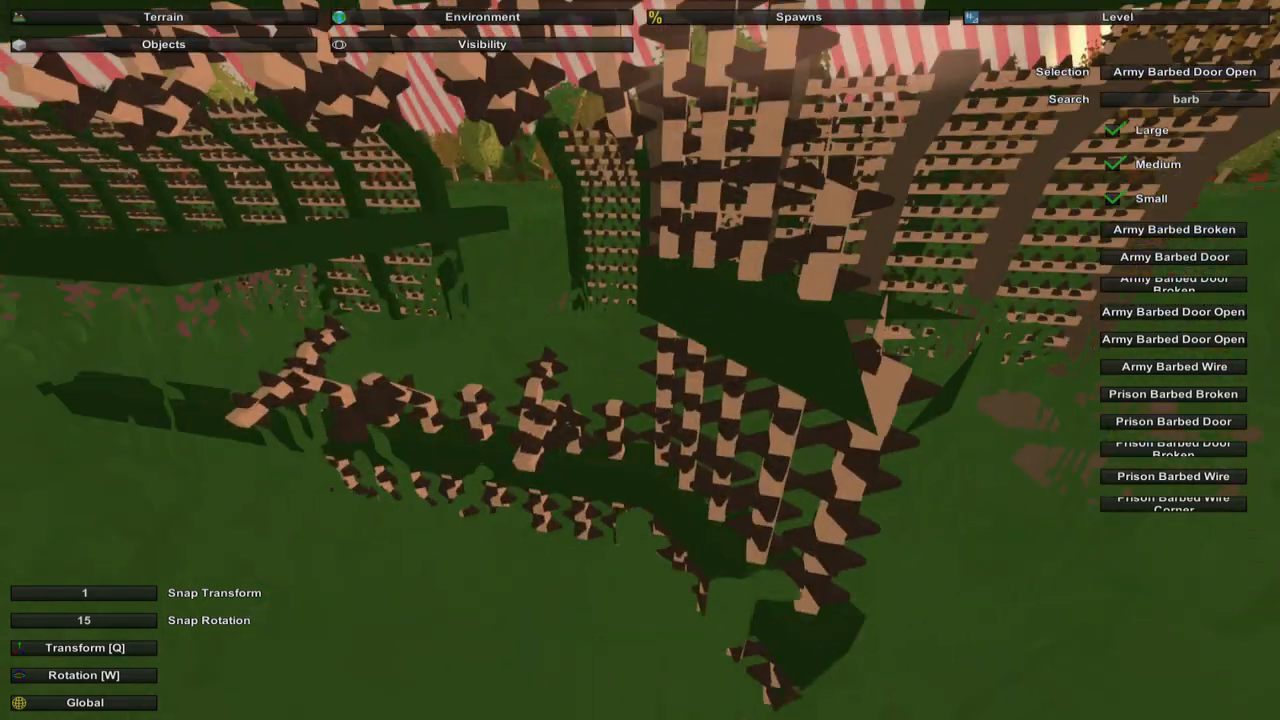
{"action": "key", "text": "w"}
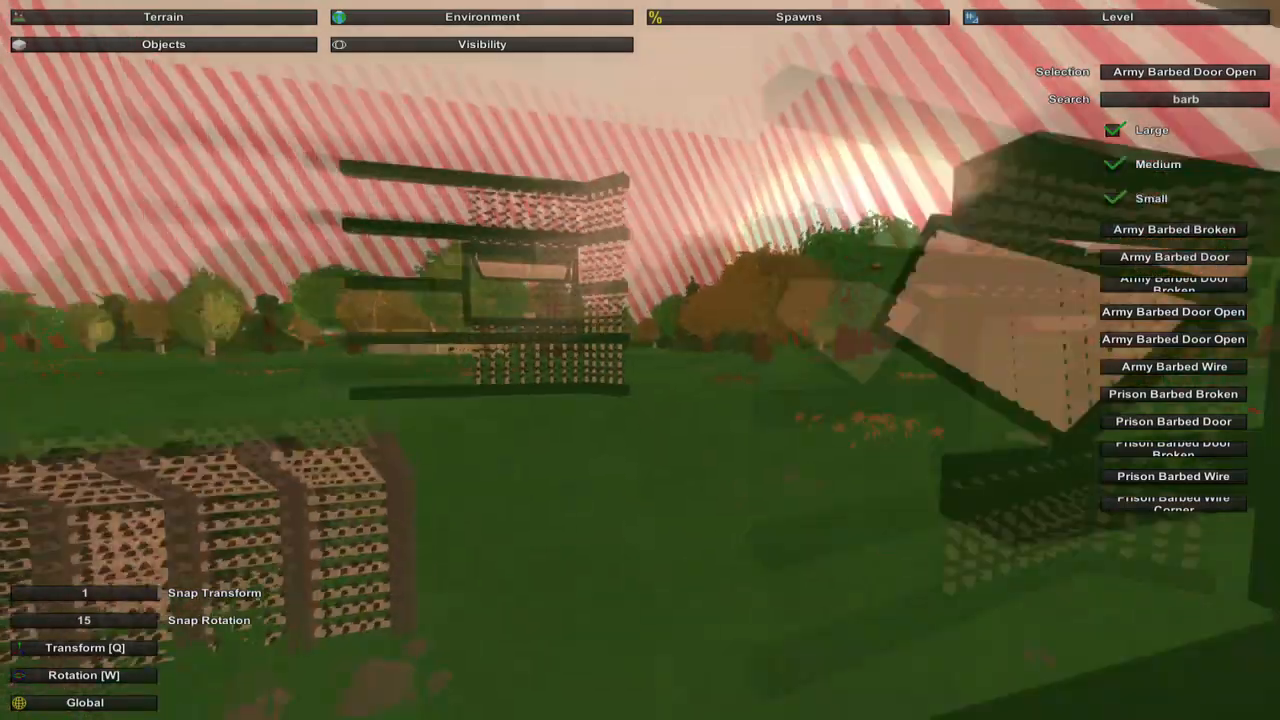
{"action": "key", "text": "w"}
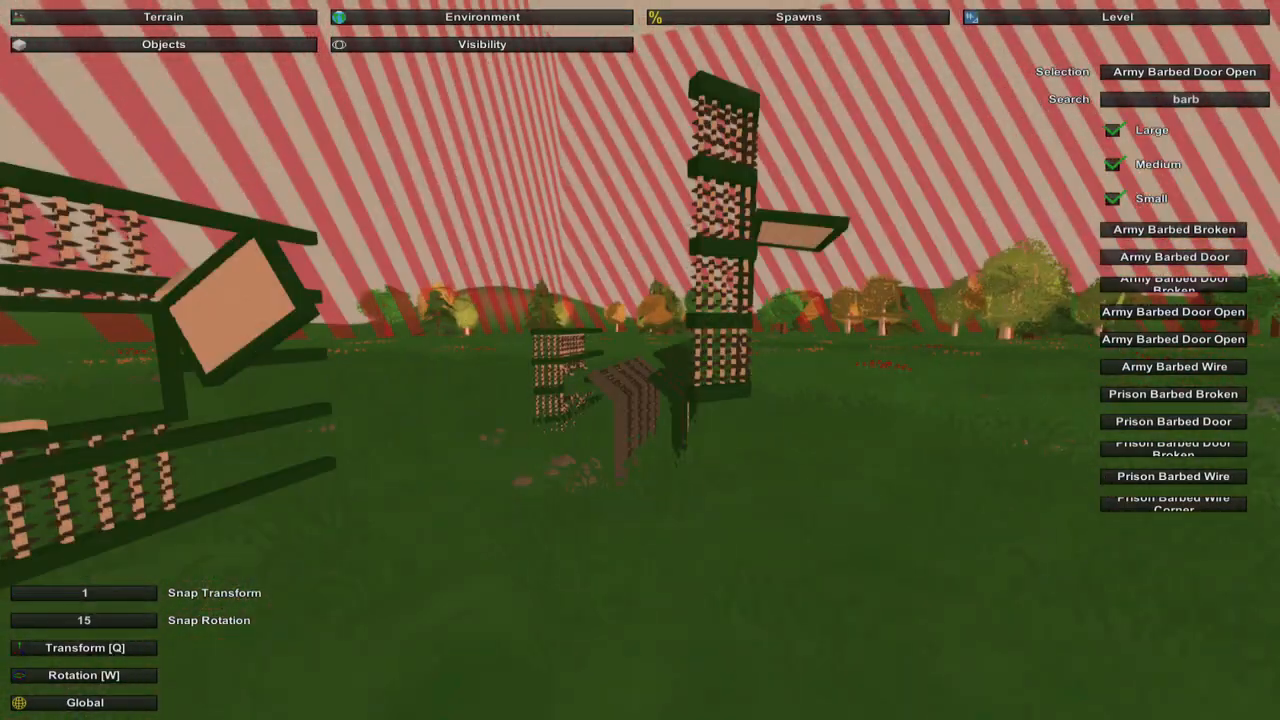
Pull back over the whole fence group and rise high above the map toward the trees
{"action": "key", "text": "s"}
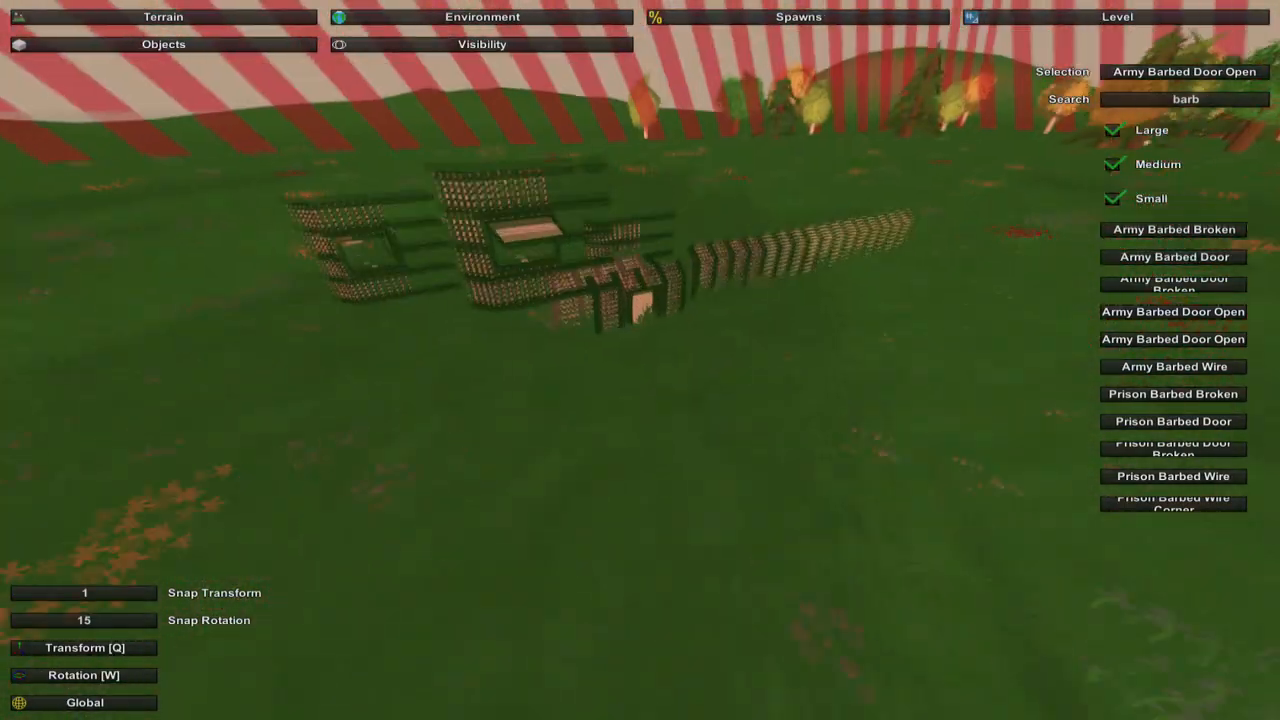
{"action": "key", "text": "s"}
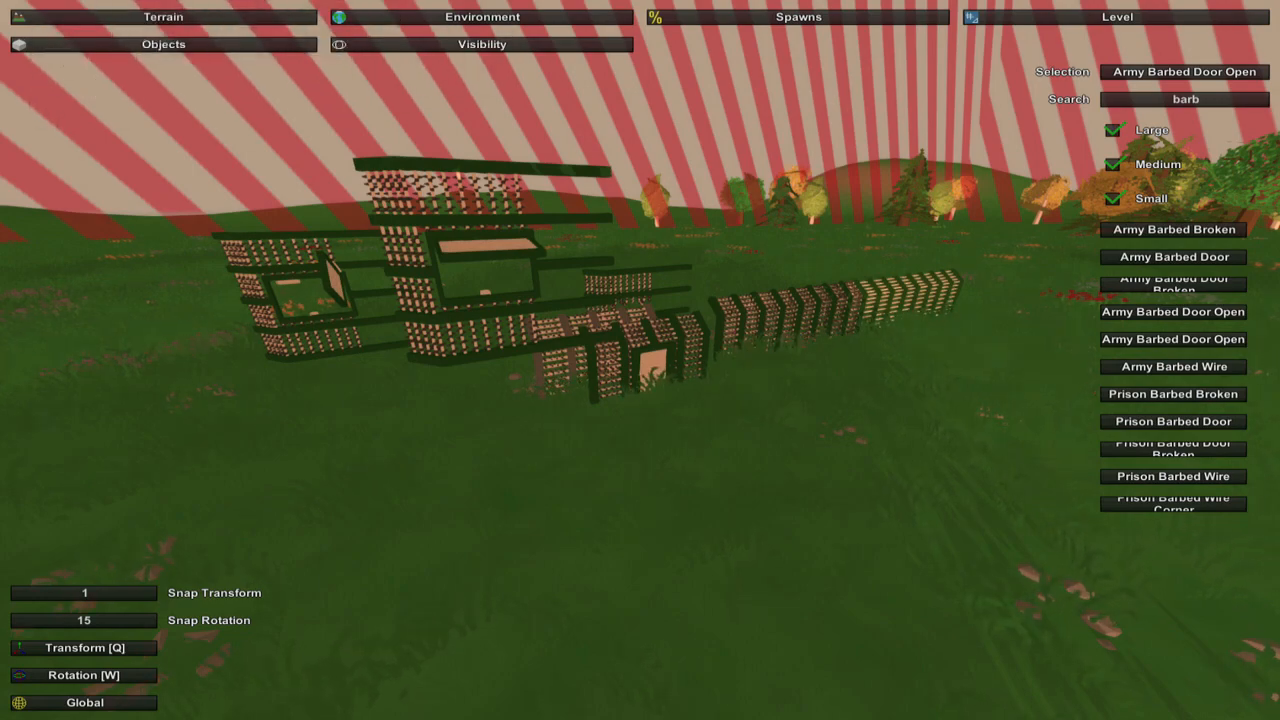
{"action": "key", "text": "w"}
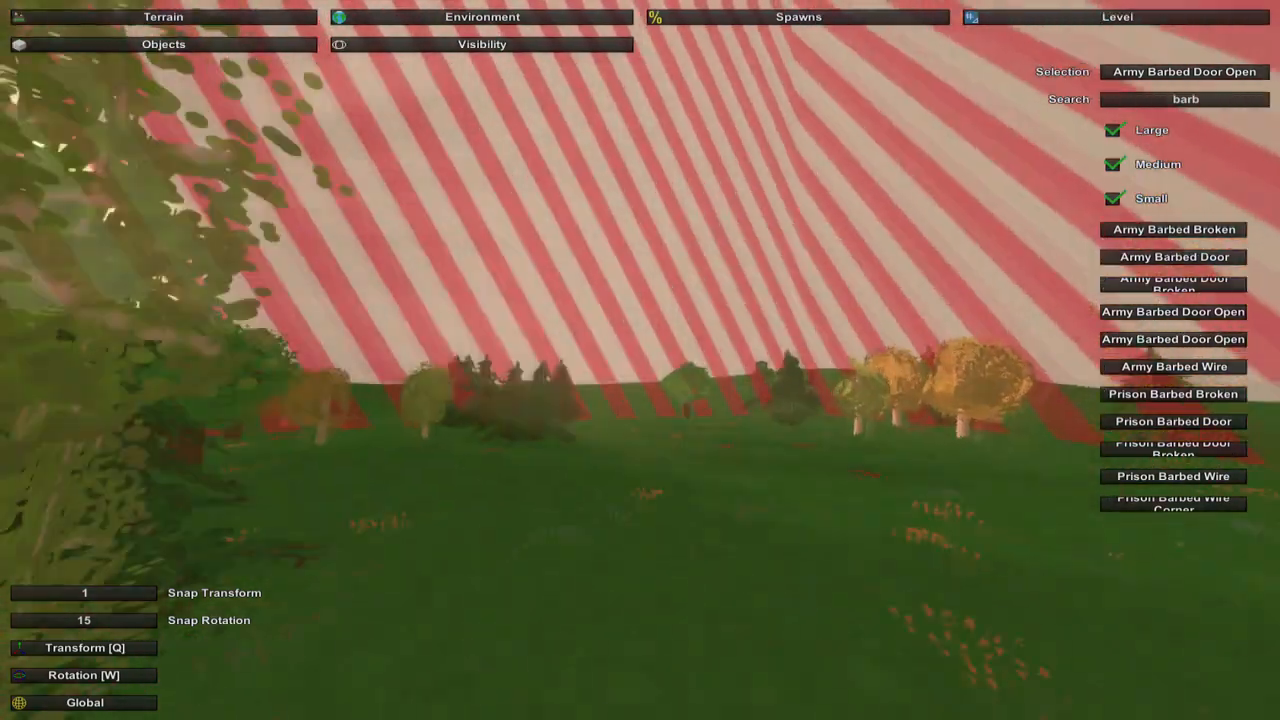
{"action": "key", "text": "space"}
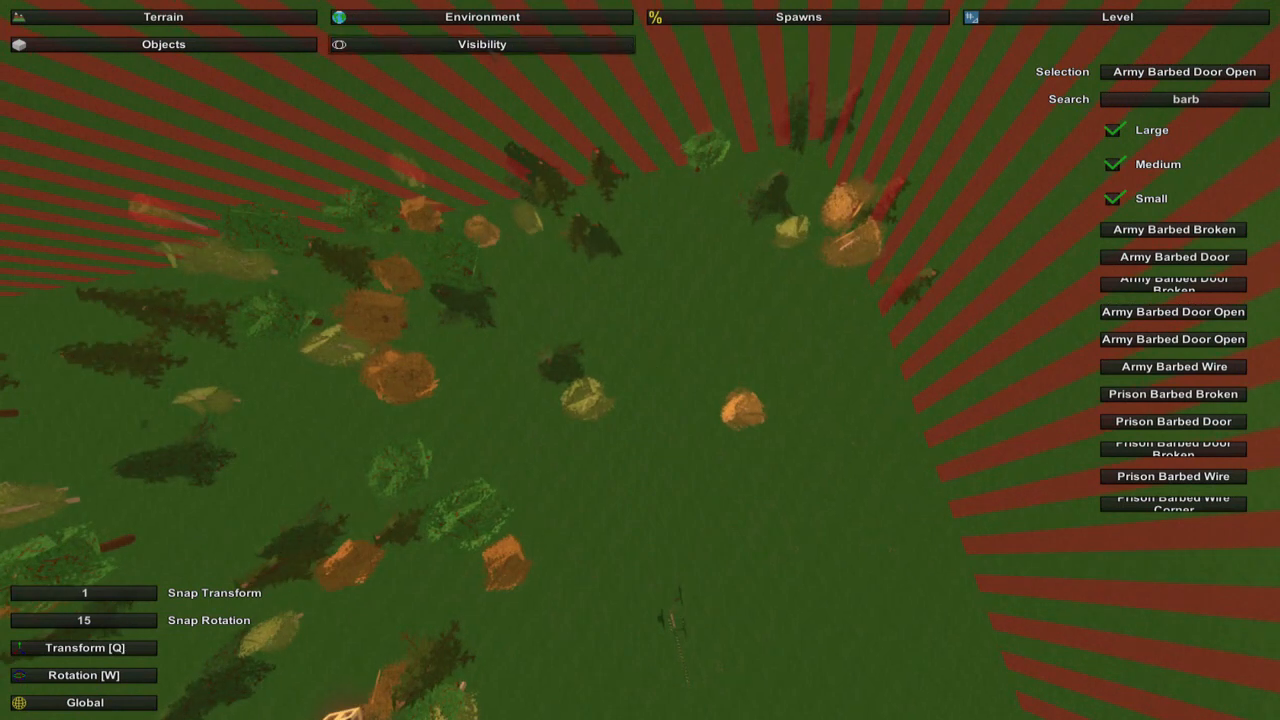
Close the Level panel and switch to Environment > Terrain > Materials editing
{"action": "left_click", "coordinate": [1100, 22]}
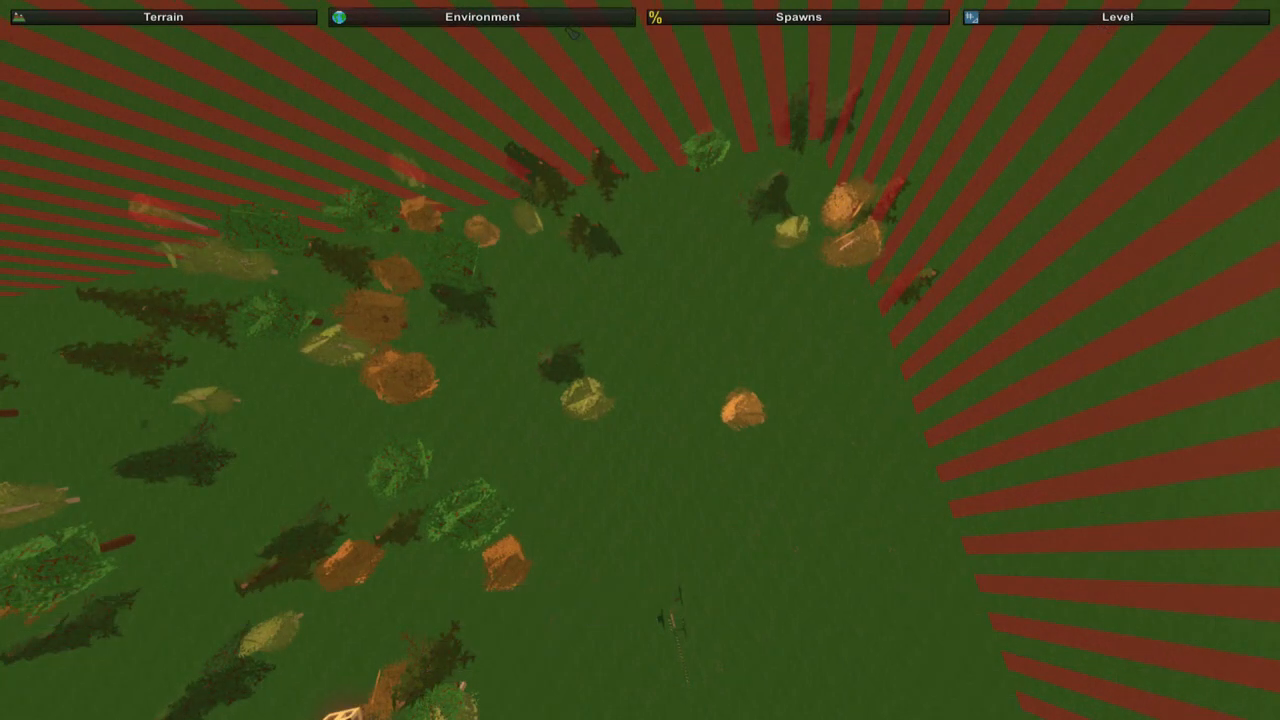
{"action": "left_click", "coordinate": [565, 17]}
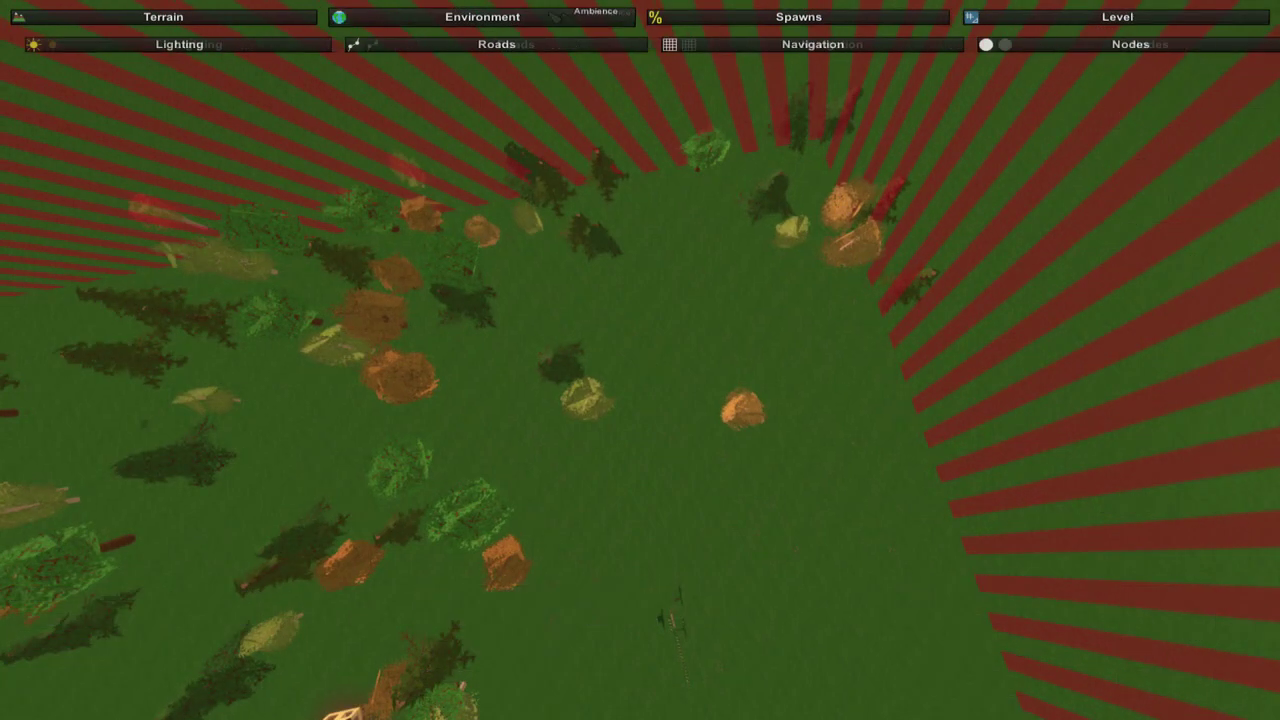
{"action": "left_click", "coordinate": [238, 40]}
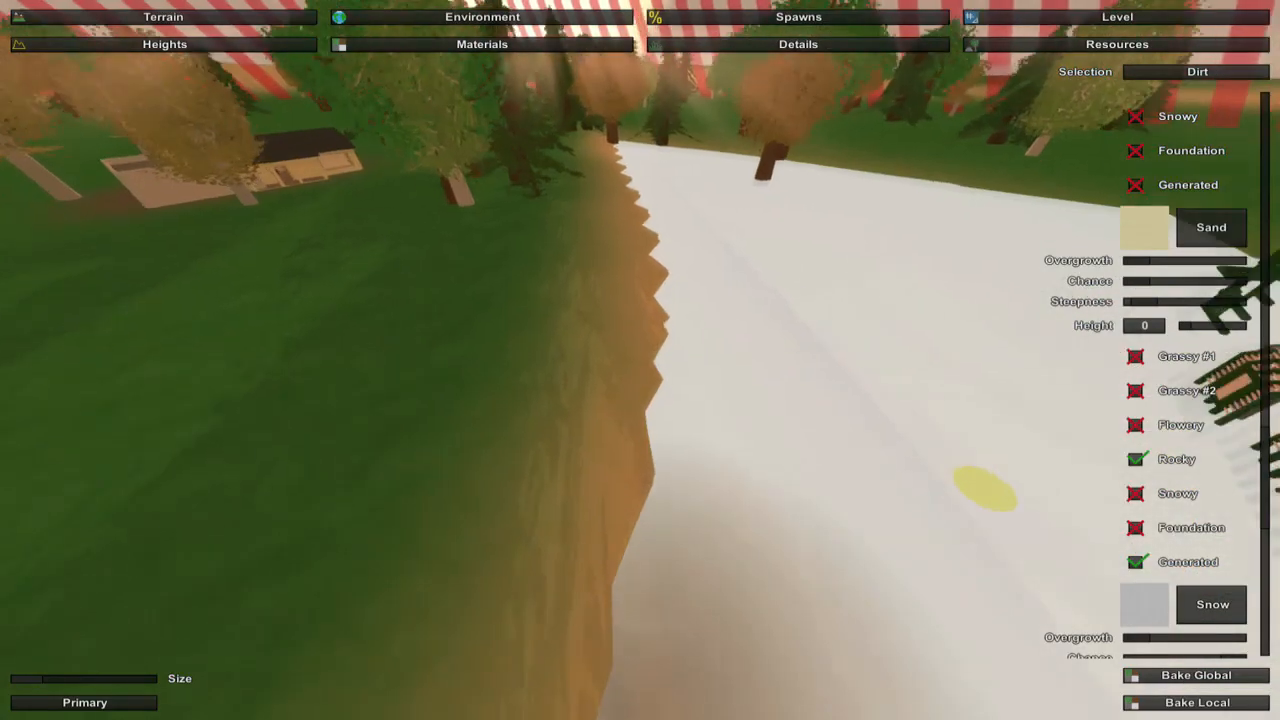
Fly along the dirt and snow boundary to survey the terrain strip
{"action": "key", "text": "w"}
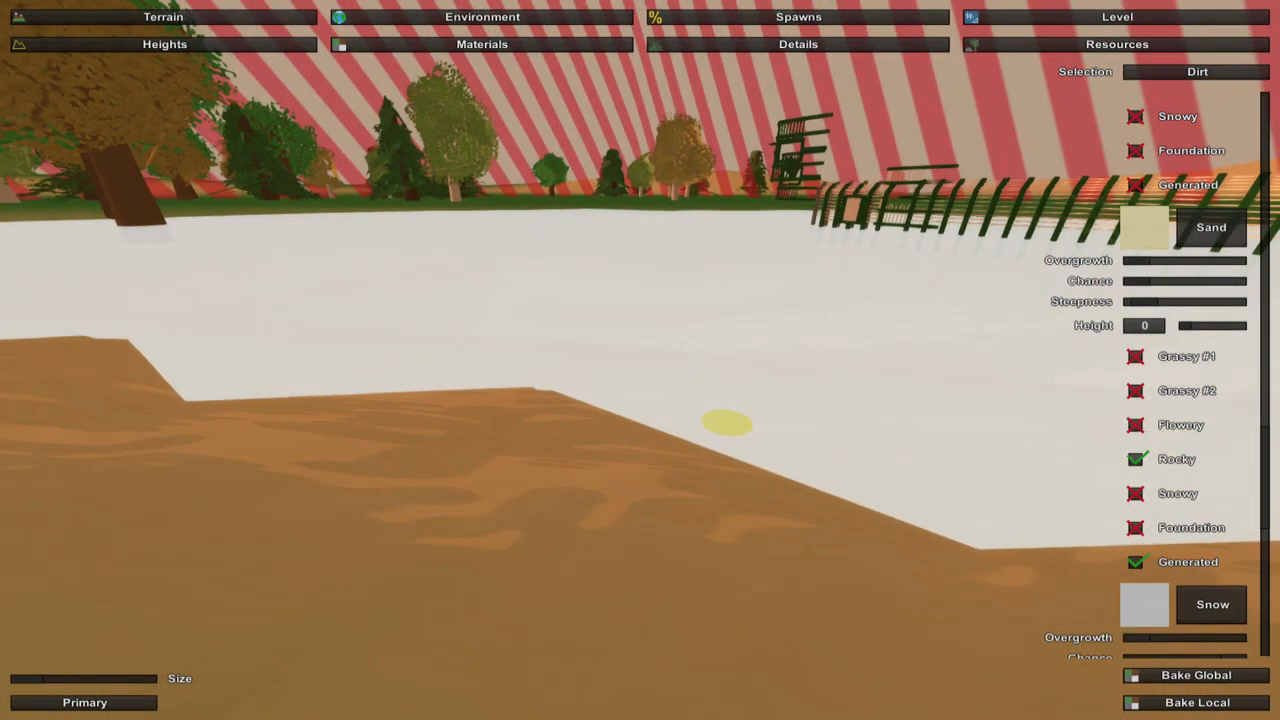
{"action": "key", "text": "w"}
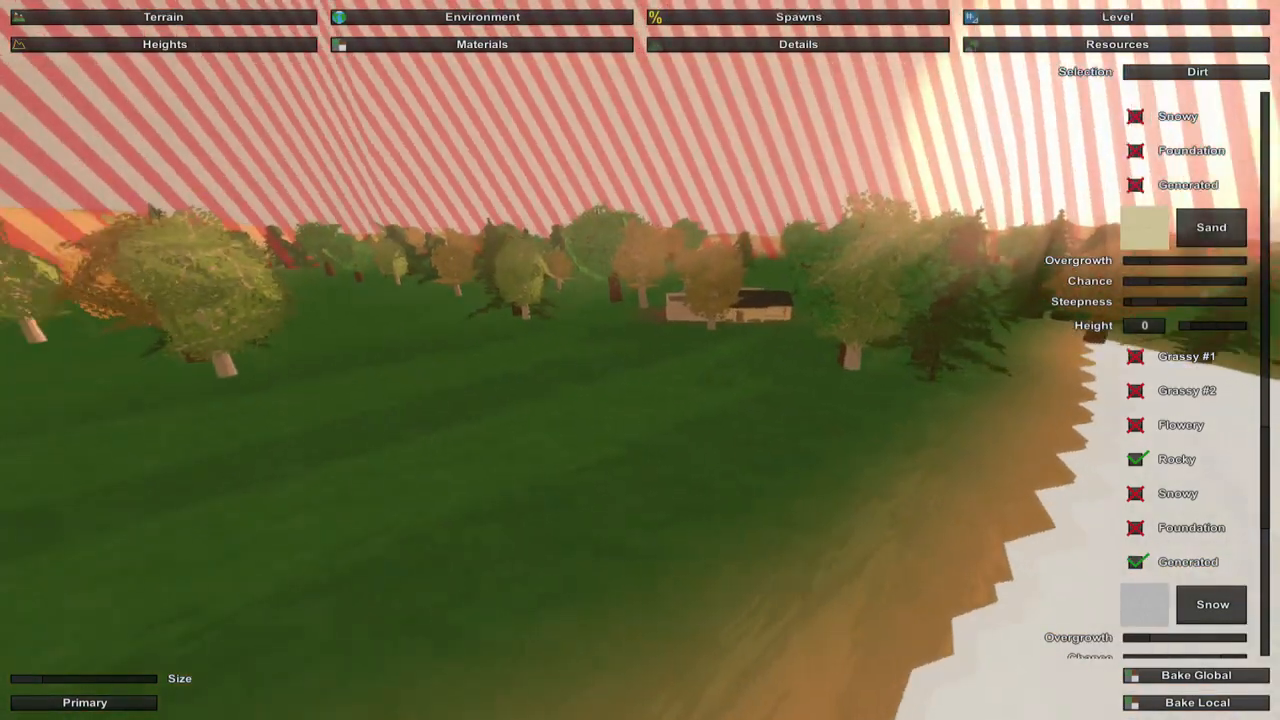
{"action": "key", "text": "w"}
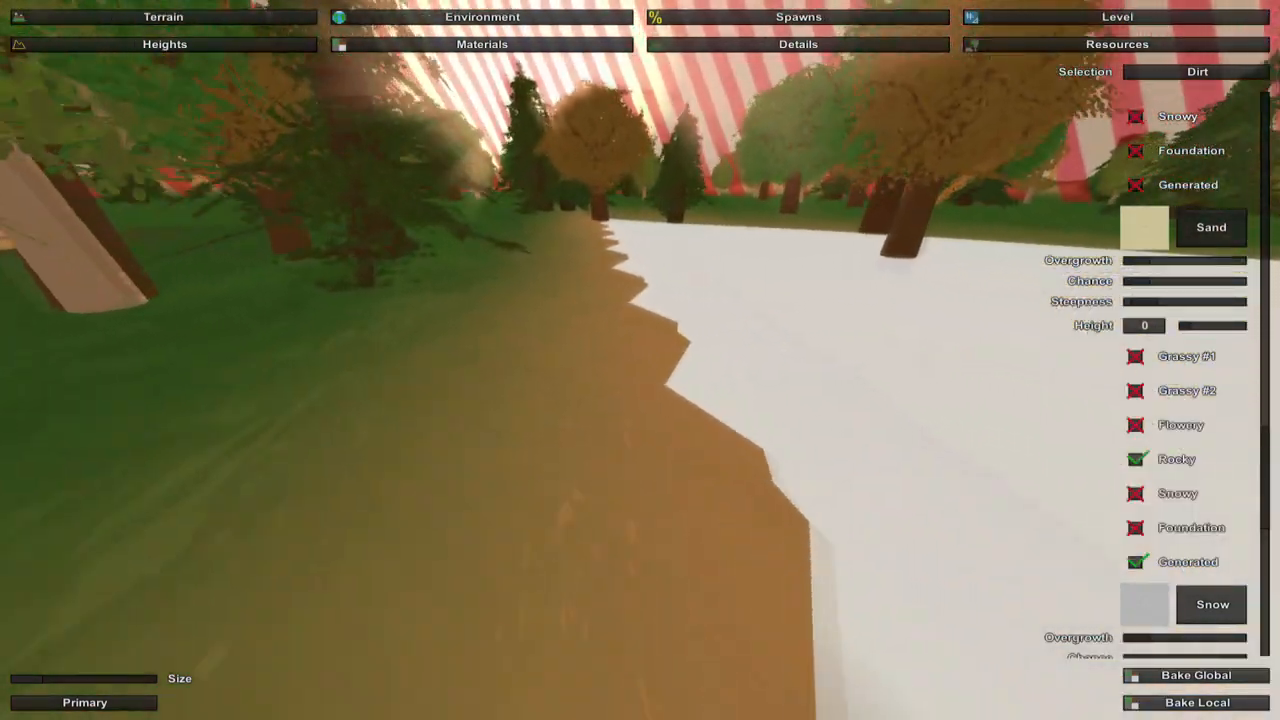
{"action": "key", "text": "w"}
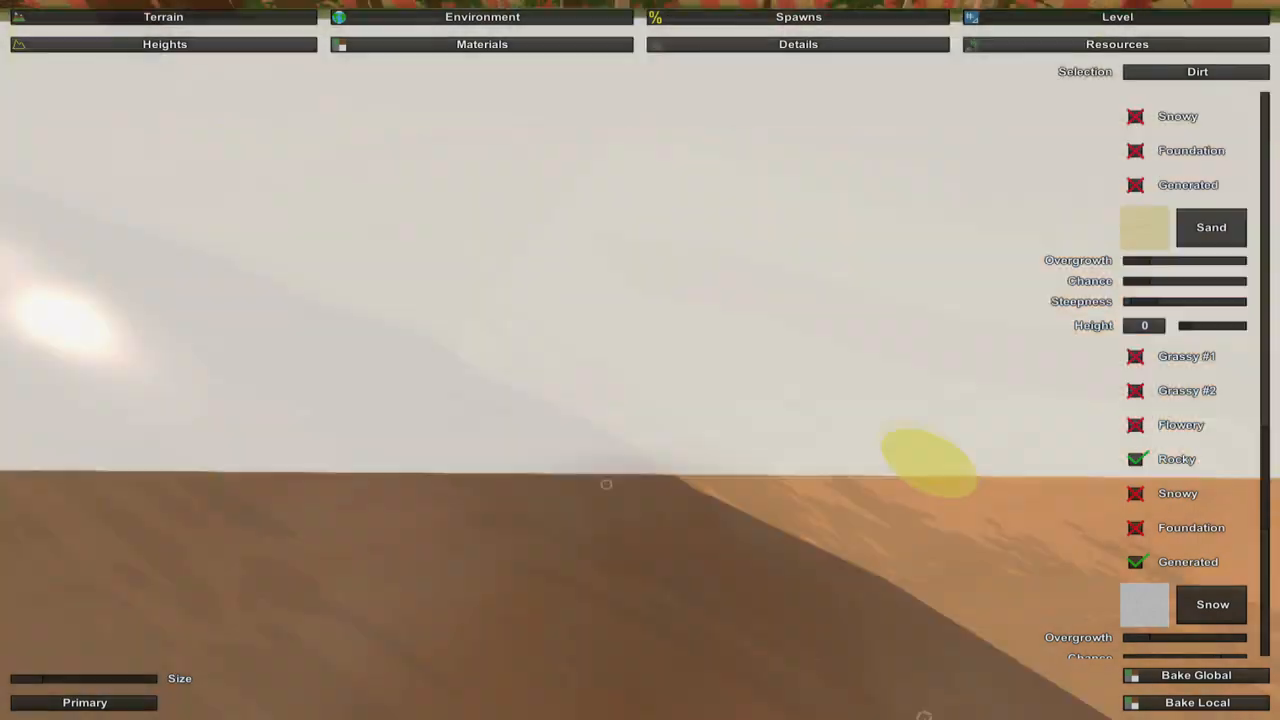
{"action": "key", "text": "s"}
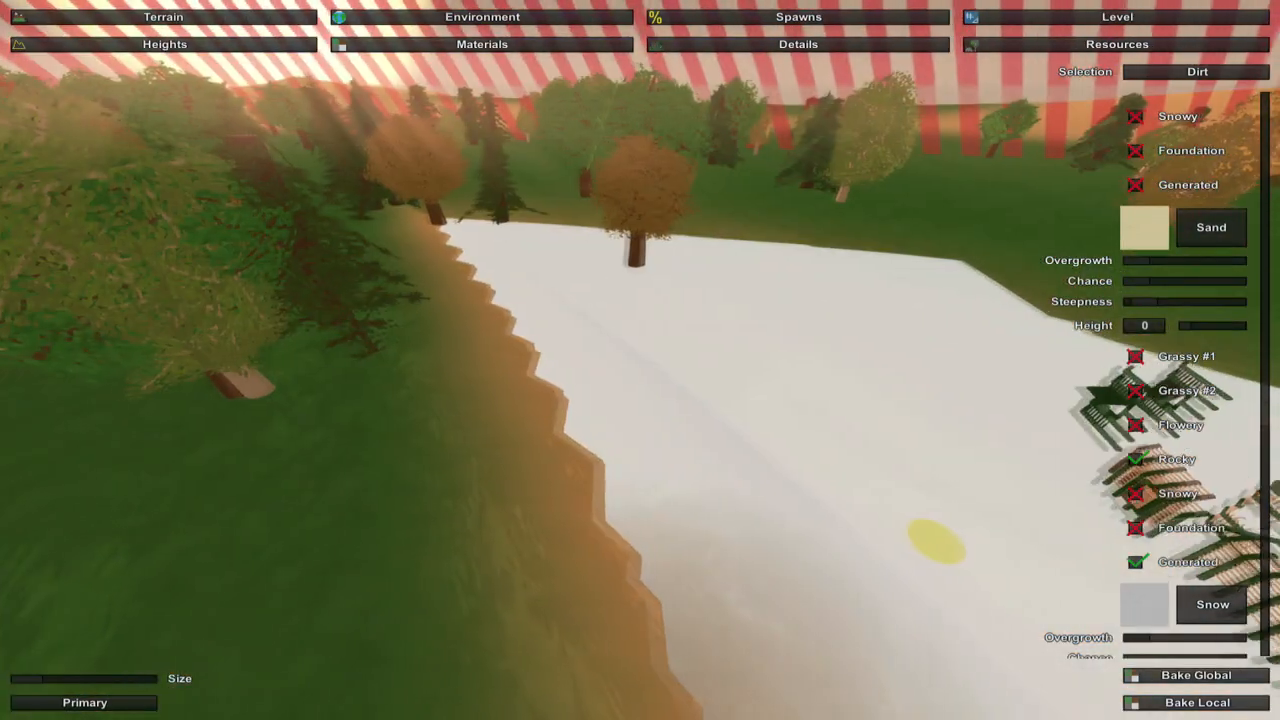
{"action": "key", "text": "w"}
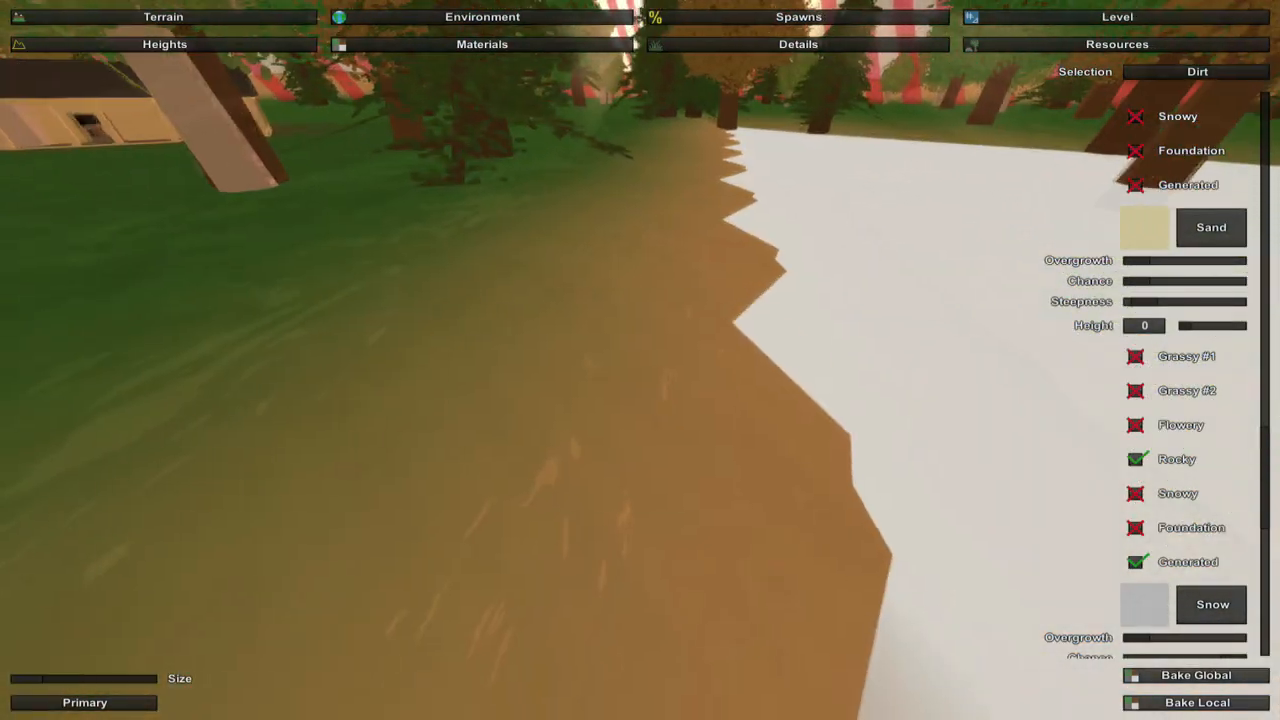
{"action": "key", "text": "w"}
Leave terrain materials and return to the Level > Objects placement list
{"action": "left_click", "coordinate": [580, 48]}
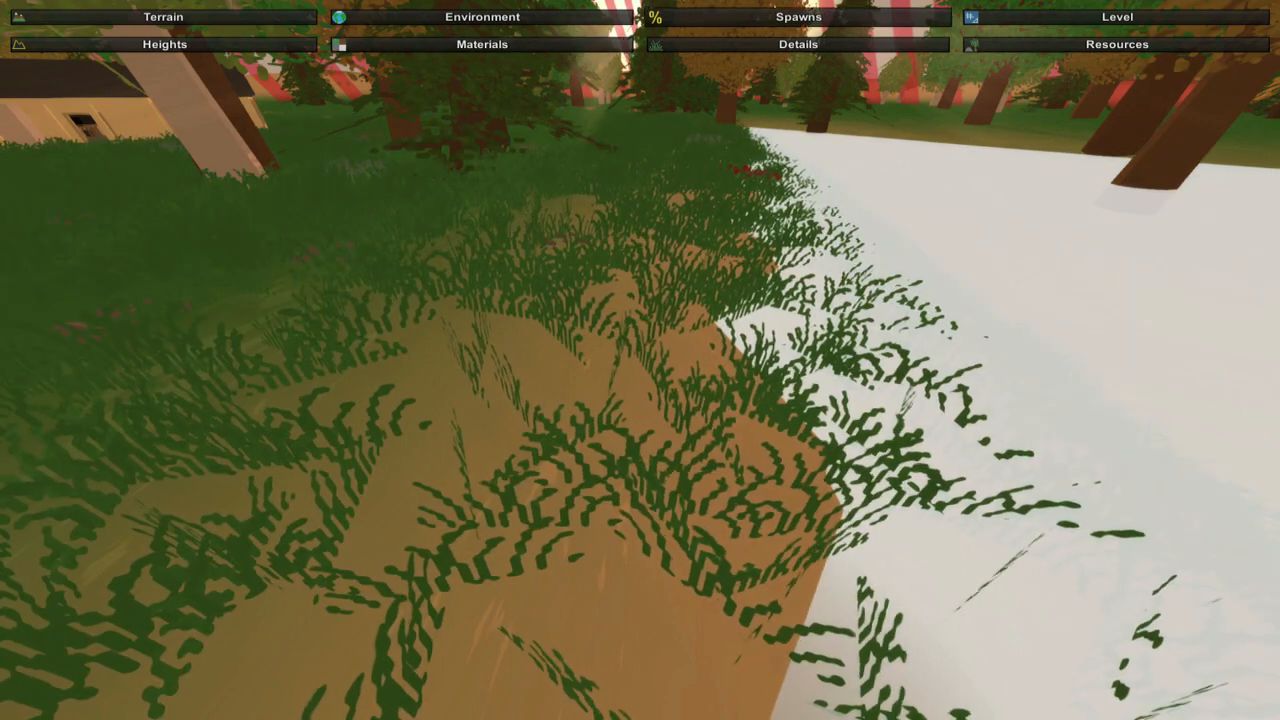
{"action": "left_click", "coordinate": [530, 18]}
{"action": "left_click", "coordinate": [163, 17]}
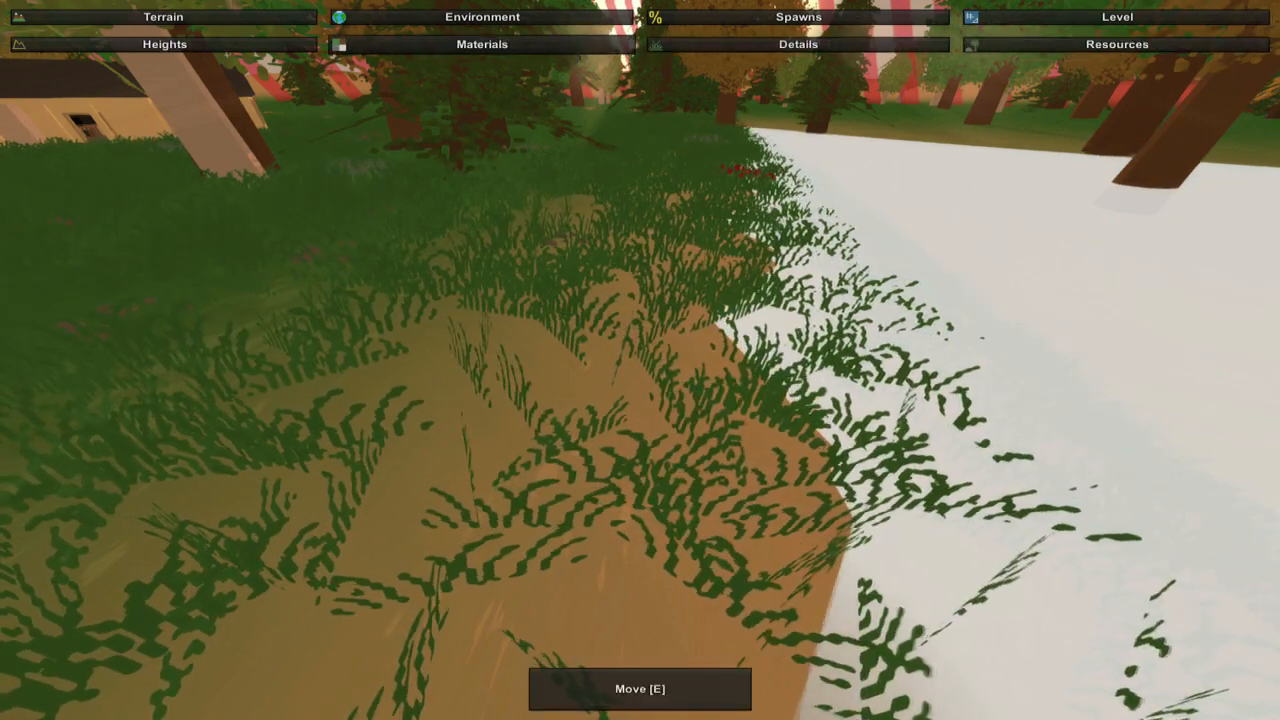
{"action": "left_click", "coordinate": [798, 44]}
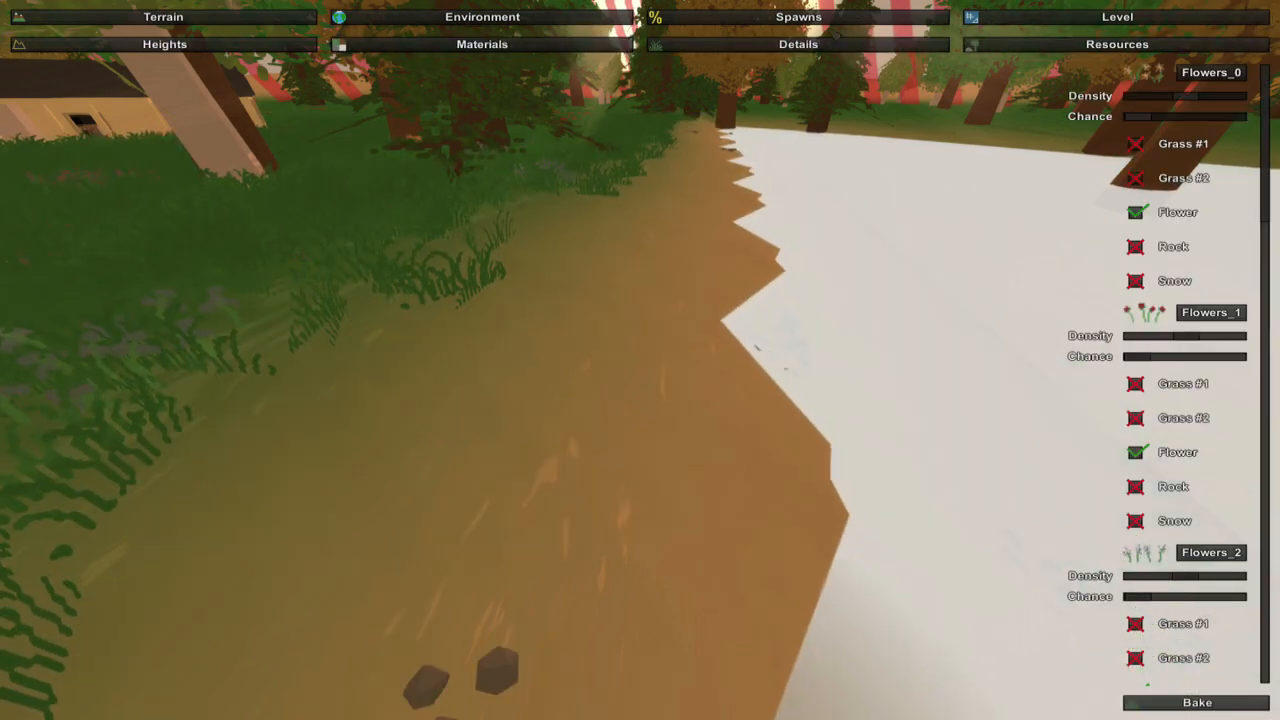
{"action": "left_click", "coordinate": [850, 18]}
{"action": "left_click", "coordinate": [1001, 18]}
{"action": "left_click", "coordinate": [164, 44]}
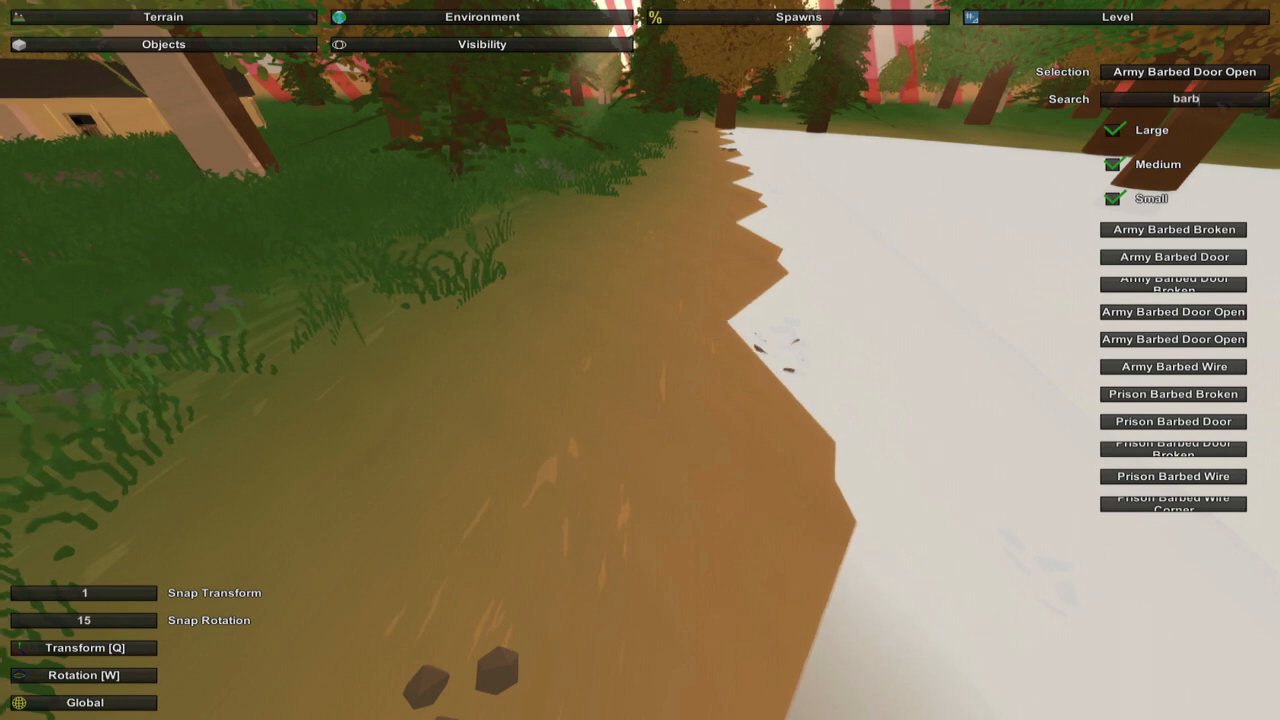
Place a yellow surfboard on the sand, tilt it to angle and raise it out of the ground
{"action": "key", "text": "BackSpace"}
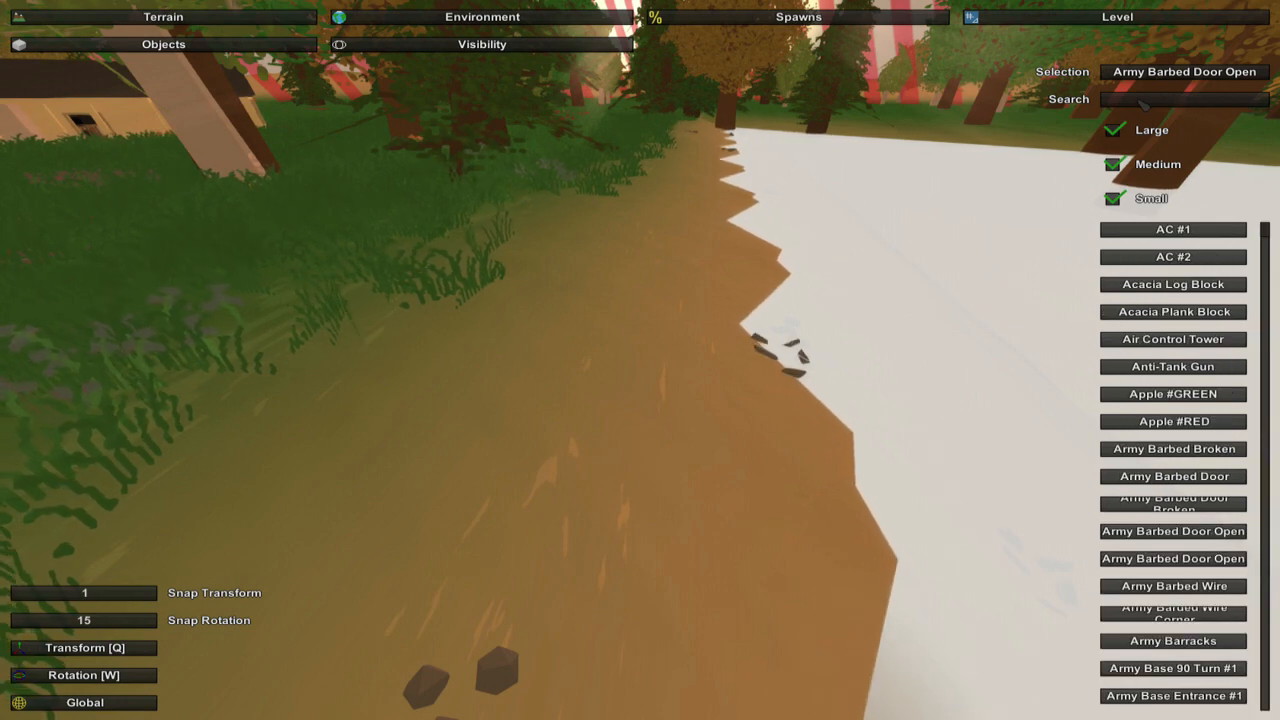
{"action": "type", "text": "su"}
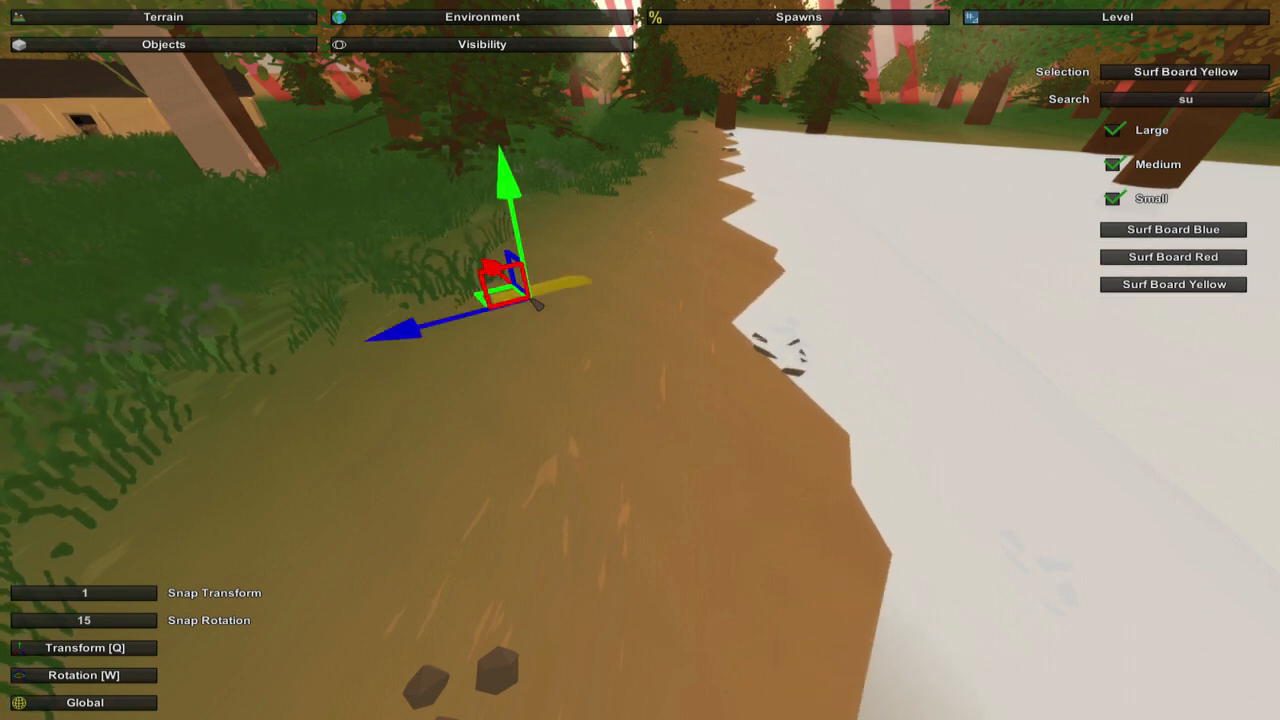
{"action": "key", "text": "w"}
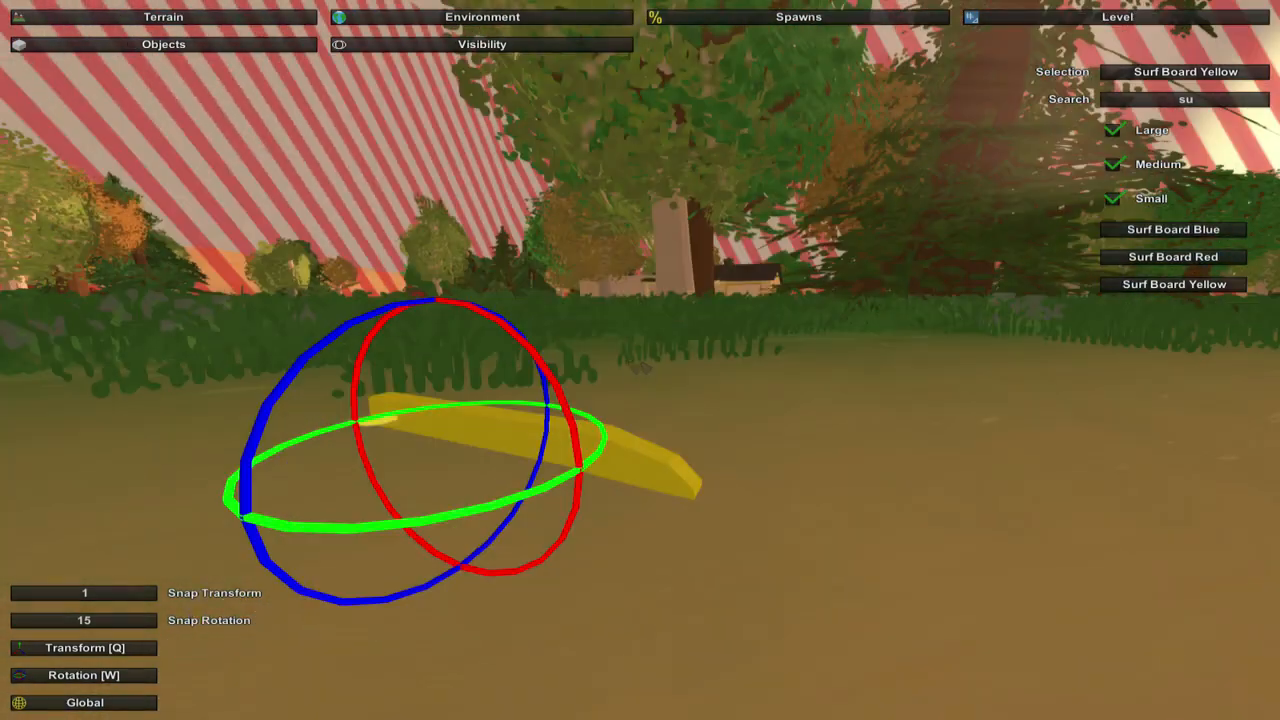
{"action": "left_click_drag", "start_coordinate": [575, 470], "coordinate": [470, 318]}
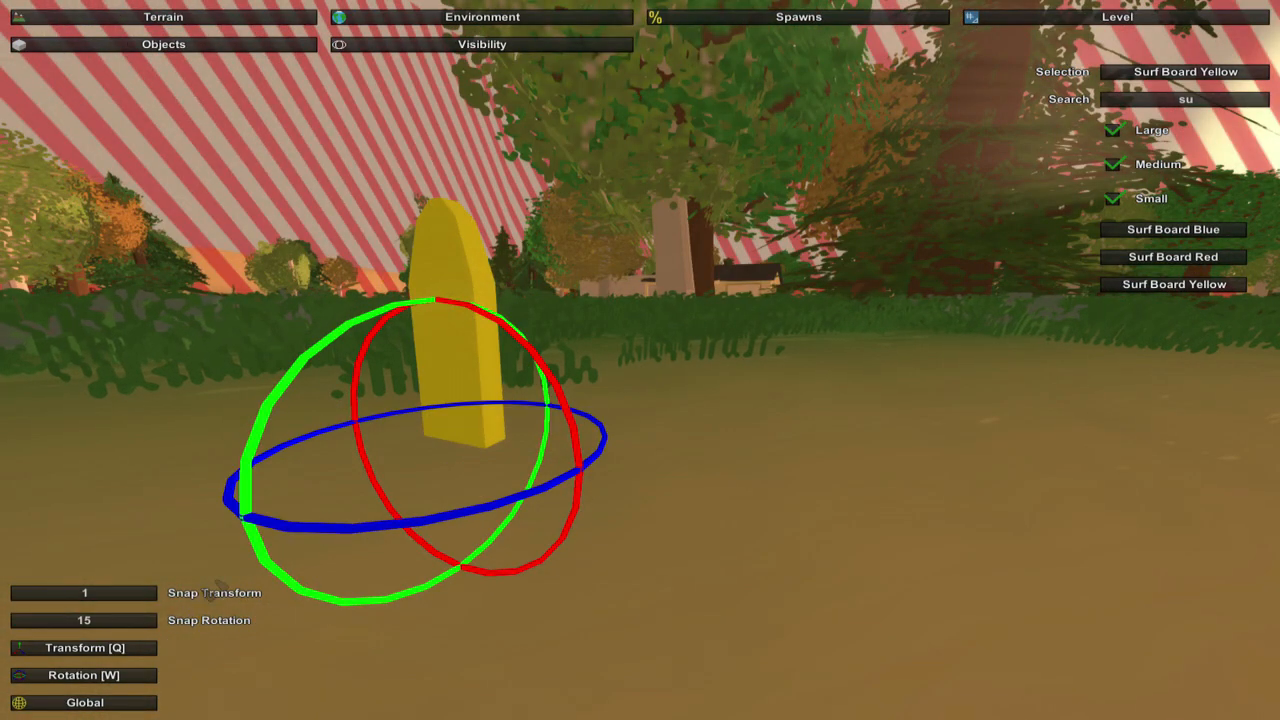
{"action": "key", "text": "q"}
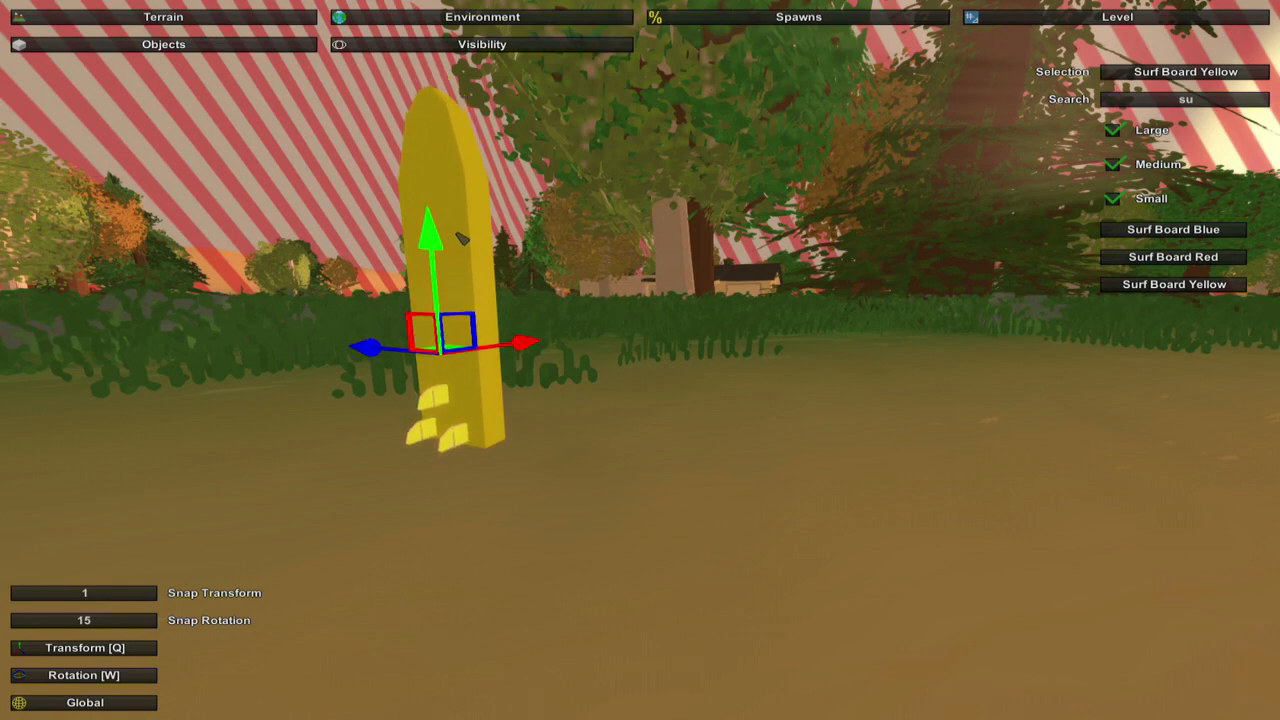
{"action": "left_click", "coordinate": [124, 680]}
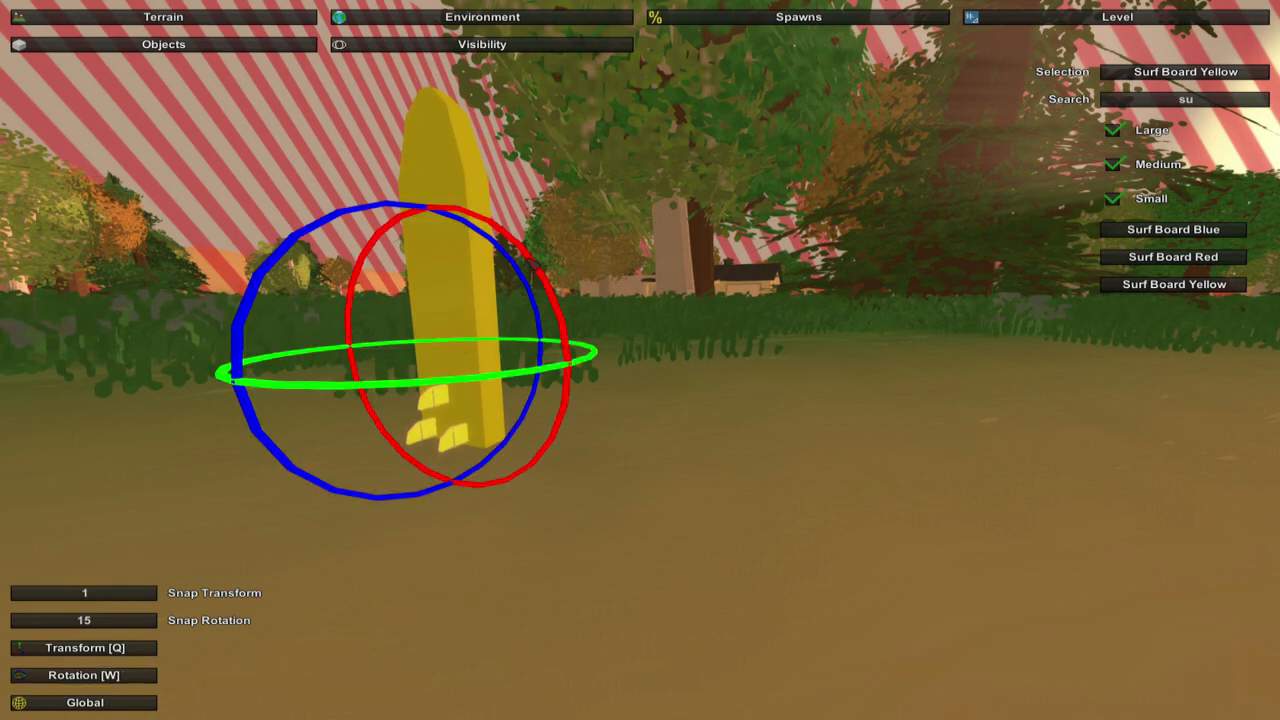
{"action": "mouse_move", "coordinate": [505, 236]}
{"action": "left_mouse_down"}
{"action": "mouse_move", "coordinate": [313, 88]}
{"action": "mouse_move", "coordinate": [363, 118]}
{"action": "left_mouse_up"}
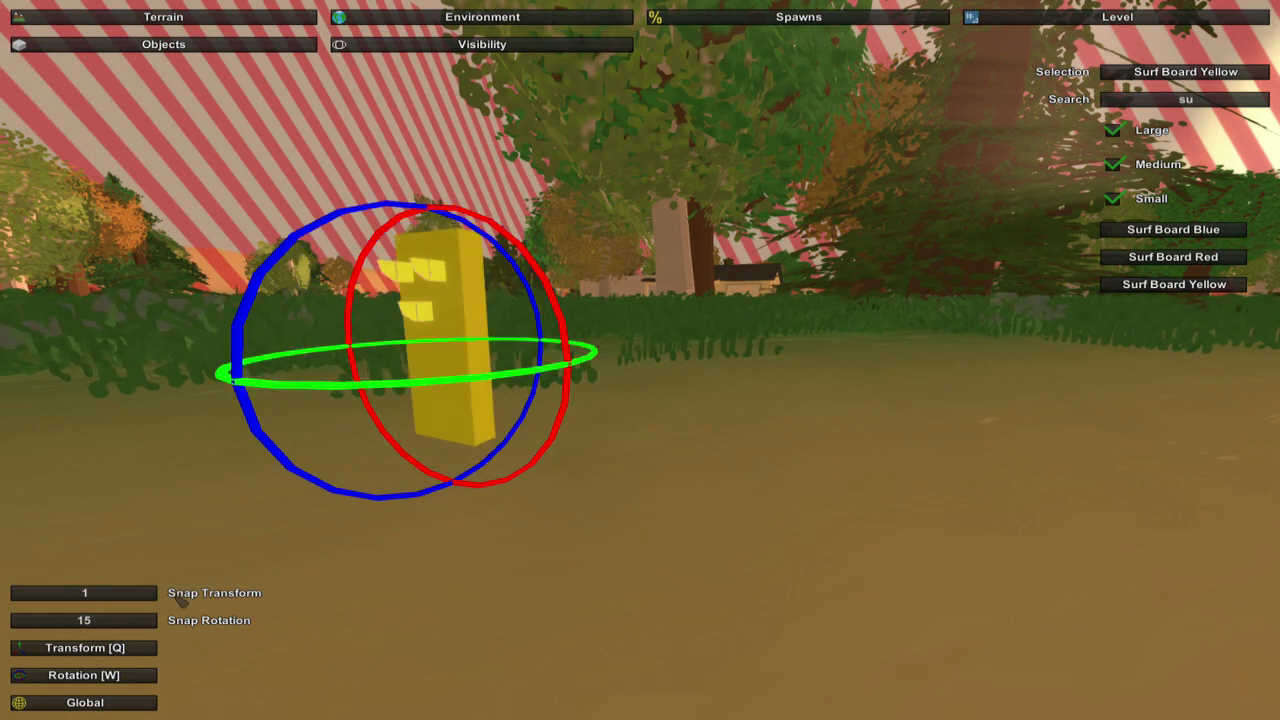
{"action": "left_click_drag", "start_coordinate": [540, 247], "coordinate": [527, 257]}
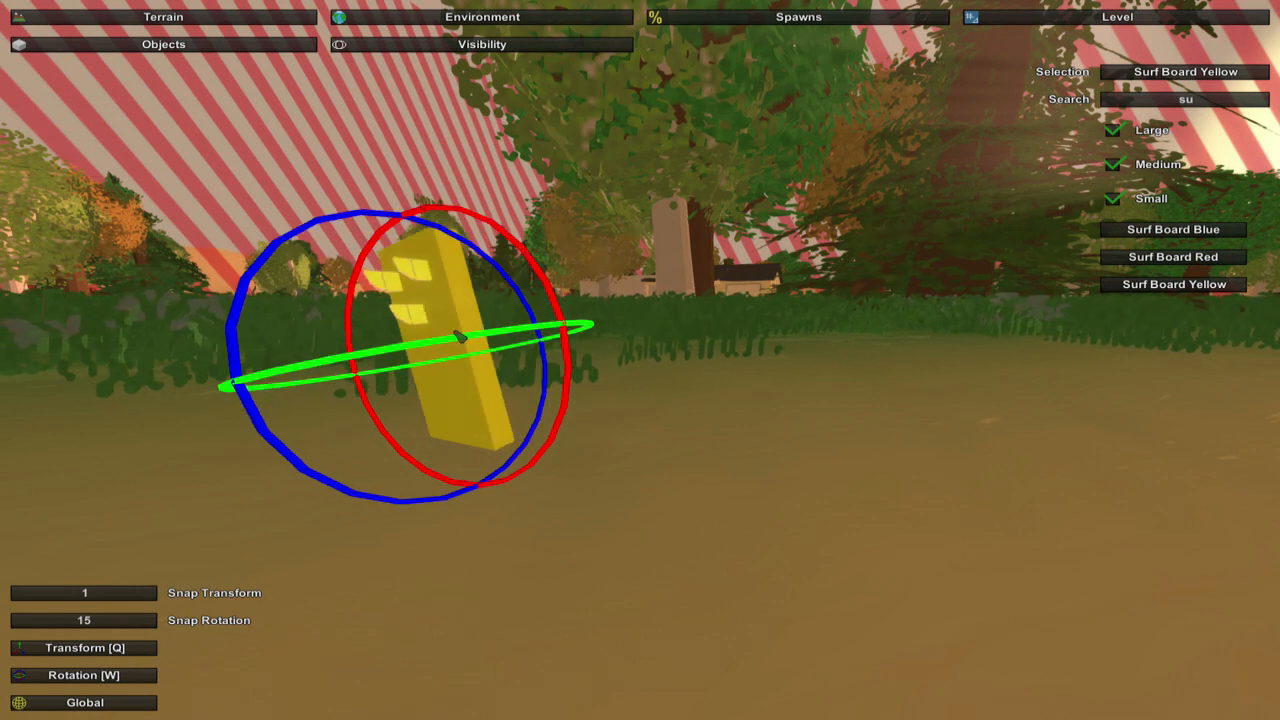
{"action": "left_click_drag", "start_coordinate": [460, 338], "coordinate": [448, 342]}
{"action": "left_click", "coordinate": [150, 651]}
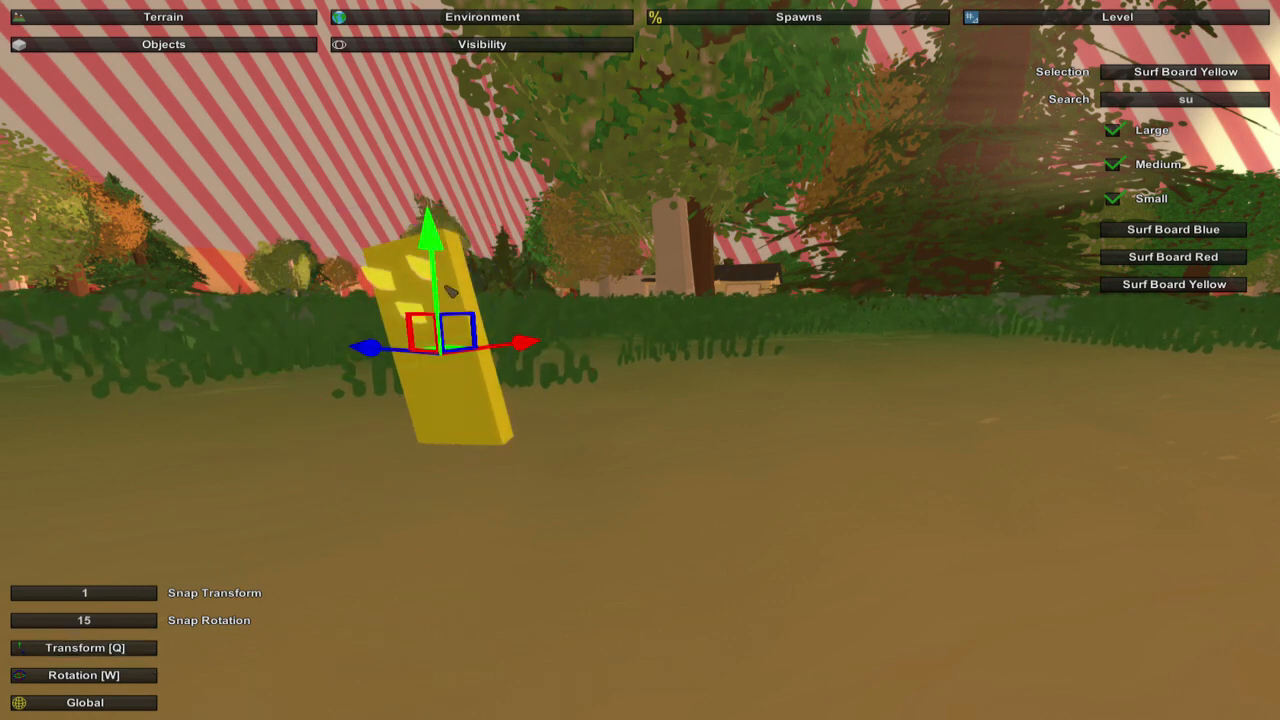
{"action": "left_click_drag", "start_coordinate": [455, 226], "coordinate": [455, 185]}
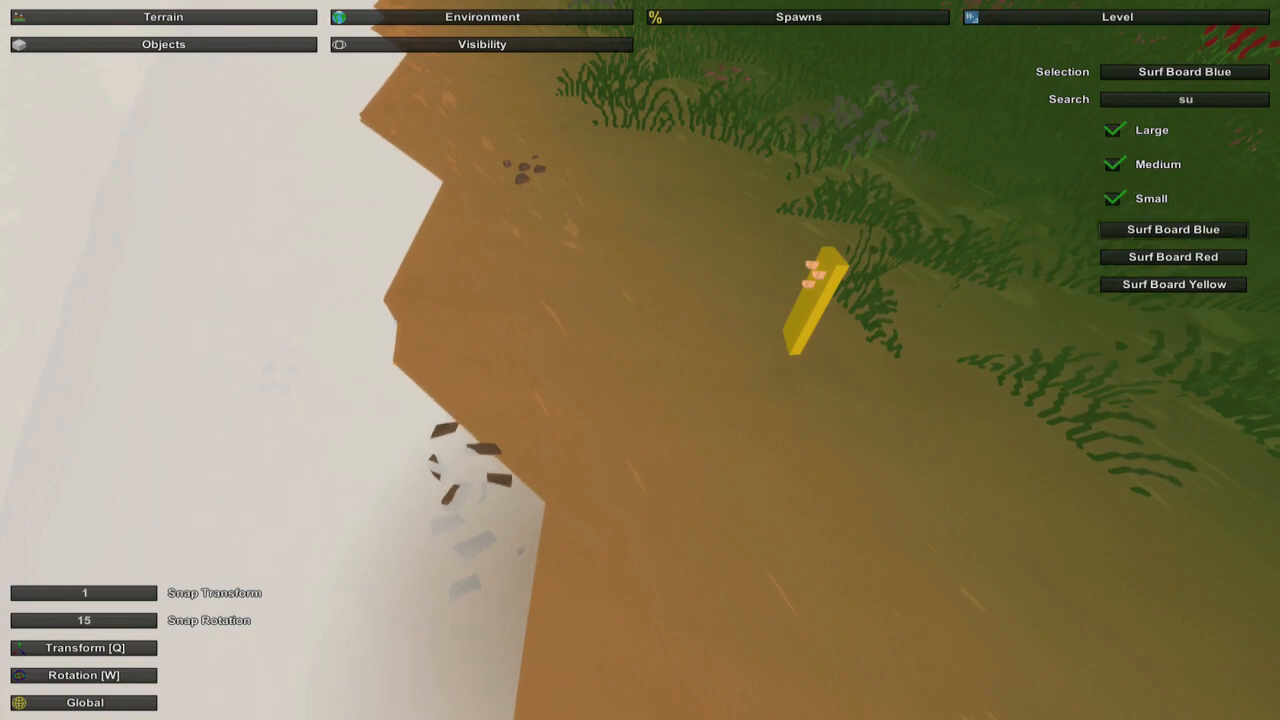
Place blue and red surfboards on the sand beside the yellow one
{"action": "key", "text": "e"}
{"action": "left_click", "coordinate": [729, 183]}
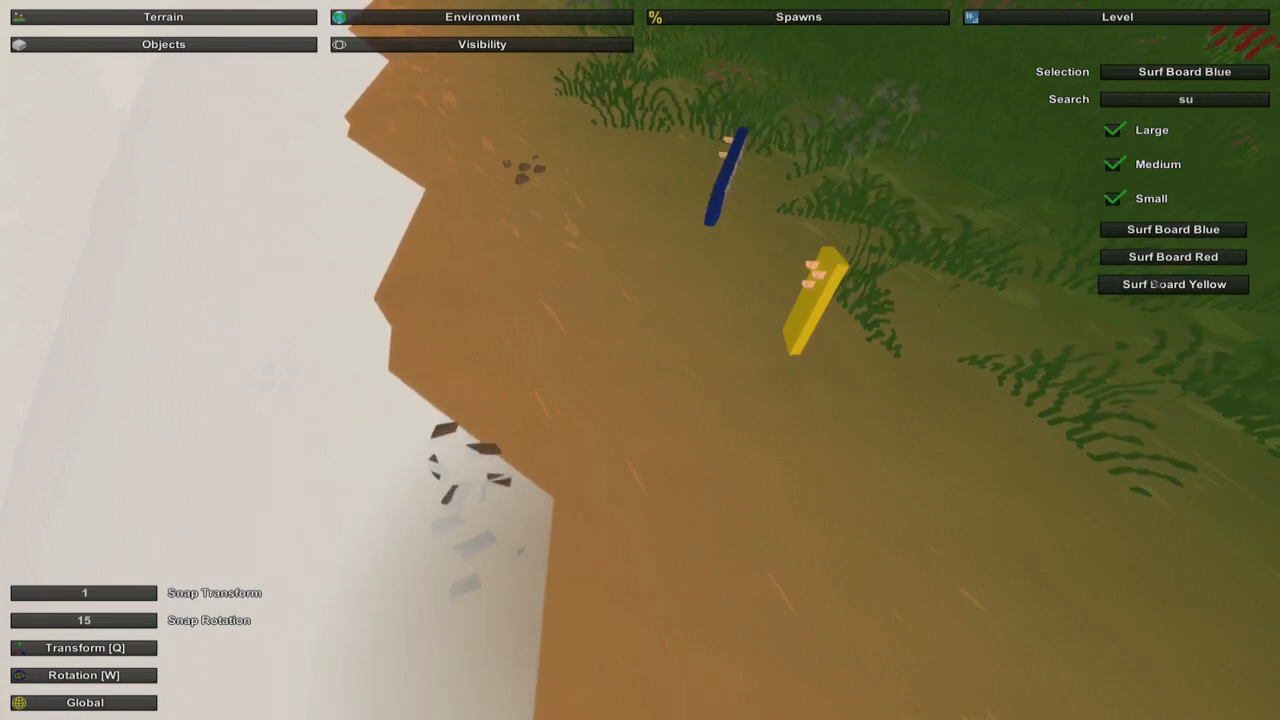
{"action": "left_click", "coordinate": [1173, 256]}
{"action": "key", "text": "e"}
{"action": "left_click", "coordinate": [843, 386]}
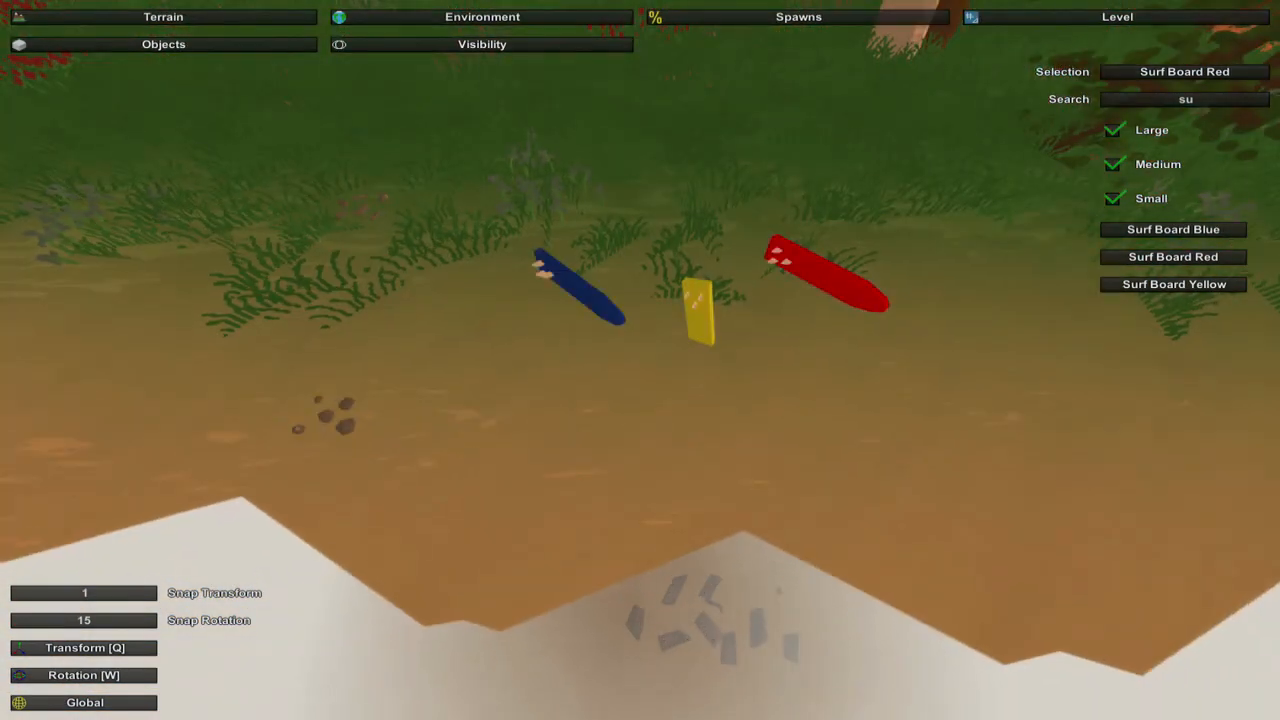
Search 'cha' and place a Deck Chair Yellow on the sand, raised out of the ground
{"action": "key", "text": "BackSpace"}
{"action": "key", "text": "BackSpace"}
{"action": "type", "text": "cha"}
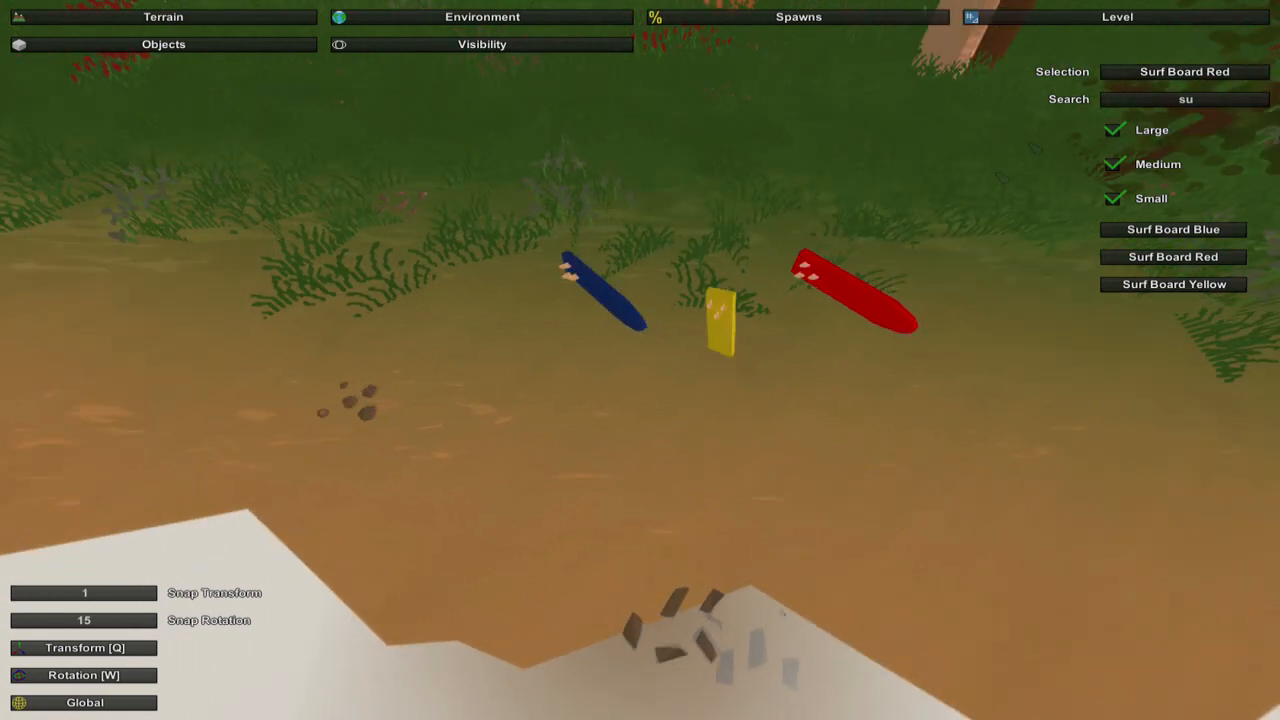
{"action": "left_click", "coordinate": [1180, 312]}
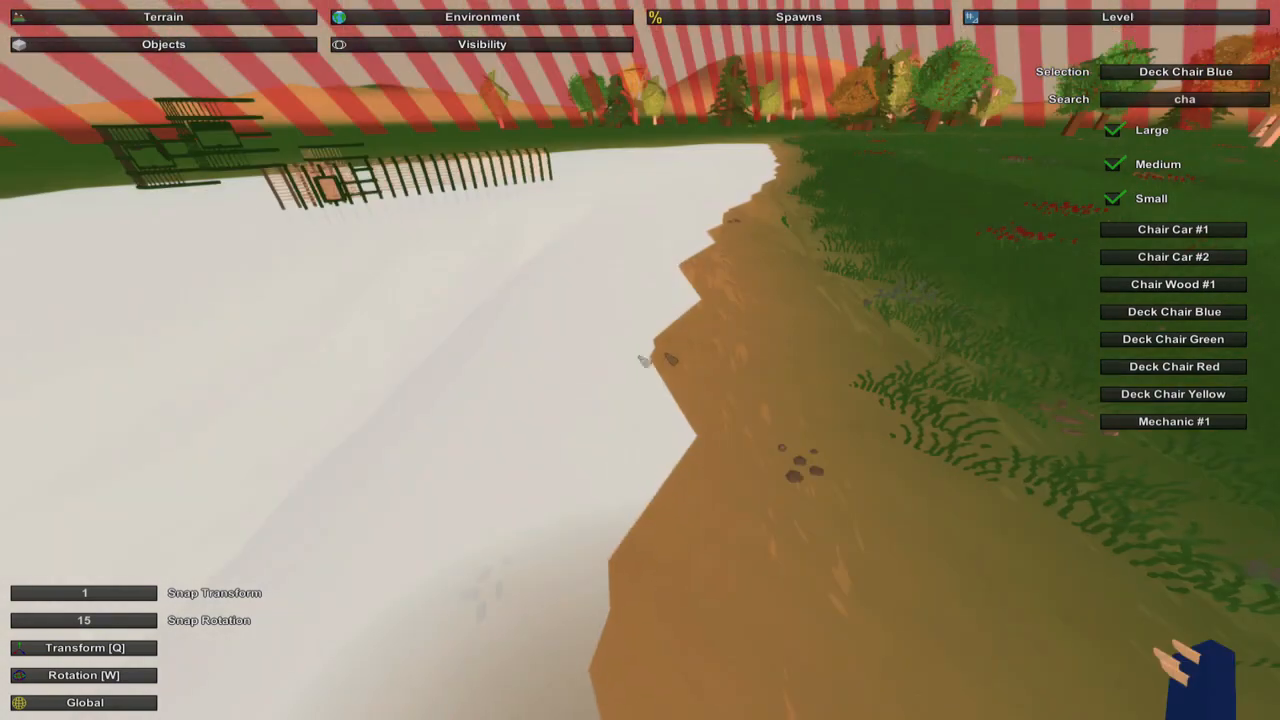
{"action": "key", "text": "e"}
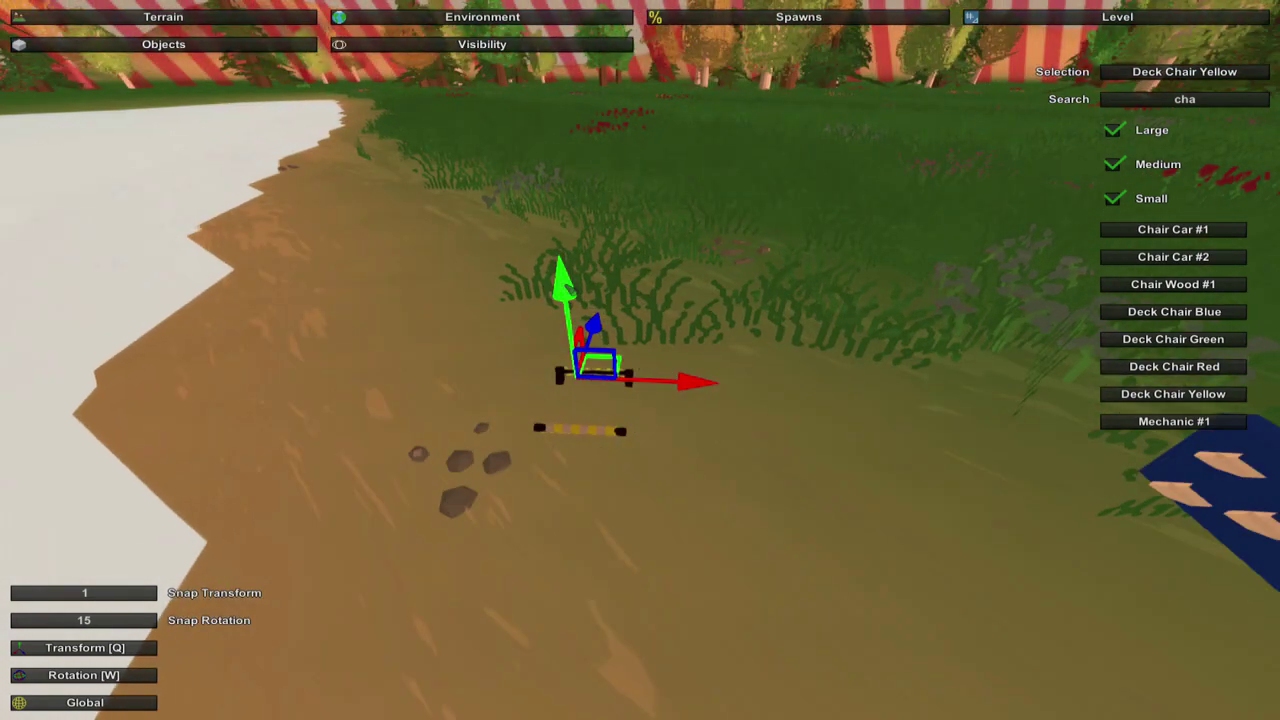
{"action": "left_click_drag", "start_coordinate": [580, 292], "coordinate": [583, 232]}
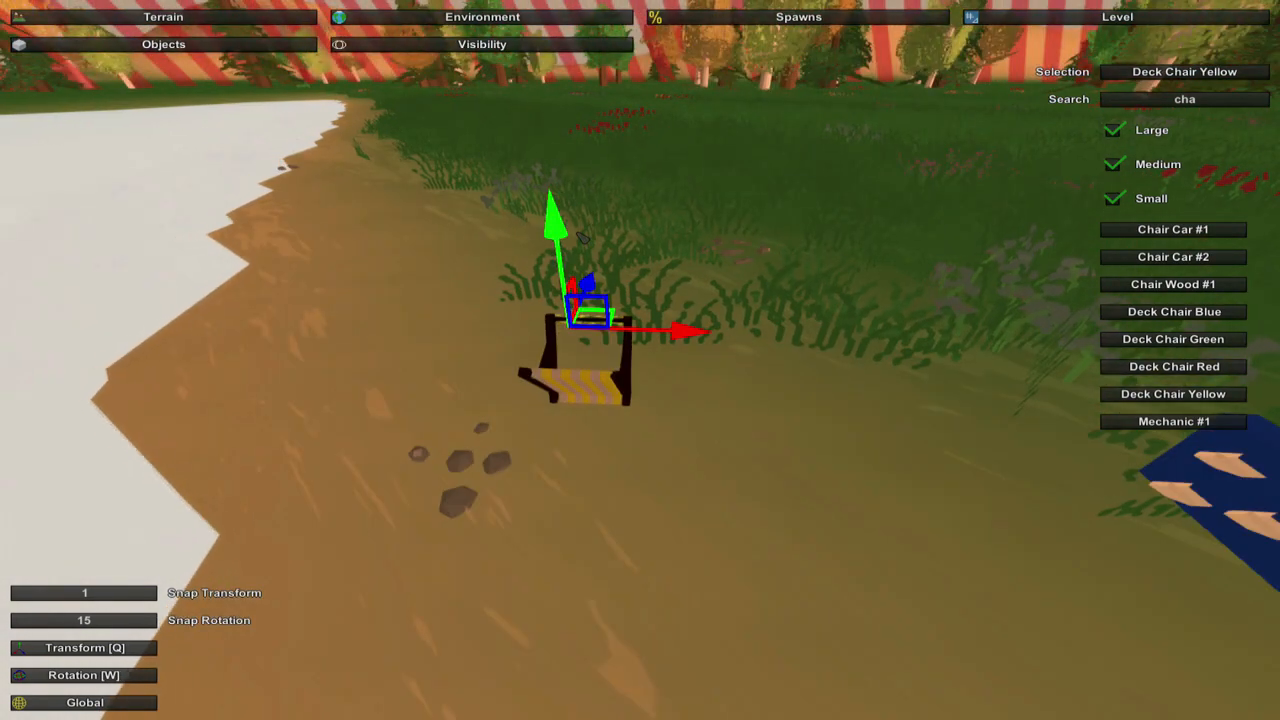
Rotate the yellow deck chair upright on the sand beside the grass
{"action": "left_click", "coordinate": [112, 676]}
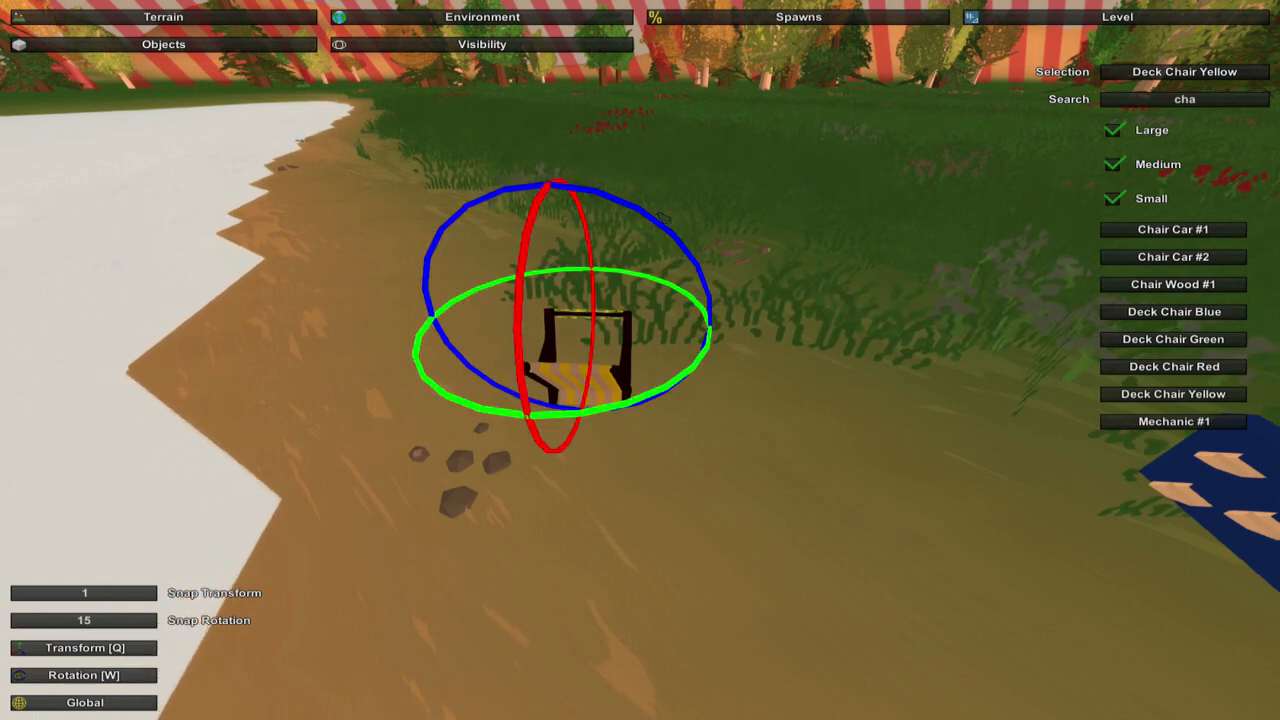
{"action": "left_click_drag", "start_coordinate": [662, 218], "coordinate": [510, 232]}
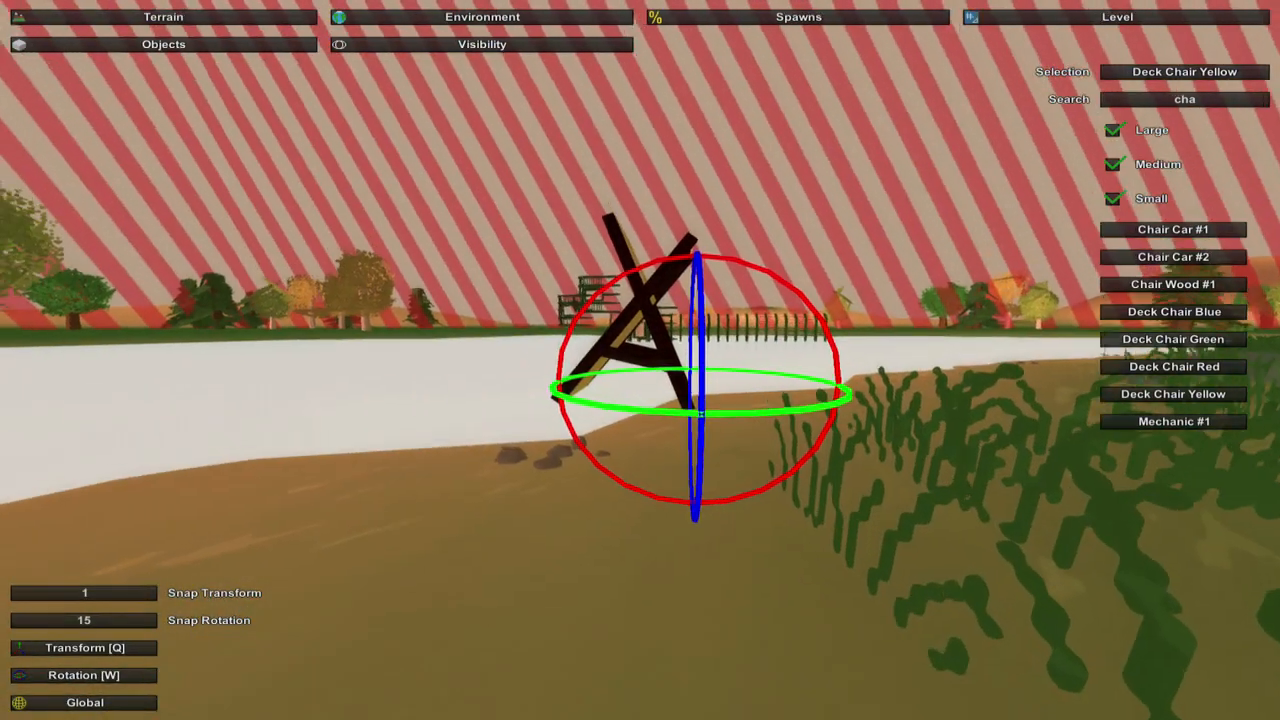
{"action": "key", "text": "s"}
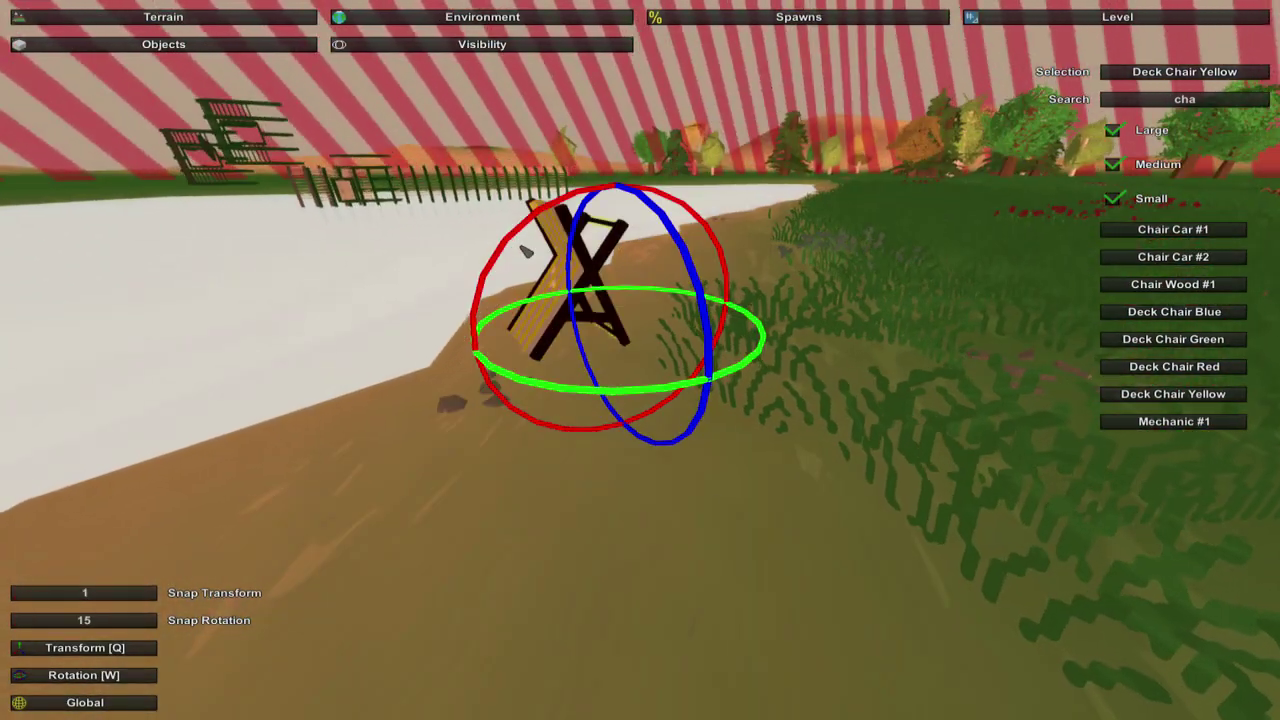
{"action": "mouse_move", "coordinate": [630, 257]}
{"action": "left_mouse_down"}
{"action": "mouse_move", "coordinate": [565, 383]}
{"action": "mouse_move", "coordinate": [640, 383]}
{"action": "left_mouse_up"}
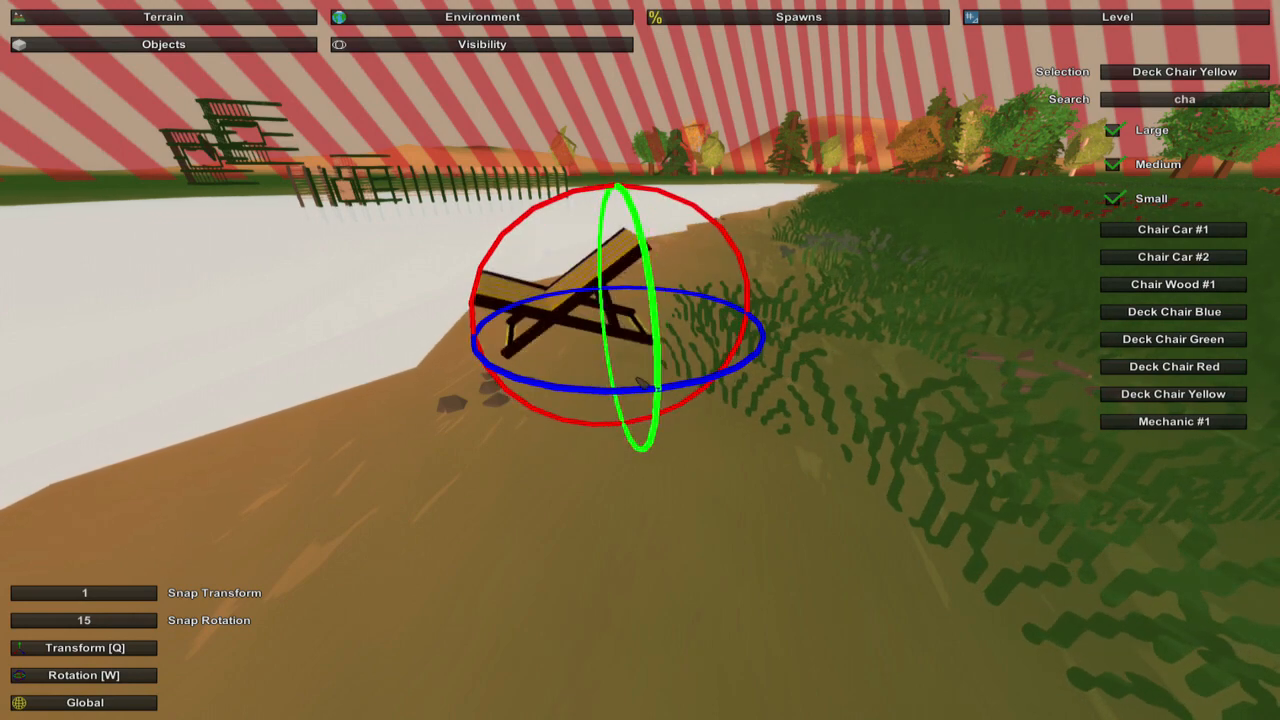
{"action": "key", "text": "q"}
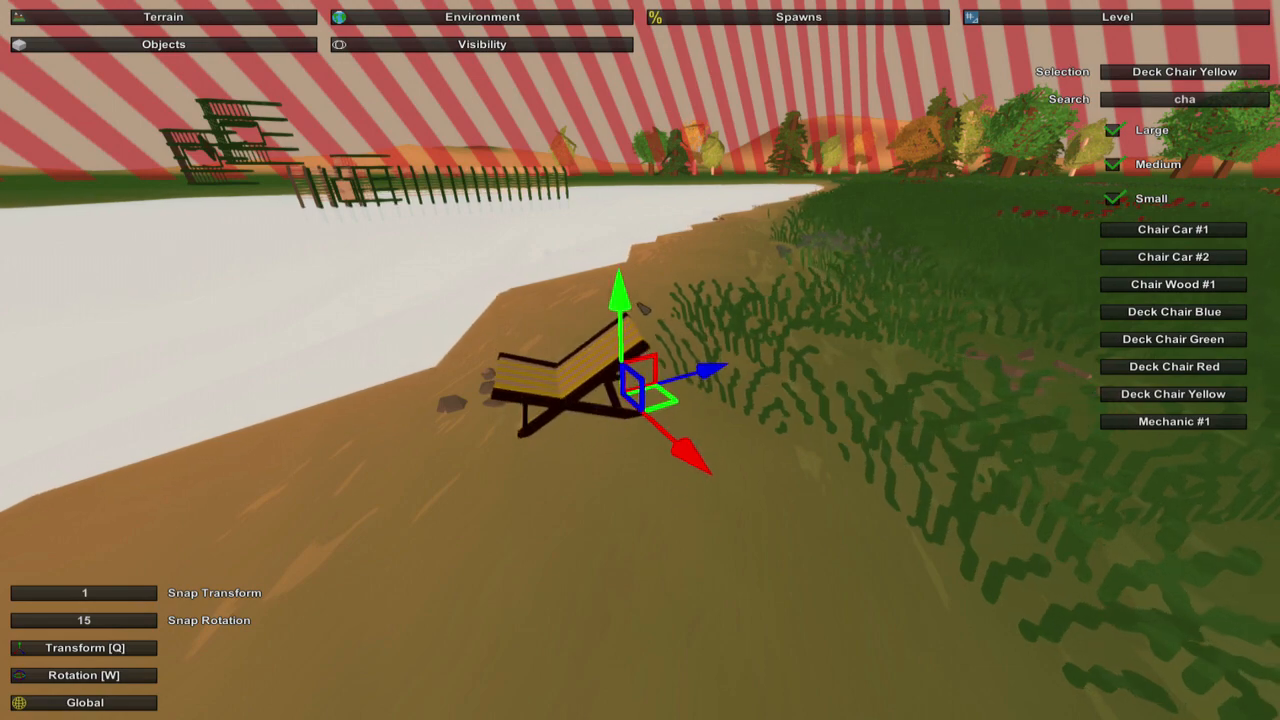
{"action": "key", "text": "w"}
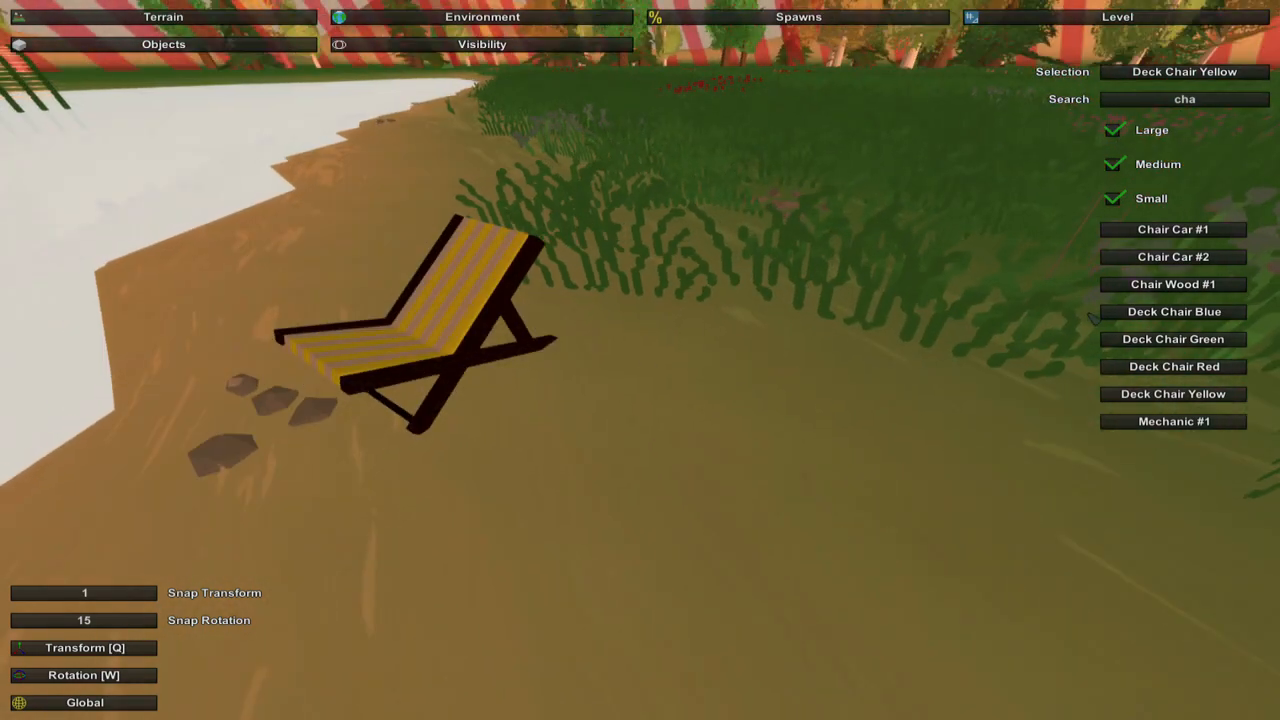
Add green and red striped deck chairs standing upright beside the yellow one on the sand
{"action": "key", "text": "ctrl+z"}
{"action": "left_click", "coordinate": [690, 400]}
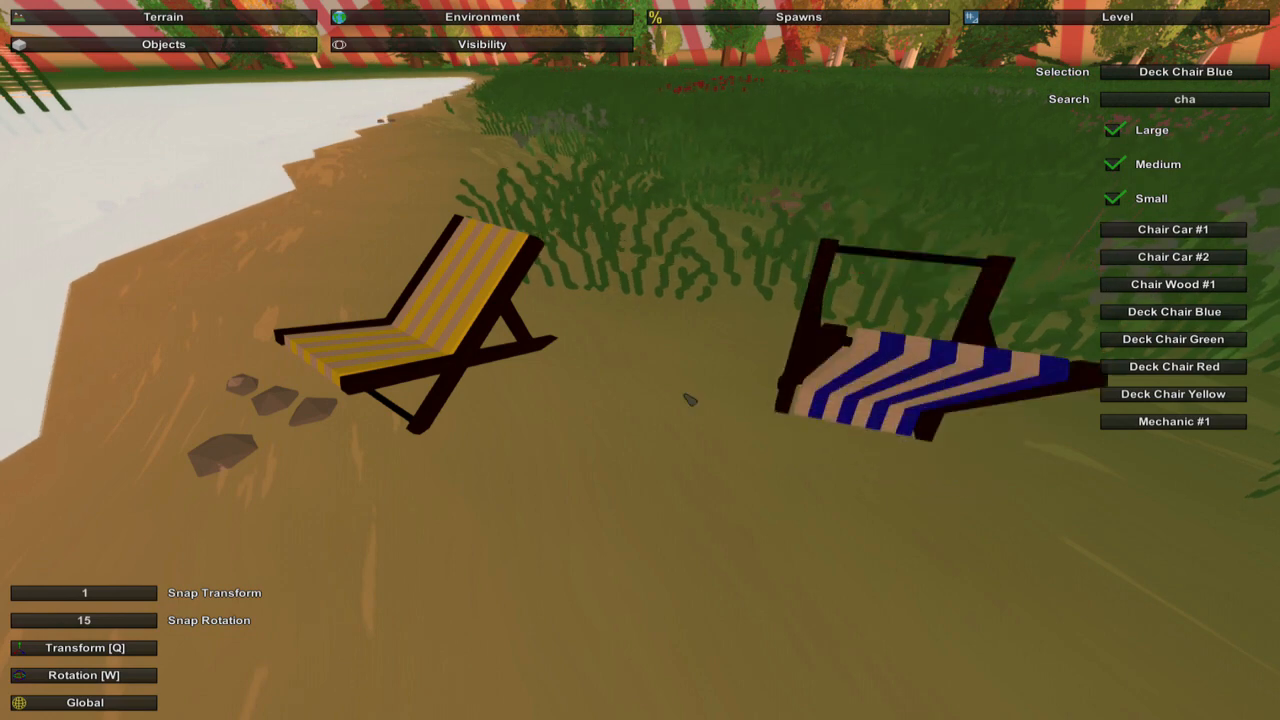
{"action": "key", "text": "e"}
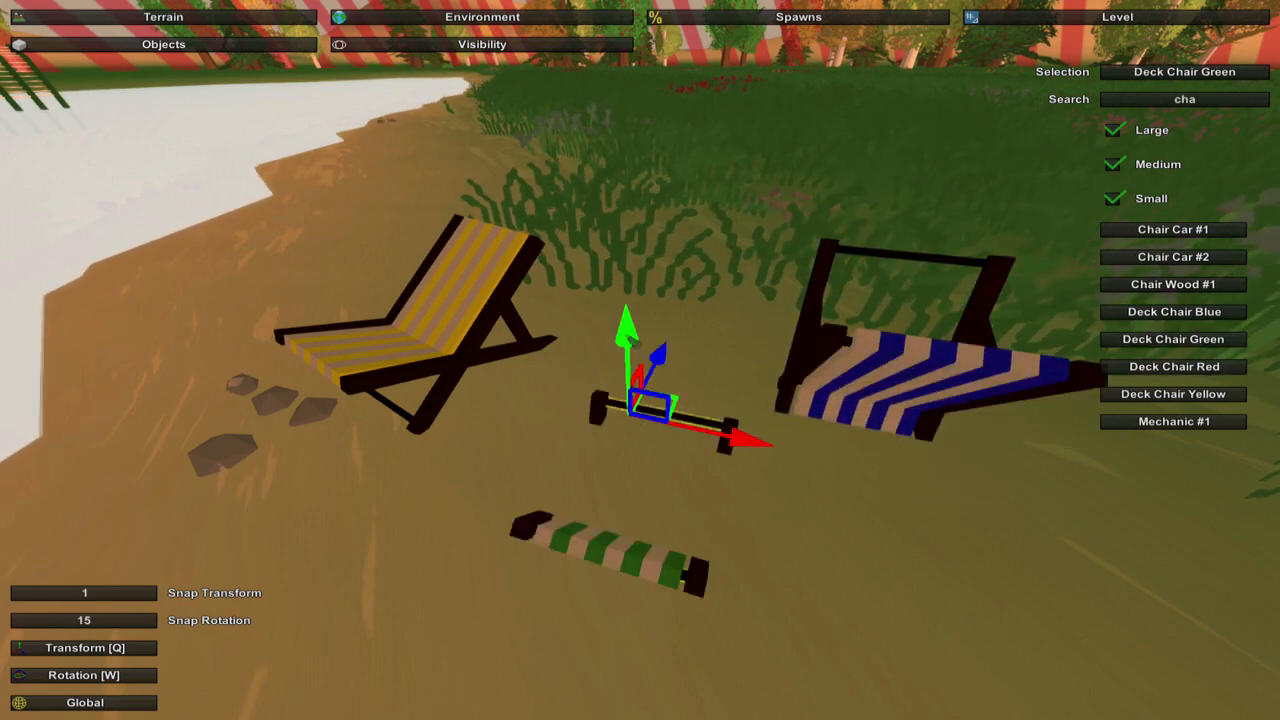
{"action": "key", "text": "ctrl+z"}
{"action": "key", "text": "e"}
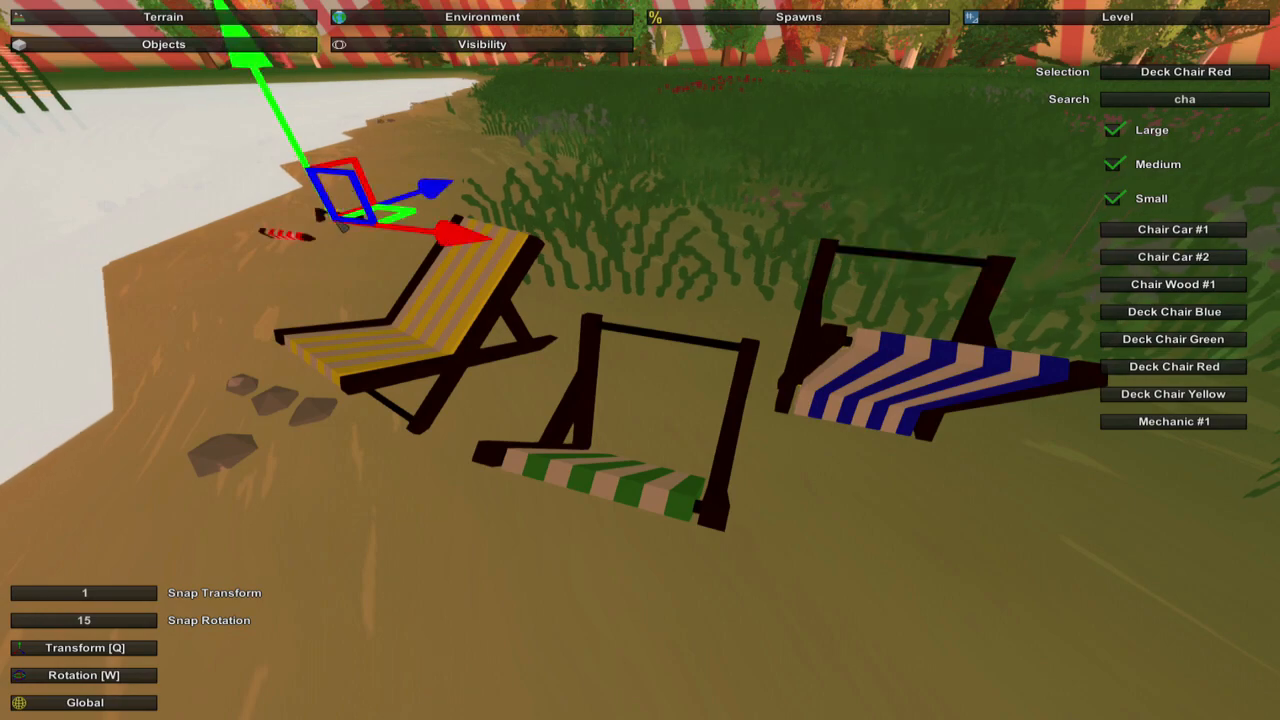
{"action": "key", "text": "s"}
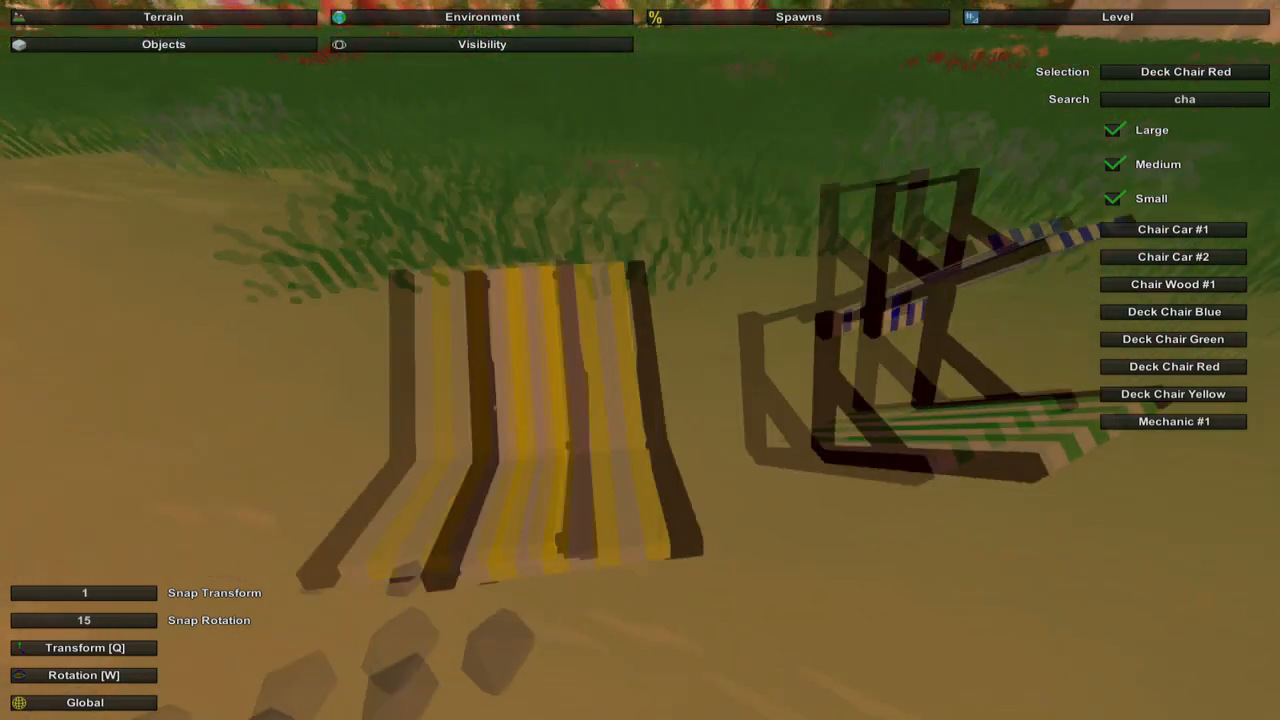
{"action": "key", "text": "w"}
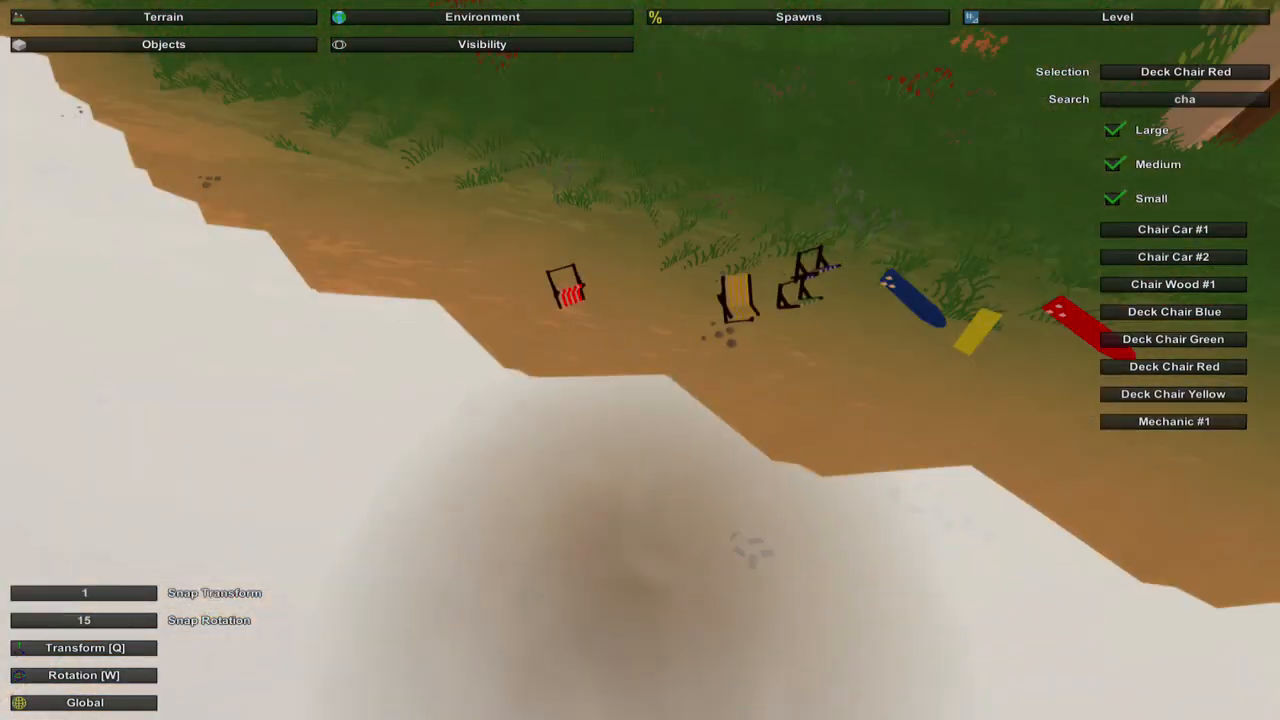
{"action": "key", "text": "s"}
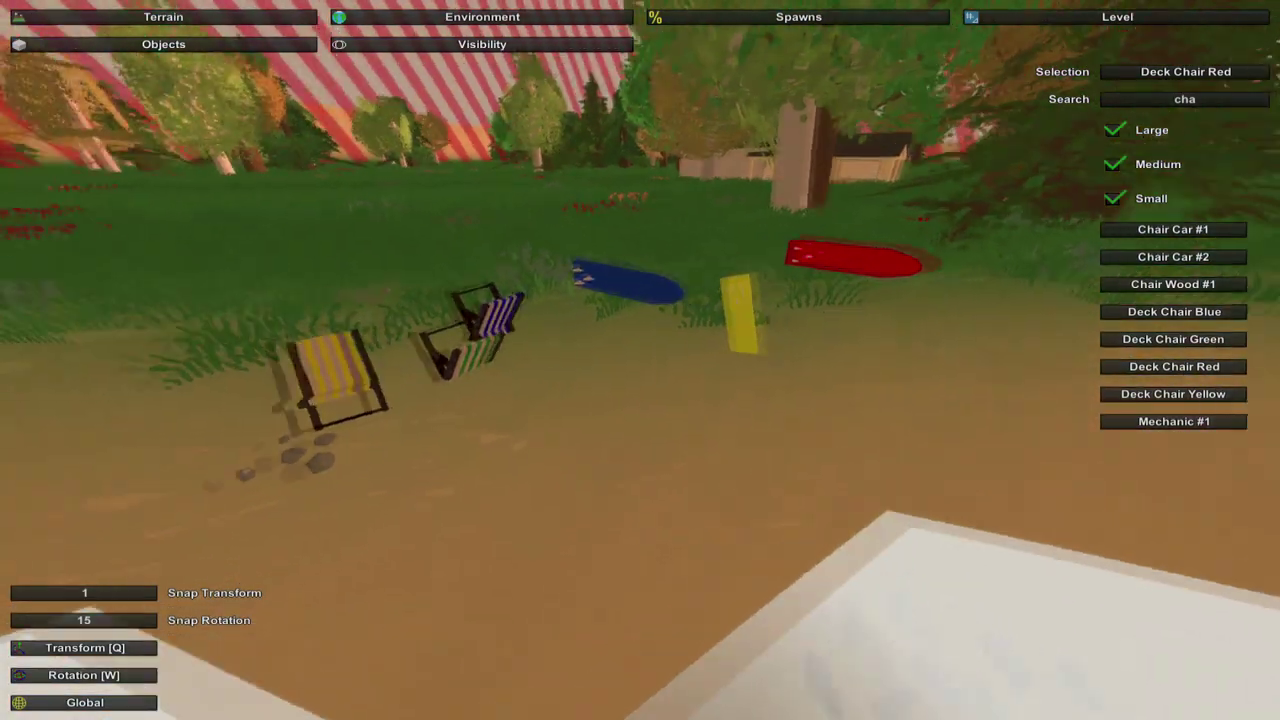
{"action": "key", "text": "w"}
Lower the blue surfboard onto the sand and bring the red one forward beside the yellow board
{"action": "left_click", "coordinate": [630, 268]}
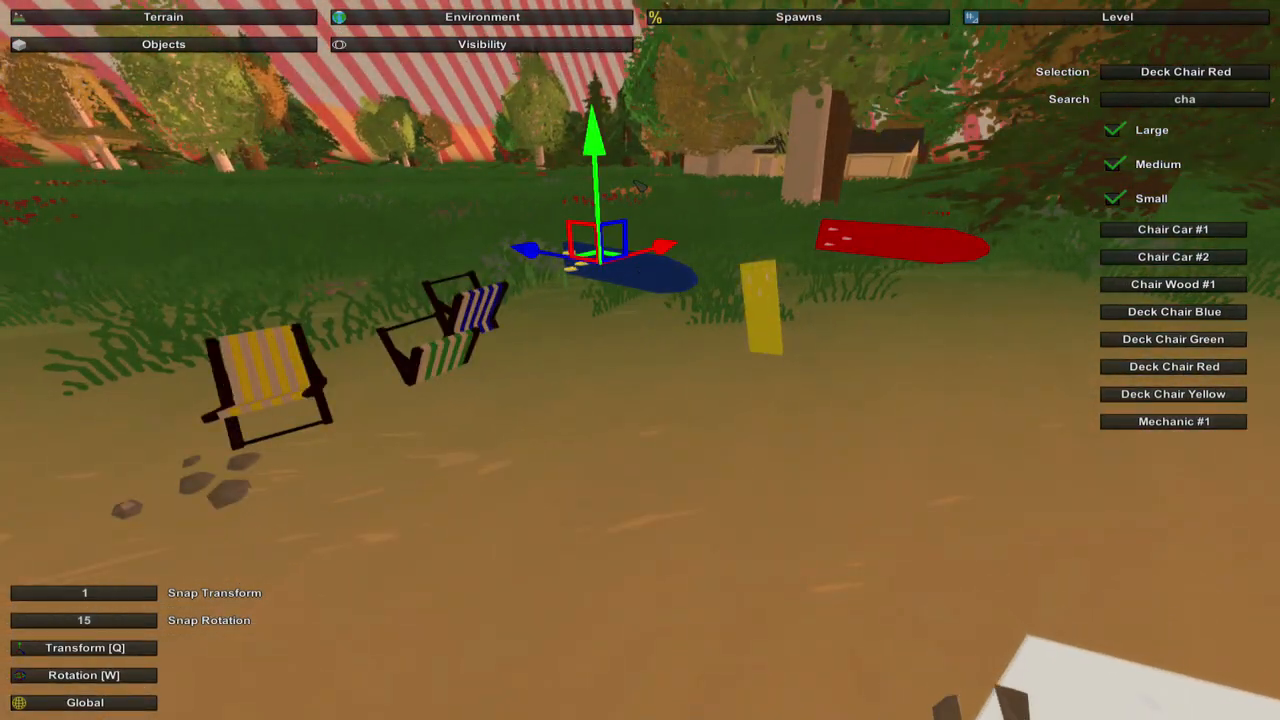
{"action": "left_click_drag", "start_coordinate": [596, 140], "coordinate": [604, 248]}
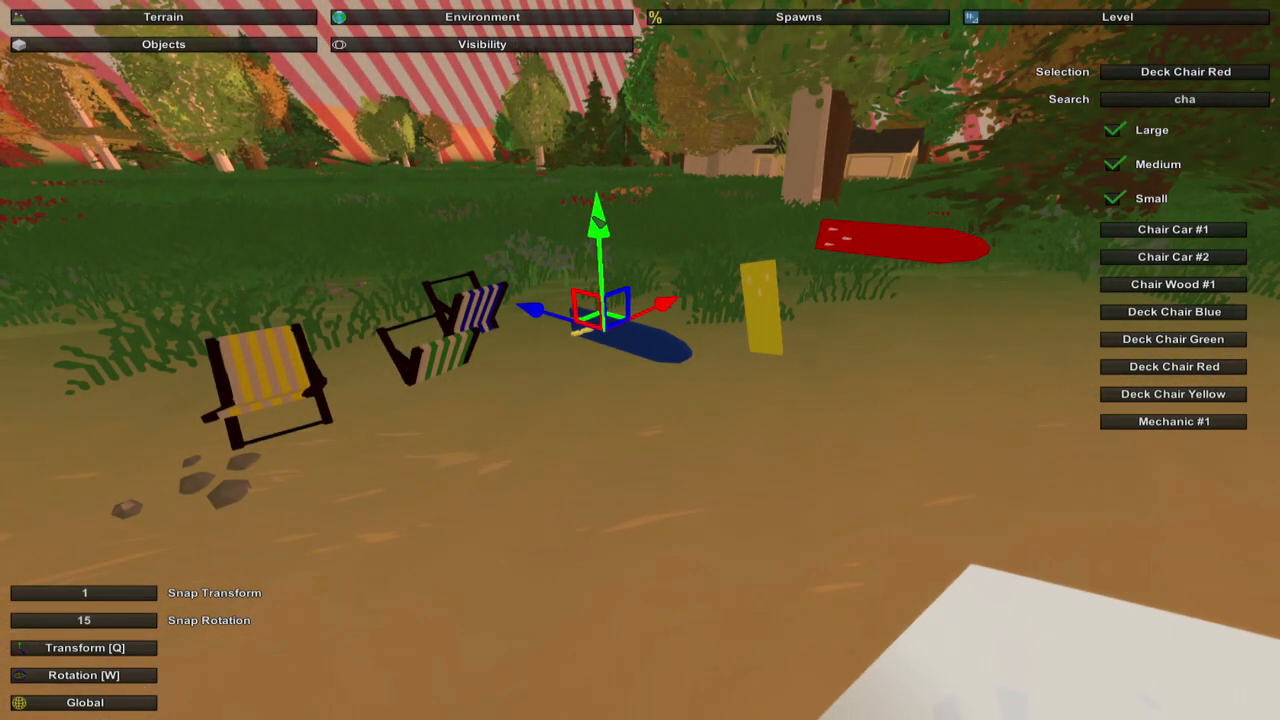
{"action": "left_click", "coordinate": [936, 263]}
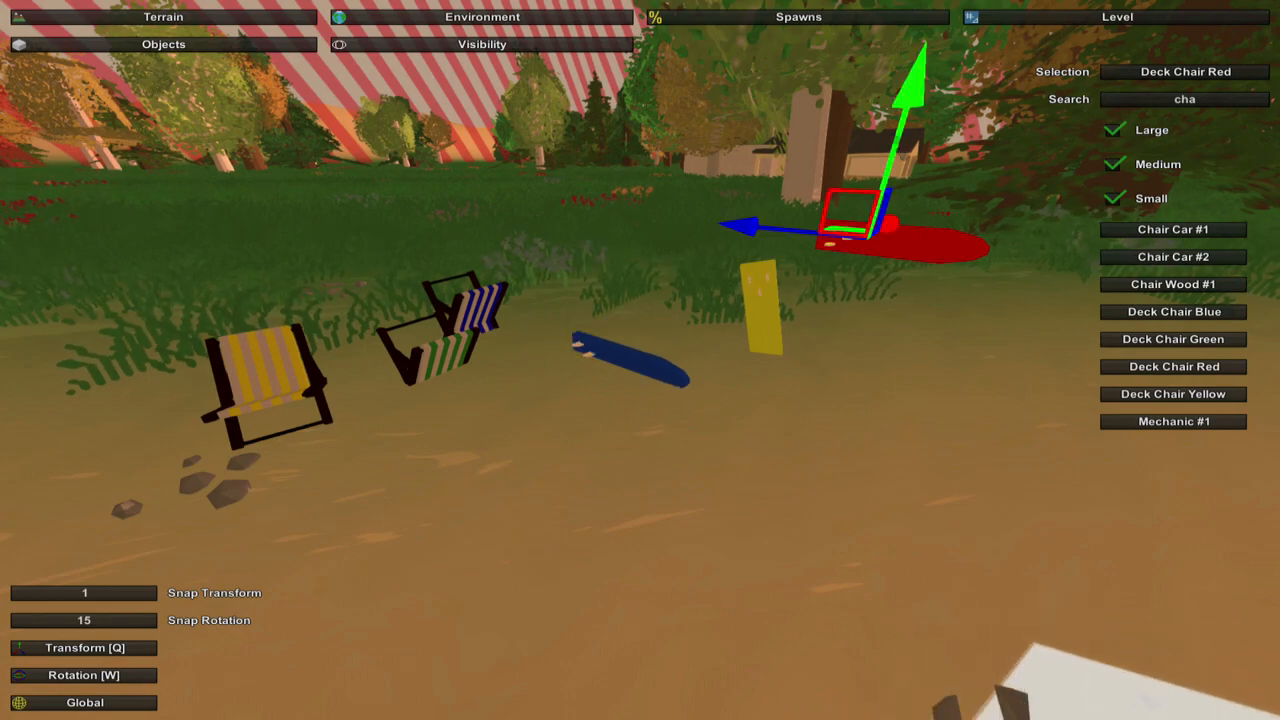
{"action": "left_click_drag", "start_coordinate": [905, 100], "coordinate": [880, 170]}
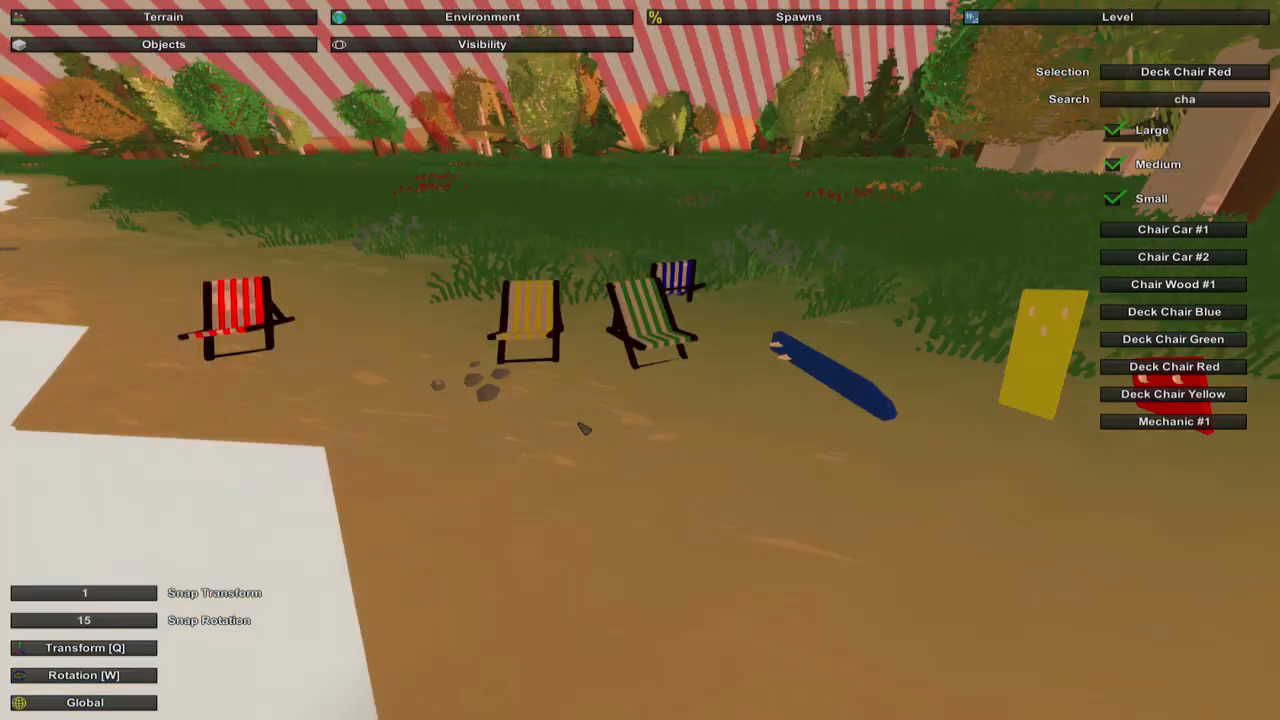
{"action": "key", "text": "w"}
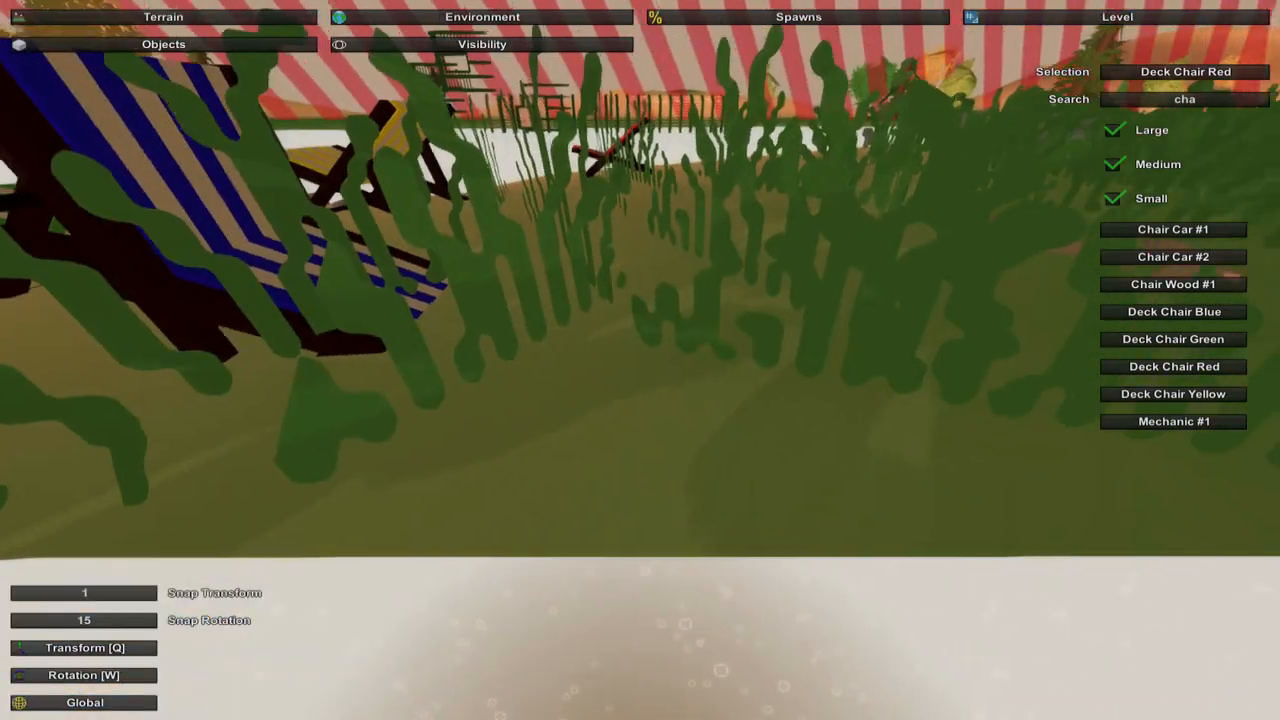
{"action": "key", "text": "s"}
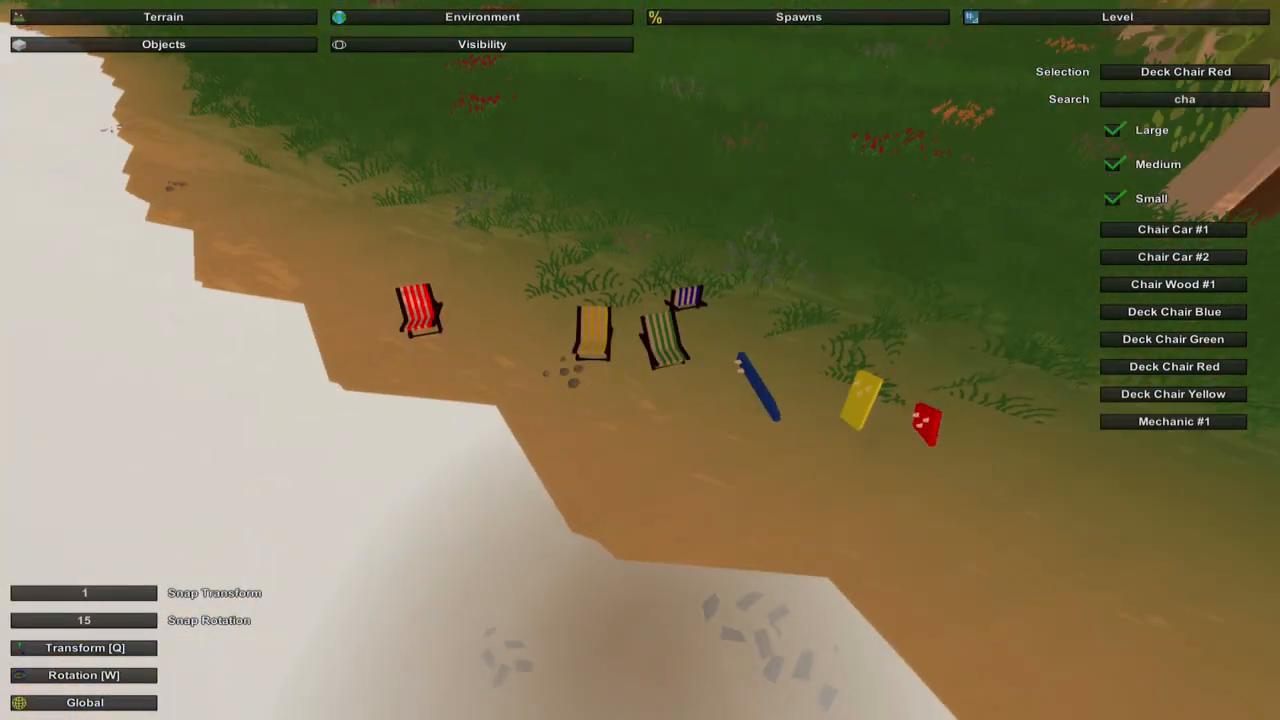
{"action": "key", "text": "d"}
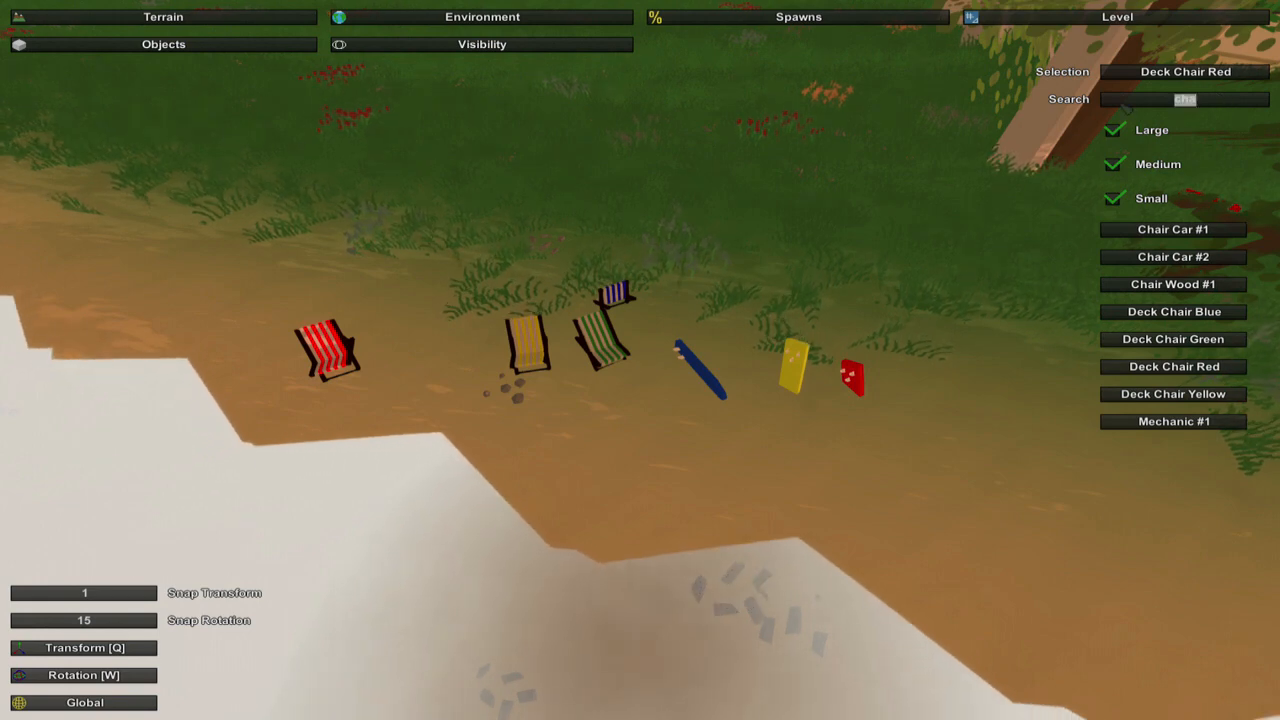
{"action": "key", "text": "BackSpace"}
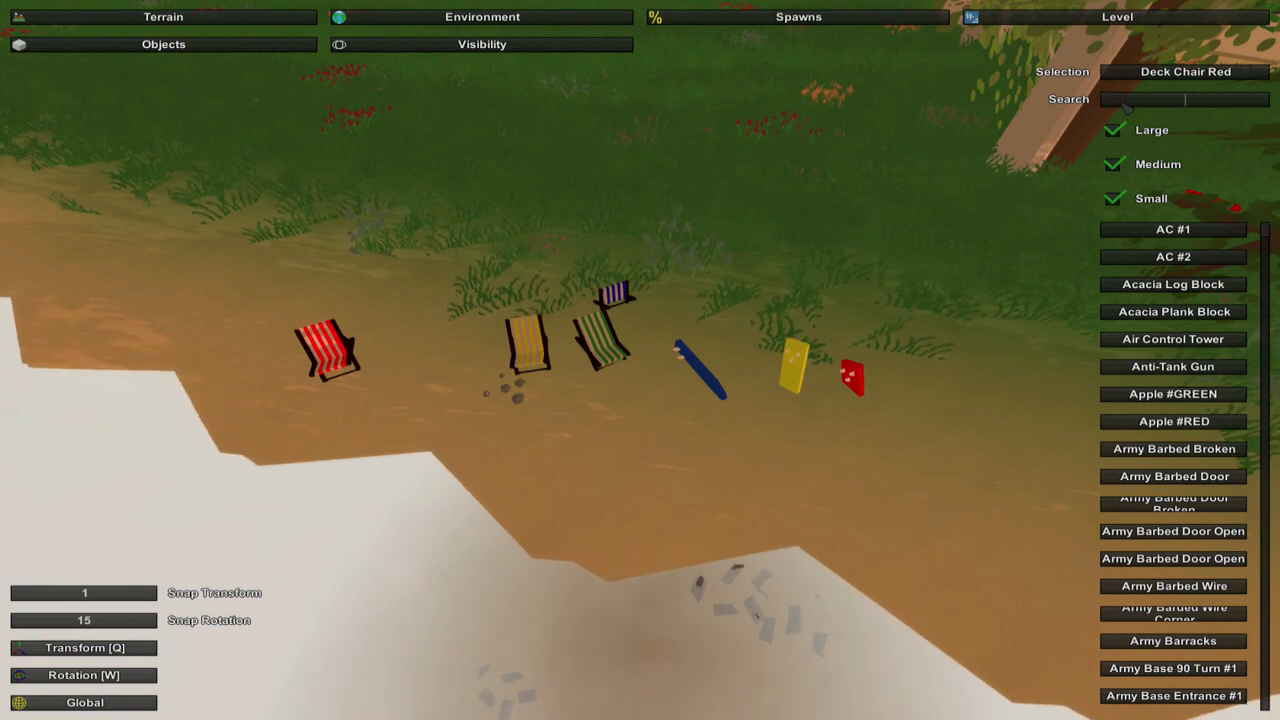
{"action": "type", "text": "un"}
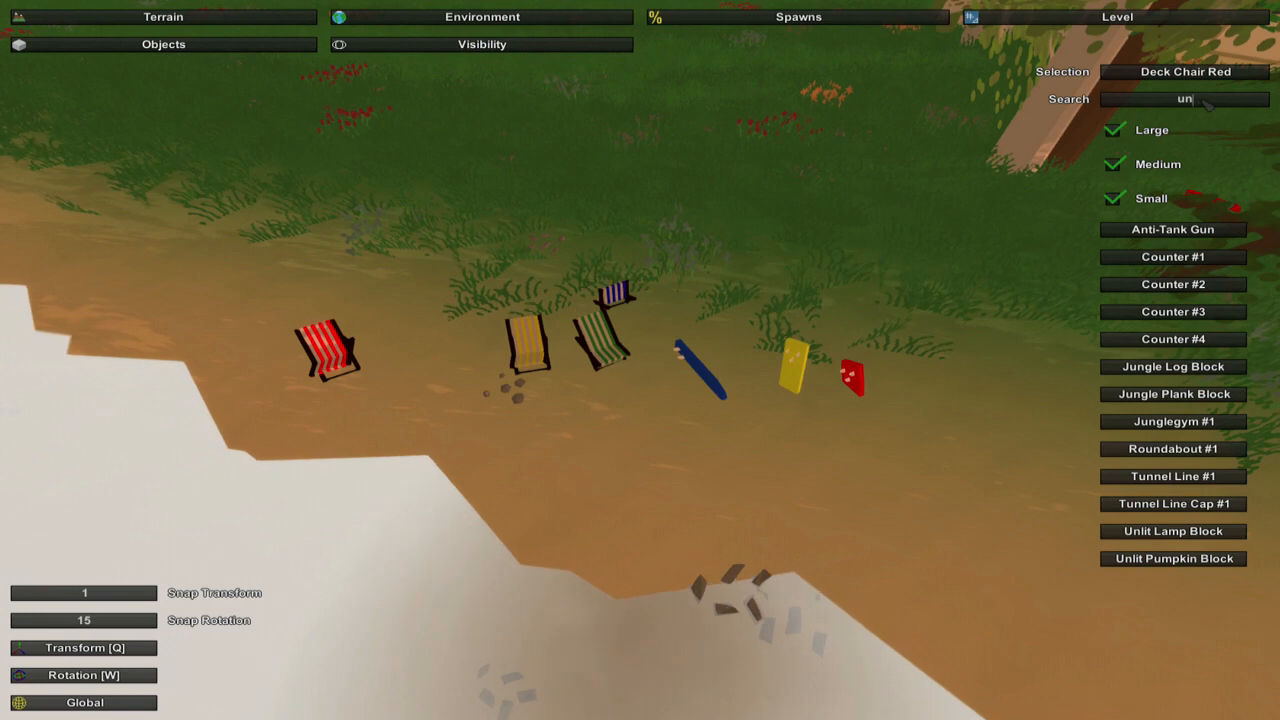
{"action": "type", "text": "br"}
Shorten the object search so the beach umbrella entries show in the list
{"action": "key", "text": "BackSpace"}
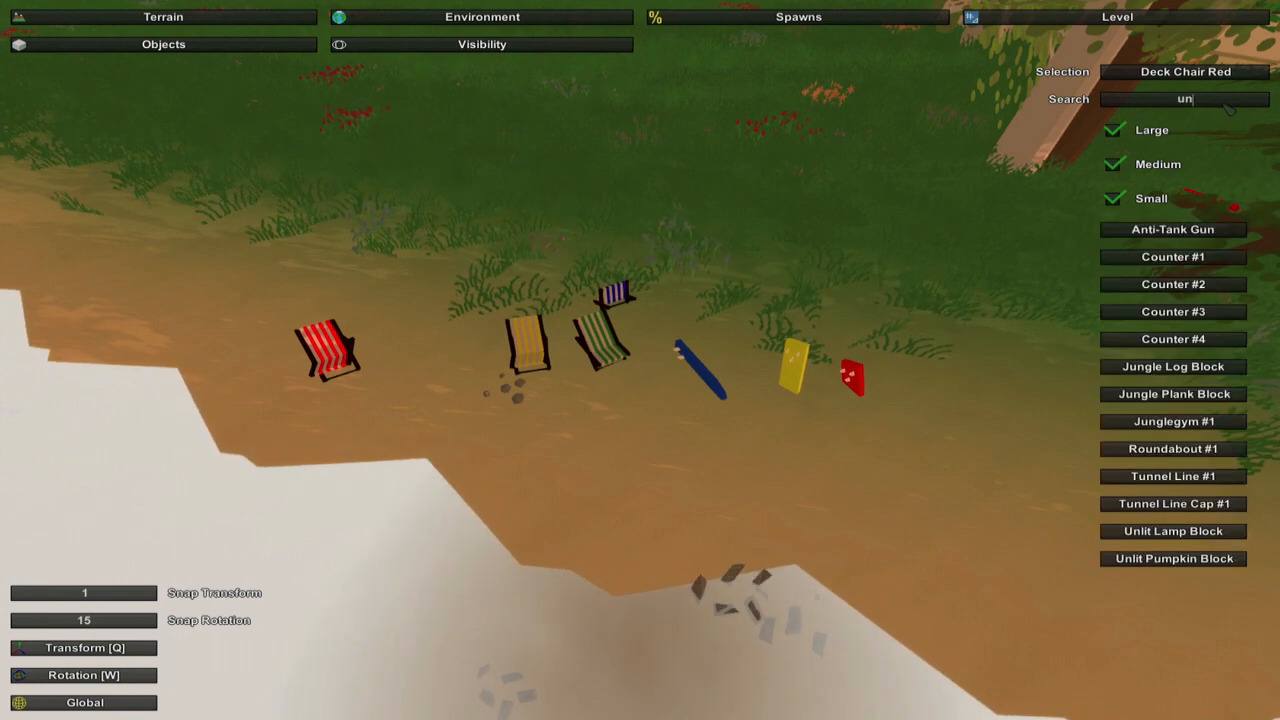
{"action": "key", "text": "BackSpace"}
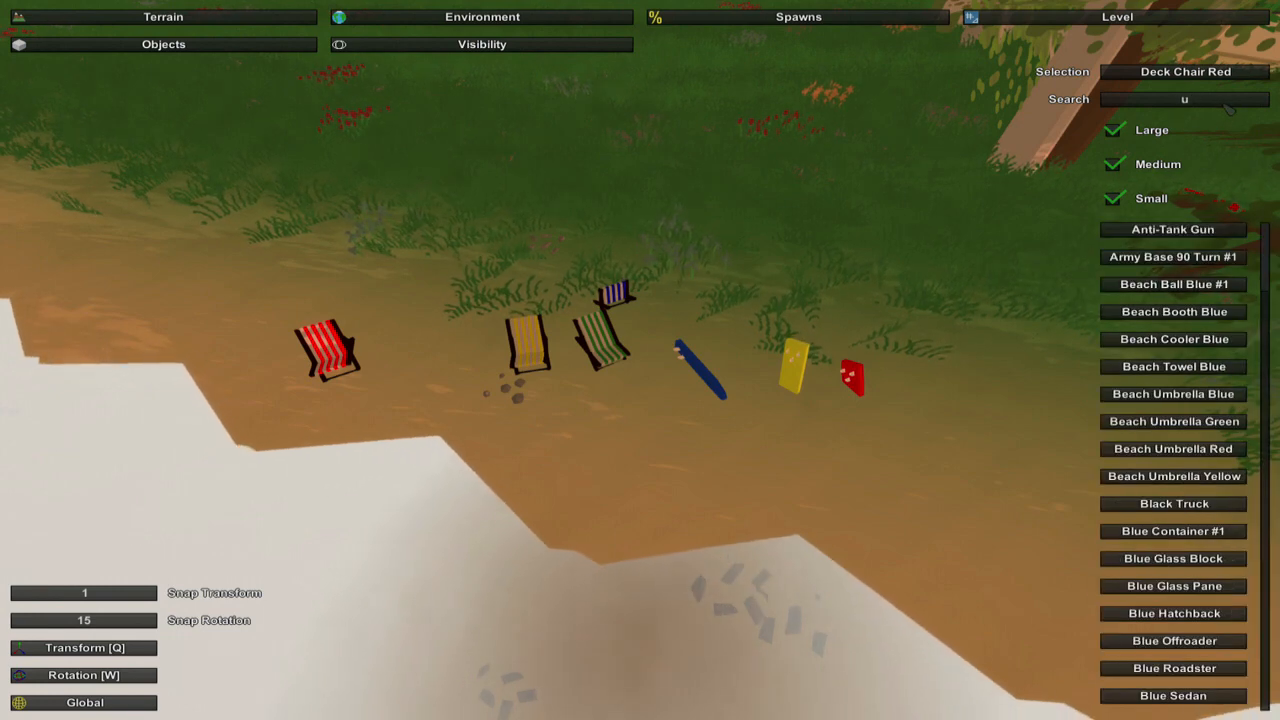
{"action": "type", "text": "m"}
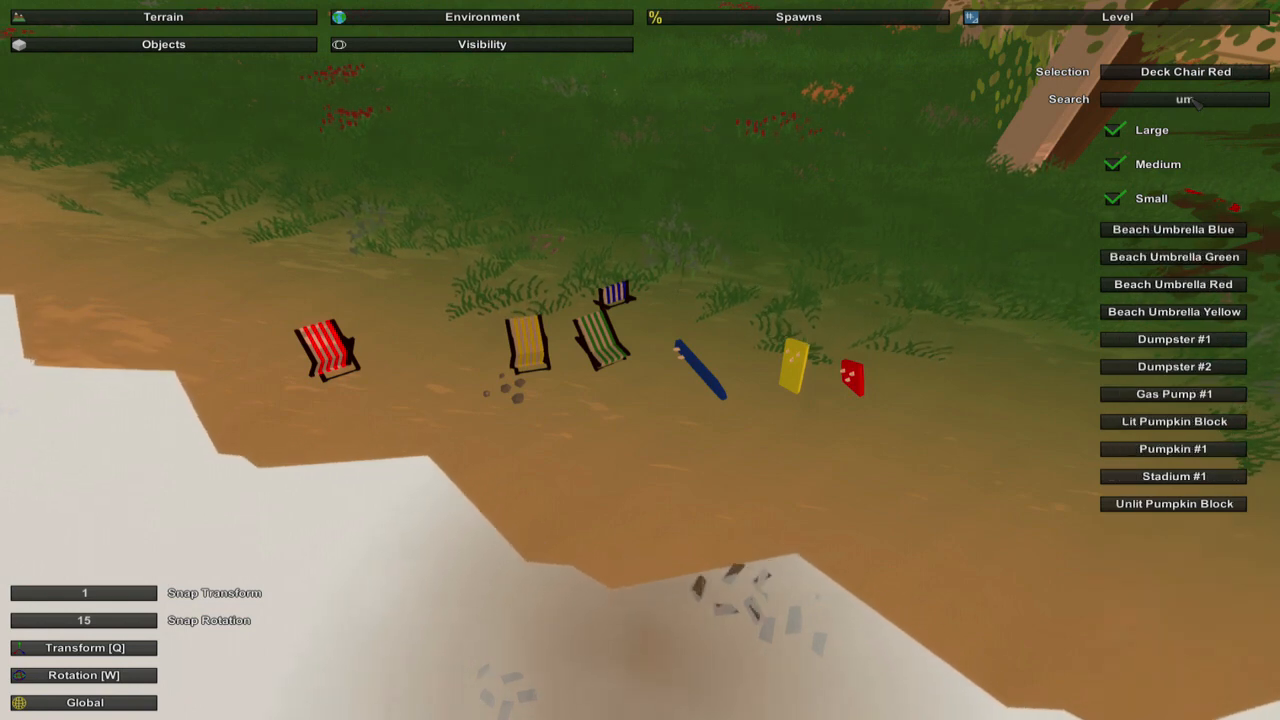
{"action": "type", "text": "b"}
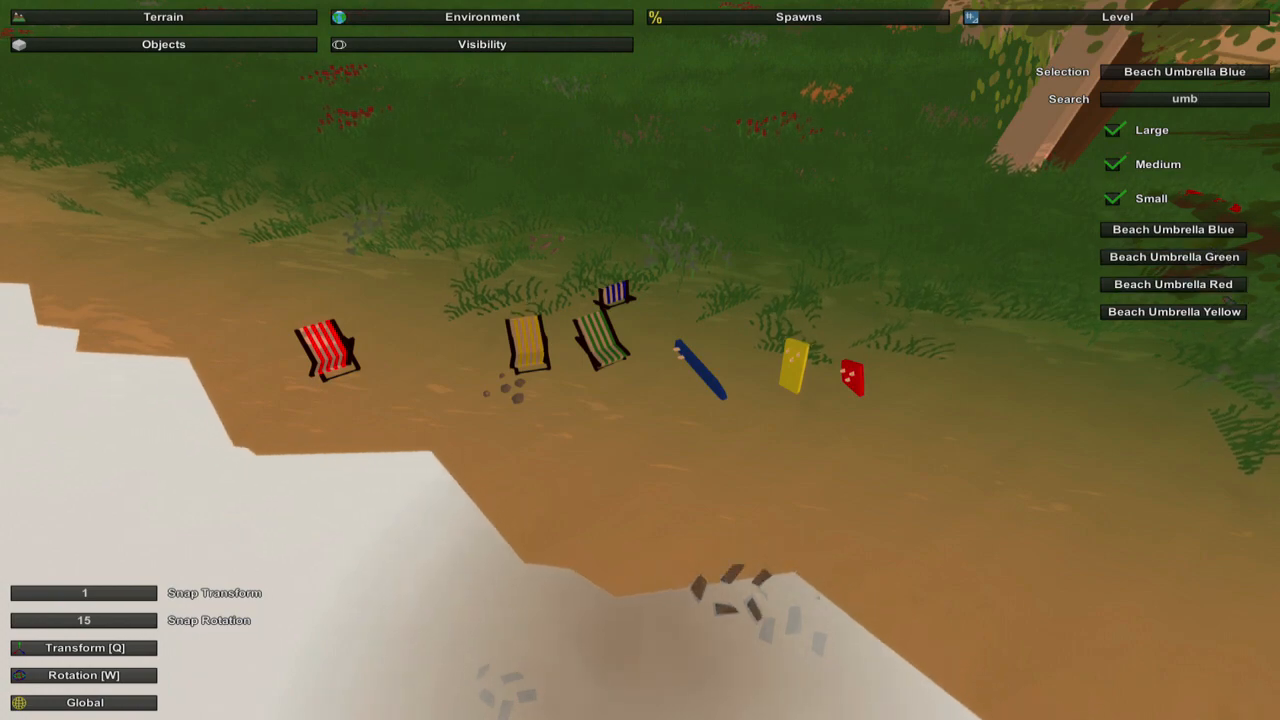
{"action": "type", "text": "e"}
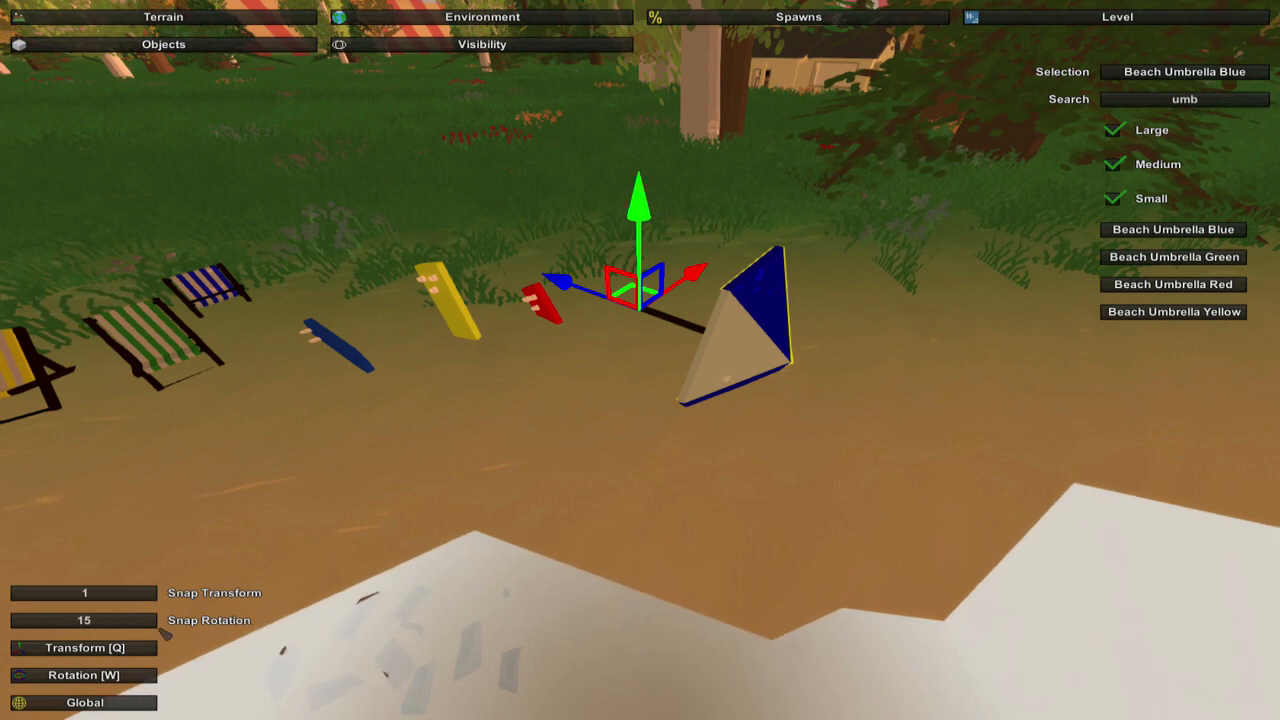
{"action": "type", "text": "w"}
Stand the blue umbrella upright and move it beside the green deck chair
{"action": "mouse_move", "coordinate": [541, 394]}
{"action": "left_mouse_down"}
{"action": "mouse_move", "coordinate": [646, 222]}
{"action": "mouse_move", "coordinate": [670, 238]}
{"action": "left_mouse_up"}
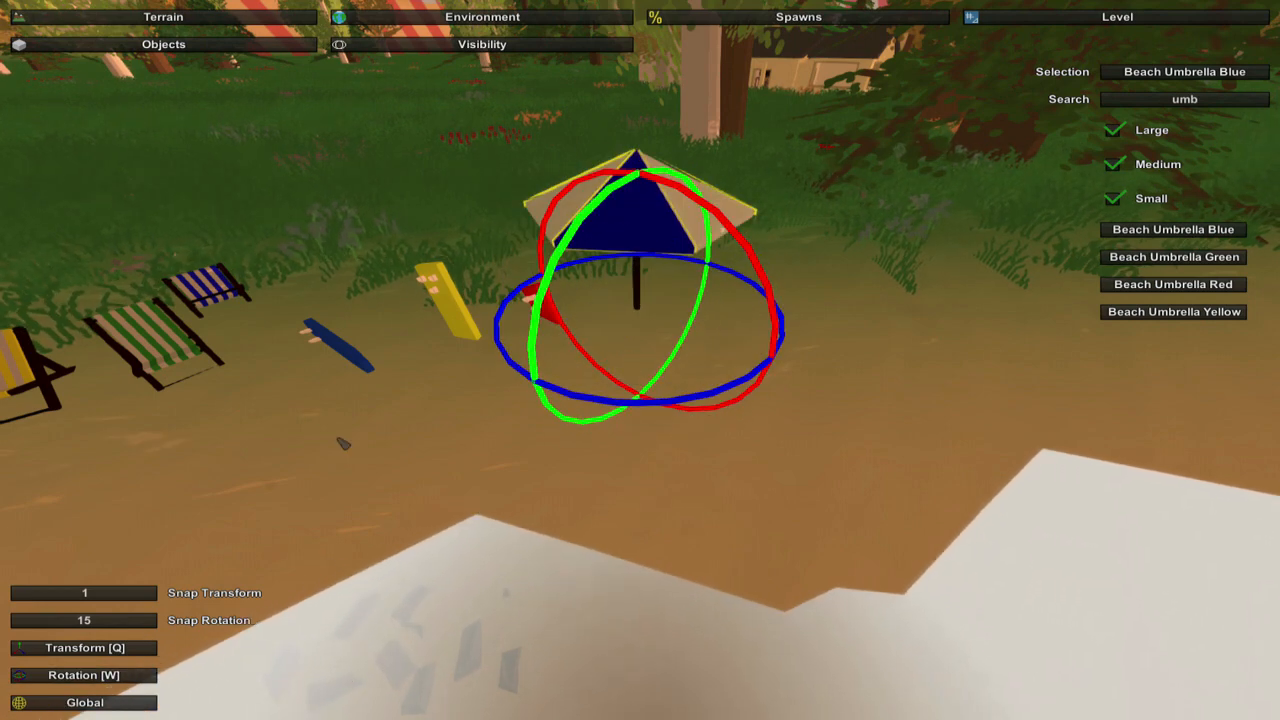
{"action": "key", "text": "q"}
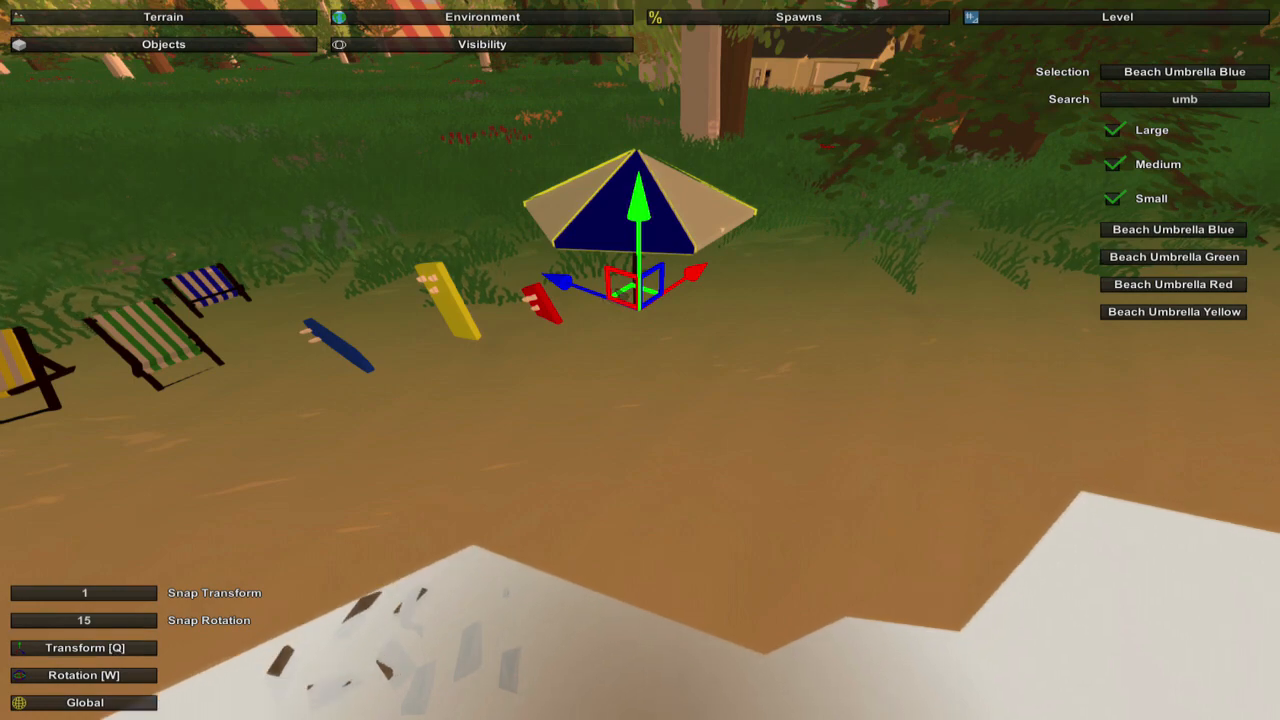
{"action": "left_click_drag", "start_coordinate": [680, 215], "coordinate": [563, 292]}
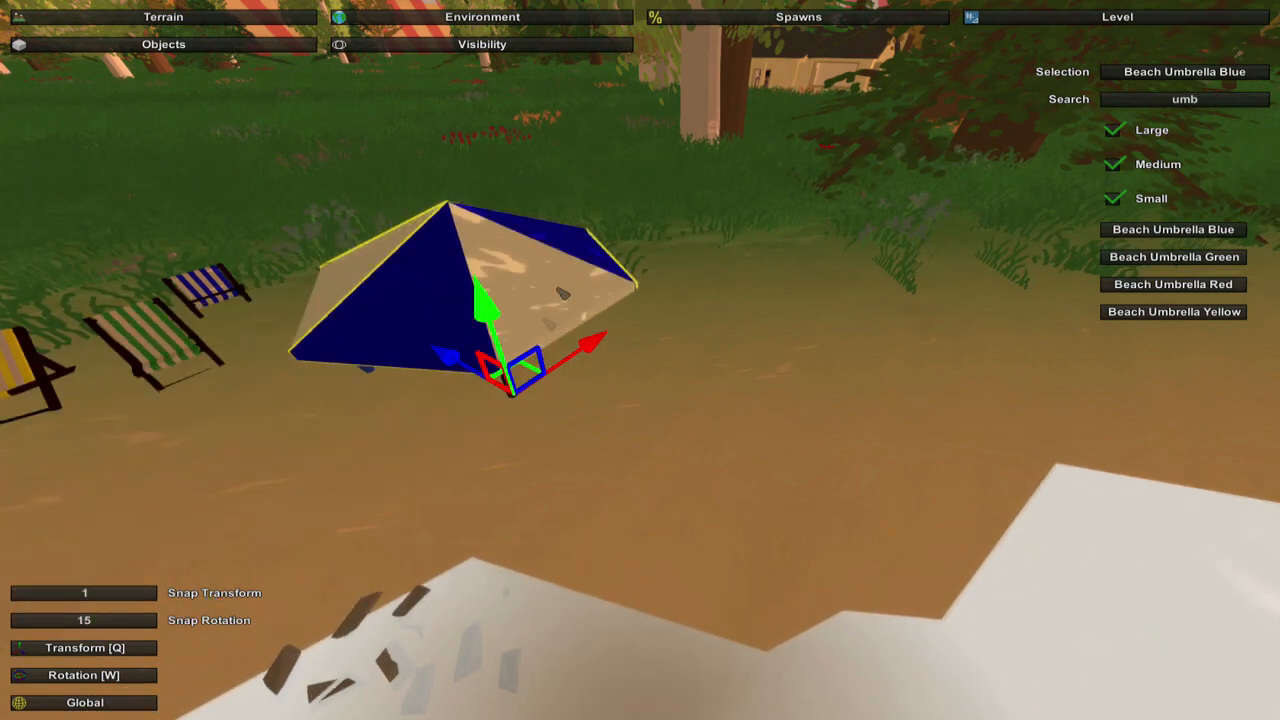
{"action": "key", "text": "w"}
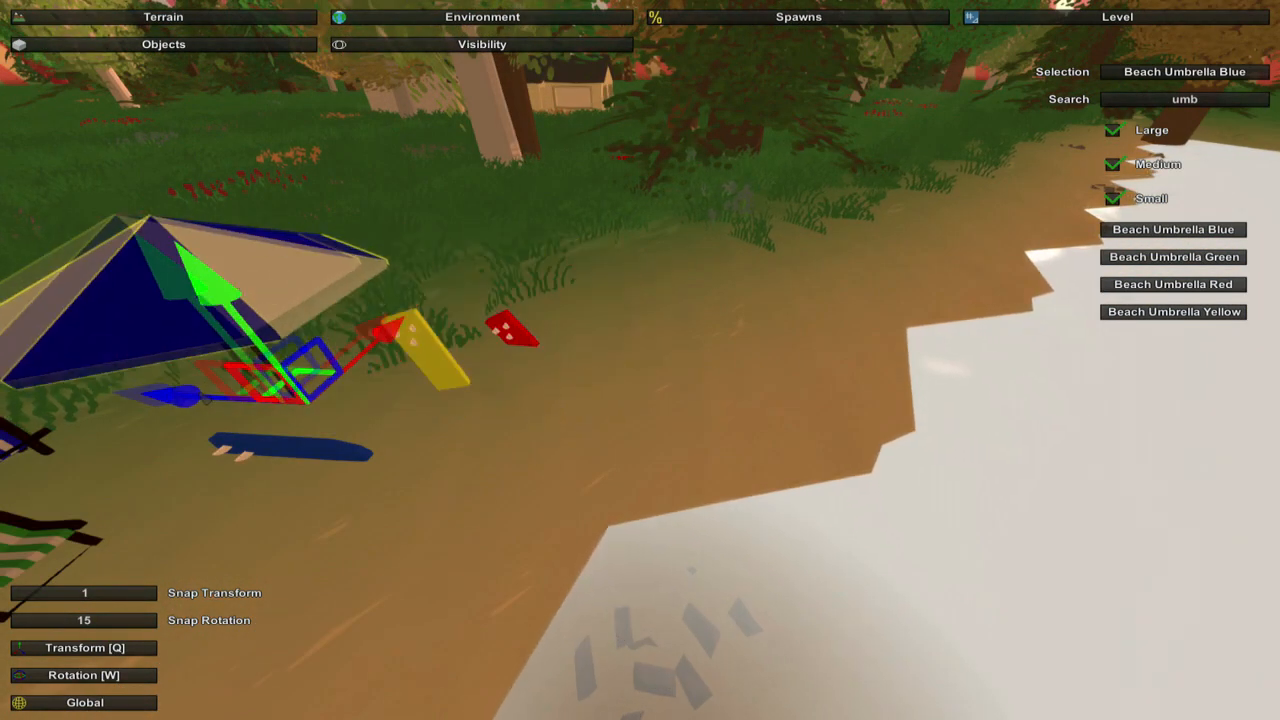
{"action": "key", "text": "s"}
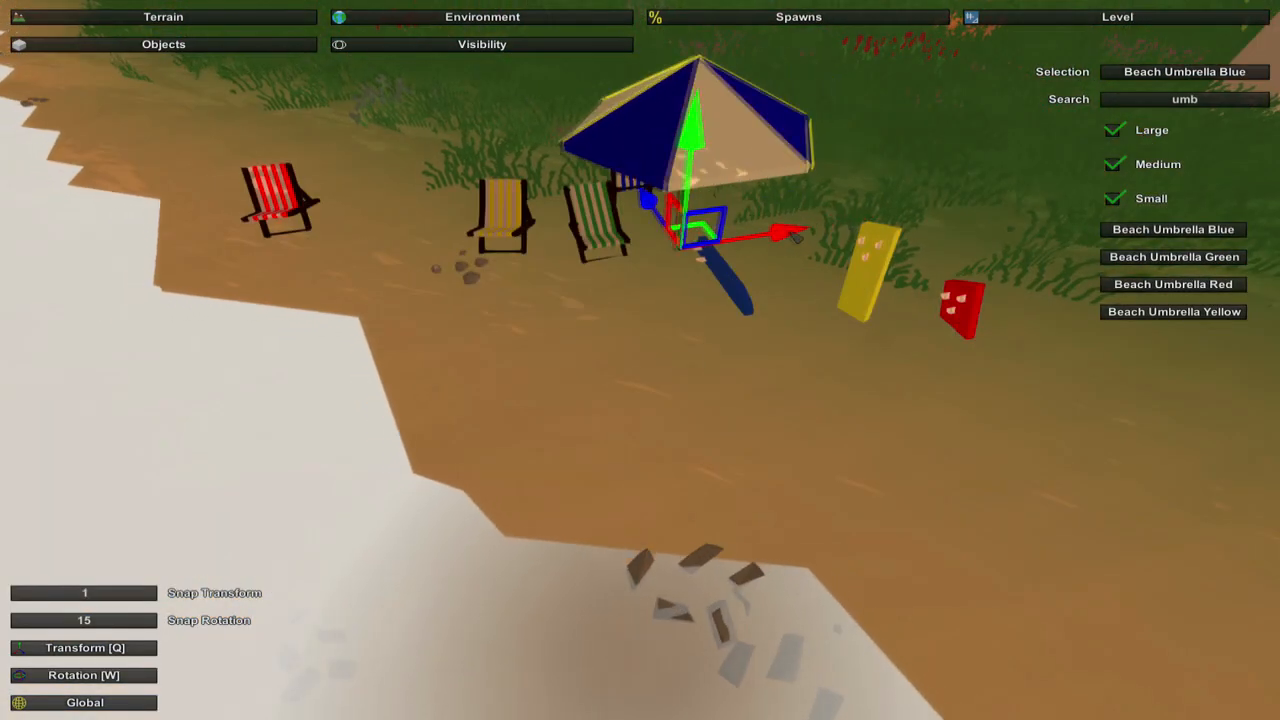
{"action": "left_click_drag", "start_coordinate": [868, 228], "coordinate": [765, 230]}
Place green, red and yellow beach umbrellas along the sand, raising the yellow one out of the ground
{"action": "left_click", "coordinate": [1172, 257]}
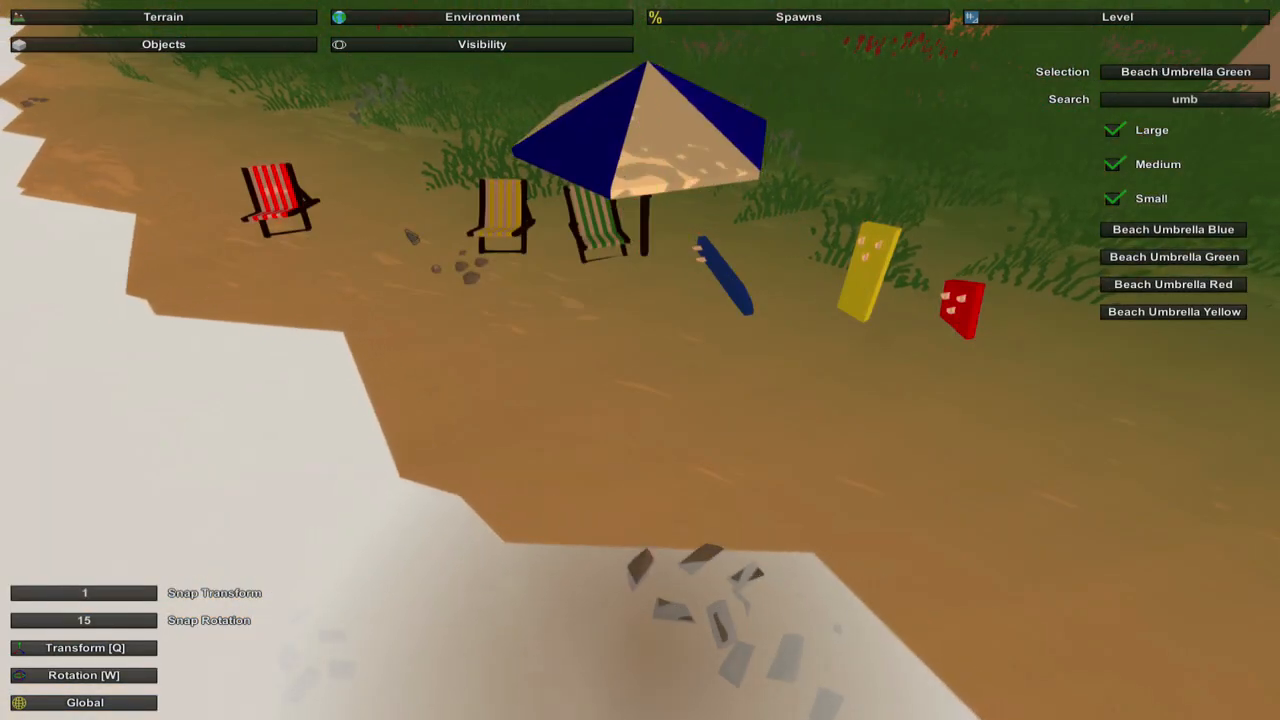
{"action": "key", "text": "e"}
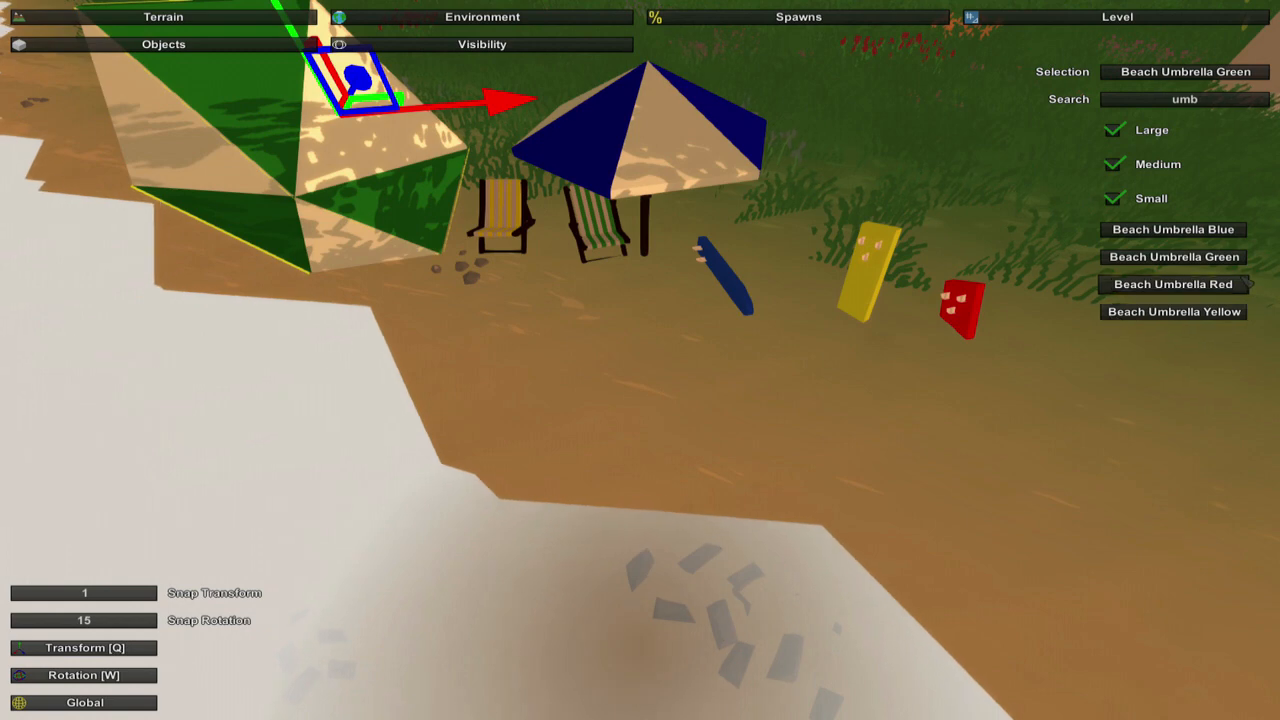
{"action": "left_click", "coordinate": [1173, 284]}
{"action": "key", "text": "e"}
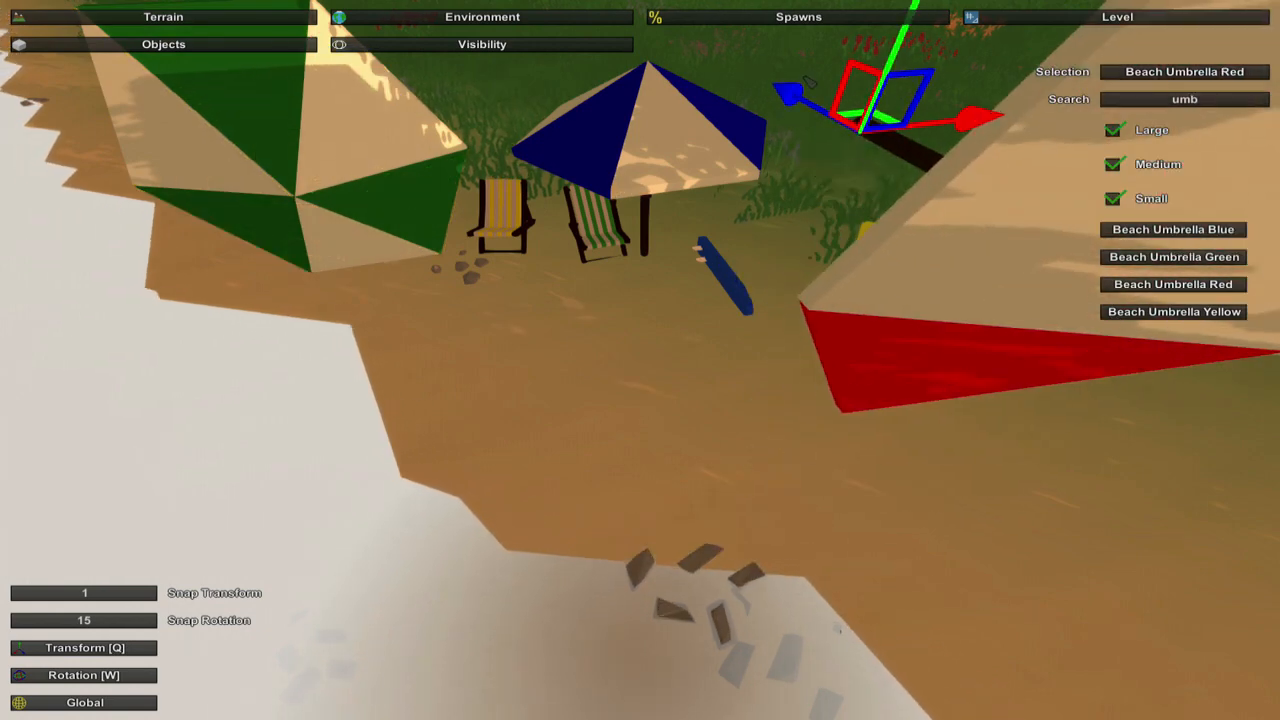
{"action": "left_click", "coordinate": [1173, 311]}
{"action": "key", "text": "s"}
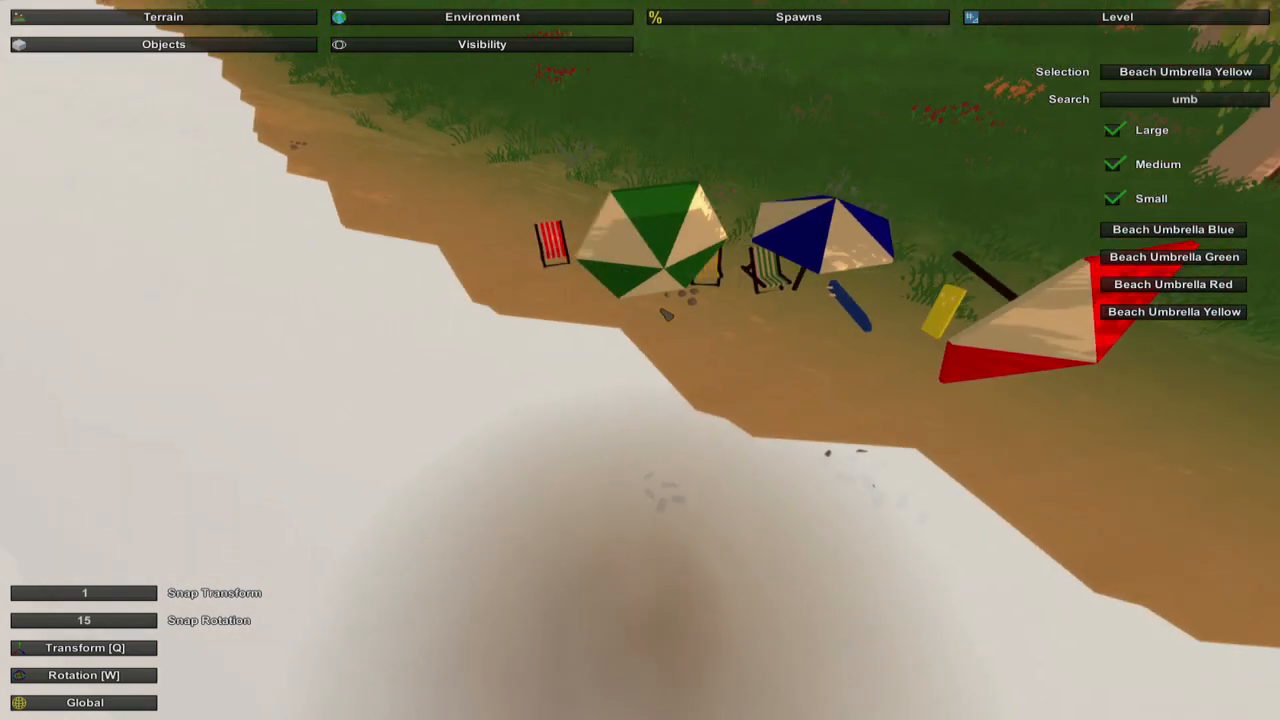
{"action": "key", "text": "e"}
{"action": "left_click_drag", "start_coordinate": [562, 165], "coordinate": [583, 172]}
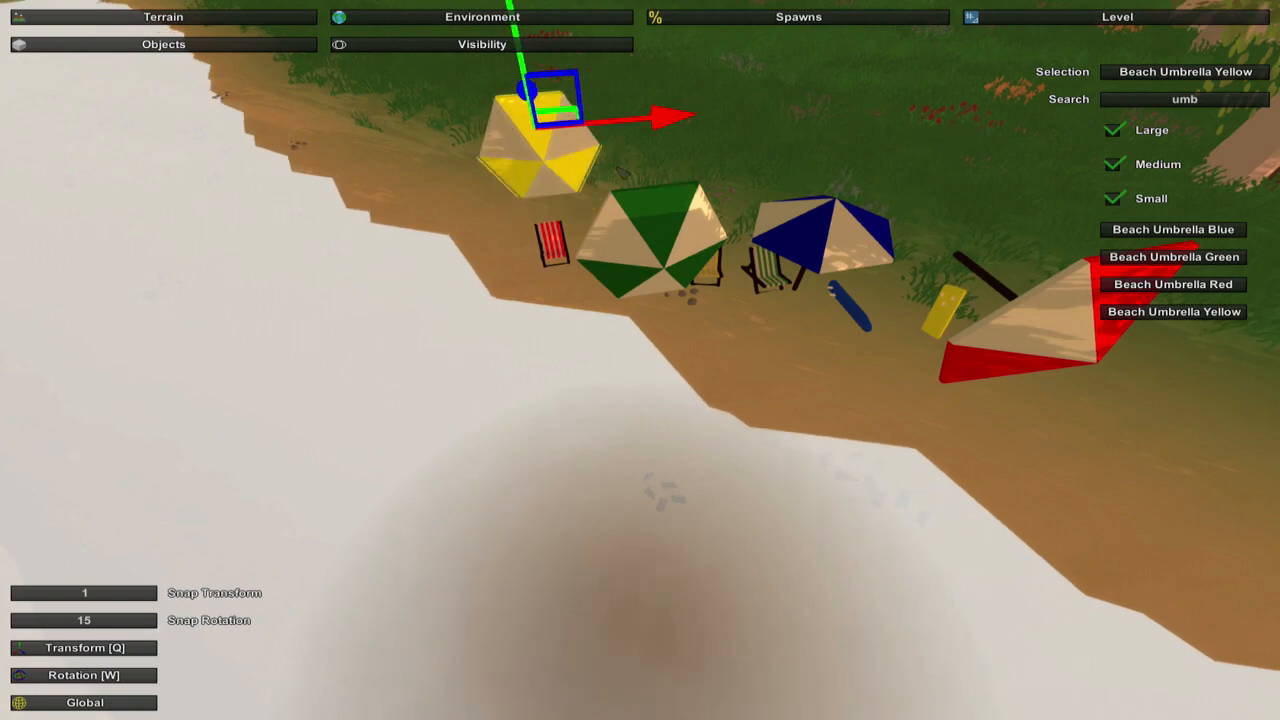
{"action": "key", "text": "w"}
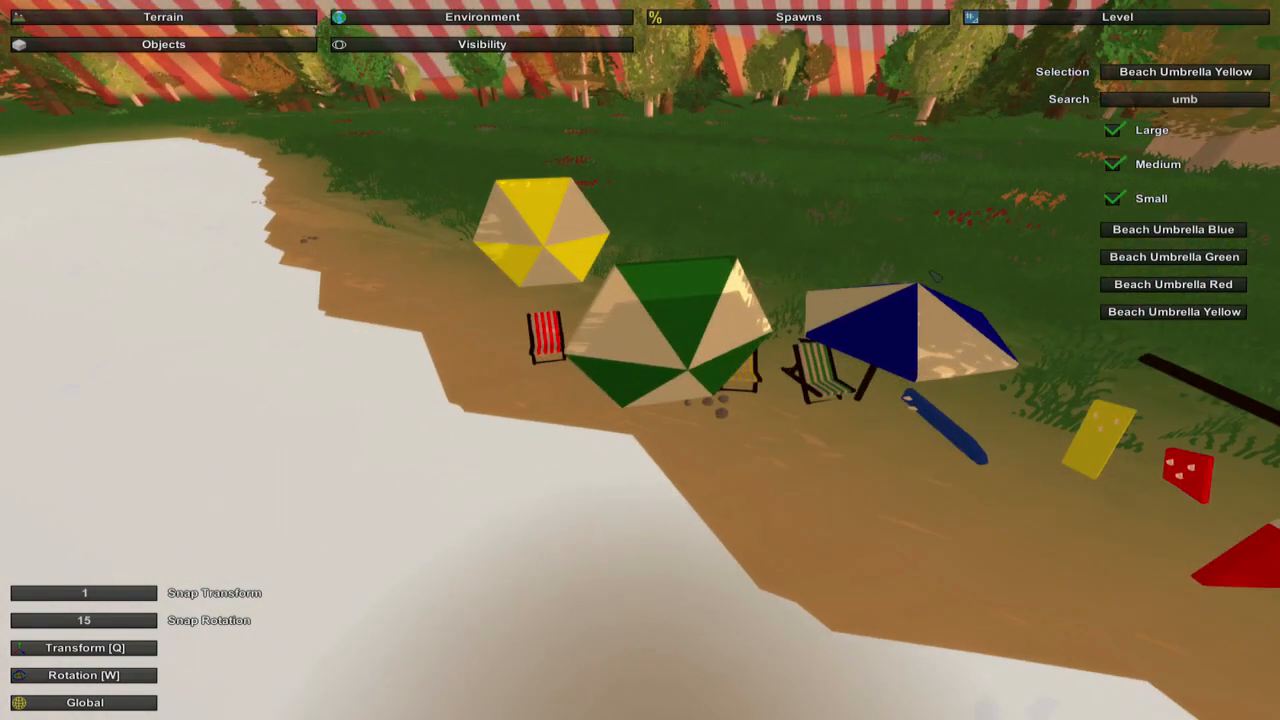
Place a yellow striped beach towel standing on the sand by the yellow umbrella
{"action": "key", "text": "BackSpace"}
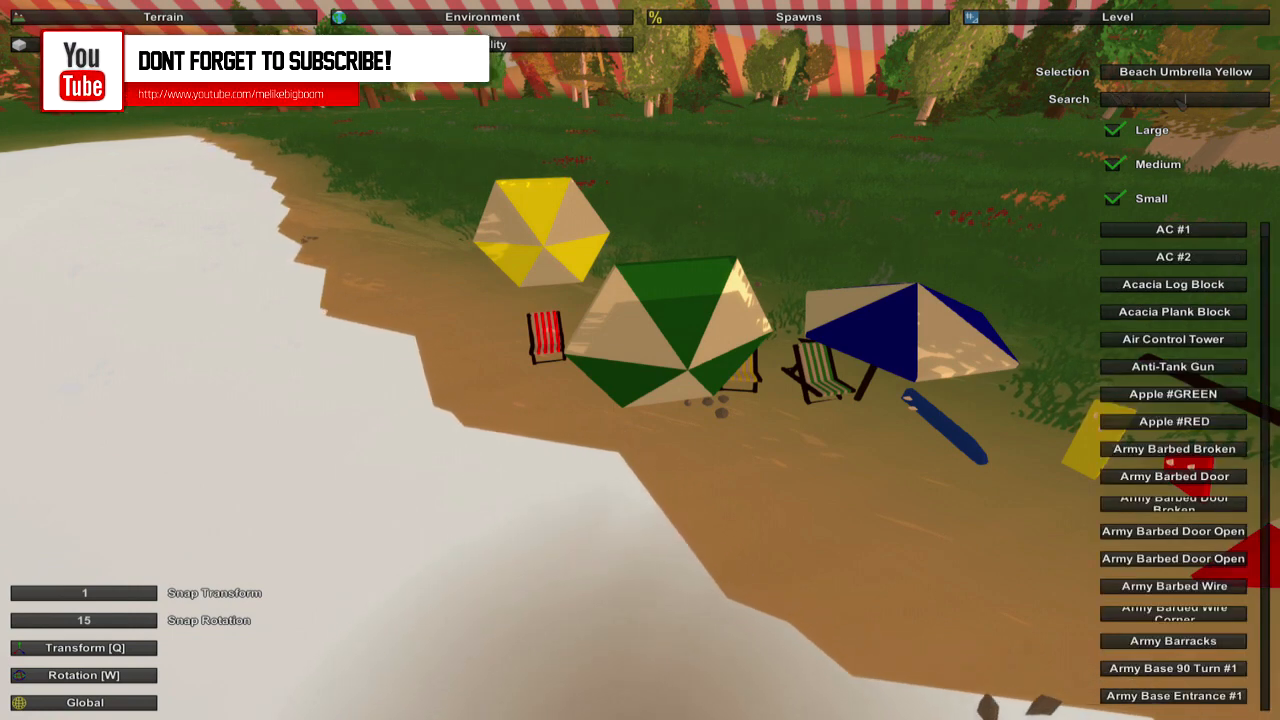
{"action": "type", "text": "tow"}
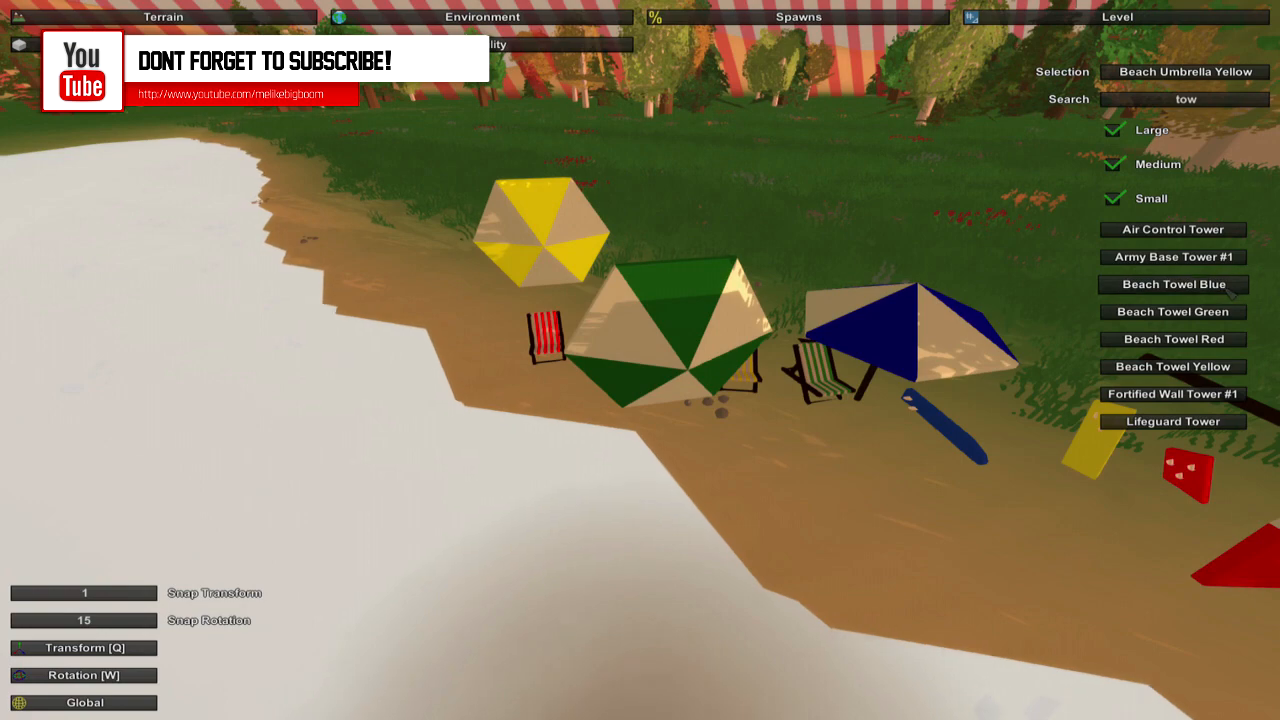
{"action": "left_click", "coordinate": [1173, 366]}
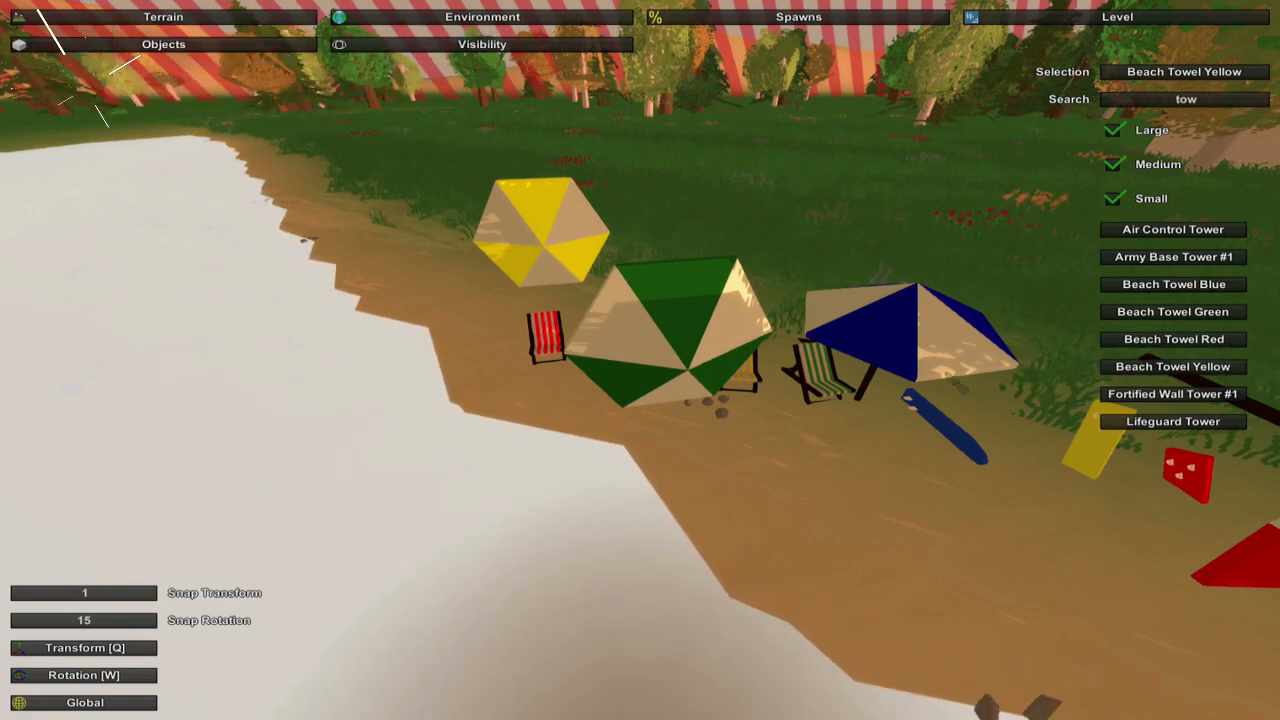
{"action": "key", "text": "e"}
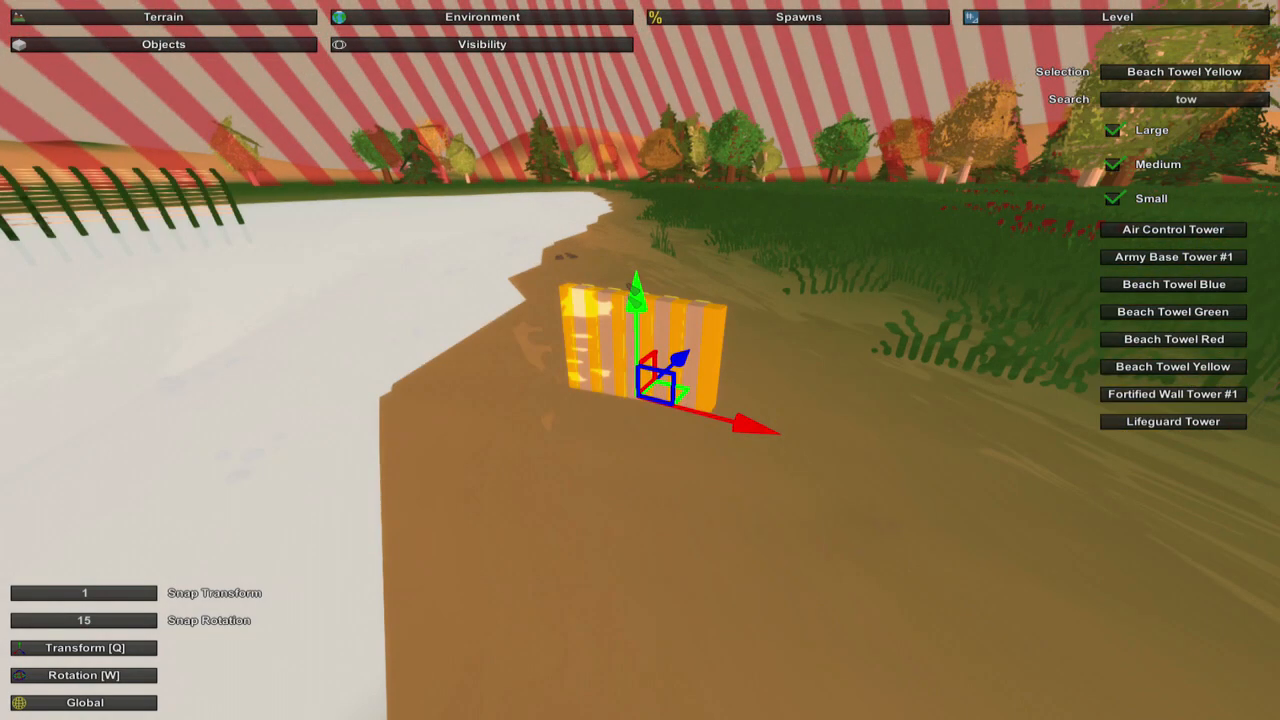
{"action": "key", "text": "w"}
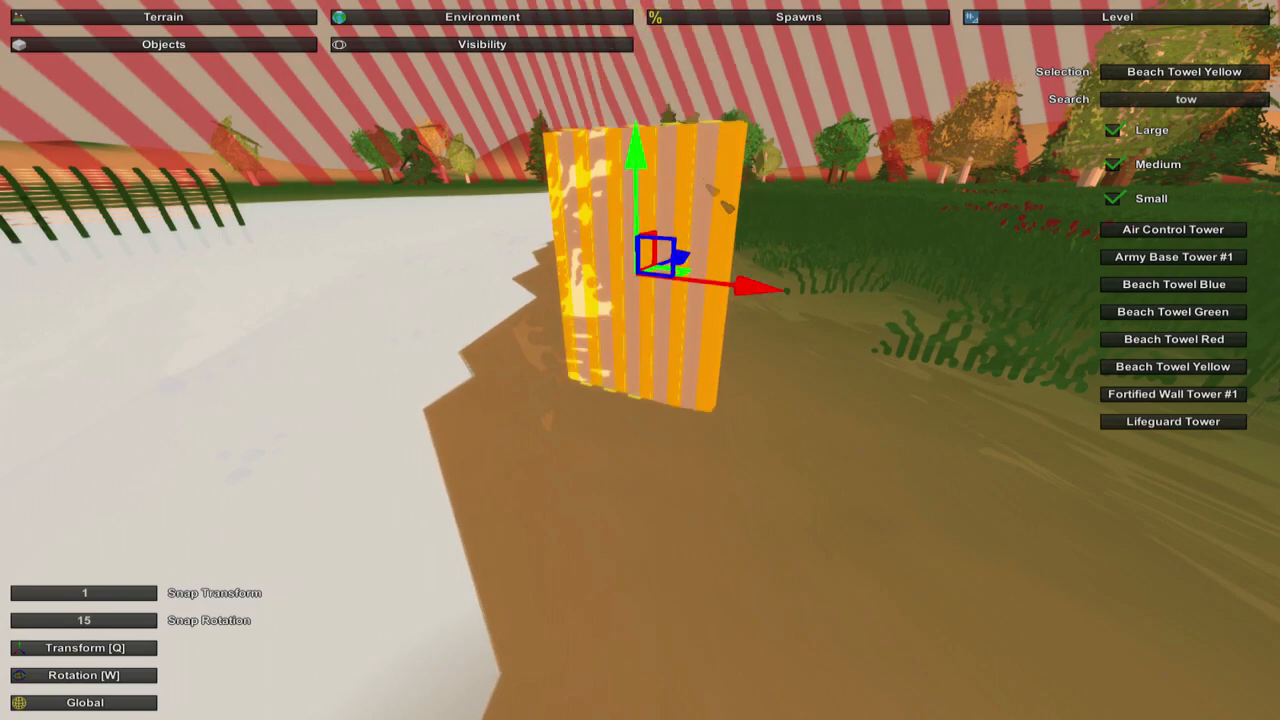
{"action": "key", "text": "s"}
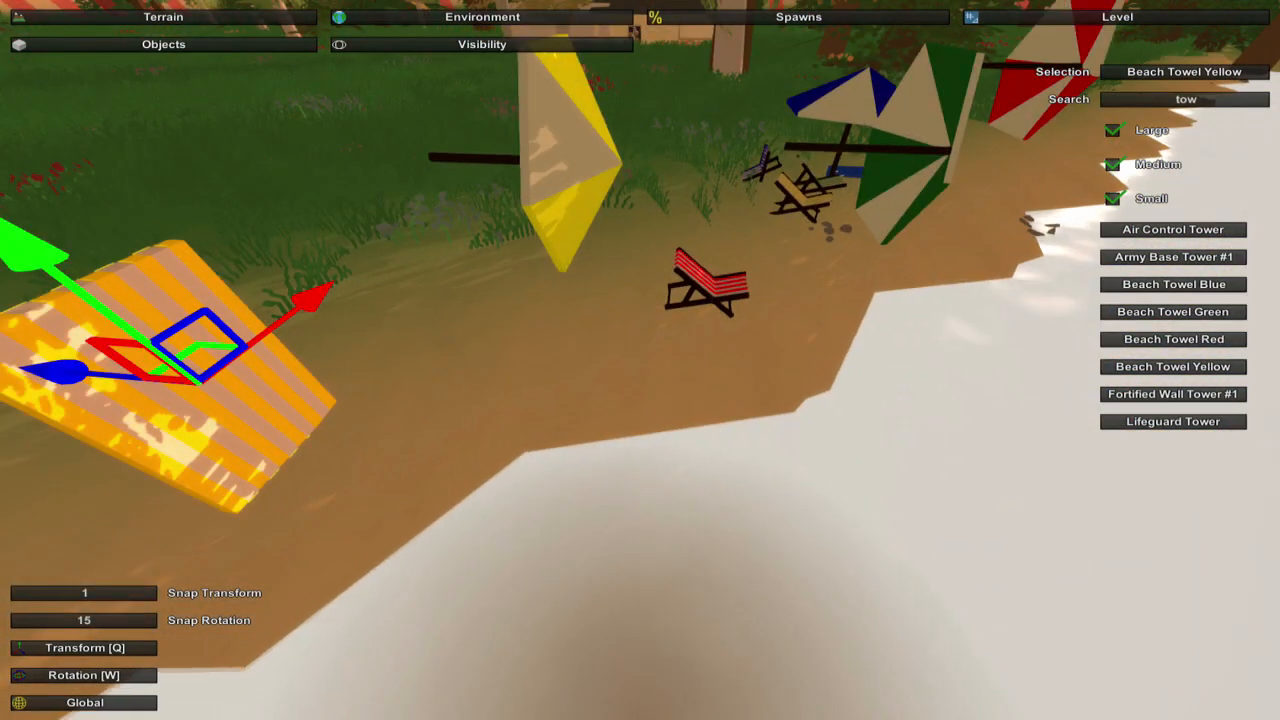
{"action": "key", "text": "a"}
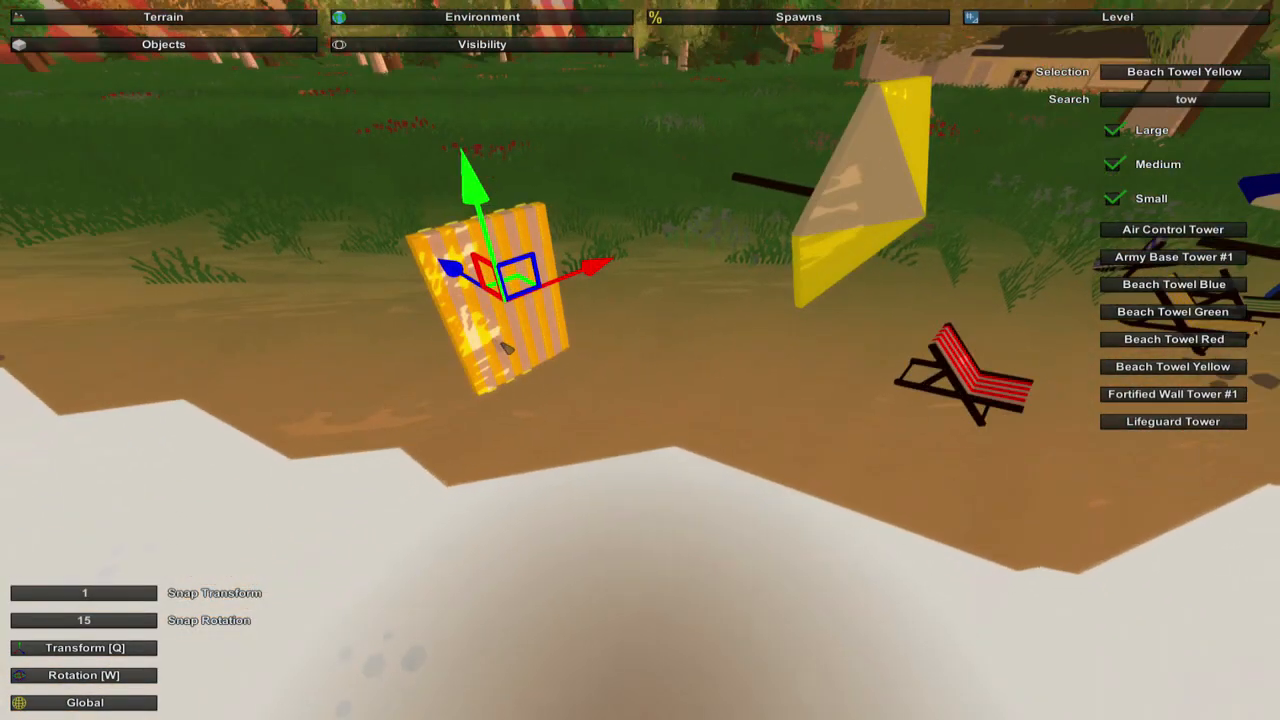
{"action": "key", "text": "w"}
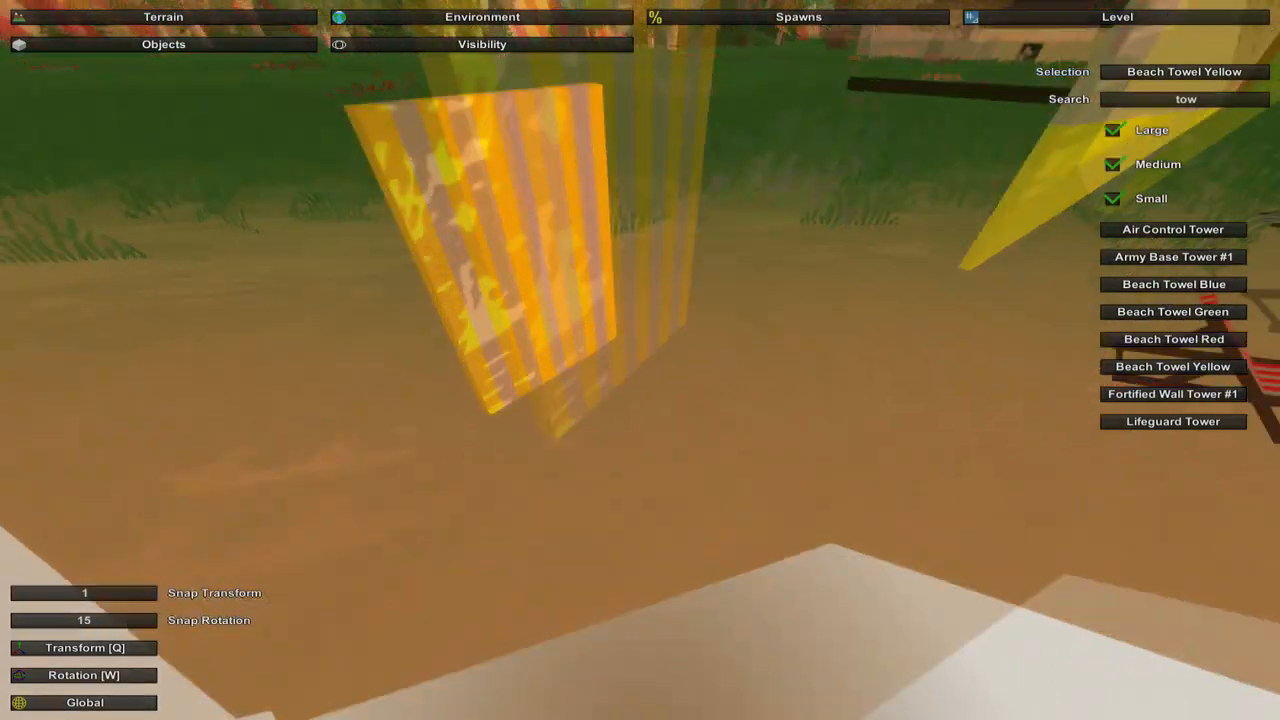
{"action": "key", "text": "s"}
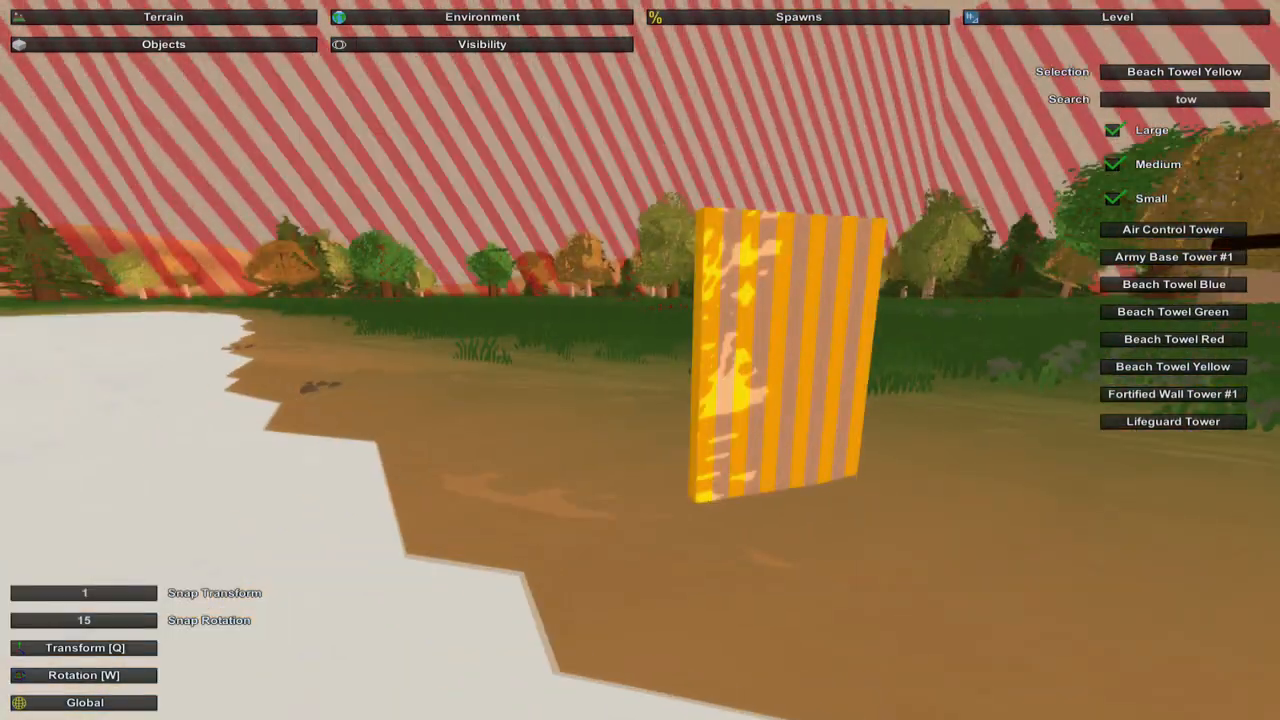
{"action": "key", "text": "s"}
Place blue, green and red striped towels beside it, raising them upright and shifting the blue one forward
{"action": "left_click", "coordinate": [1148, 313]}
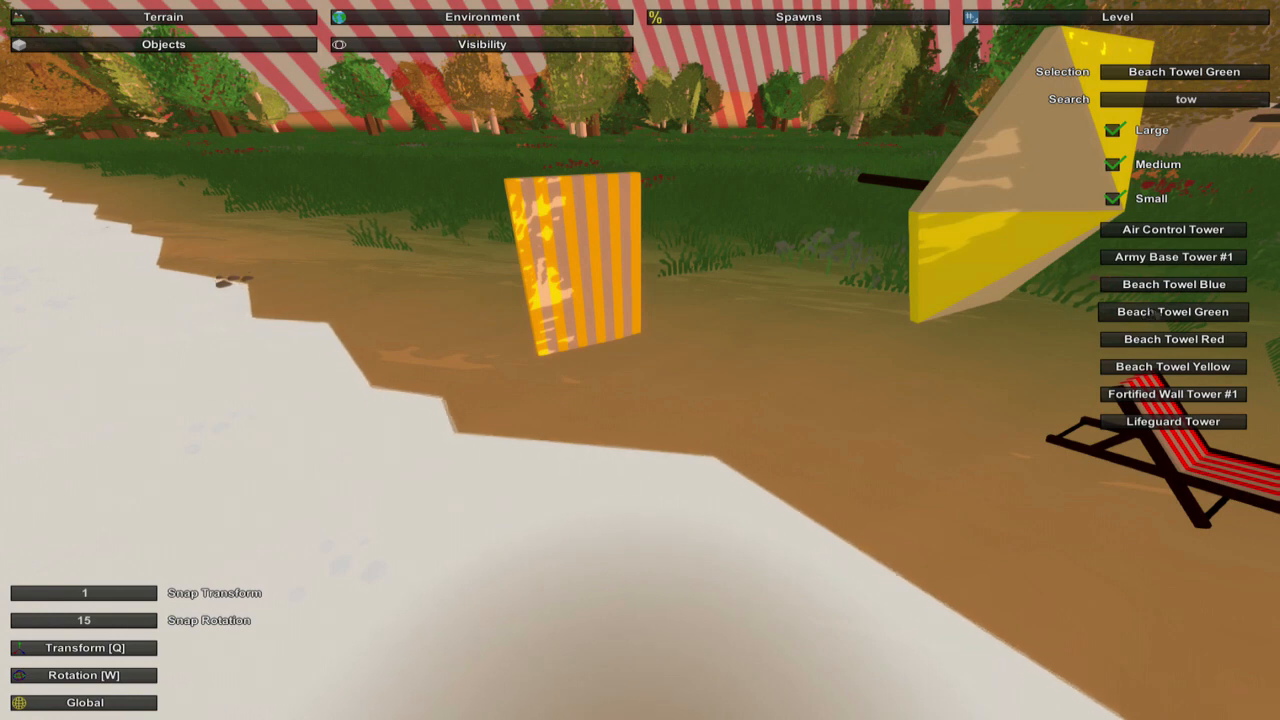
{"action": "left_click", "coordinate": [802, 318]}
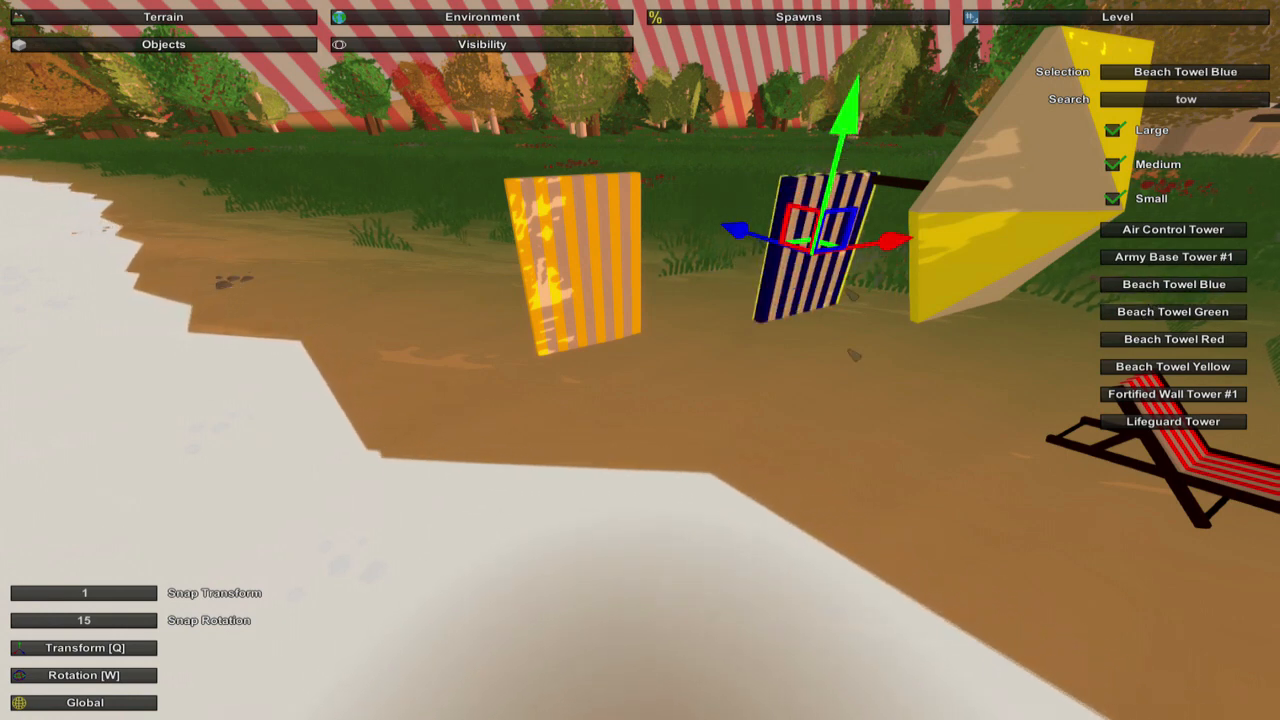
{"action": "left_click", "coordinate": [1172, 311]}
{"action": "left_click", "coordinate": [750, 326]}
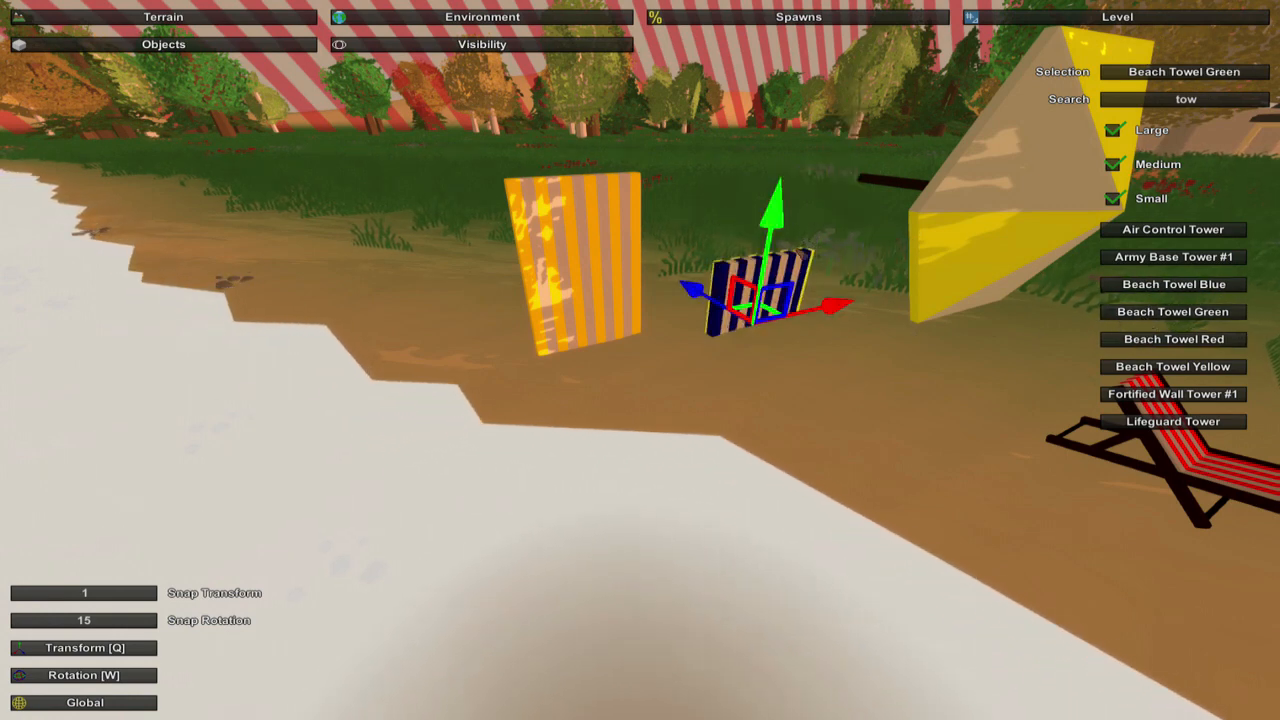
{"action": "left_click", "coordinate": [685, 238]}
{"action": "left_click_drag", "start_coordinate": [700, 165], "coordinate": [700, 135]}
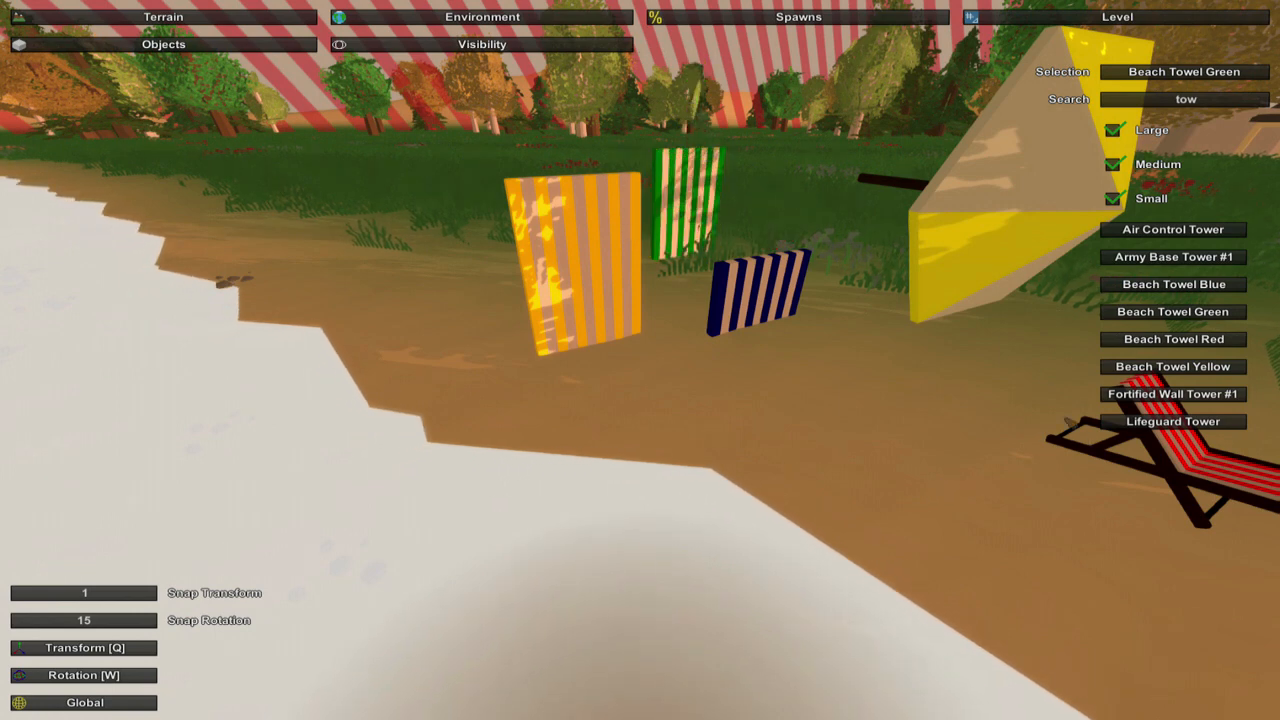
{"action": "left_click", "coordinate": [1173, 339]}
{"action": "left_click", "coordinate": [758, 290]}
{"action": "left_click_drag", "start_coordinate": [760, 290], "coordinate": [793, 248]}
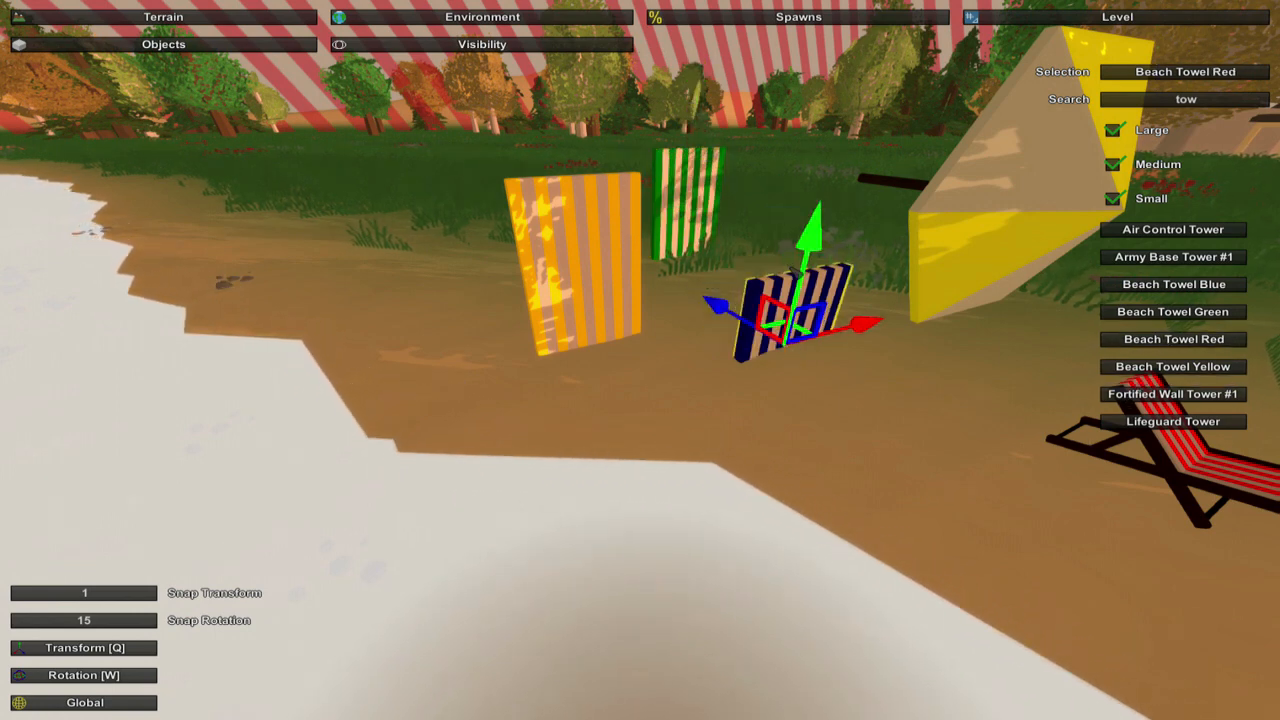
{"action": "left_click_drag", "start_coordinate": [808, 150], "coordinate": [822, 107]}
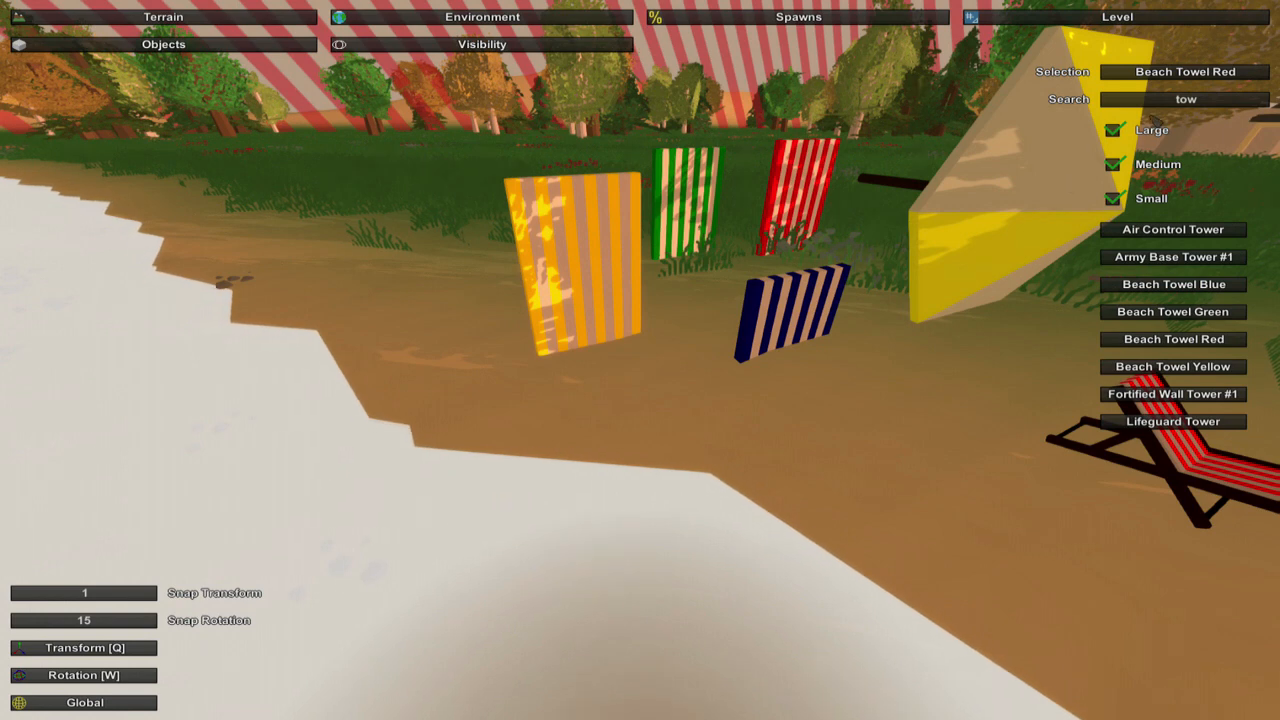
Delete the four striped towels and place a blue beach cooler at the grassy edge
{"action": "key", "text": "BackSpace"}
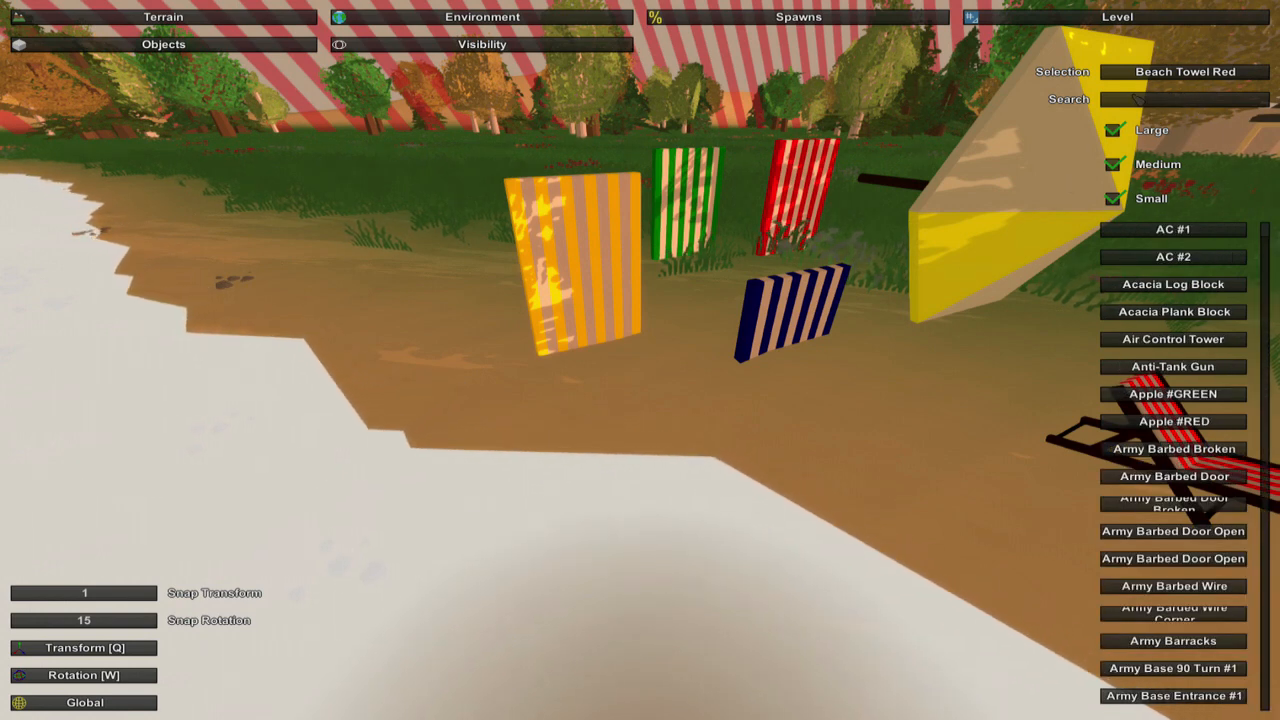
{"action": "type", "text": "coo"}
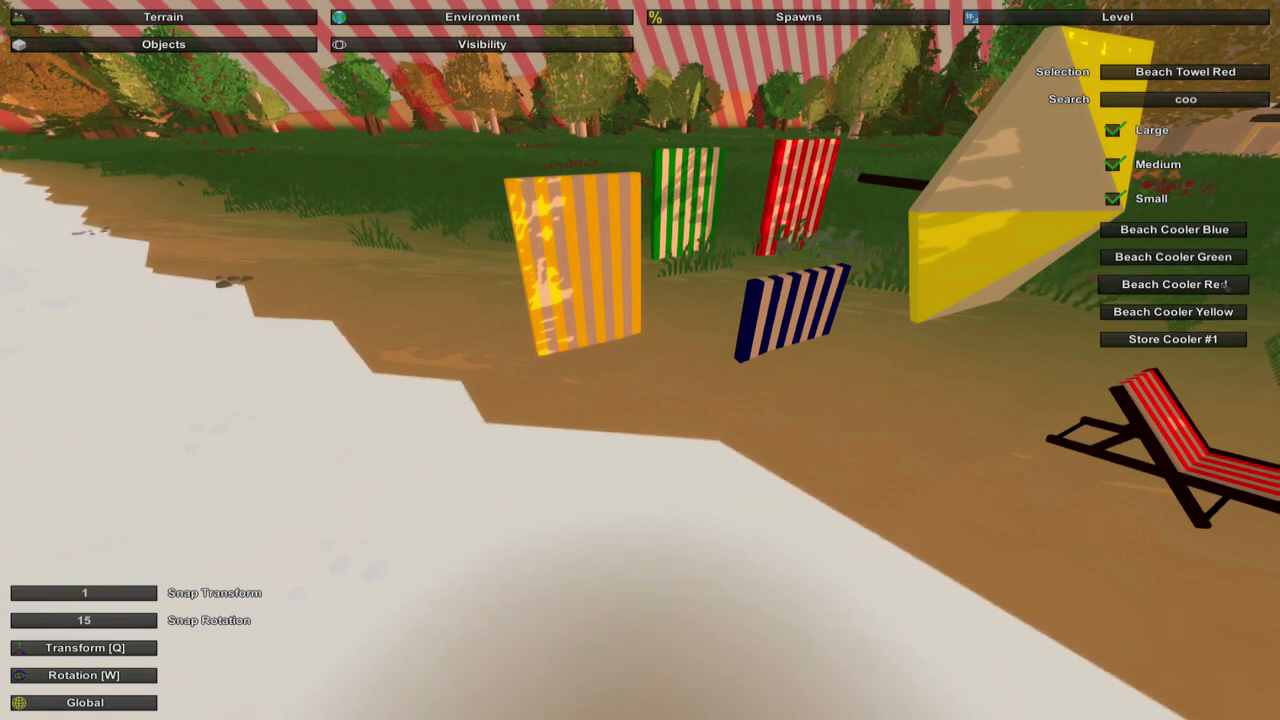
{"action": "left_click", "coordinate": [1225, 229]}
{"action": "key", "text": "e"}
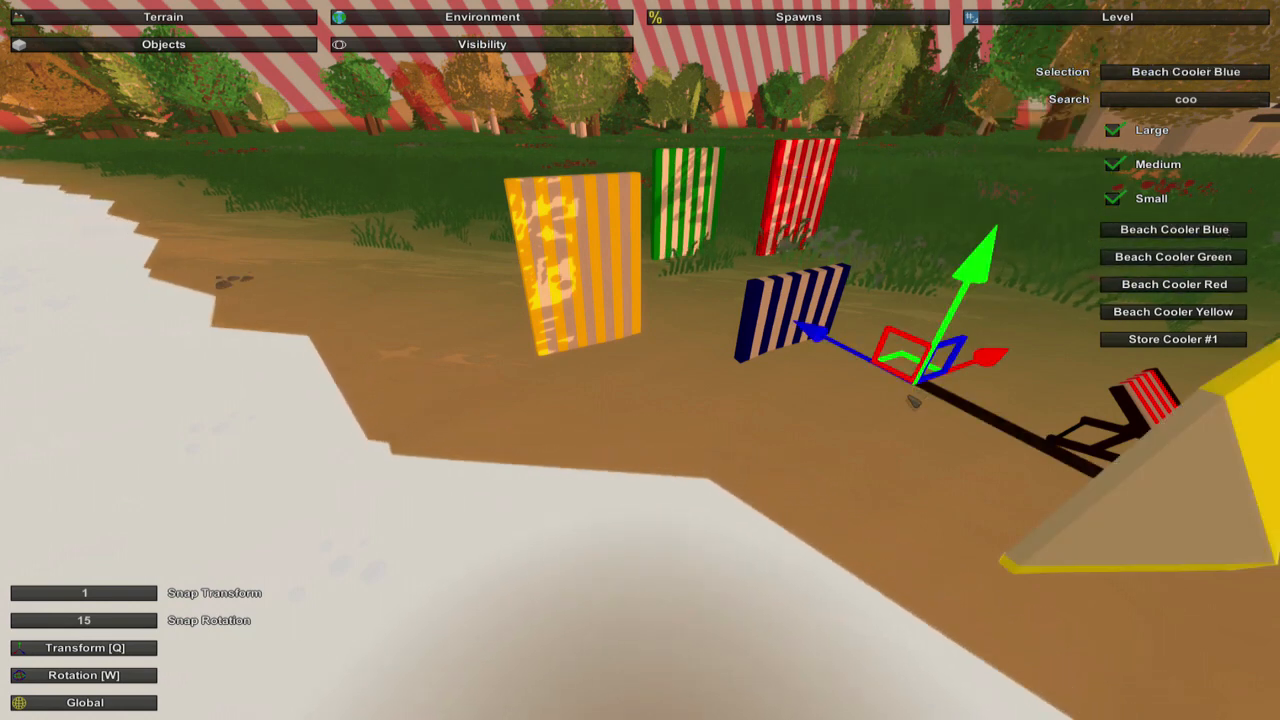
{"action": "key", "text": "Delete"}
{"action": "left_click", "coordinate": [790, 310]}
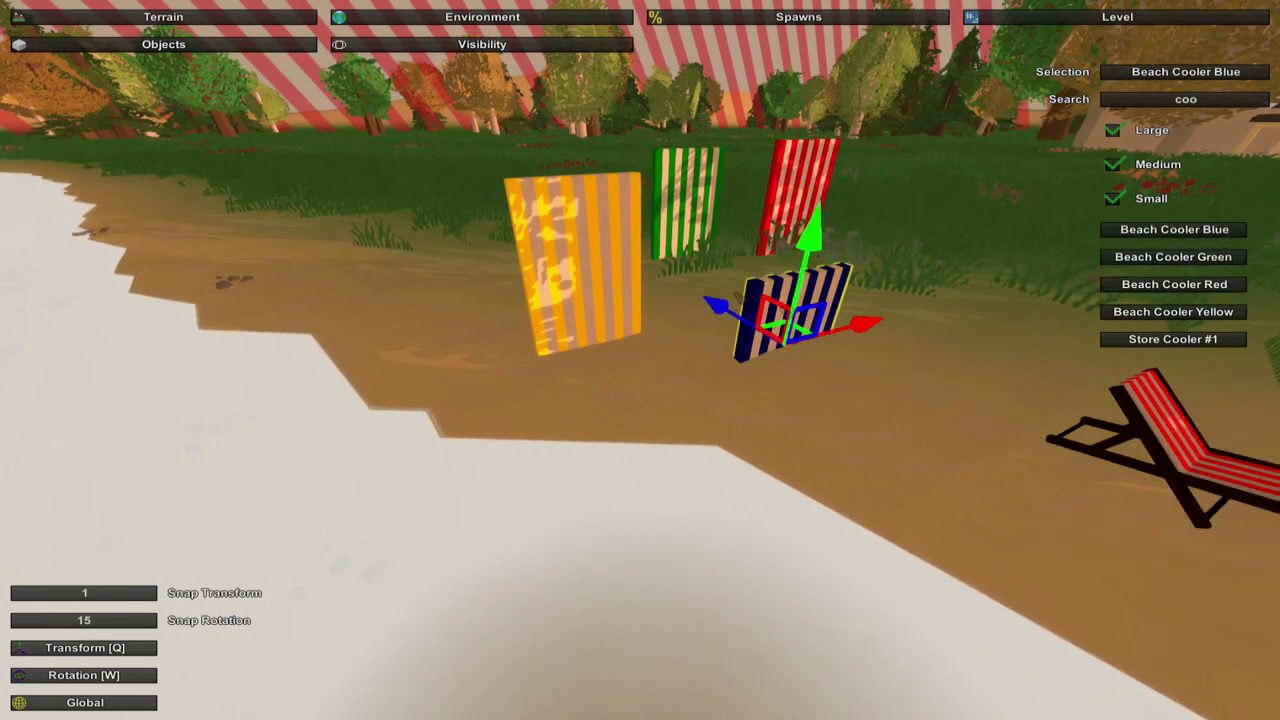
{"action": "key", "text": "Delete"}
{"action": "left_click", "coordinate": [606, 227]}
{"action": "key", "text": "Delete"}
{"action": "left_click", "coordinate": [795, 200]}
{"action": "key", "text": "Delete"}
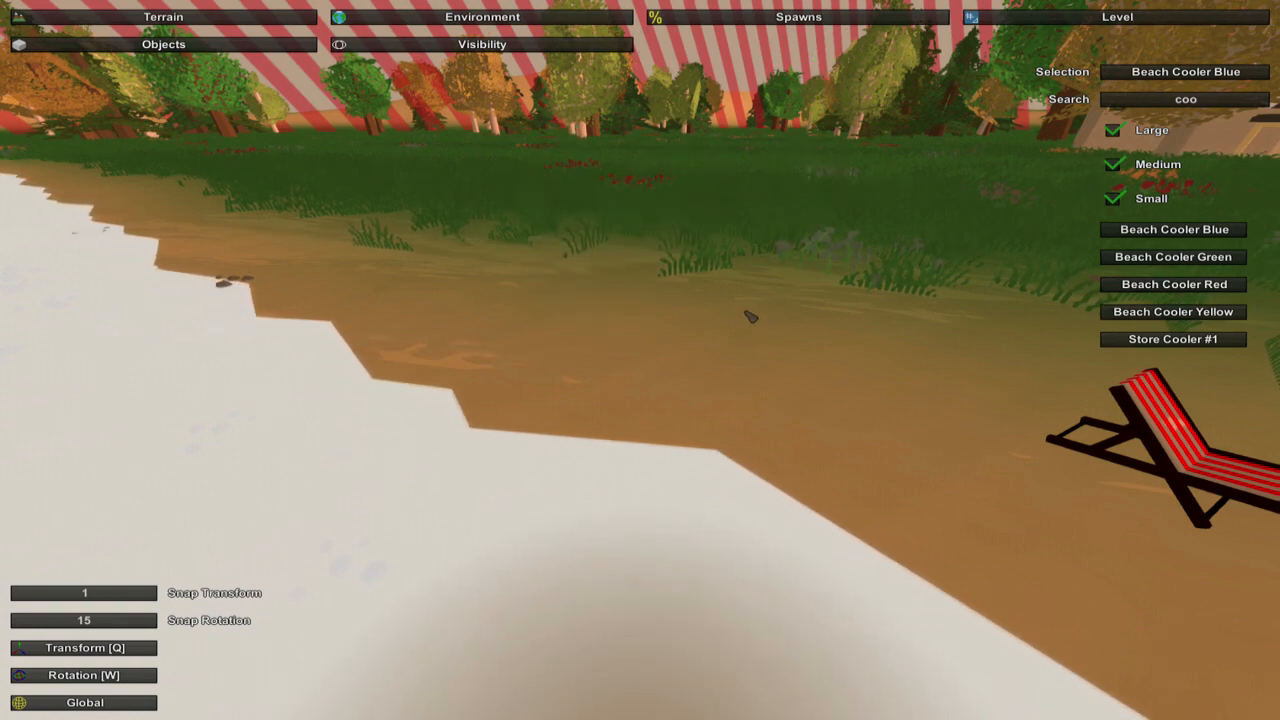
{"action": "key", "text": "e"}
{"action": "key", "text": "w"}
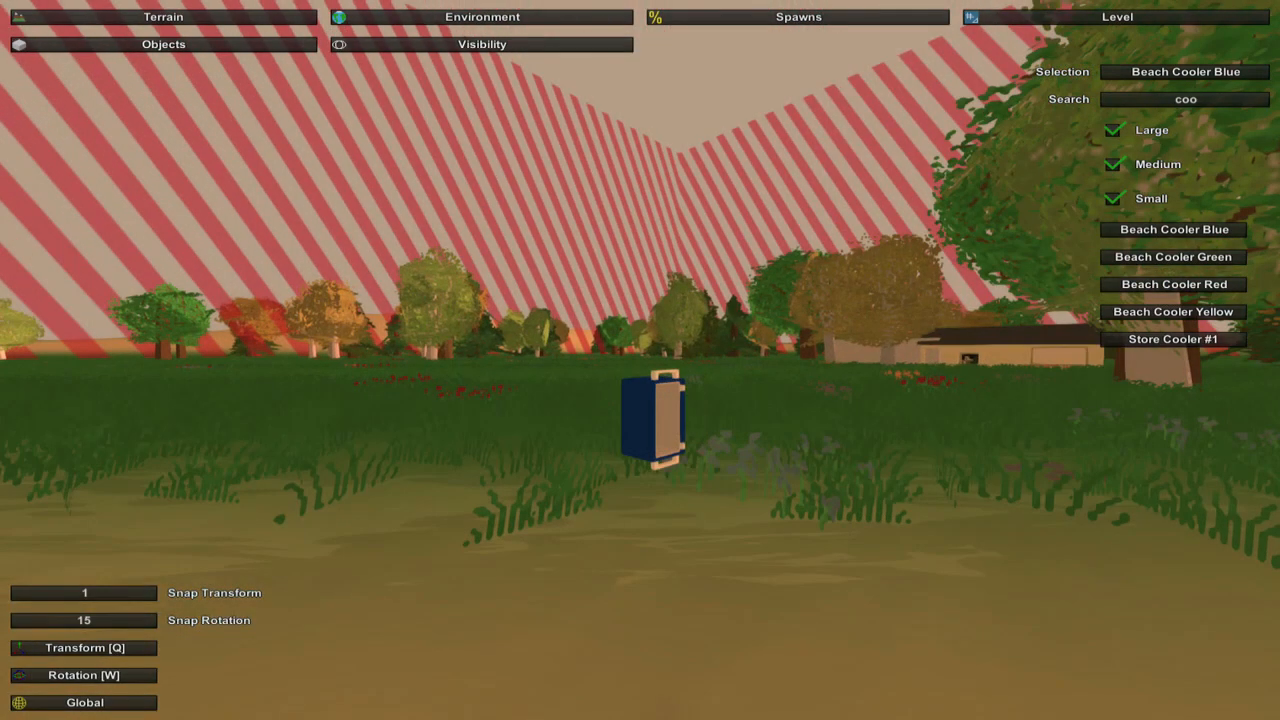
Tip the blue cooler over to lie flat and move it toward the beach
{"action": "left_click", "coordinate": [640, 274]}
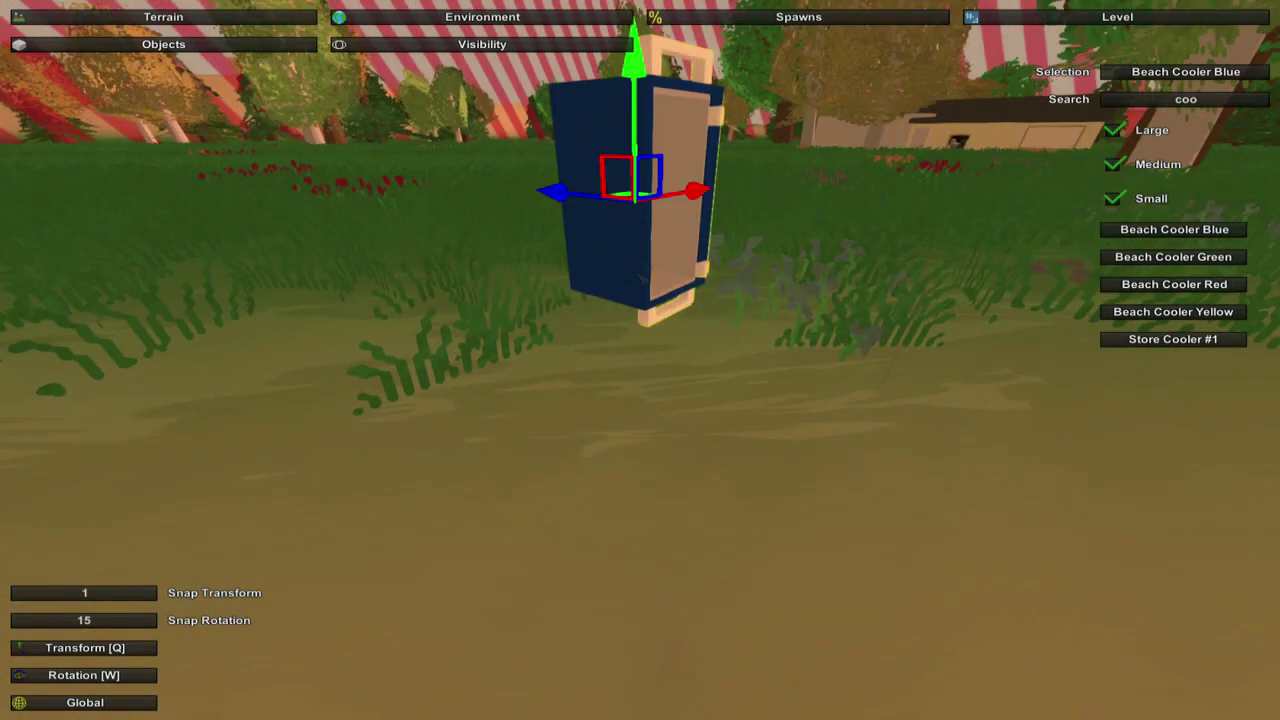
{"action": "left_click", "coordinate": [90, 677]}
{"action": "key", "text": "s"}
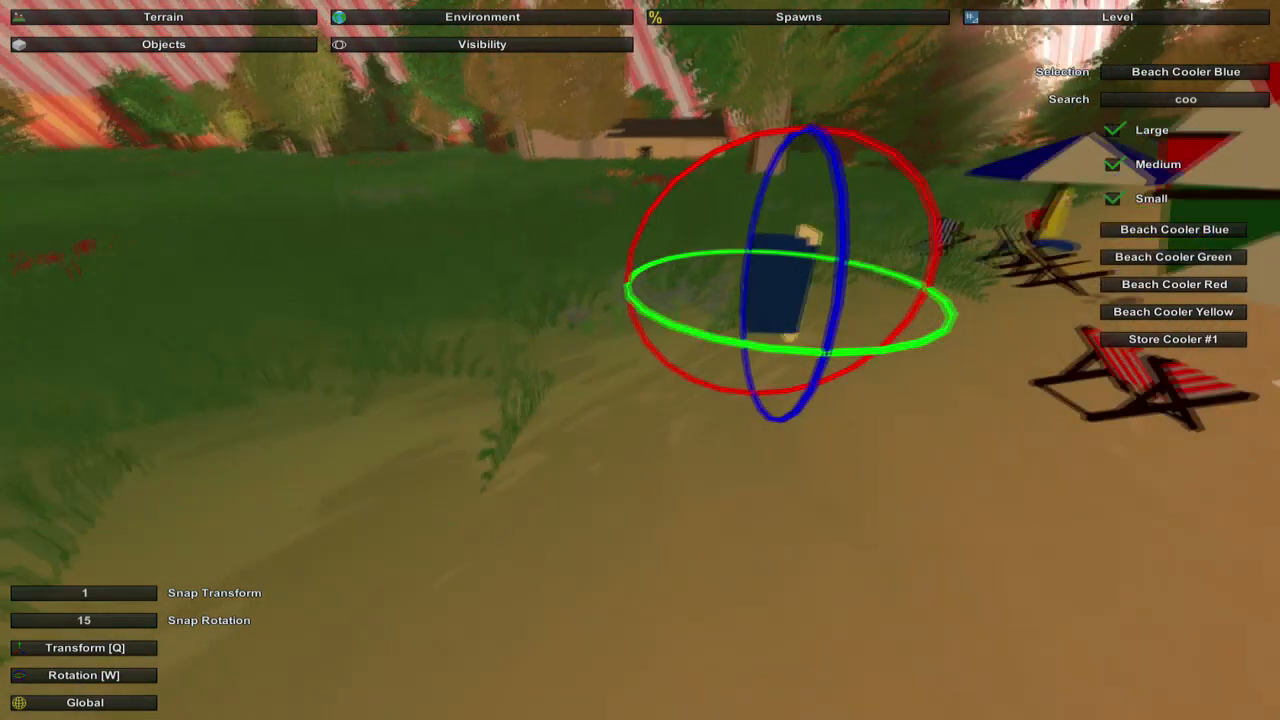
{"action": "left_click_drag", "start_coordinate": [705, 169], "coordinate": [625, 258]}
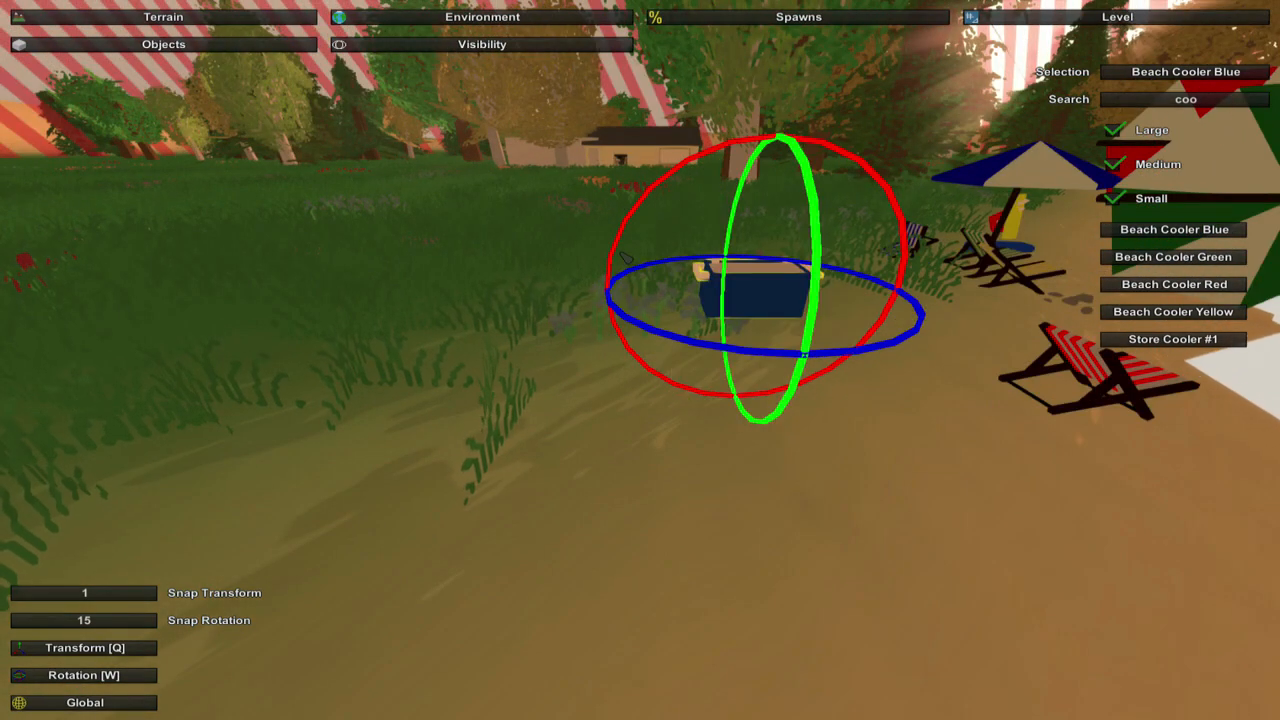
{"action": "left_click", "coordinate": [127, 666]}
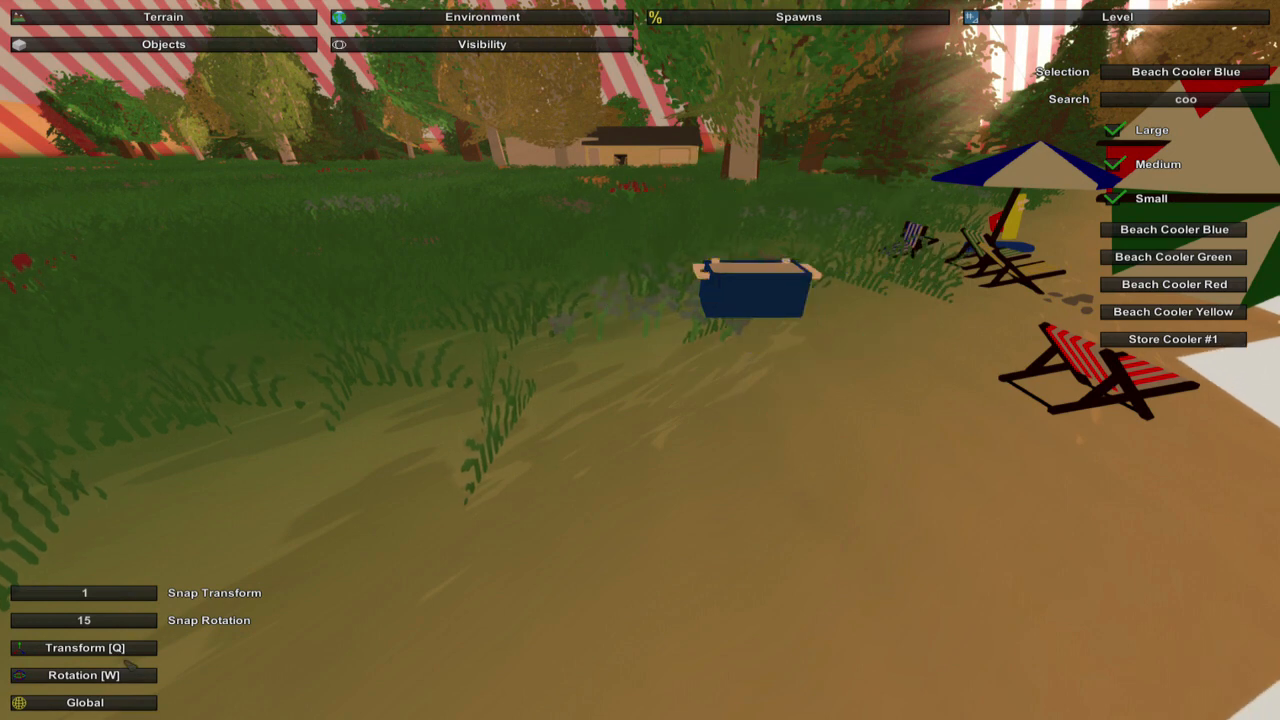
{"action": "left_click", "coordinate": [753, 303]}
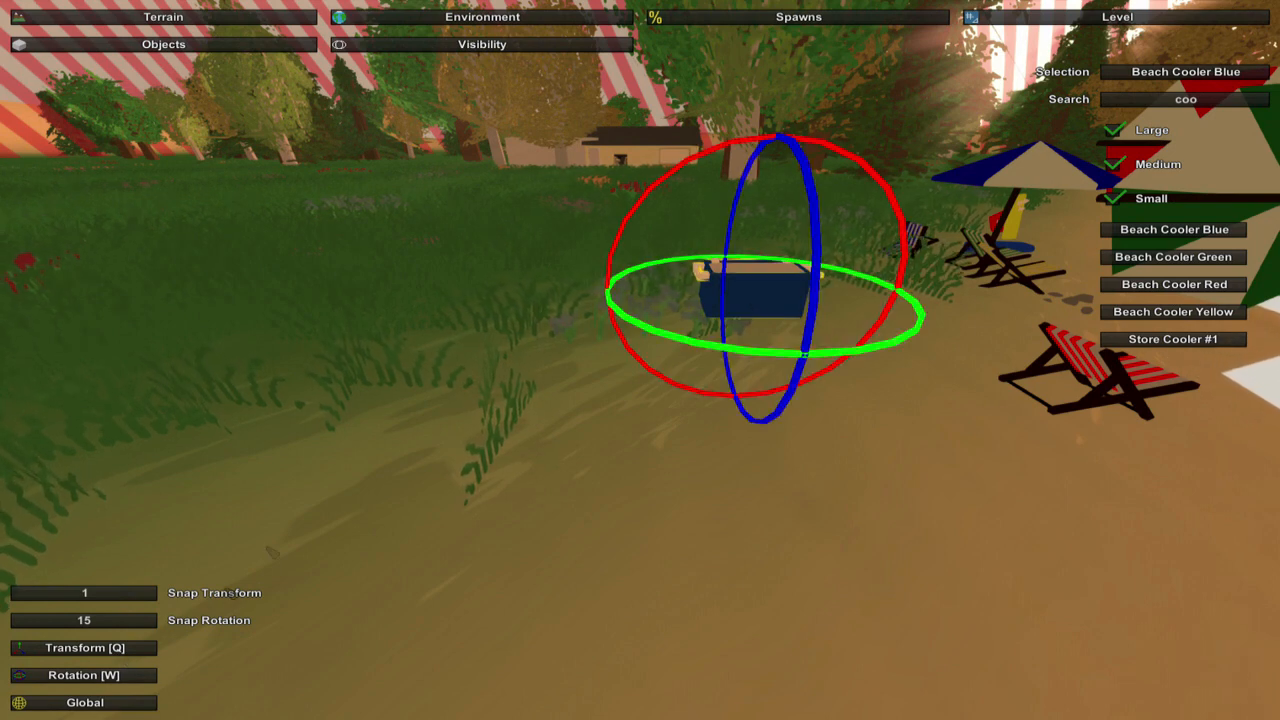
{"action": "left_click", "coordinate": [140, 652]}
{"action": "left_click_drag", "start_coordinate": [771, 213], "coordinate": [754, 318]}
{"action": "key", "text": "w"}
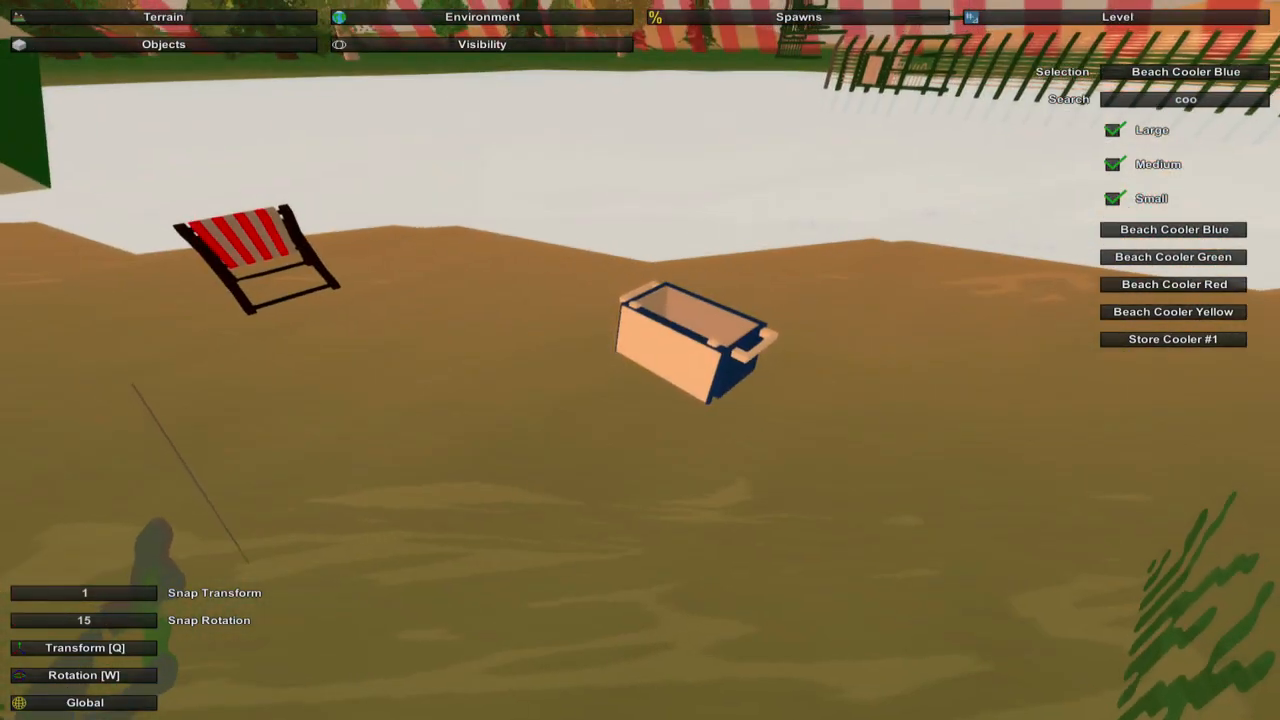
{"action": "key", "text": "s"}
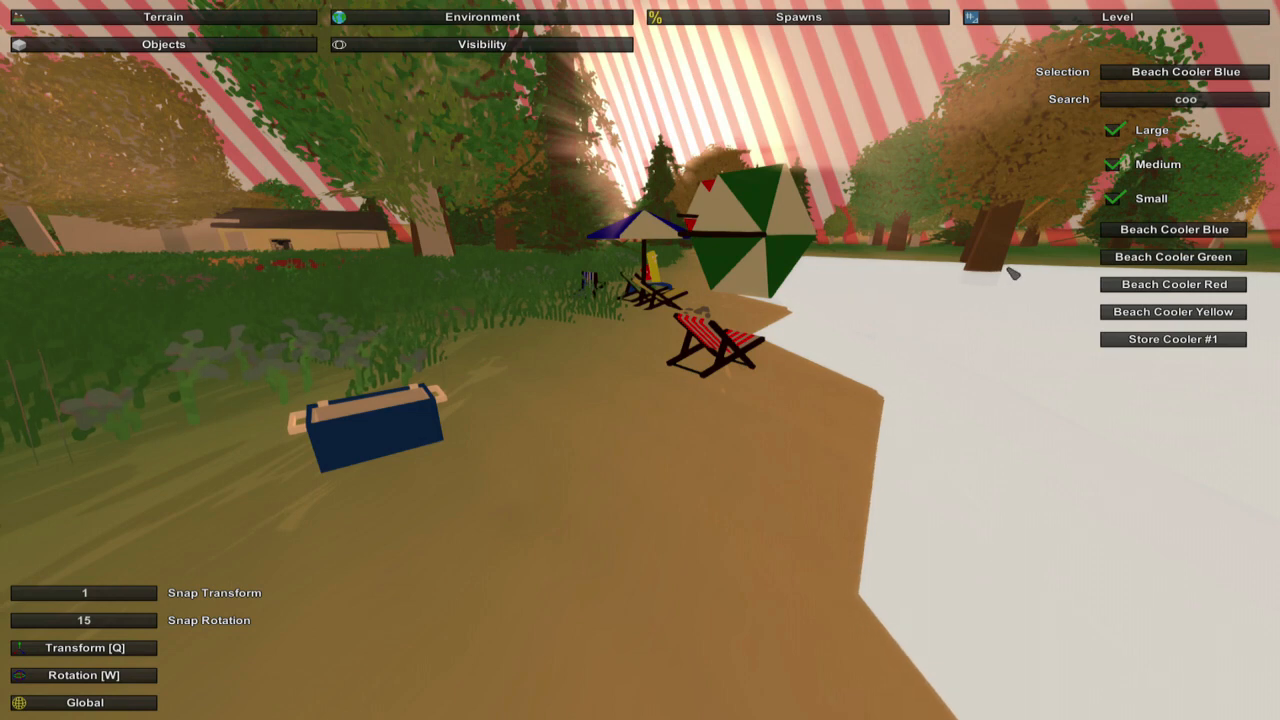
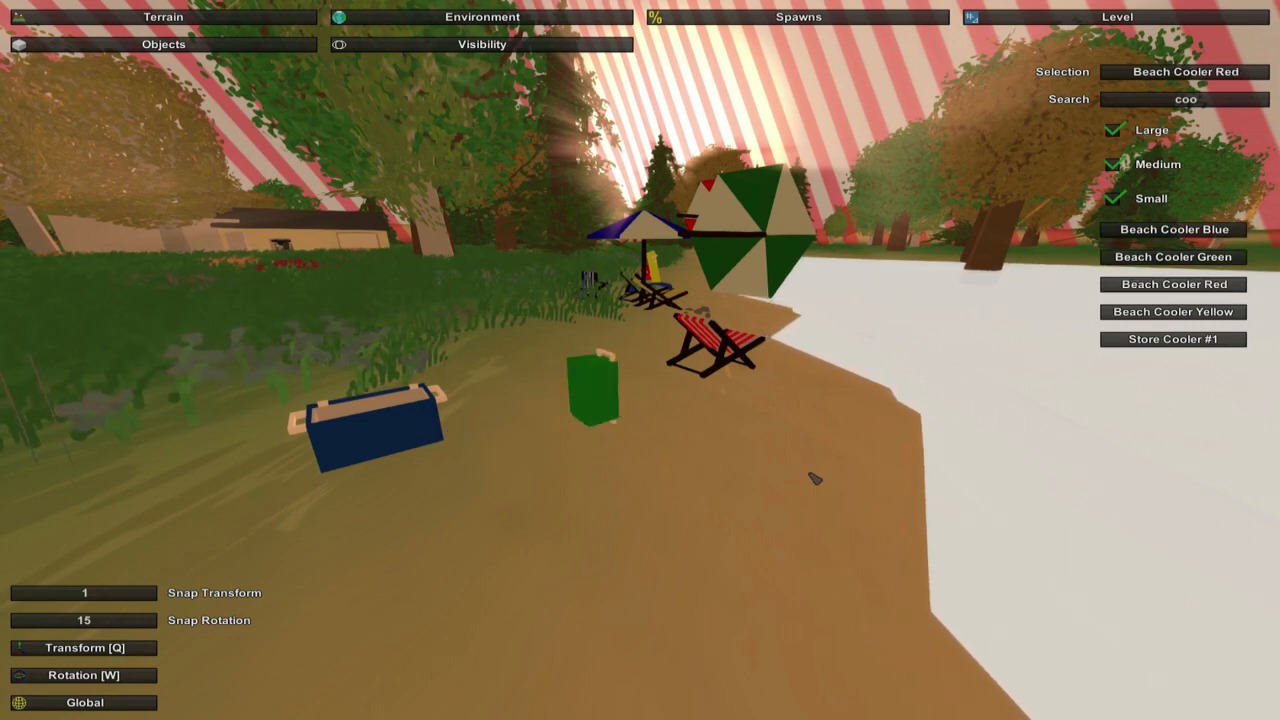
Place a Beach Cooler Yellow on the sand beside the red, green and blue coolers
{"action": "left_click", "coordinate": [770, 455]}
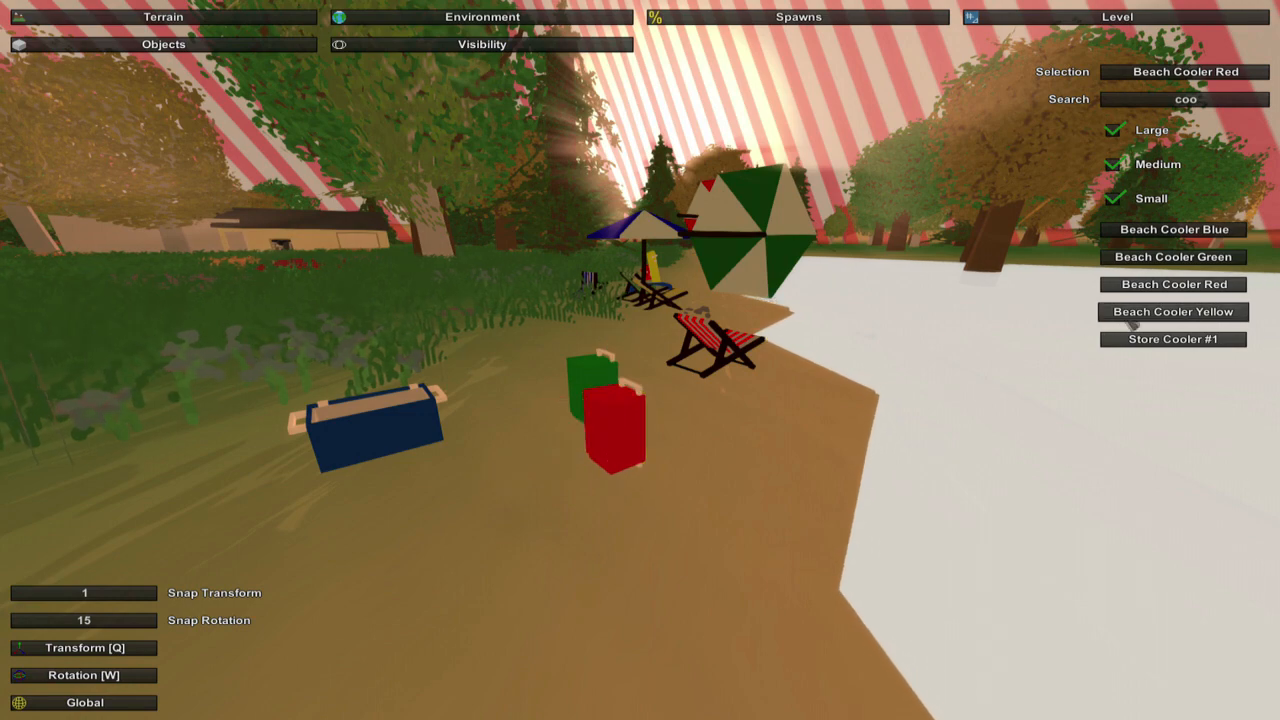
{"action": "key", "text": "e"}
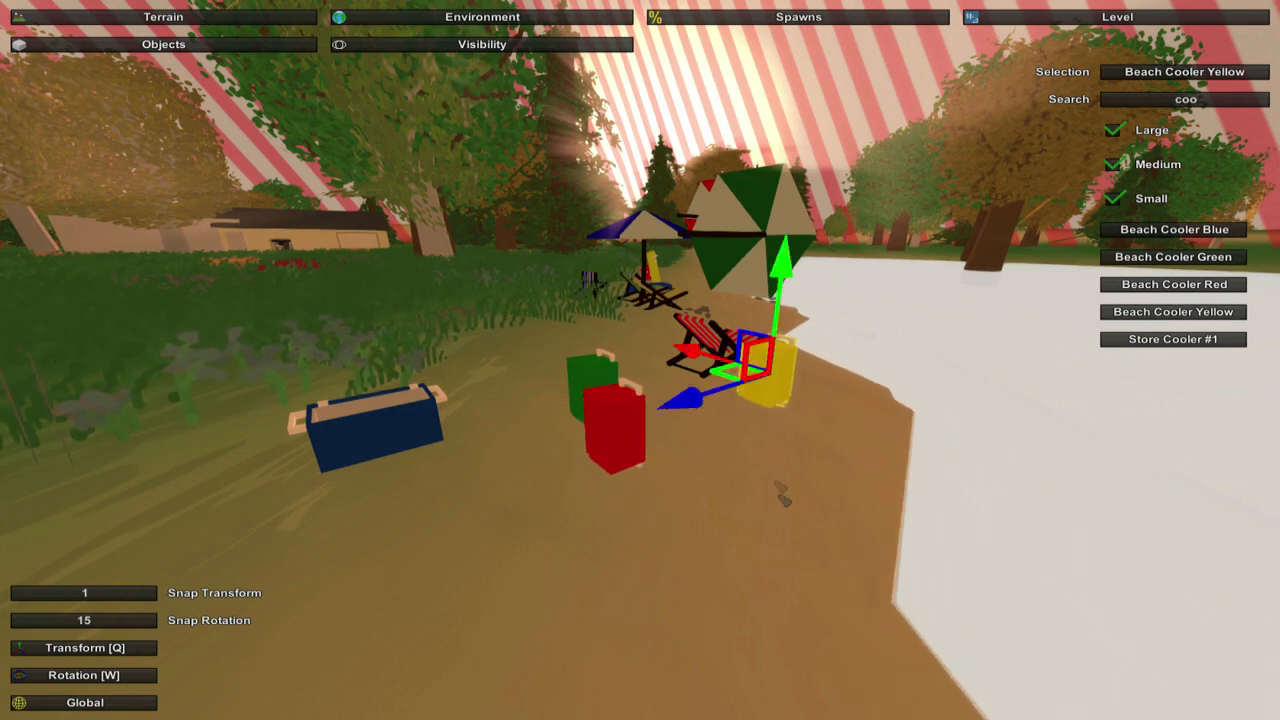
{"action": "right_click", "coordinate": [783, 495]}
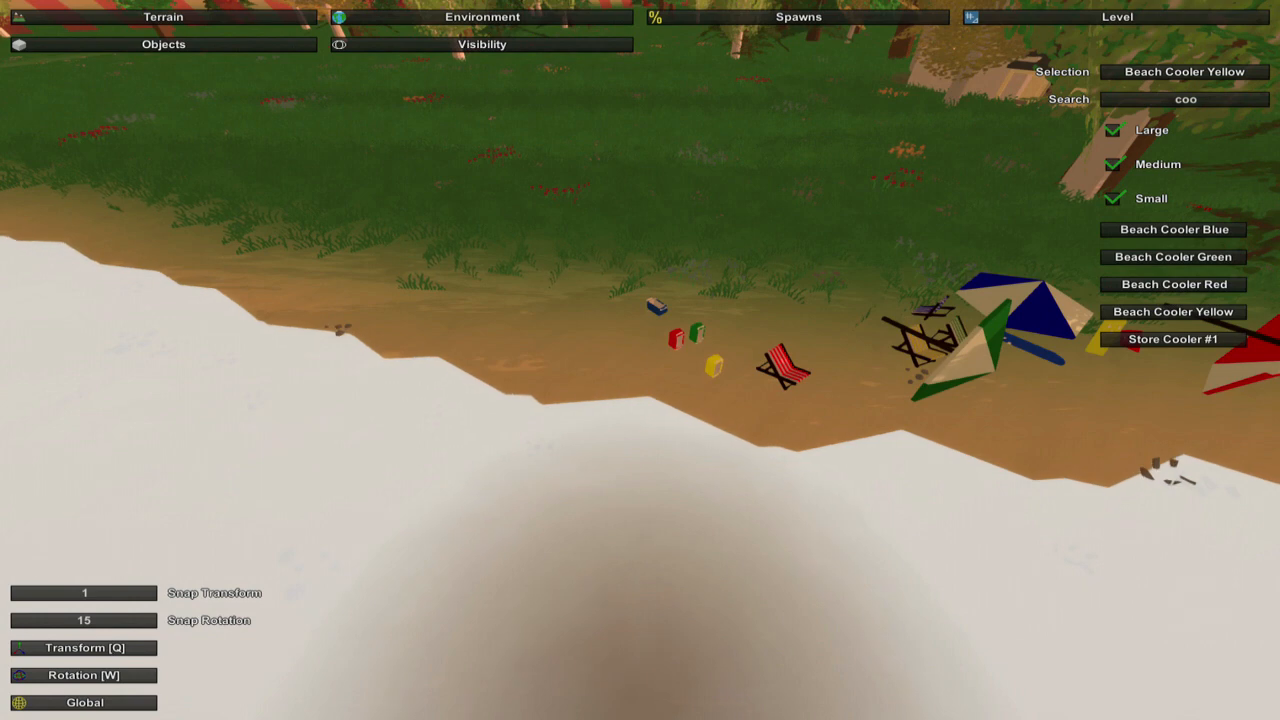
{"action": "key", "text": "w"}
Search 'ball' and place yellow and green beach balls out on the water
{"action": "key", "text": "BackSpace"}
{"action": "key", "text": "BackSpace"}
{"action": "key", "text": "BackSpace"}
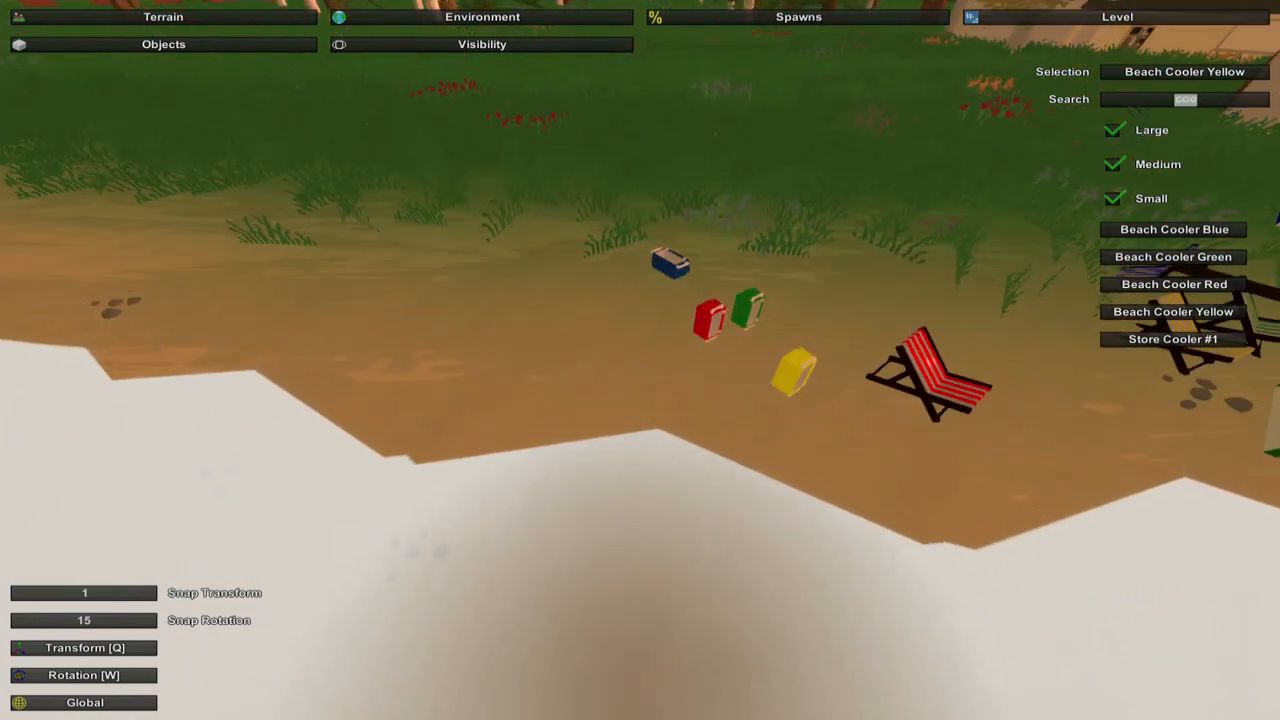
{"action": "type", "text": "b"}
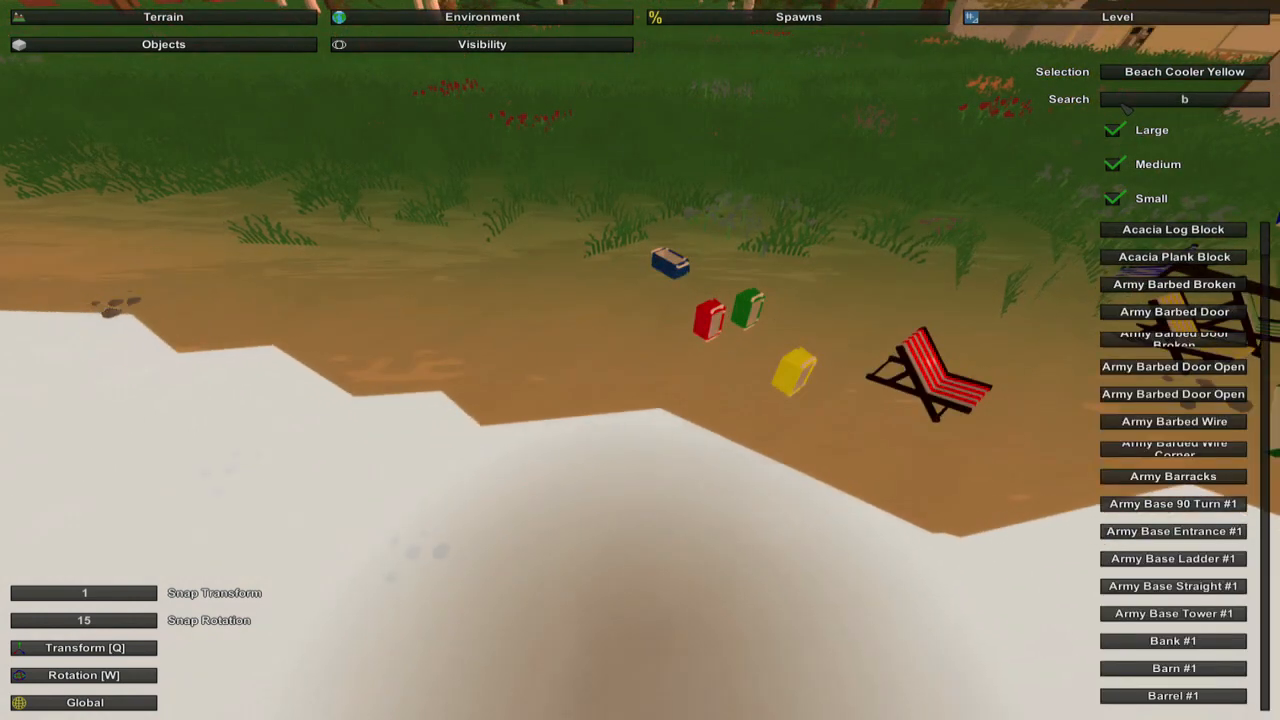
{"action": "type", "text": "al"}
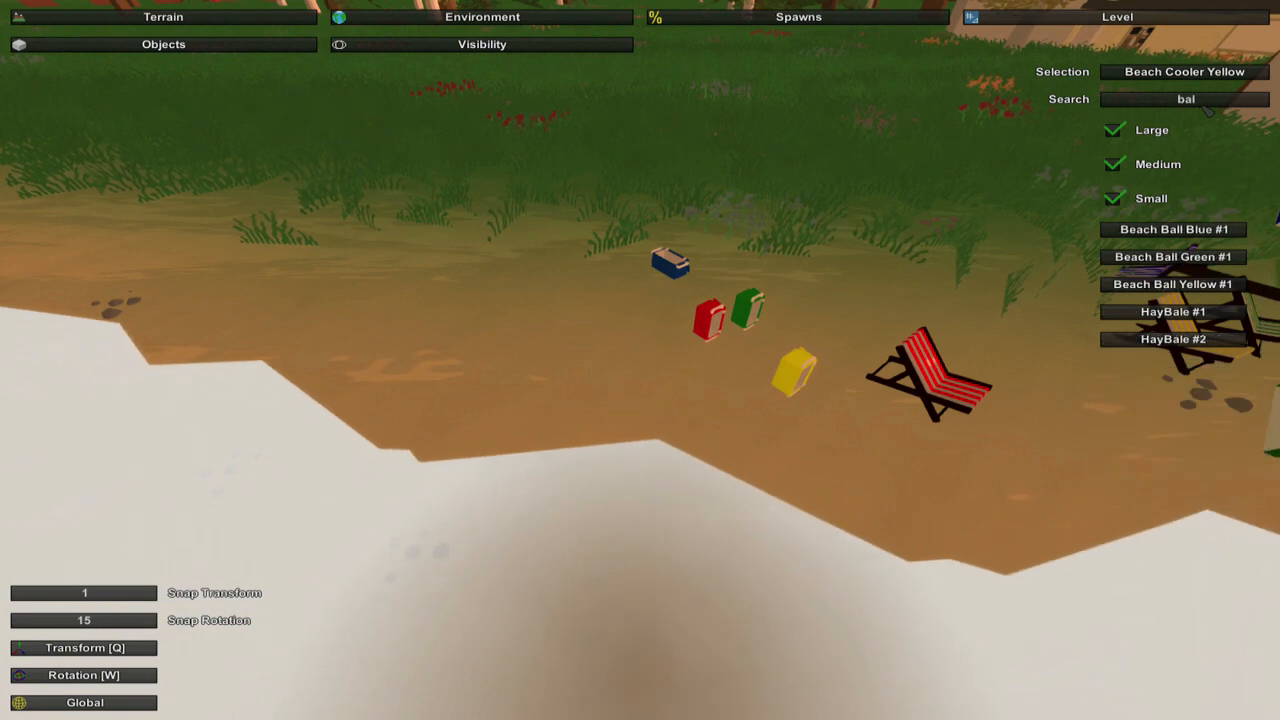
{"action": "type", "text": "l"}
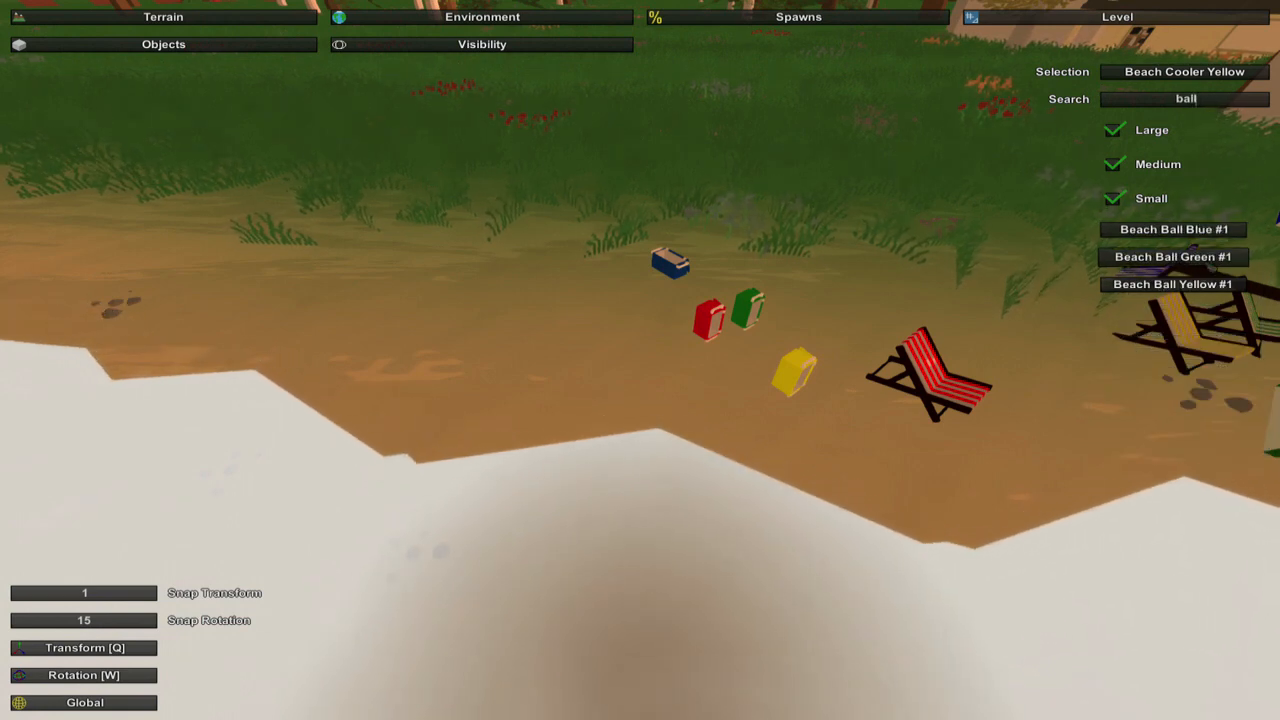
{"action": "left_click", "coordinate": [1172, 284]}
{"action": "key", "text": "a"}
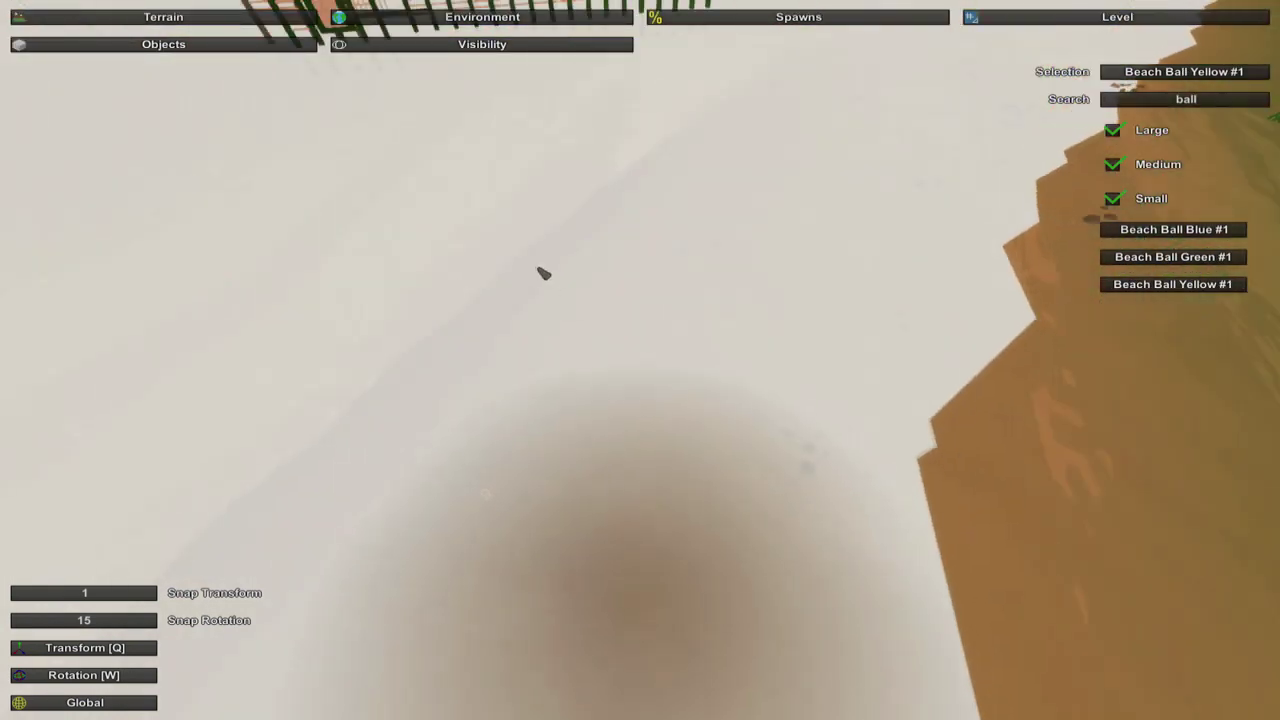
{"action": "key", "text": "w"}
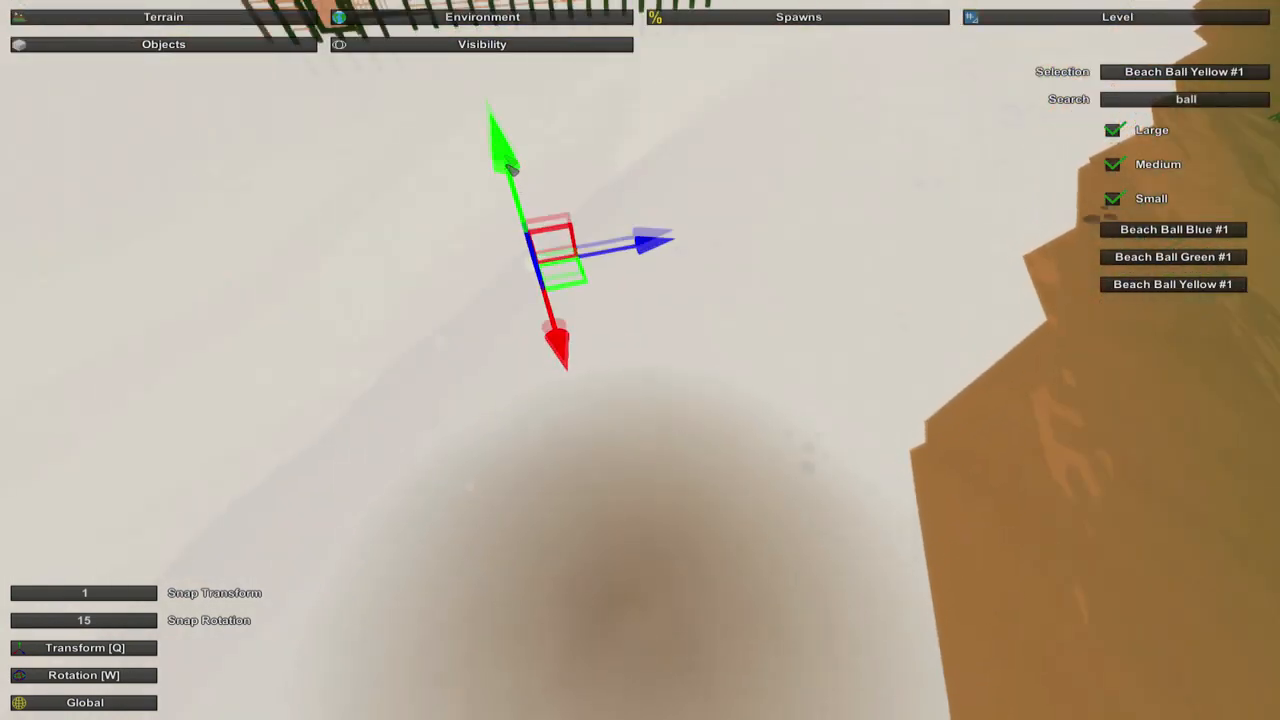
{"action": "key", "text": "d"}
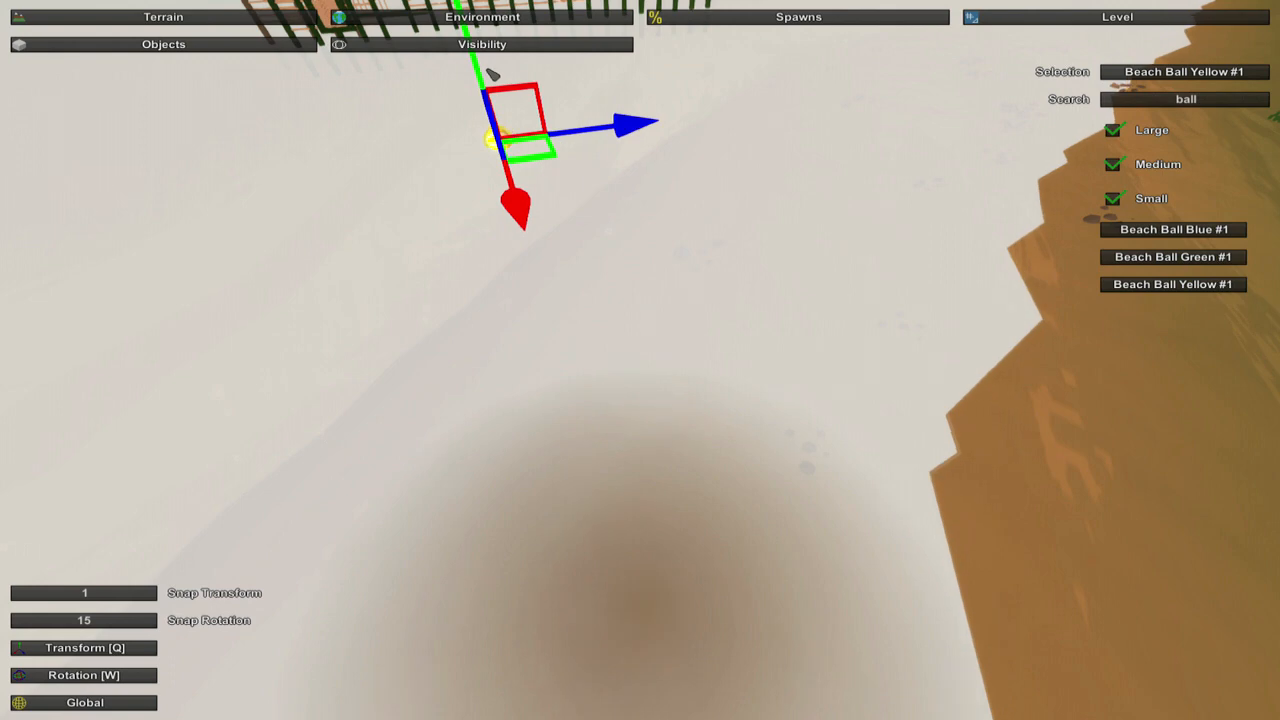
{"action": "left_click", "coordinate": [1173, 257]}
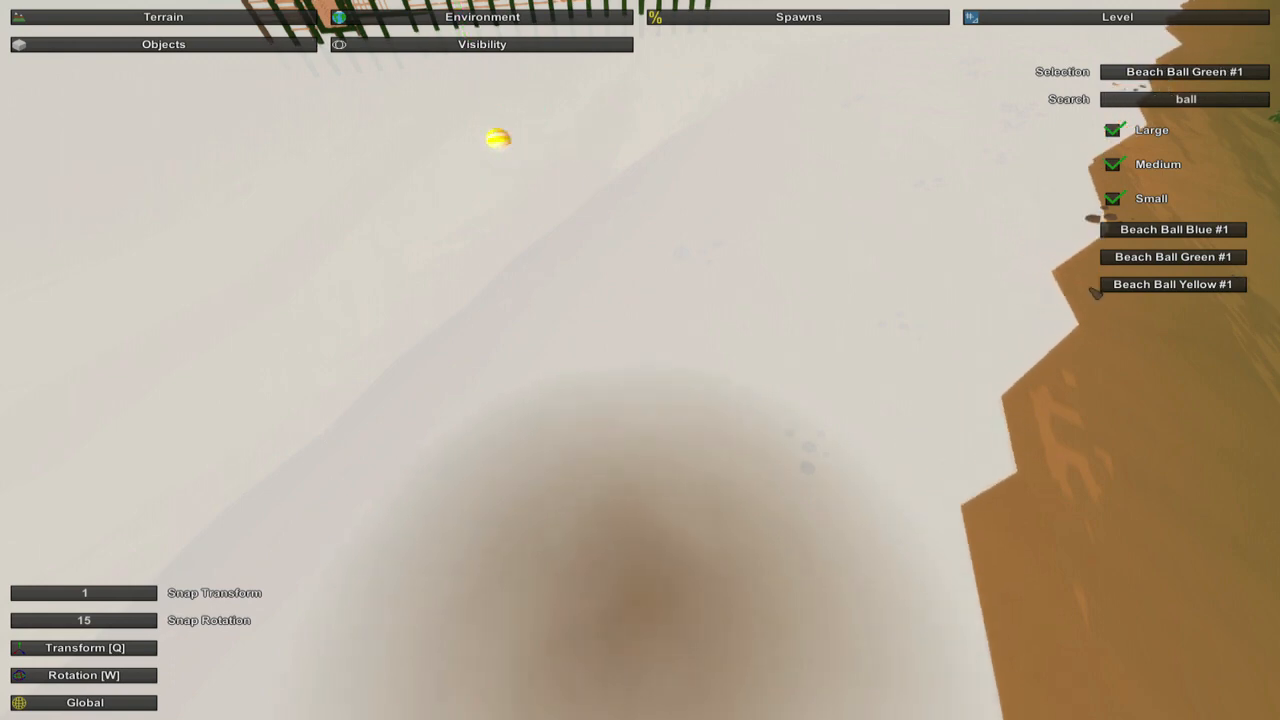
{"action": "key", "text": "s"}
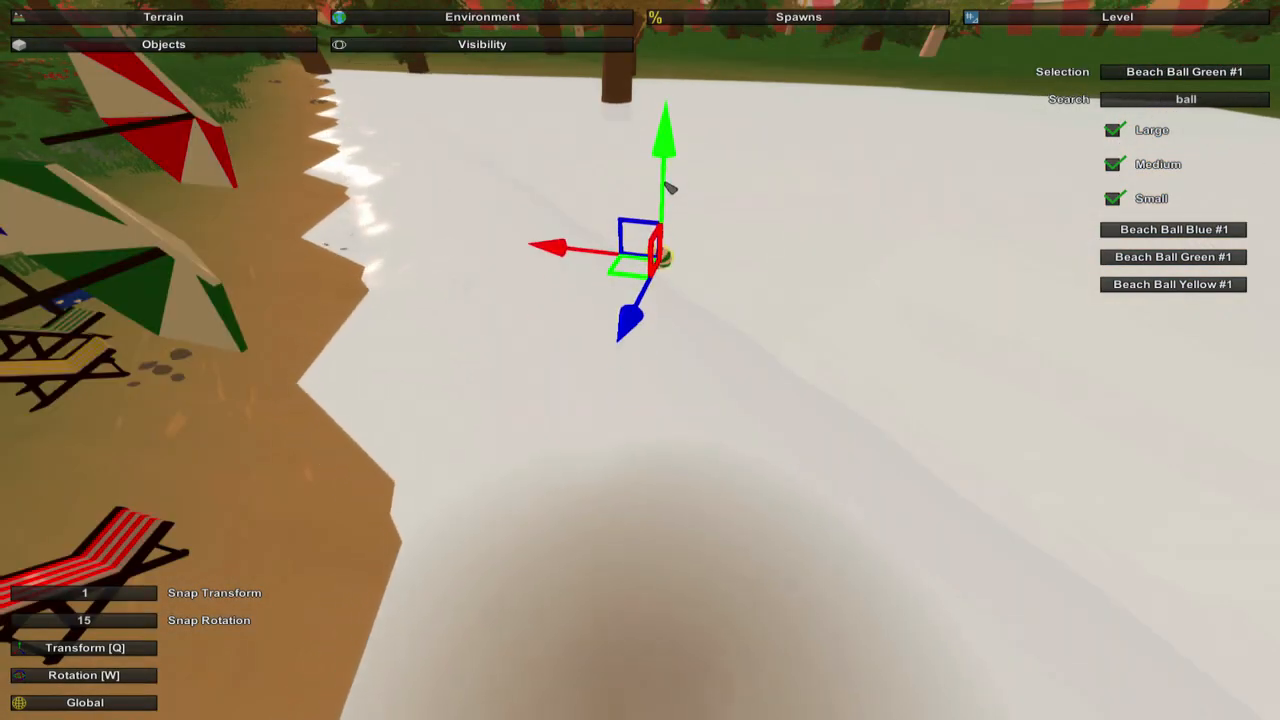
Place a Beach Ball Blue #1 on the sand near the deck chair and coolers
{"action": "left_click", "coordinate": [1173, 284]}
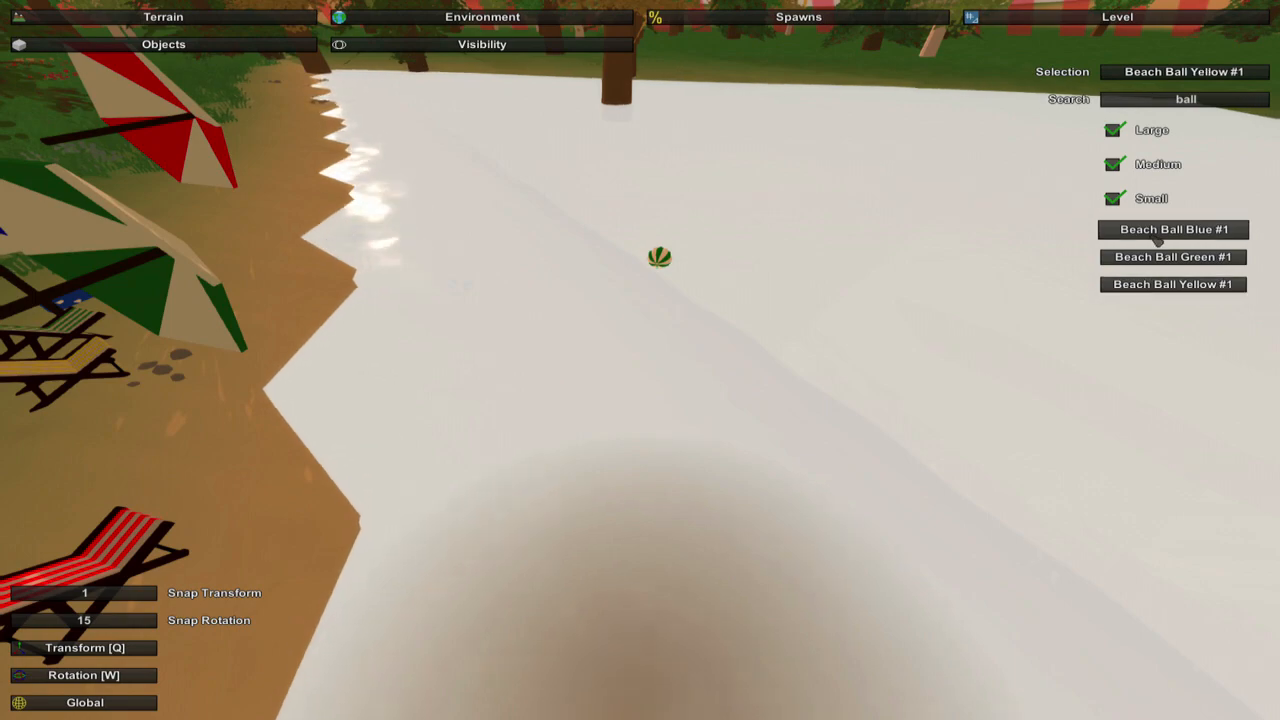
{"action": "key", "text": "e"}
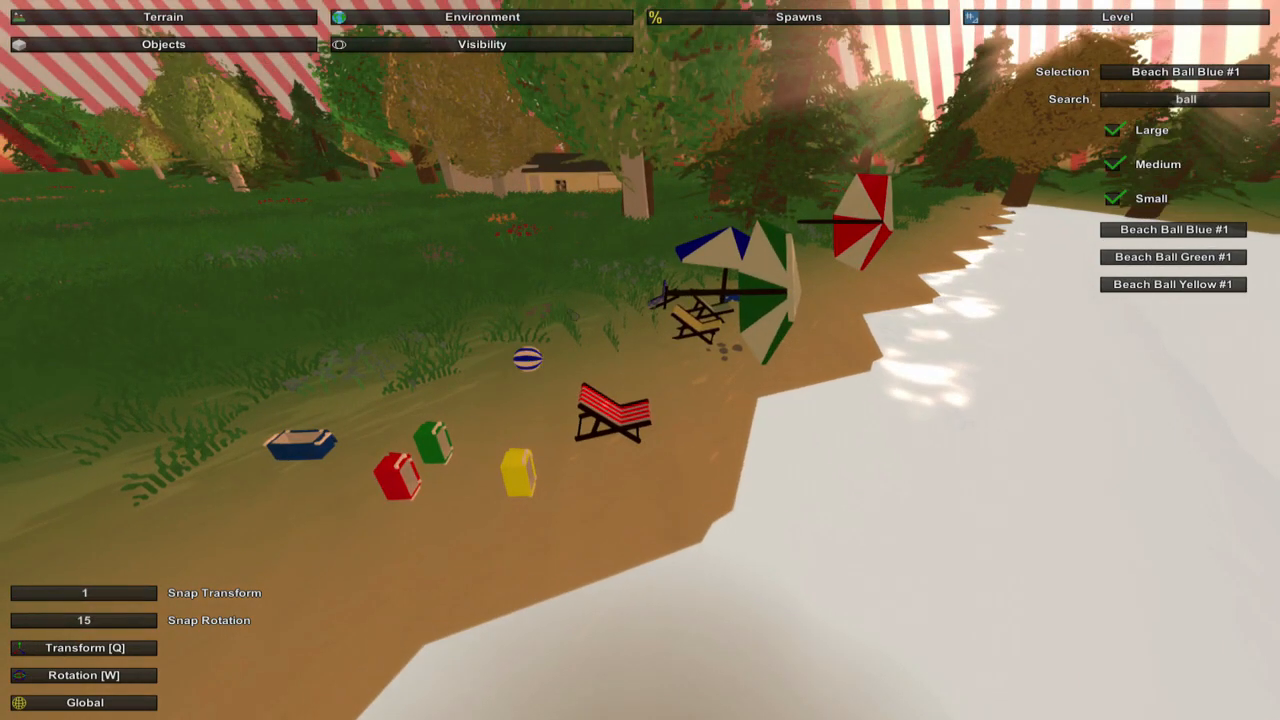
{"action": "key", "text": "w"}
{"action": "key", "text": "s"}
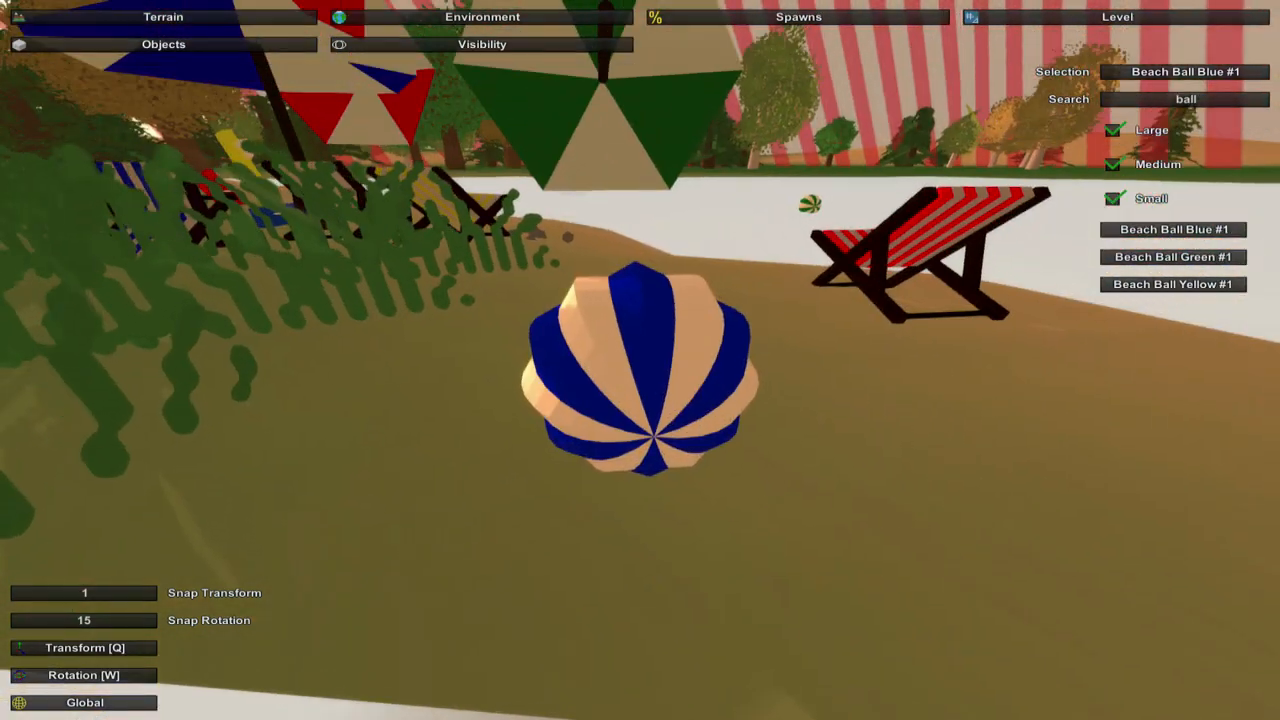
{"action": "key", "text": "w"}
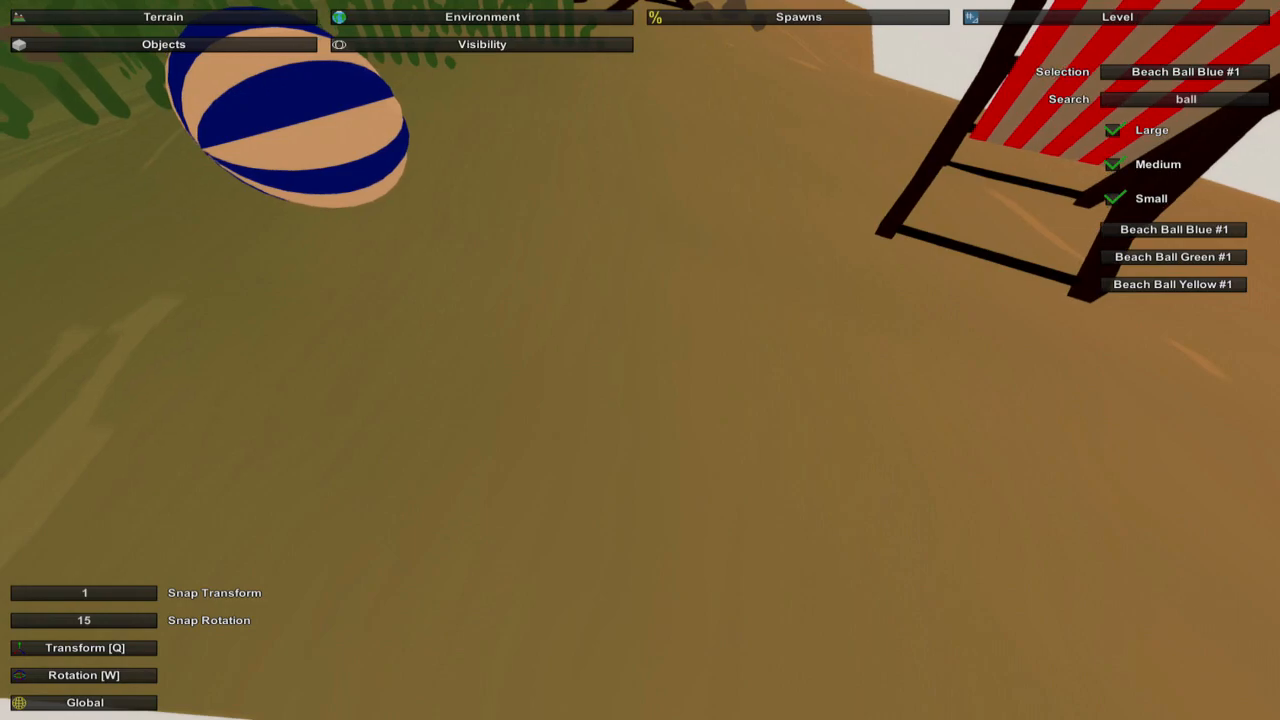
{"action": "key", "text": "s"}
{"action": "key", "text": "s"}
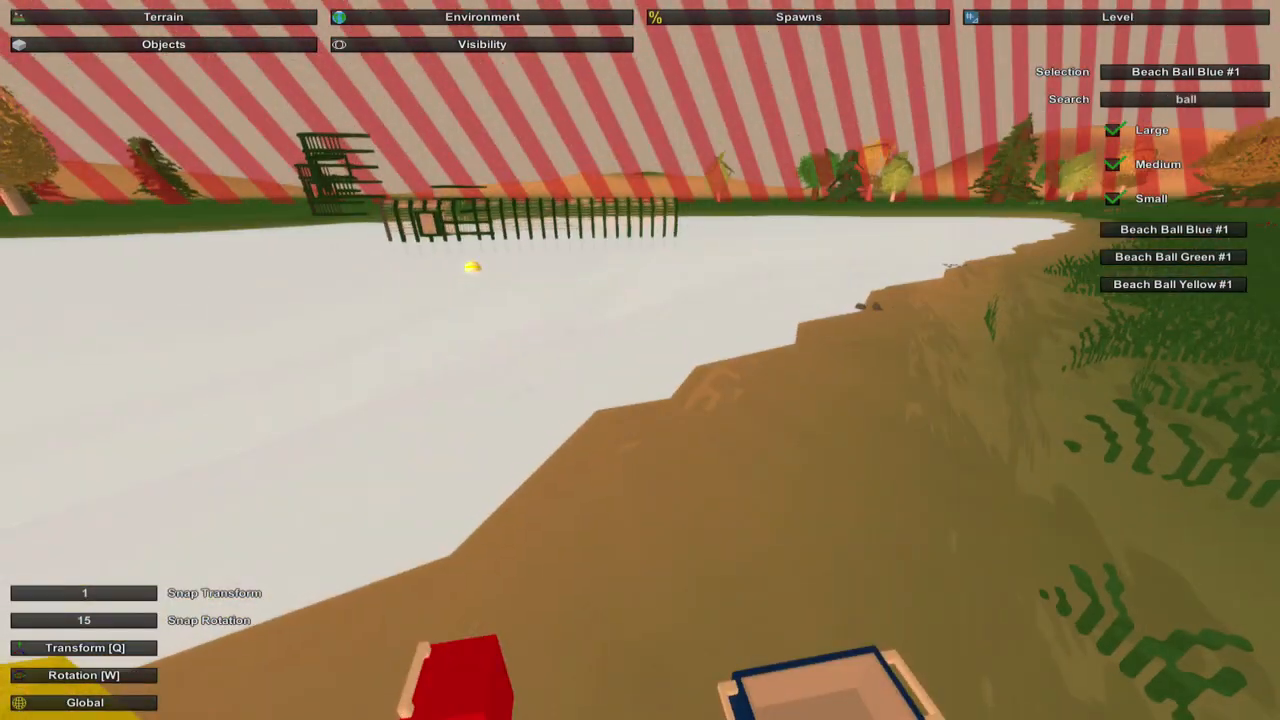
{"action": "key", "text": "s"}
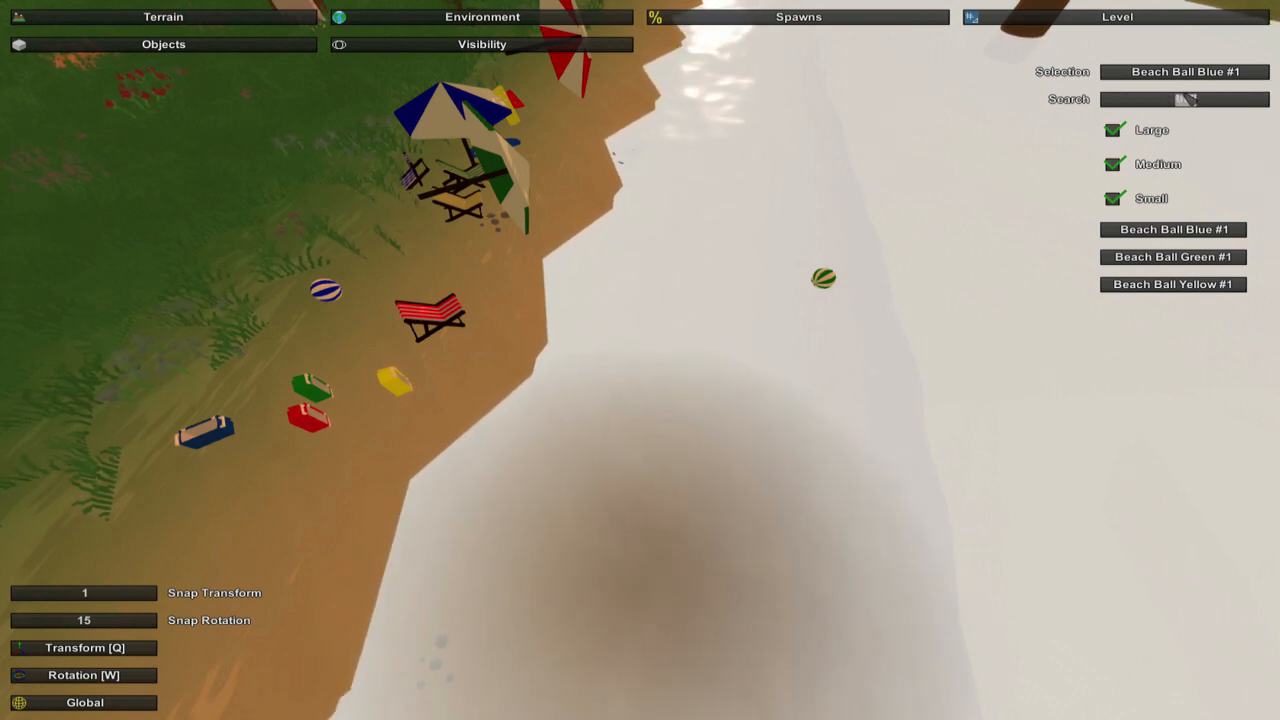
{"action": "type", "text": "bo"}
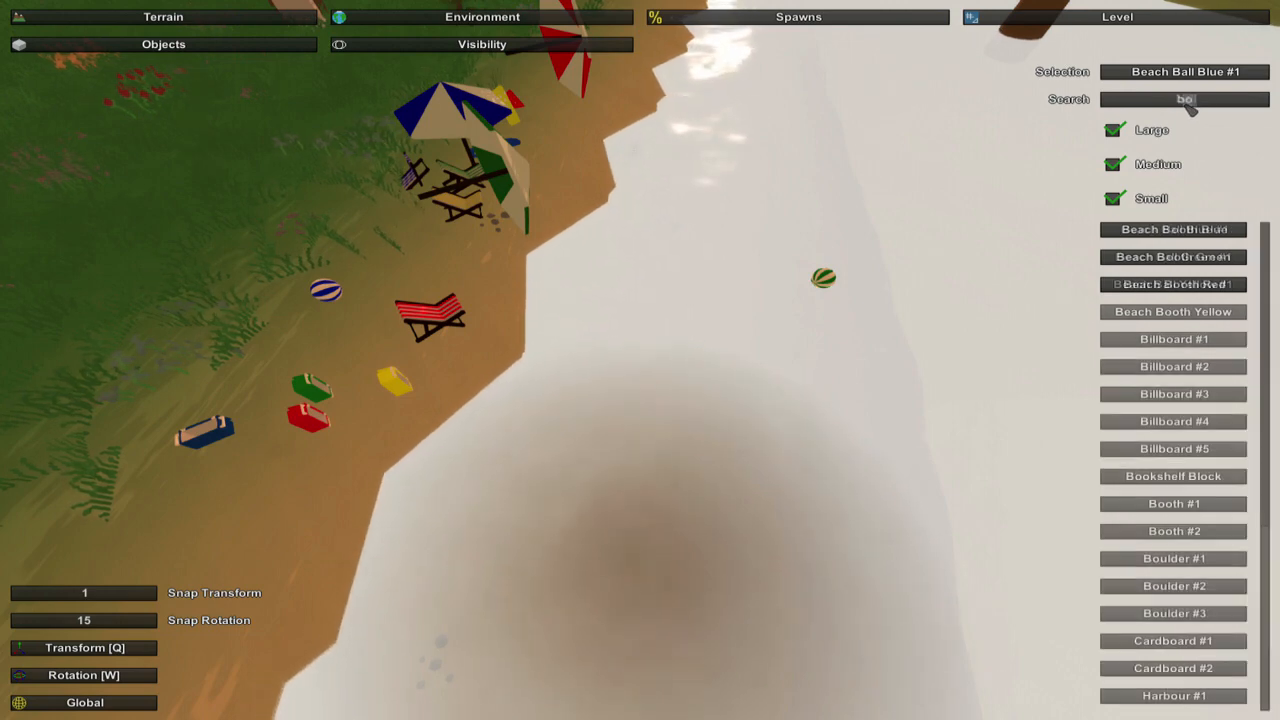
{"action": "type", "text": "oth"}
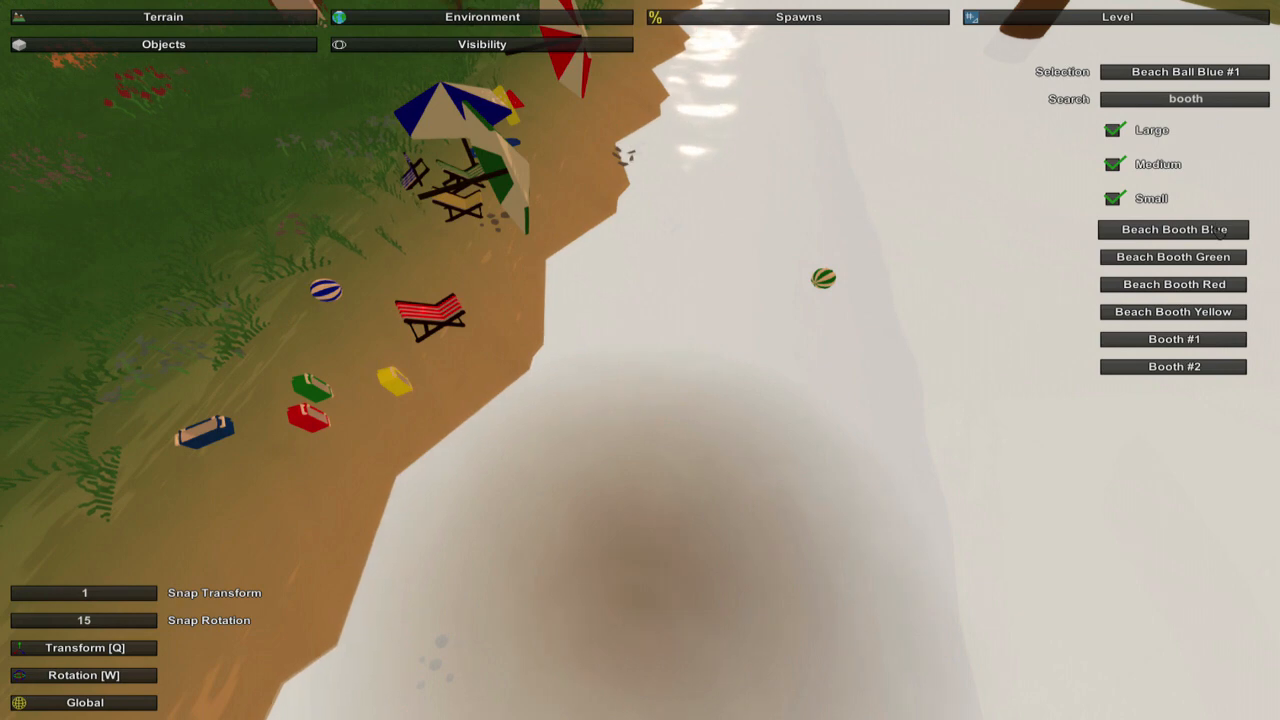
Place a yellow beach booth on the sand and tilt it upright near the grass
{"action": "left_click_drag", "start_coordinate": [1237, 314], "coordinate": [1172, 340]}
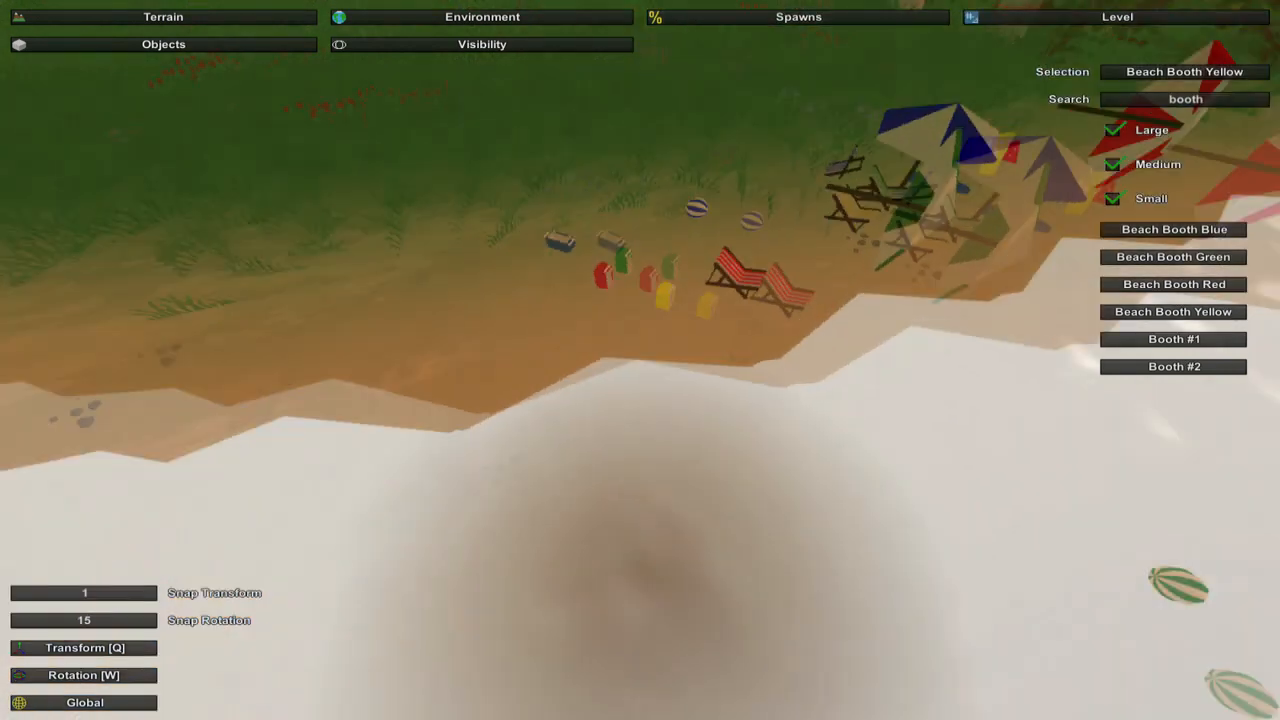
{"action": "left_click", "coordinate": [503, 287]}
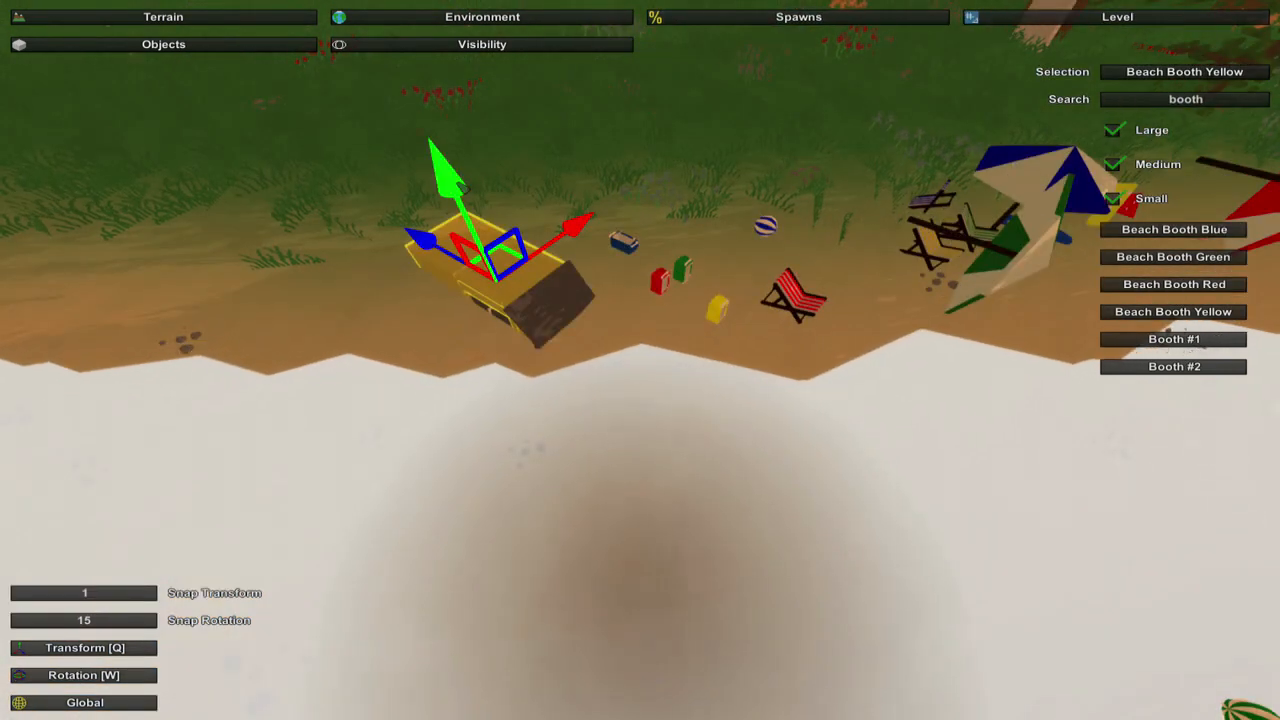
{"action": "left_click_drag", "start_coordinate": [463, 187], "coordinate": [427, 118]}
{"action": "left_click", "coordinate": [140, 675]}
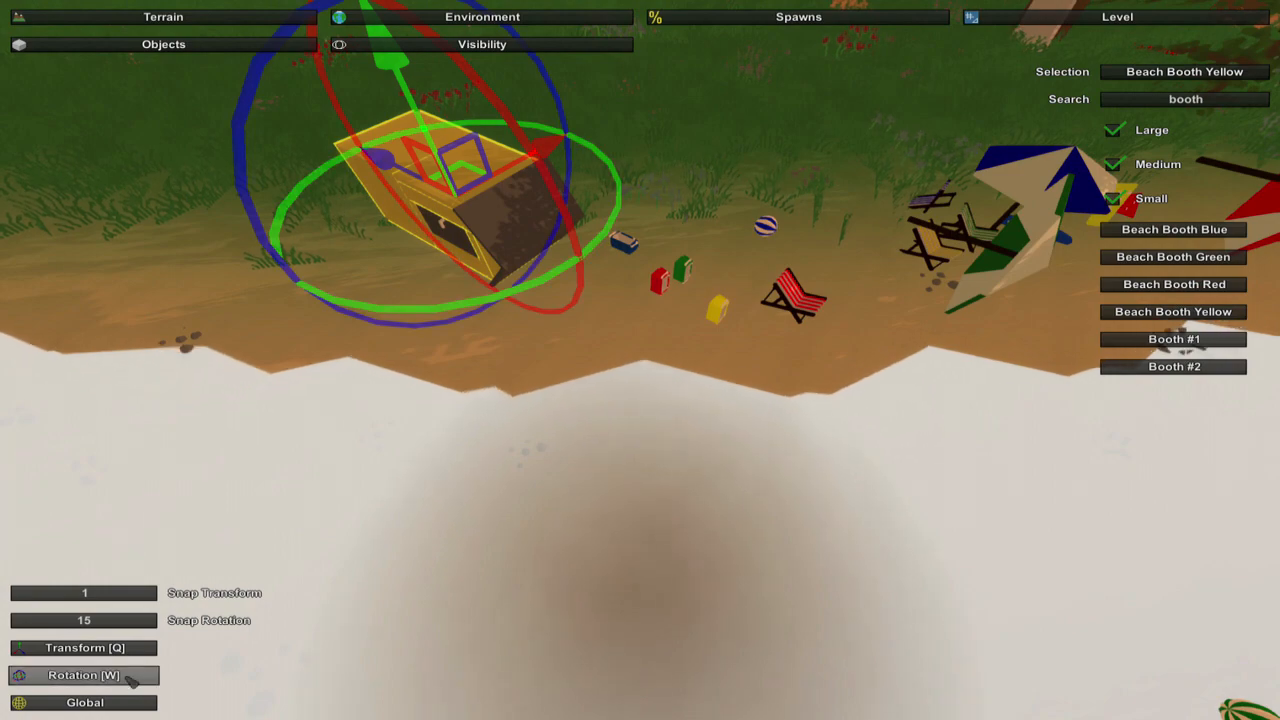
{"action": "key", "text": "w"}
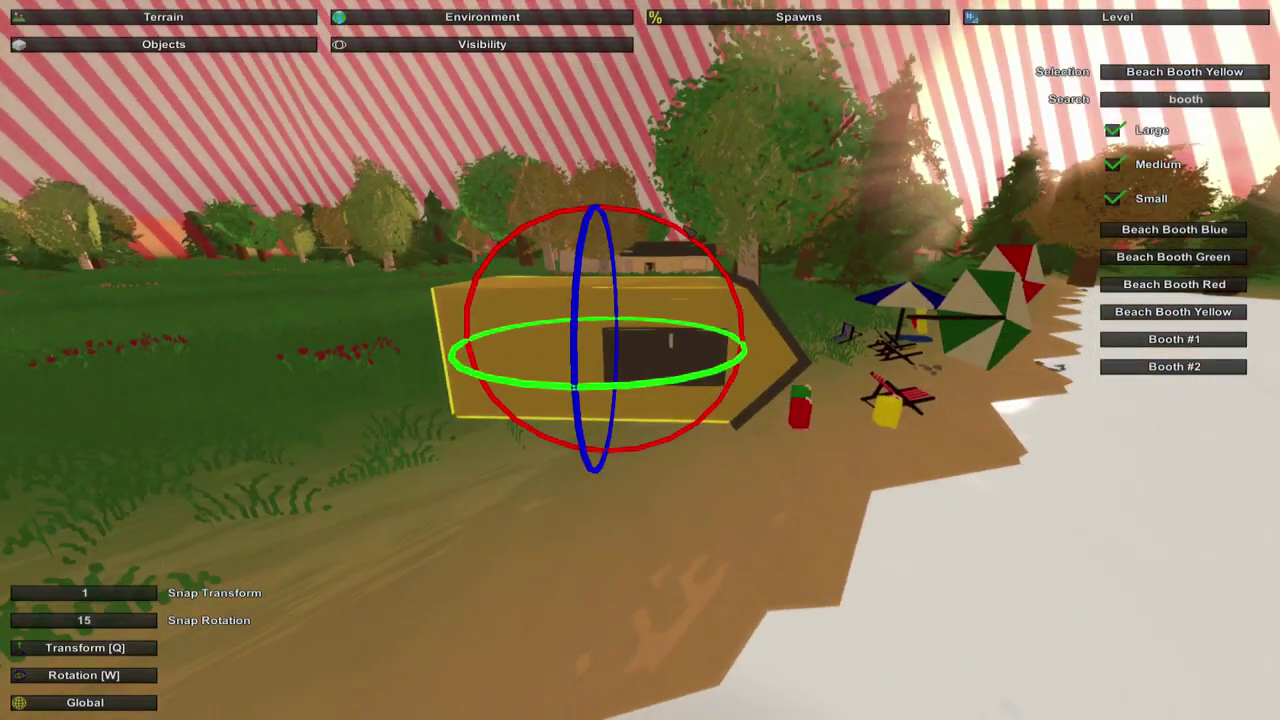
{"action": "mouse_move", "coordinate": [688, 230]}
{"action": "left_mouse_down"}
{"action": "mouse_move", "coordinate": [595, 217]}
{"action": "mouse_move", "coordinate": [612, 219]}
{"action": "left_mouse_up"}
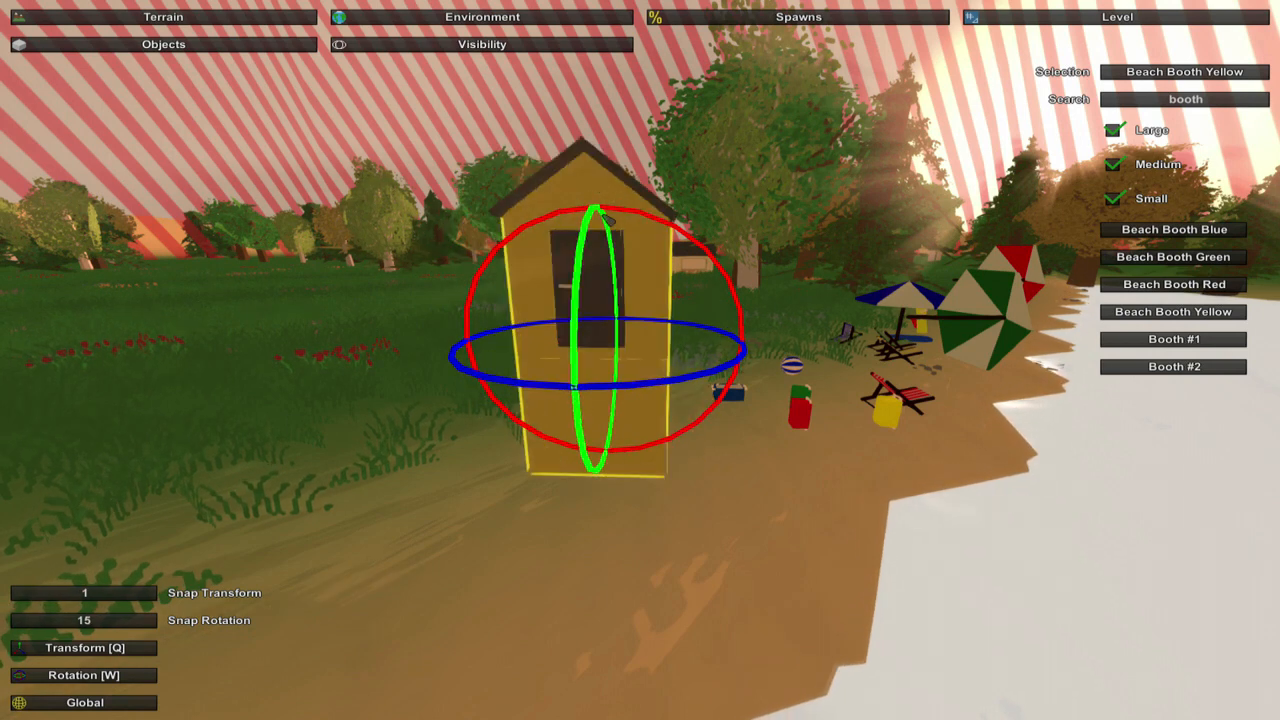
Lower the yellow booth onto the sand and choose Beach Booth Green to place next
{"action": "left_click", "coordinate": [85, 647]}
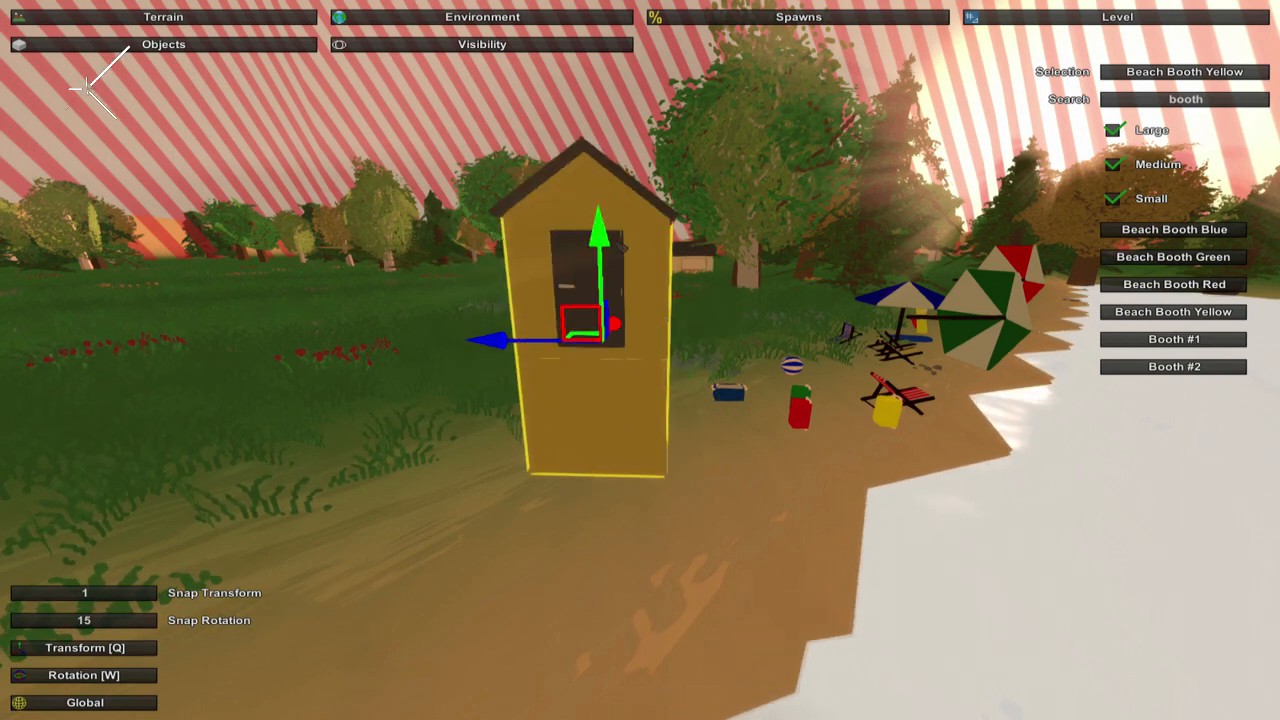
{"action": "left_click_drag", "start_coordinate": [600, 250], "coordinate": [603, 385]}
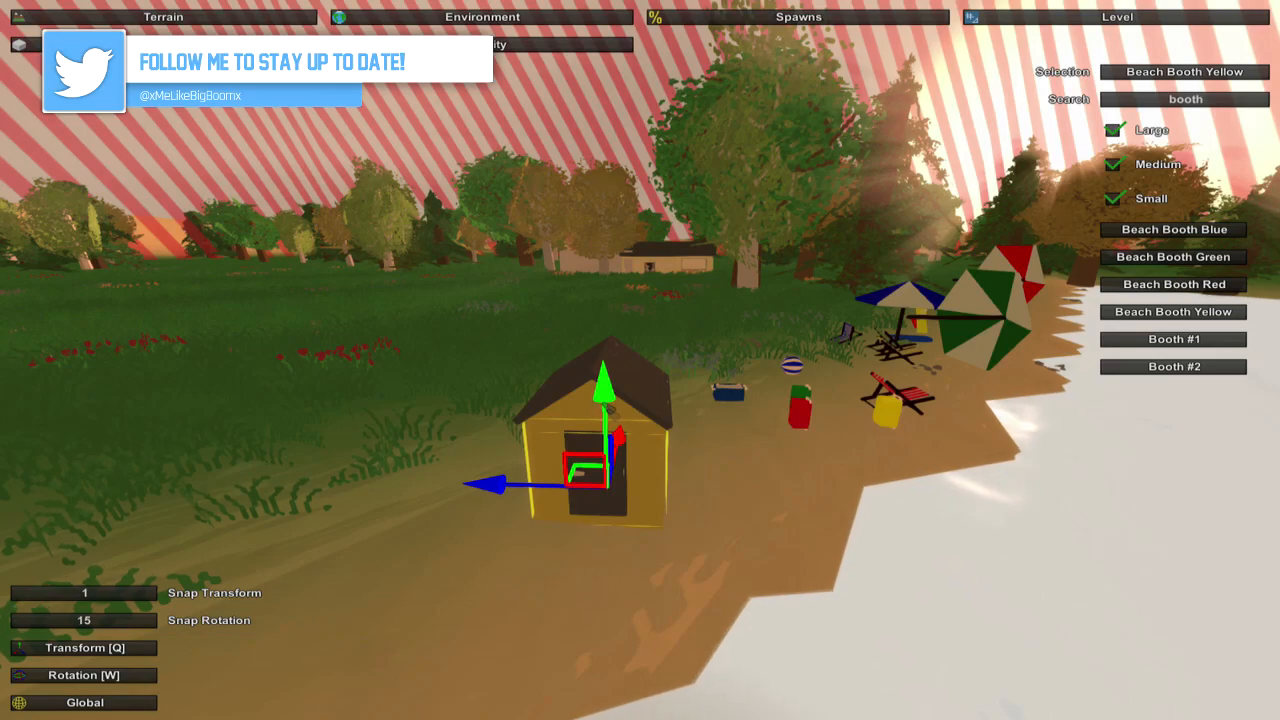
{"action": "key", "text": "w"}
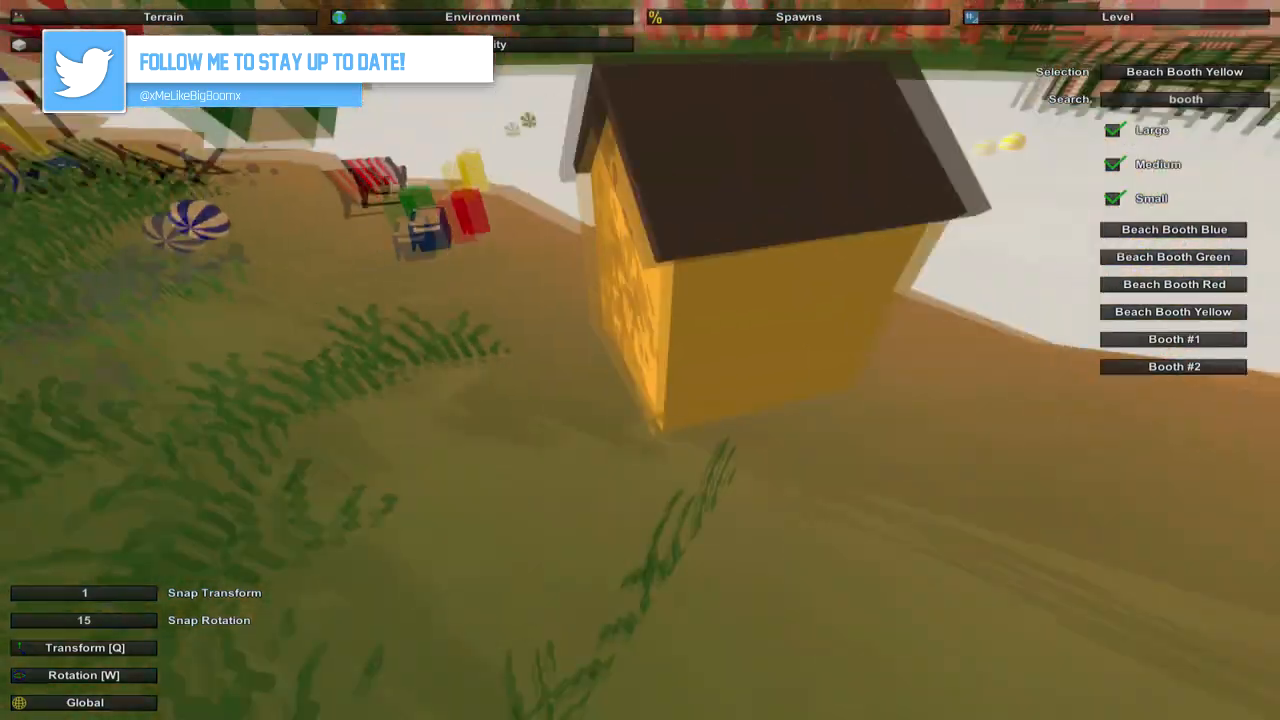
{"action": "key", "text": "d"}
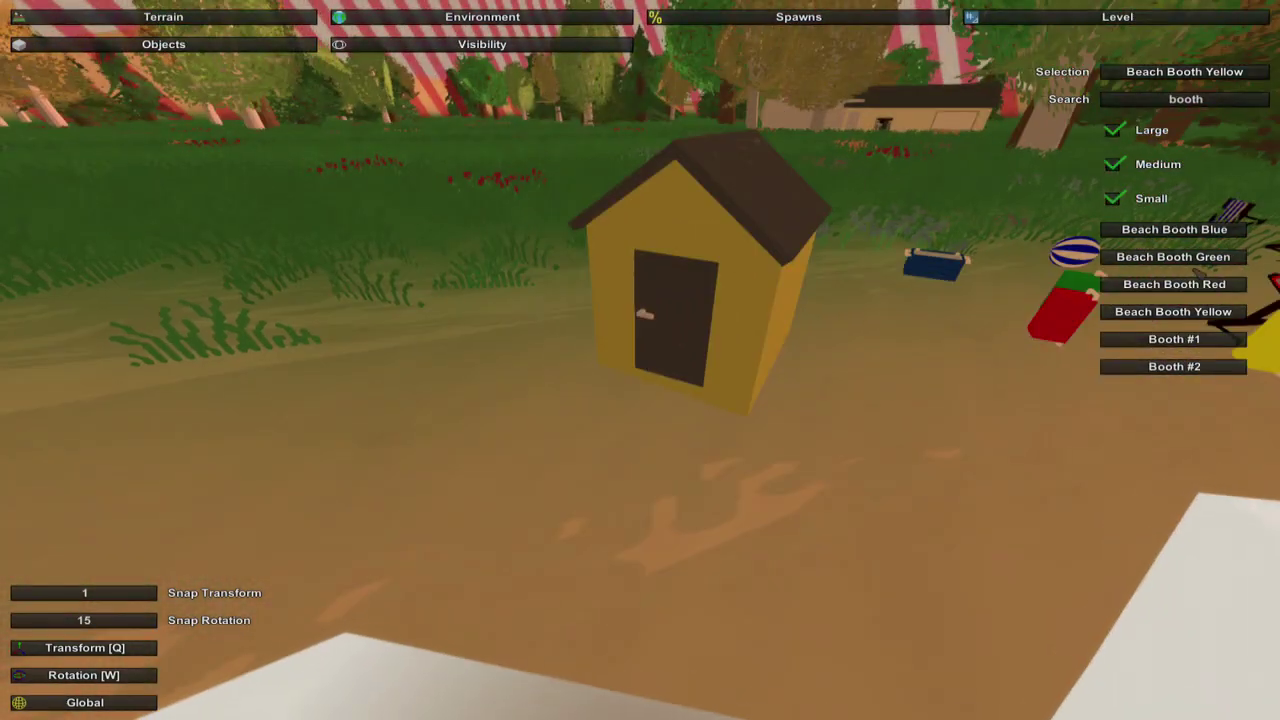
{"action": "left_click", "coordinate": [1173, 257]}
Place green and red beach booths beside the yellow one and rotate each
{"action": "key", "text": "e"}
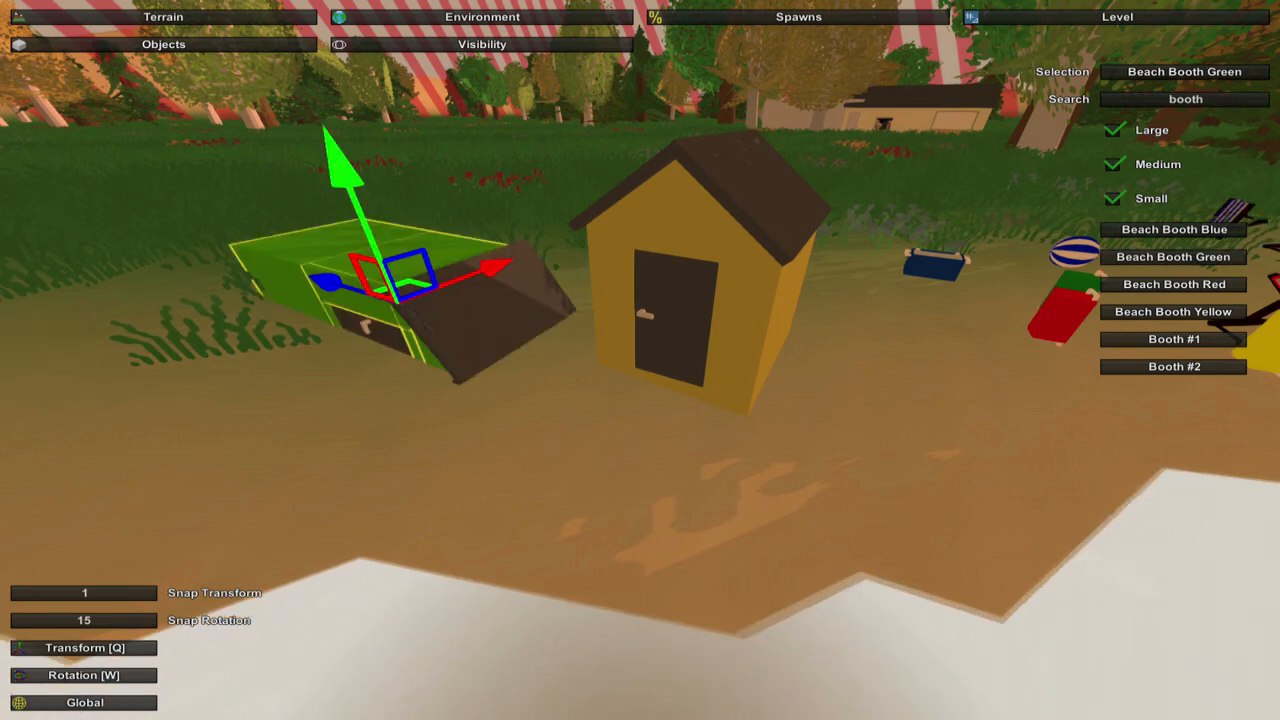
{"action": "left_click_drag", "start_coordinate": [392, 196], "coordinate": [535, 378]}
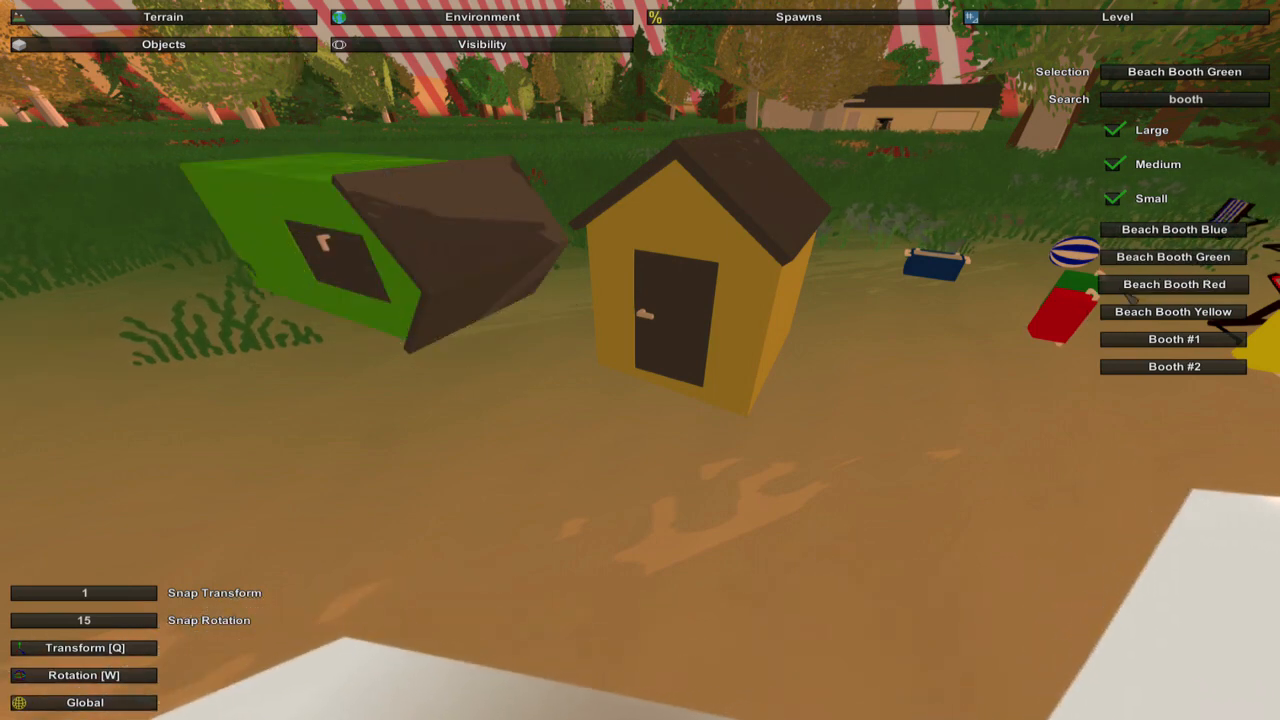
{"action": "key", "text": "e"}
{"action": "left_click_drag", "start_coordinate": [535, 378], "coordinate": [1079, 431]}
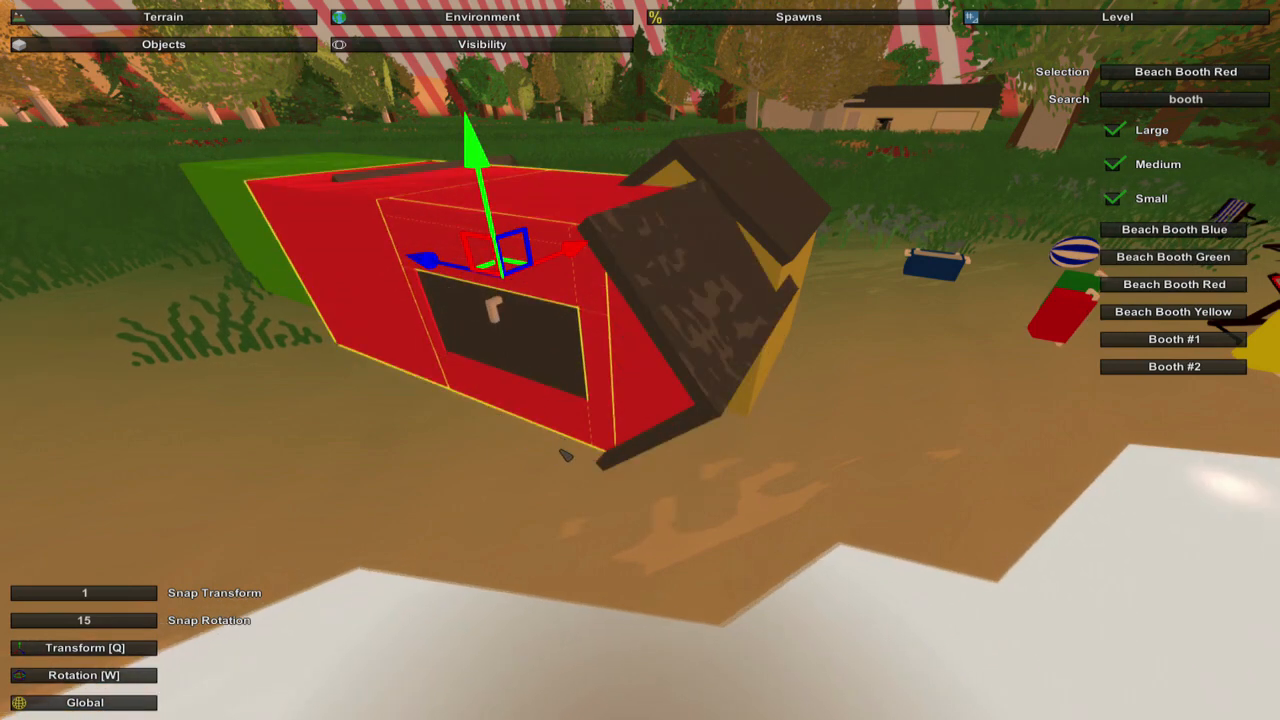
Reselect Beach Booth Yellow and adjust the yellow booth's position and angle
{"action": "left_click", "coordinate": [1173, 311]}
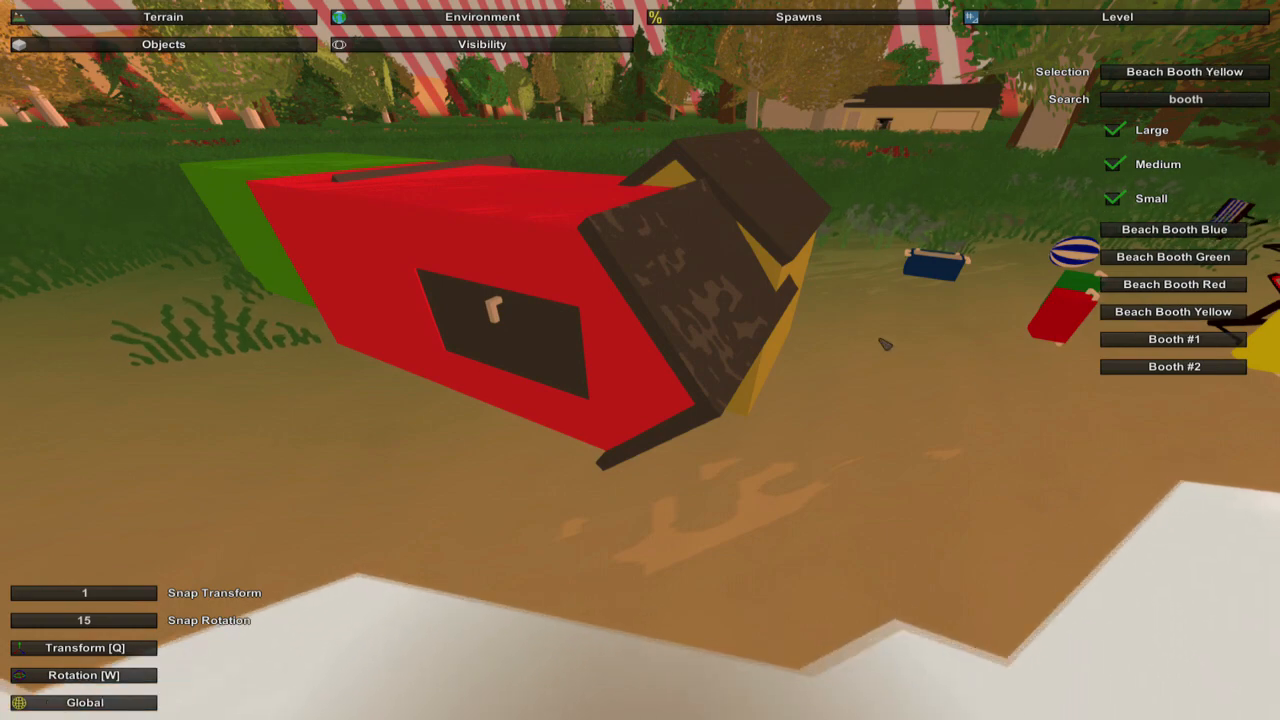
{"action": "key", "text": "s"}
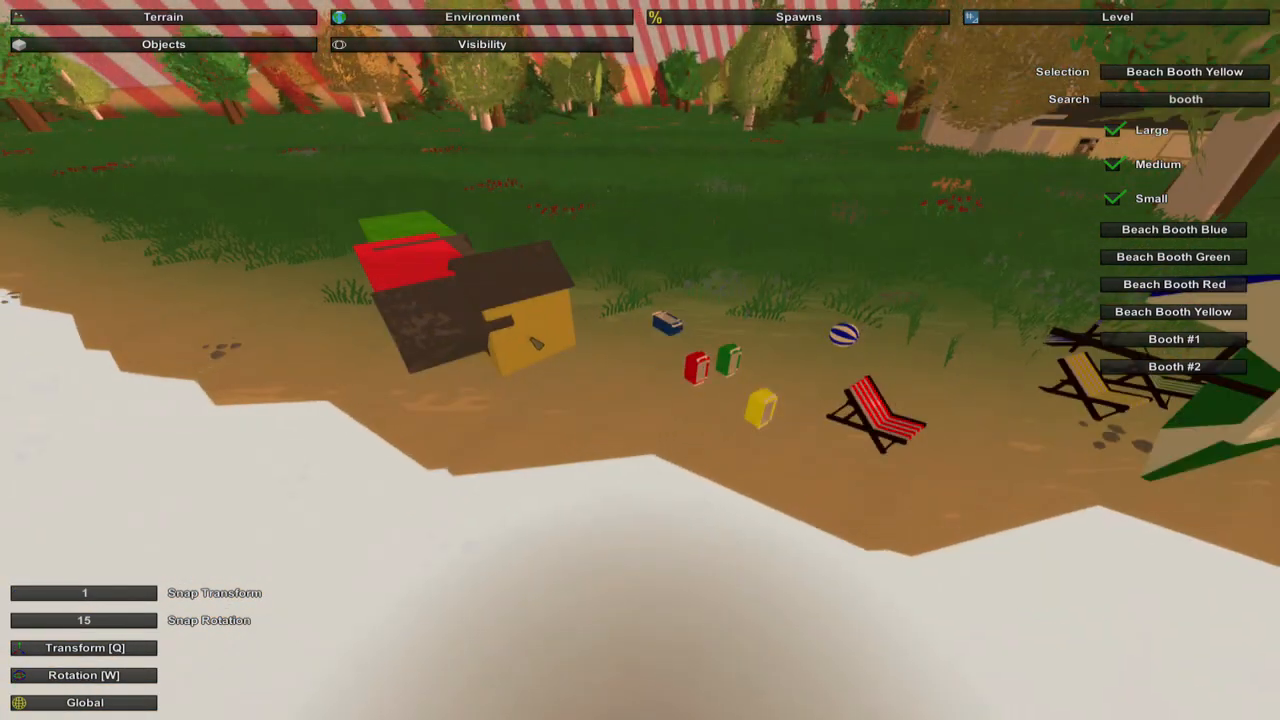
{"action": "key", "text": "e"}
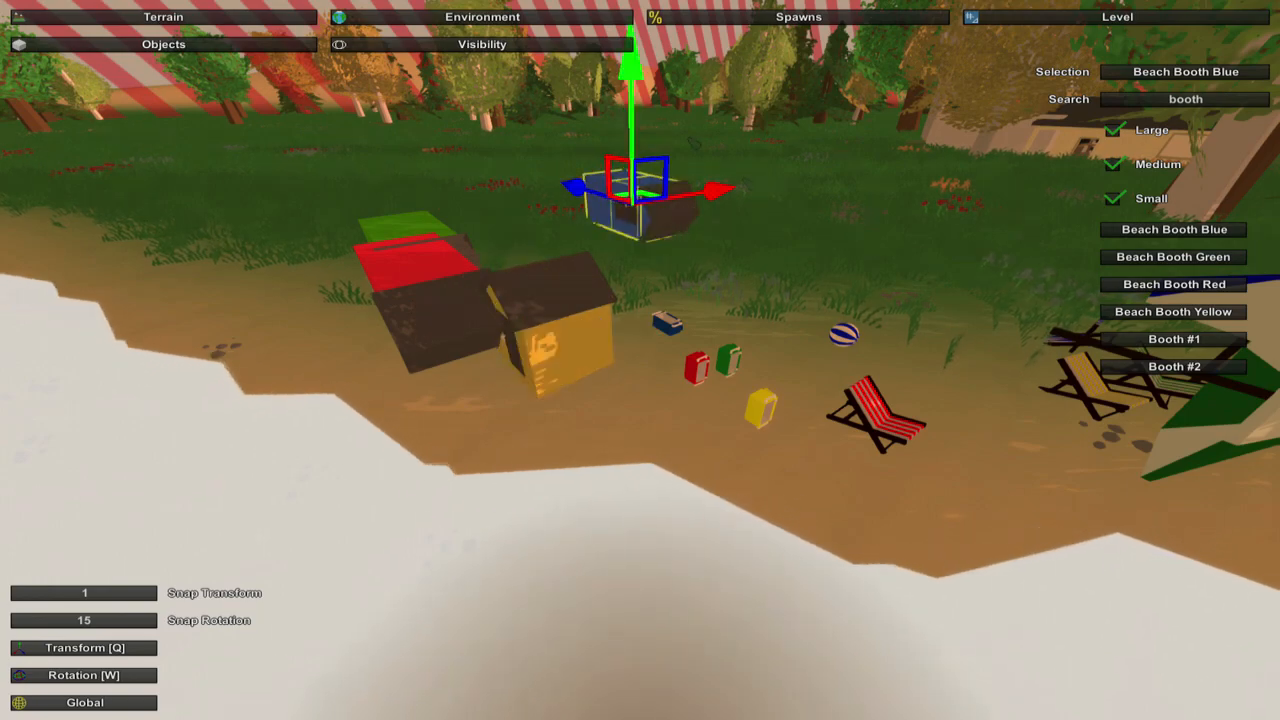
{"action": "key", "text": "w"}
{"action": "key", "text": "s"}
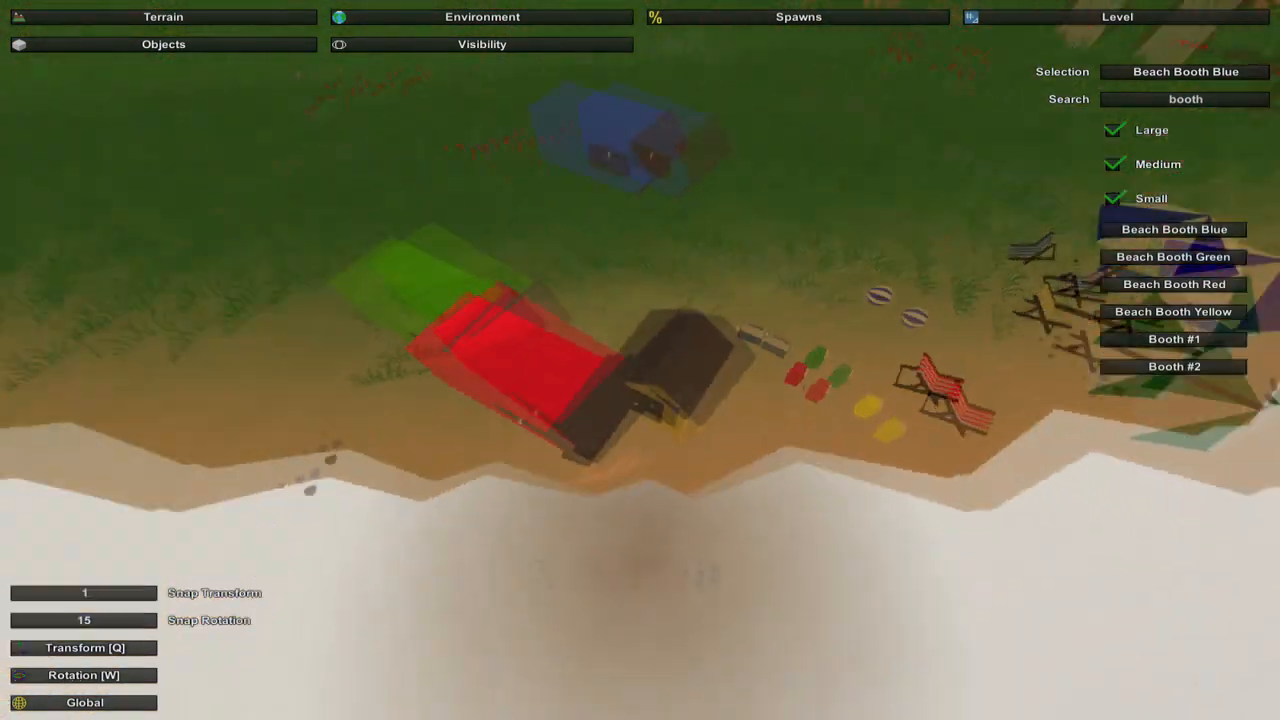
Delete the red, green and blue booths and move the yellow booth to the grass edge
{"action": "left_click", "coordinate": [514, 314]}
{"action": "key", "text": "Delete"}
{"action": "left_click", "coordinate": [686, 162]}
{"action": "key", "text": "Delete"}
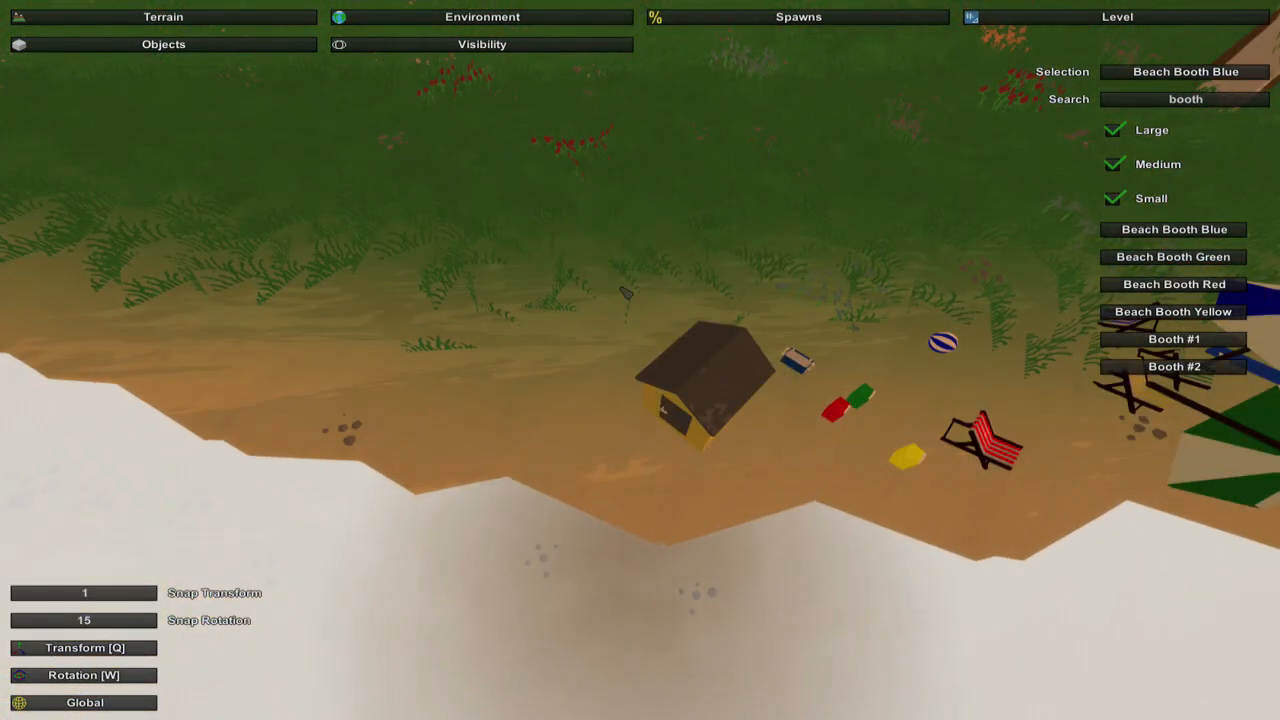
{"action": "left_click", "coordinate": [690, 375]}
{"action": "left_click_drag", "start_coordinate": [714, 290], "coordinate": [714, 210]}
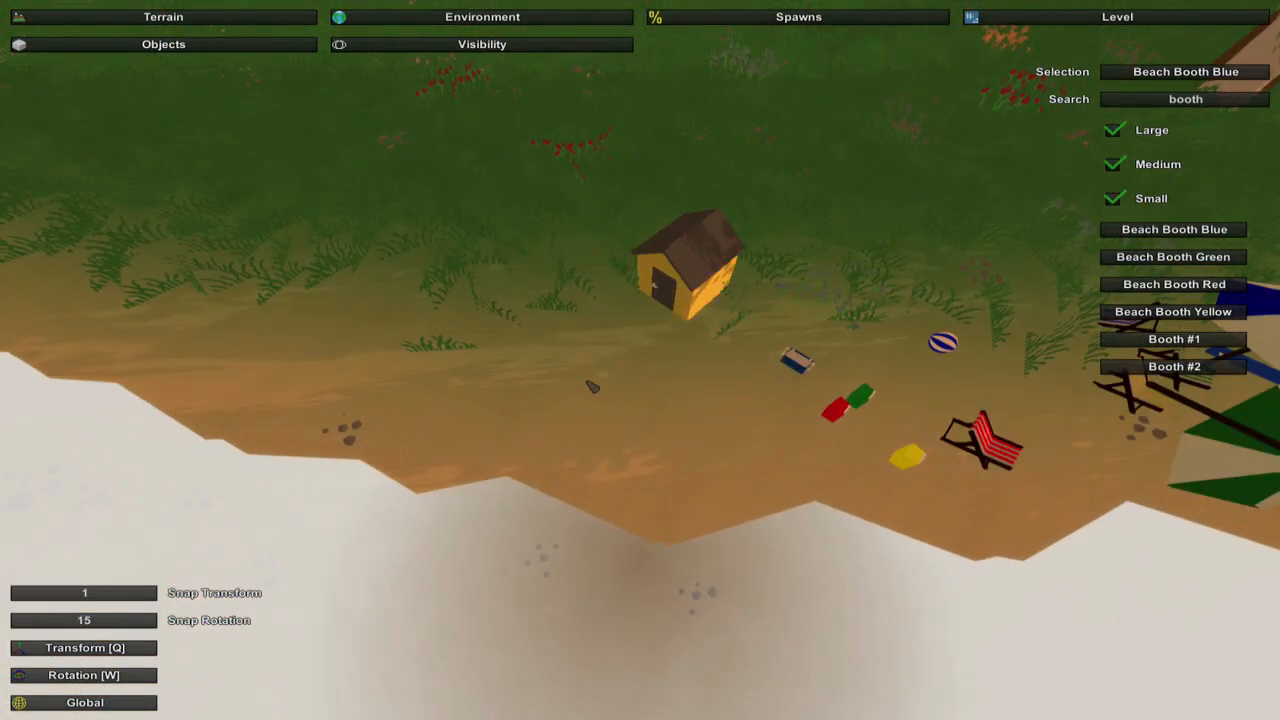
Clear the booth search so the full object list shows again
{"action": "key", "text": "w"}
{"action": "key", "text": "s"}
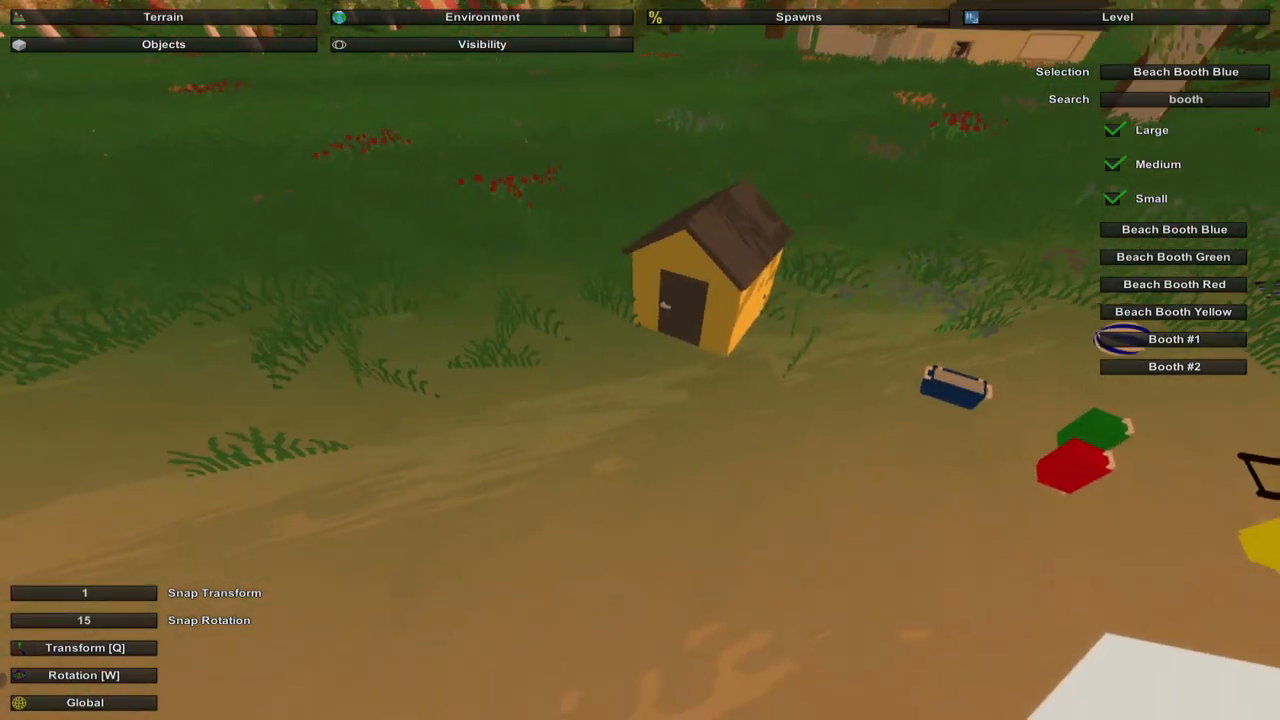
{"action": "key", "text": "s"}
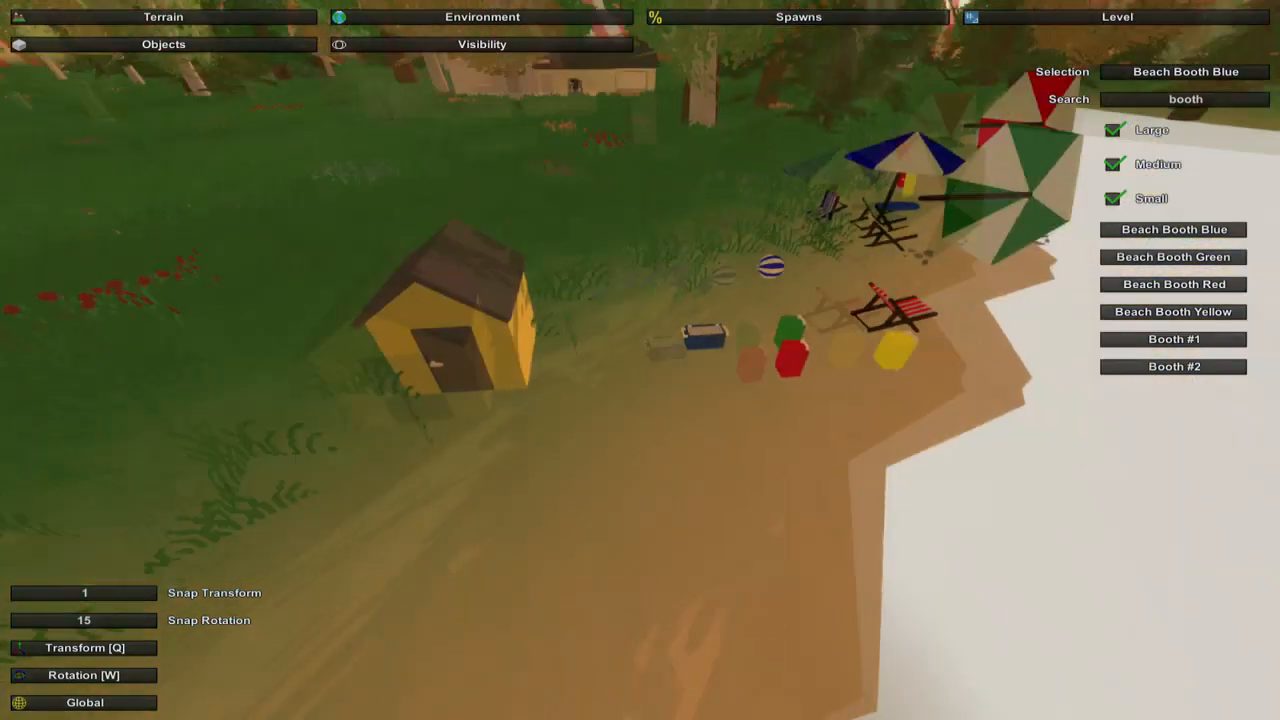
{"action": "key", "text": "a"}
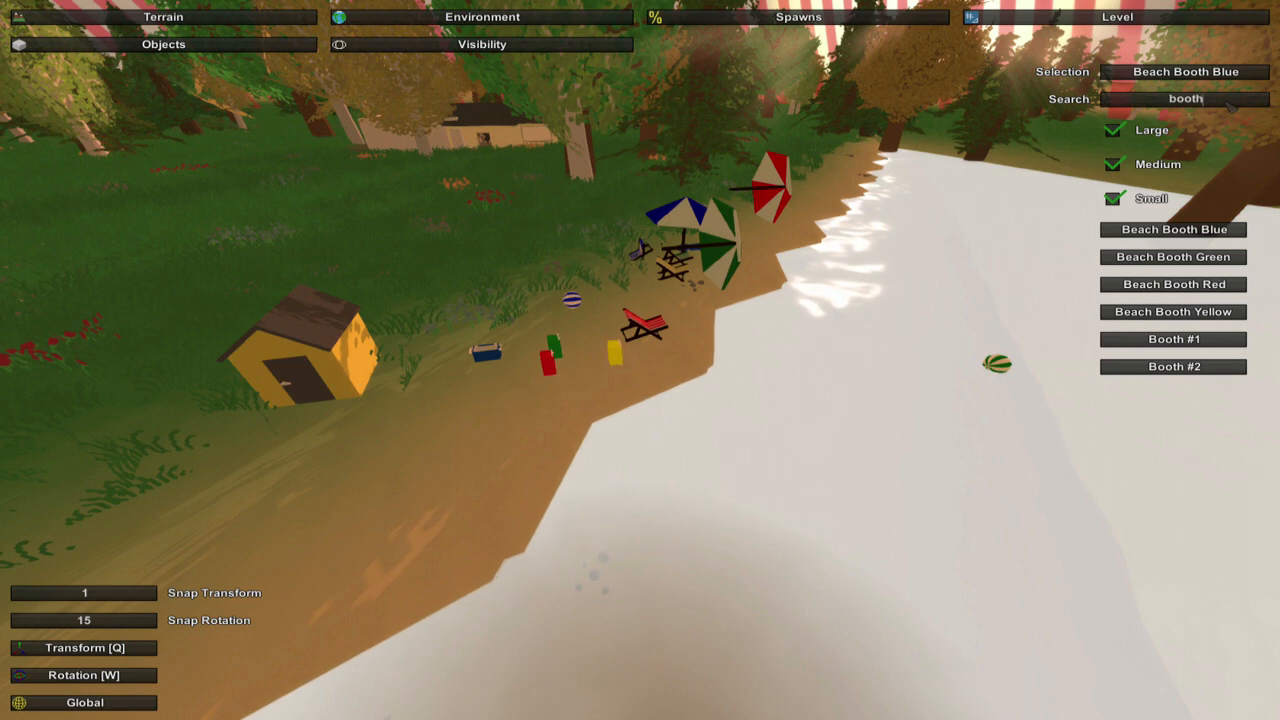
{"action": "key", "text": "BackSpace"}
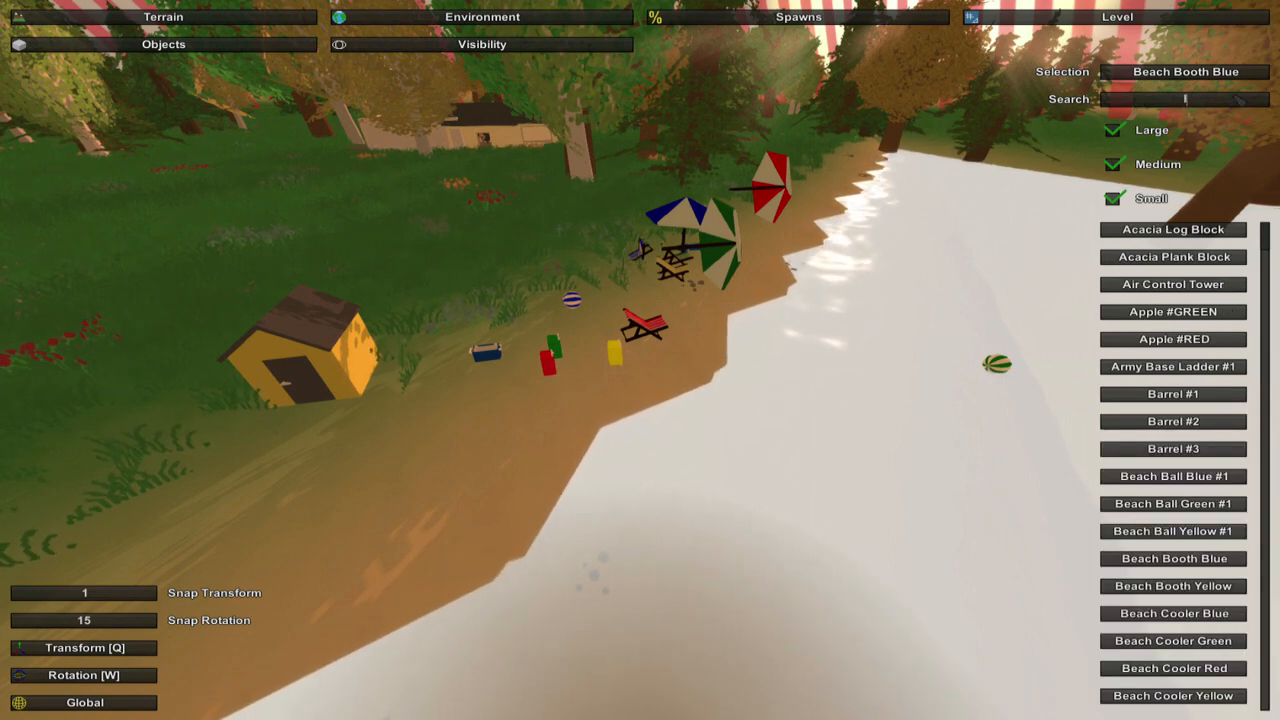
{"action": "type", "text": "lifa"}
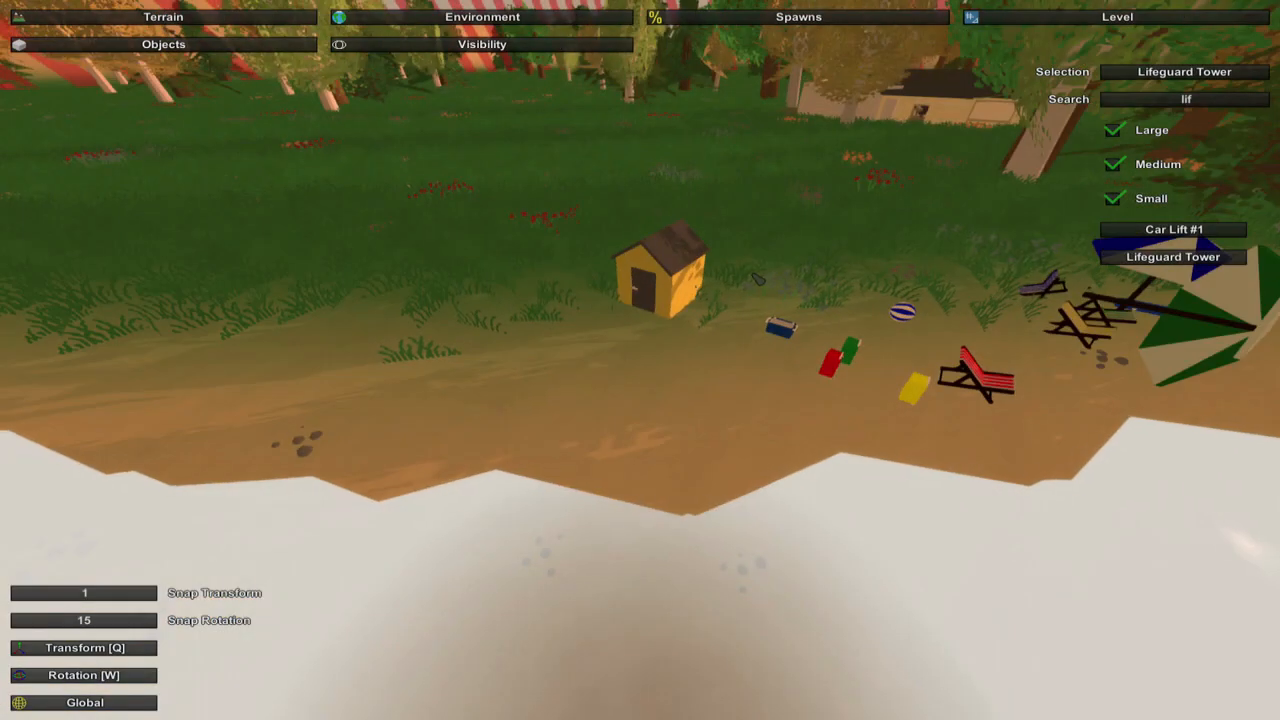
{"action": "type", "text": "w"}
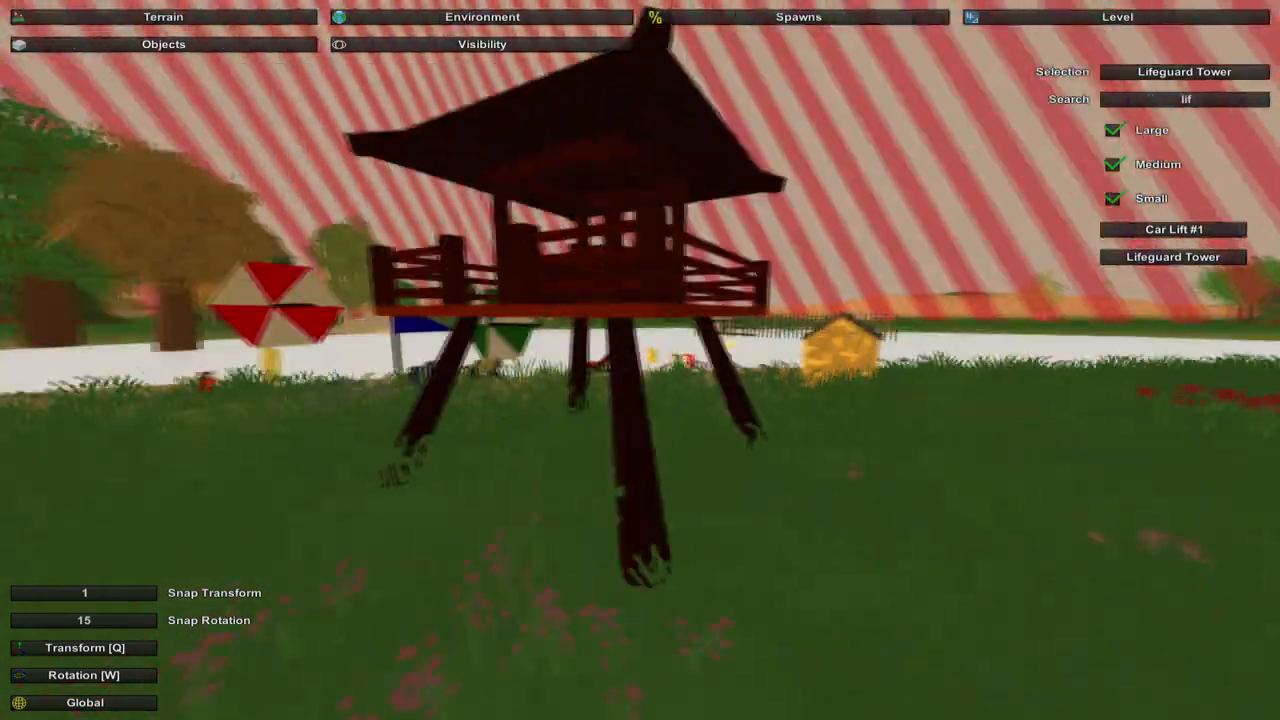
{"action": "type", "text": "w"}
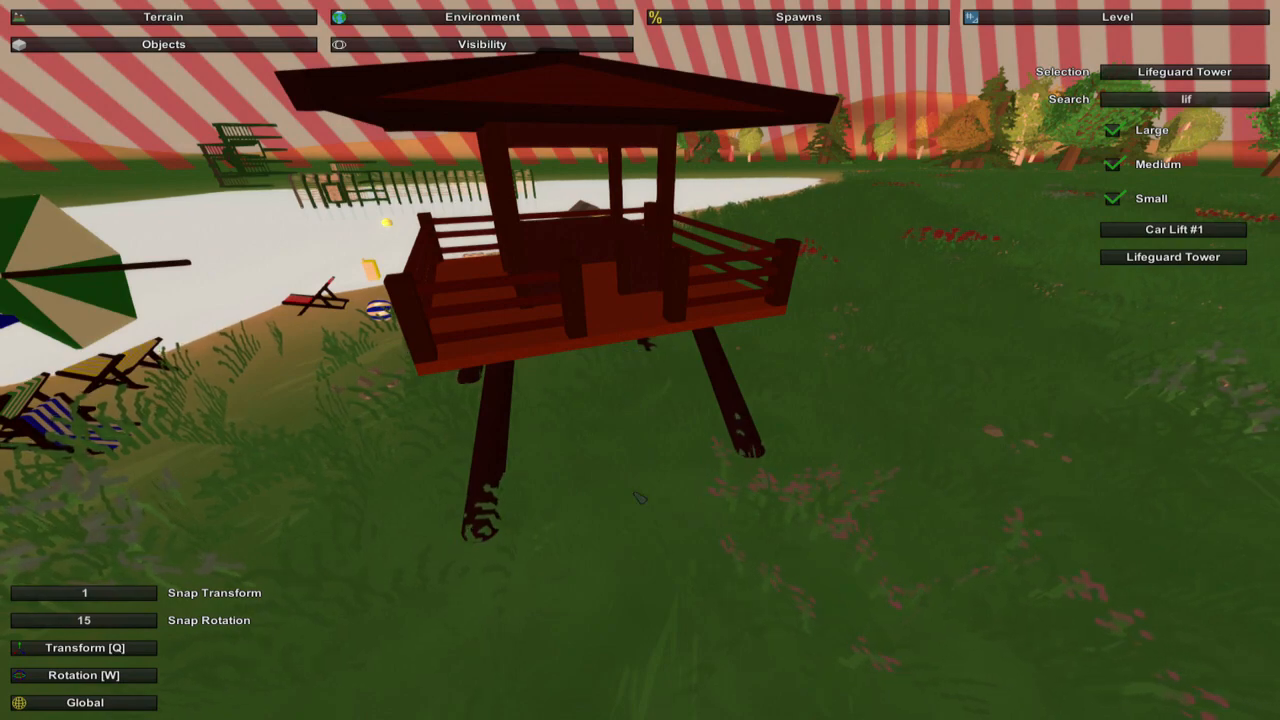
{"action": "type", "text": "w"}
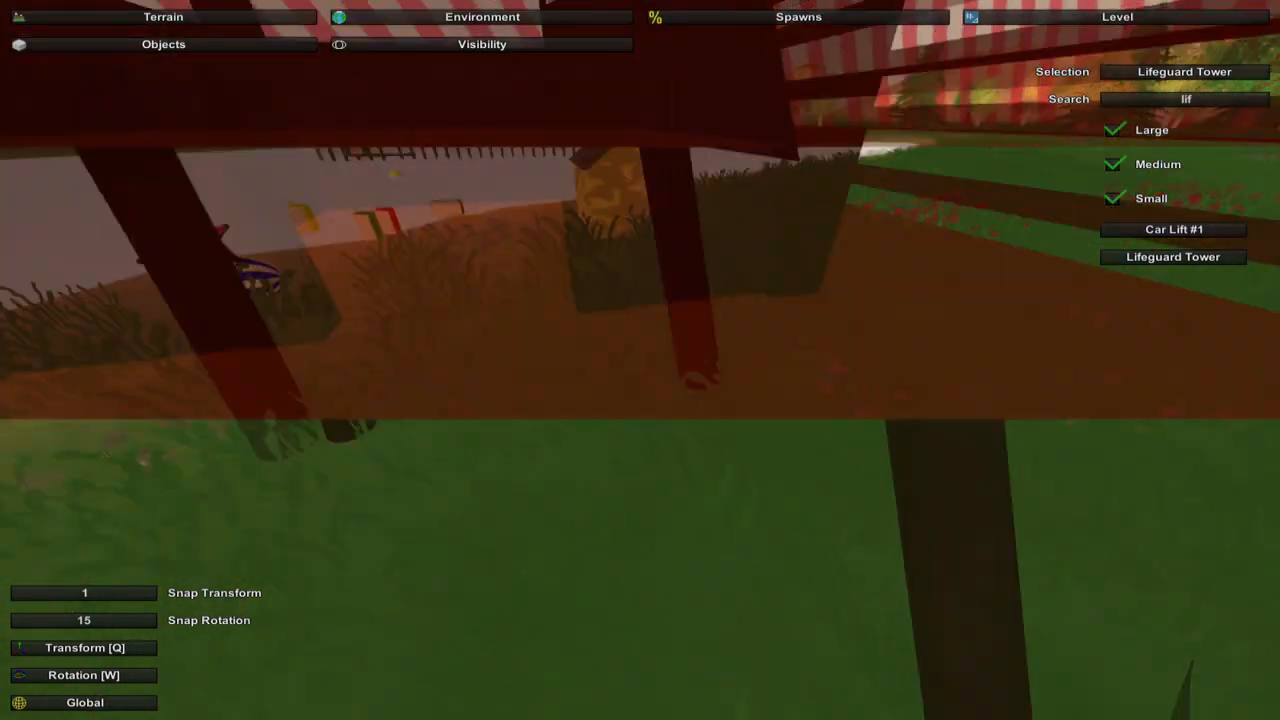
{"action": "type", "text": "s"}
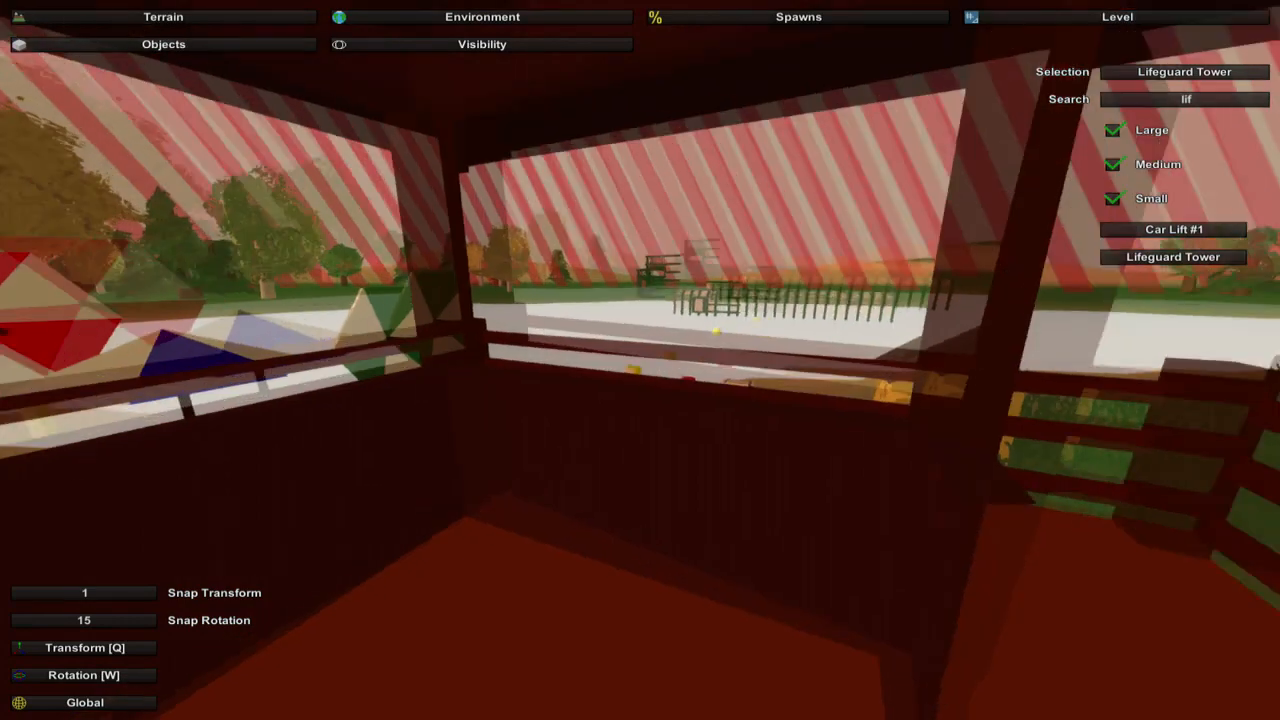
{"action": "type", "text": "s"}
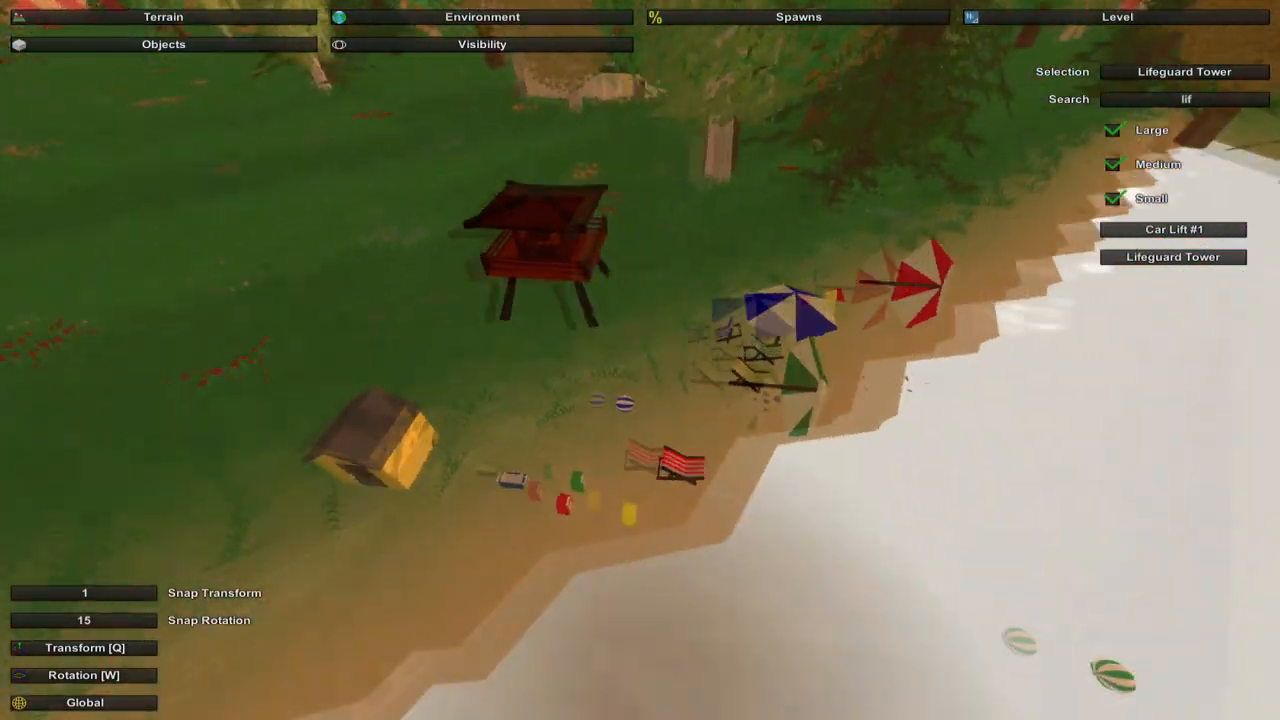
{"action": "type", "text": "w"}
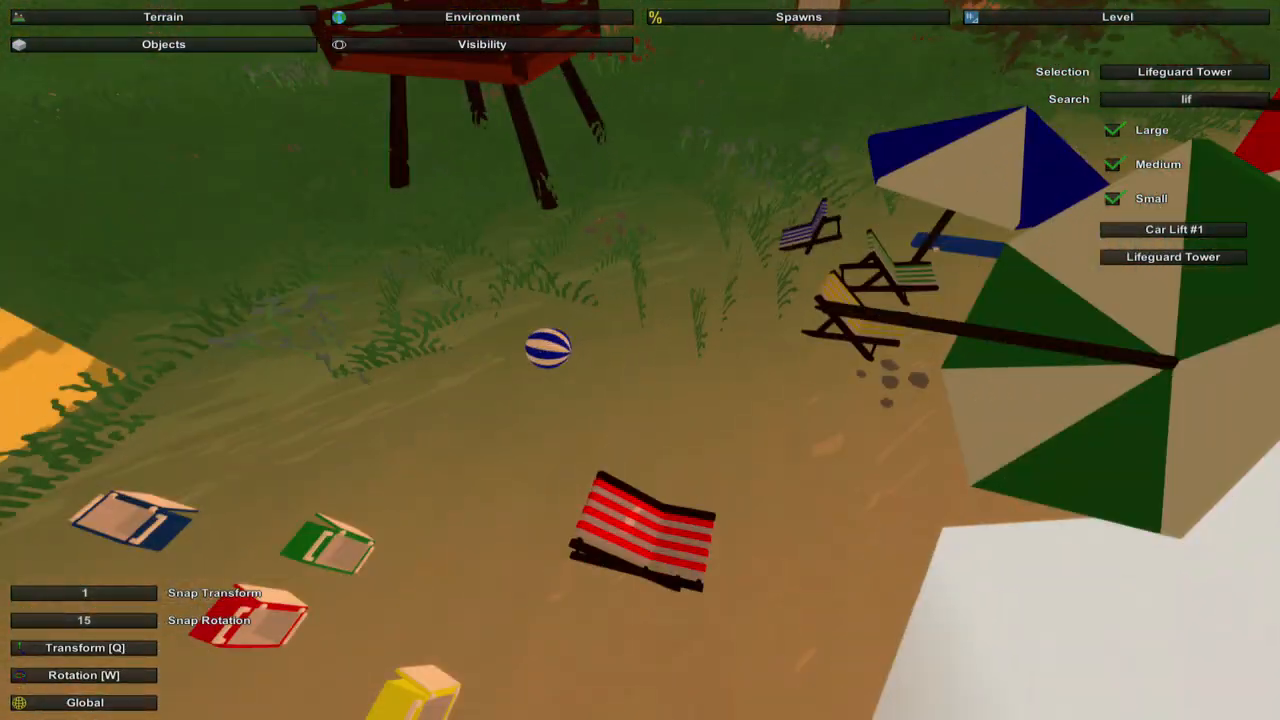
{"action": "type", "text": "sa"}
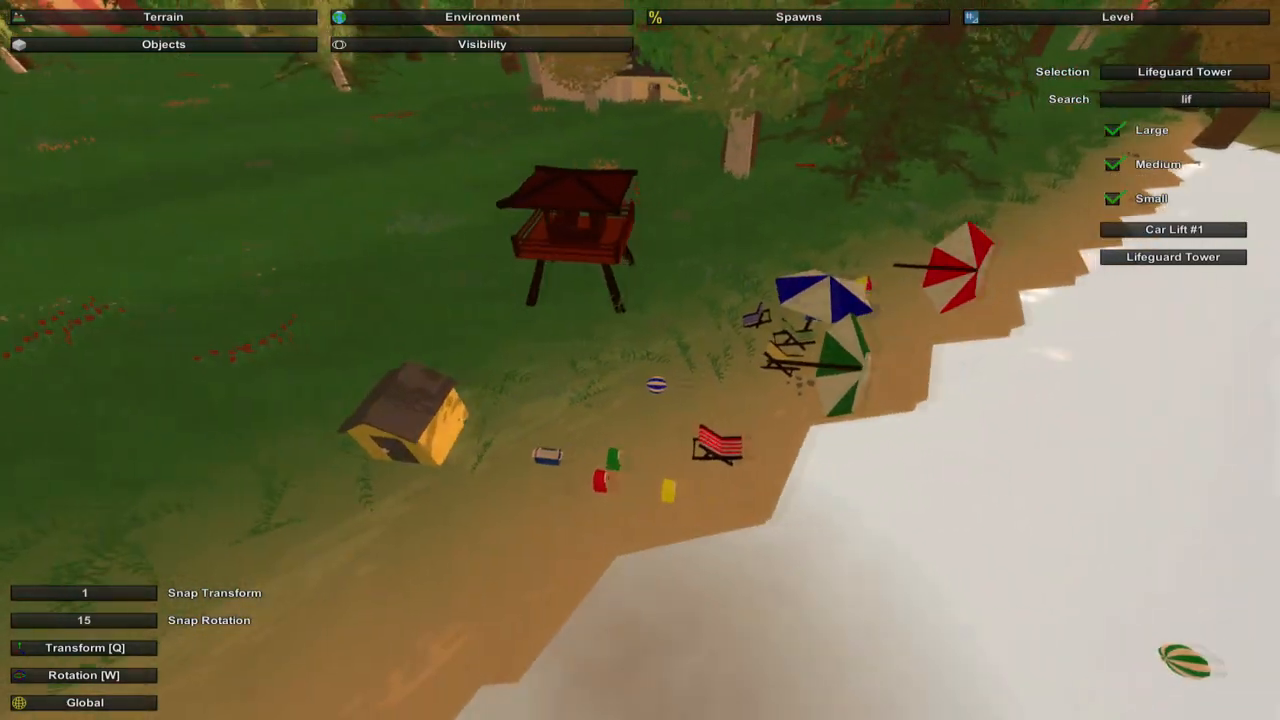
{"action": "type", "text": "a"}
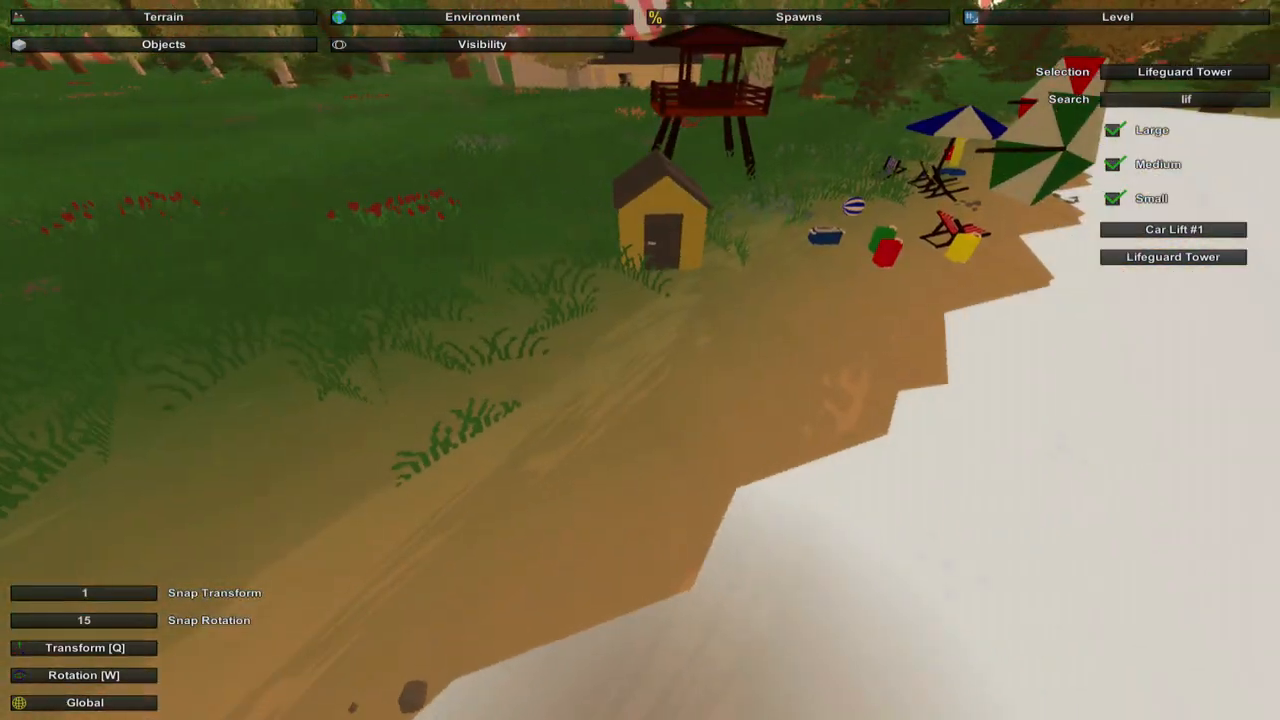
{"action": "type", "text": "s"}
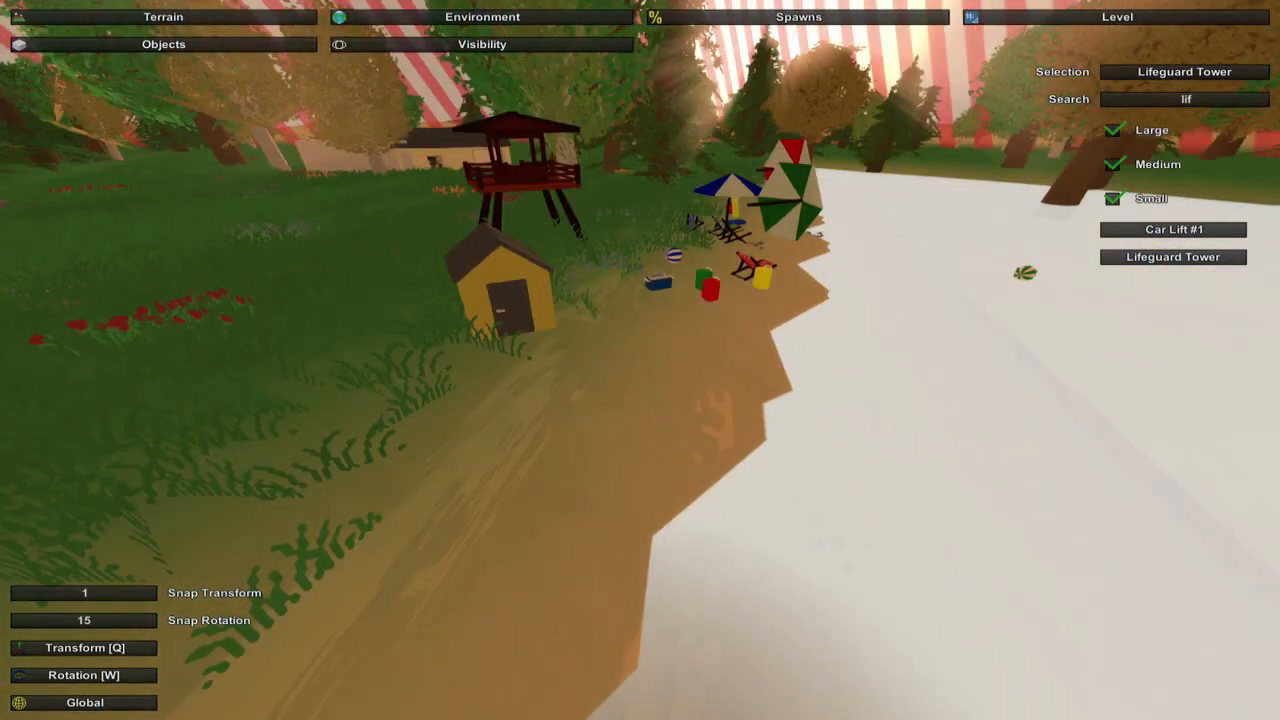
{"action": "type", "text": "w"}
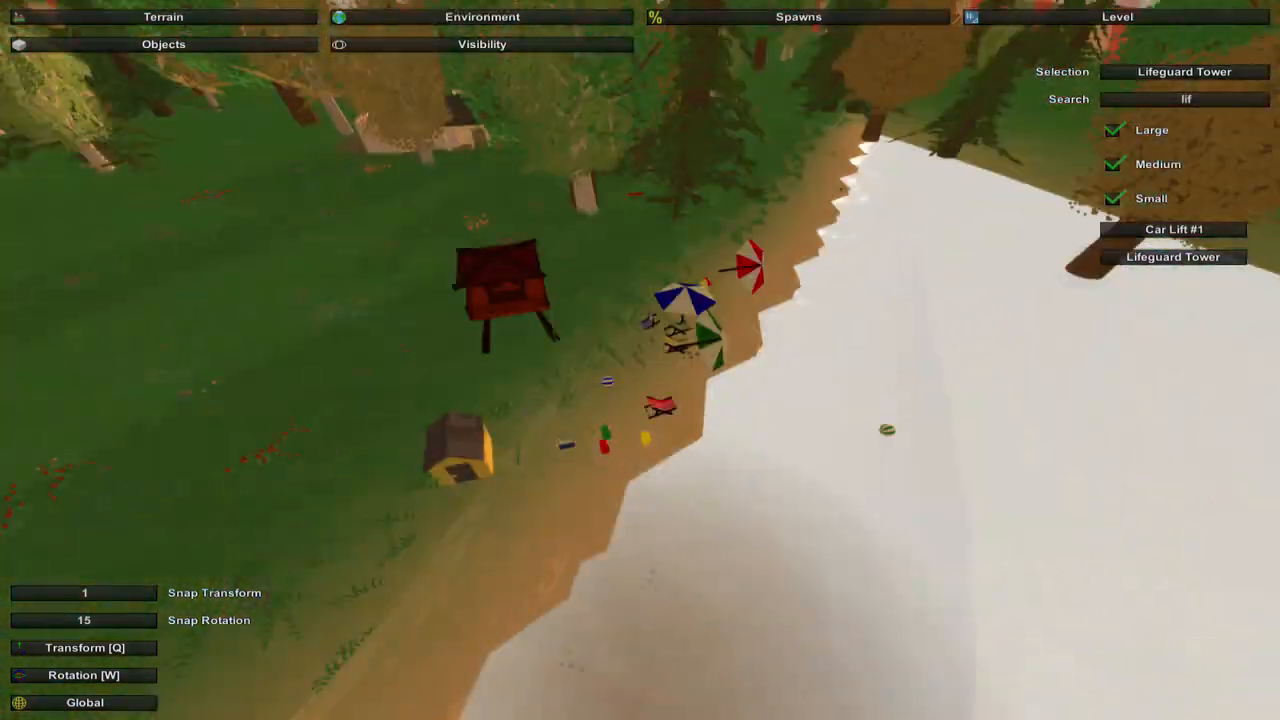
{"action": "type", "text": "sw"}
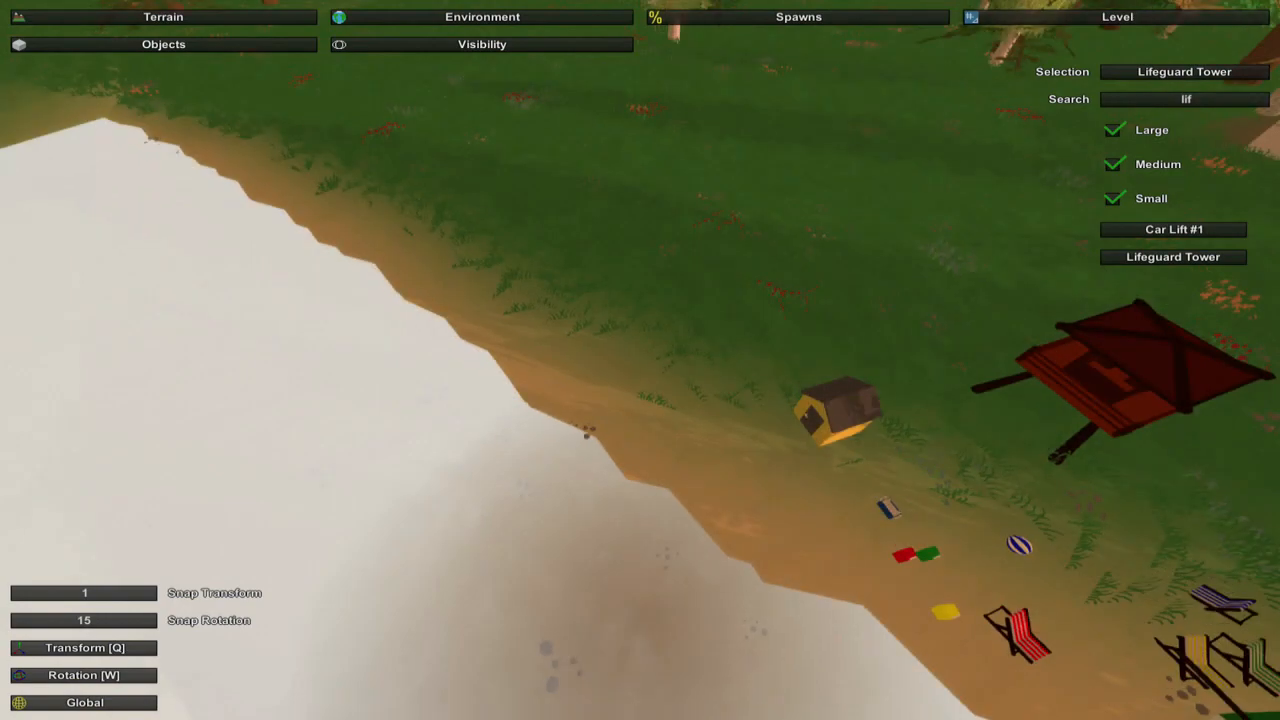
{"action": "type", "text": "w"}
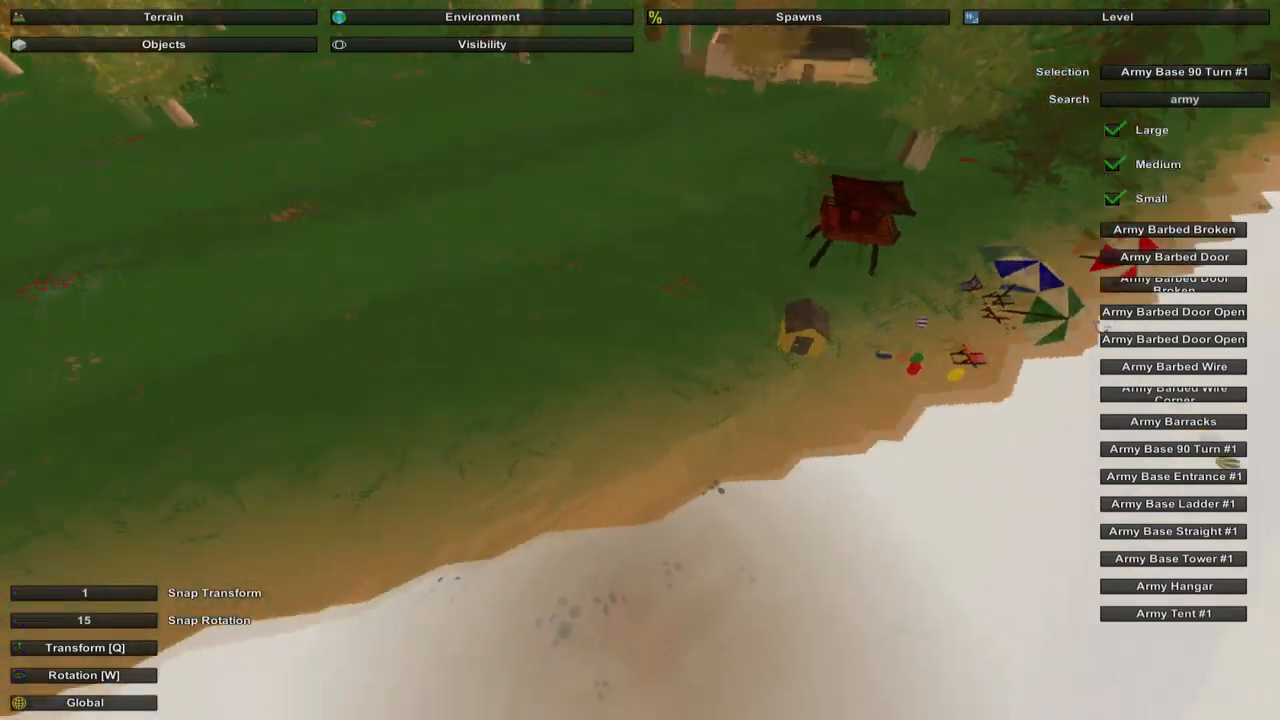
{"action": "type", "text": "w"}
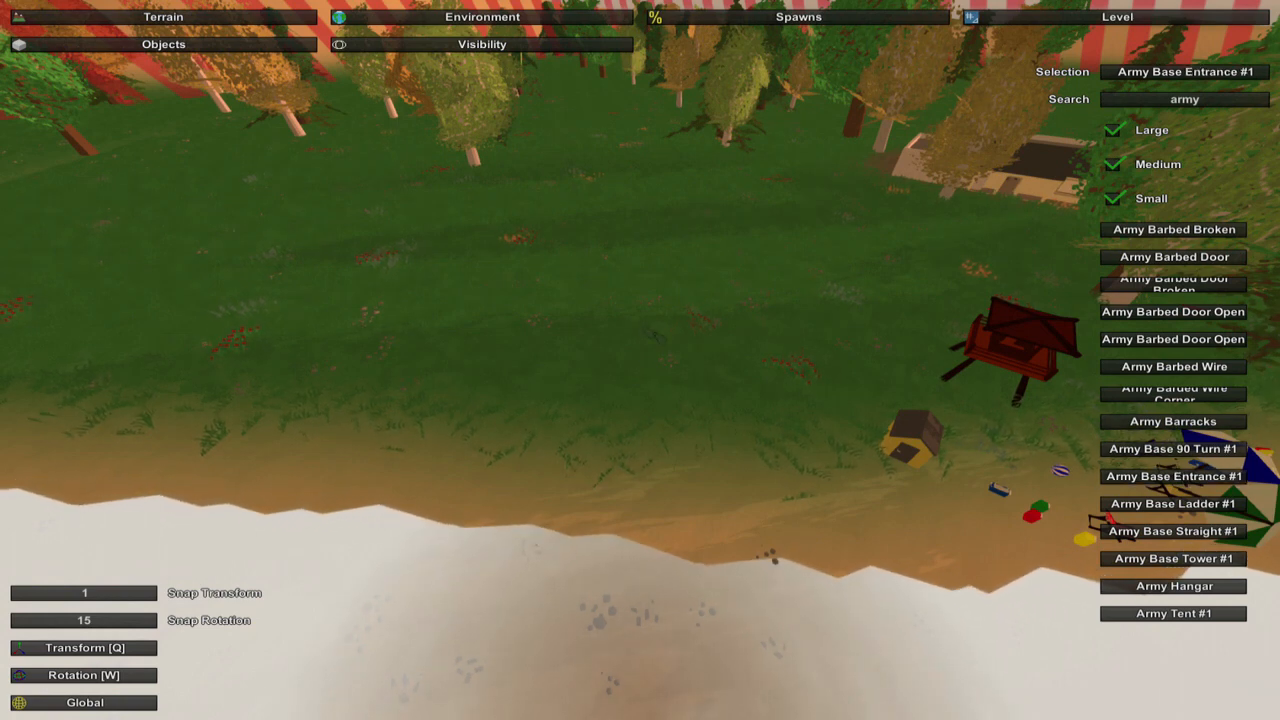
Rotate the army base entrance so it stands upright on the grass
{"action": "key", "text": "w"}
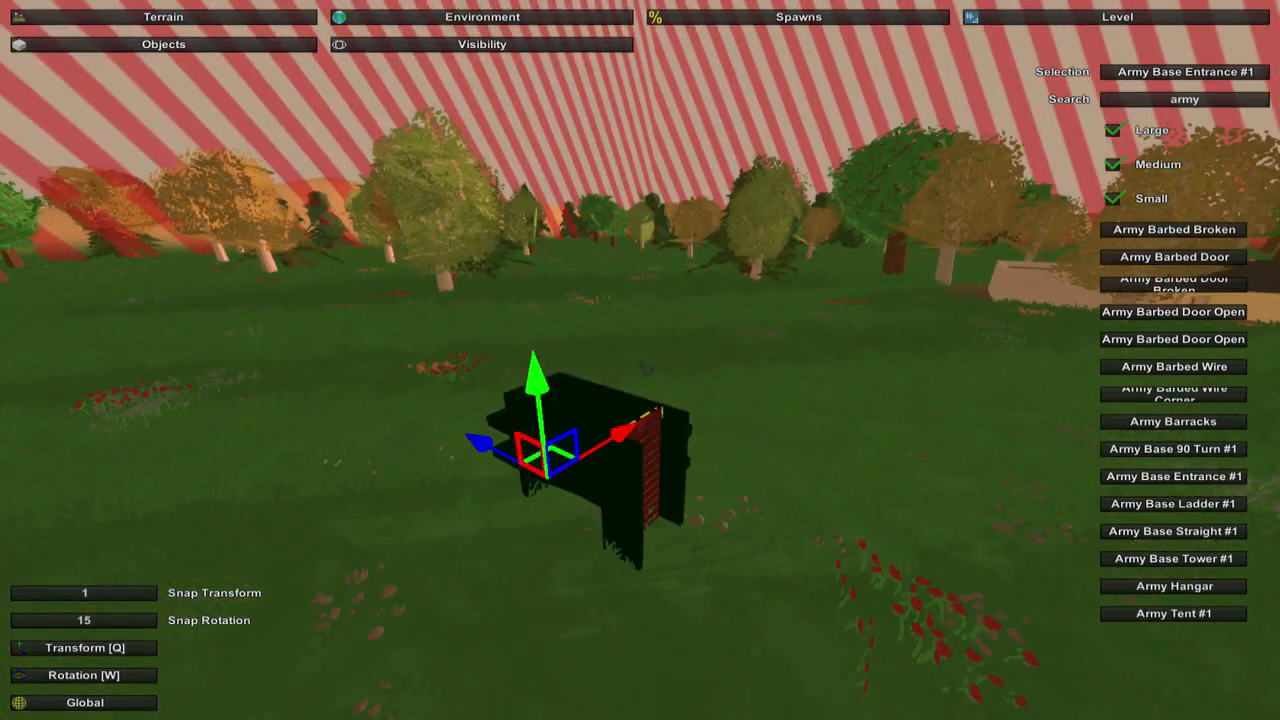
{"action": "key", "text": "w"}
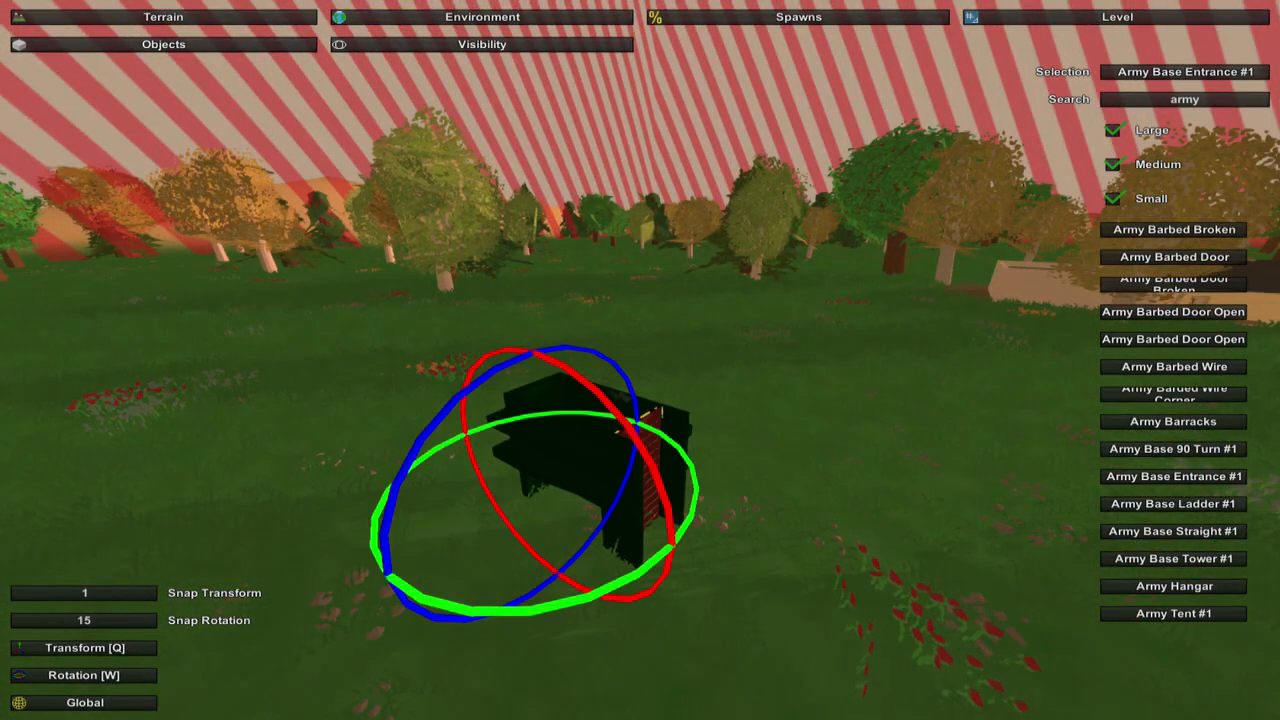
{"action": "key", "text": "w"}
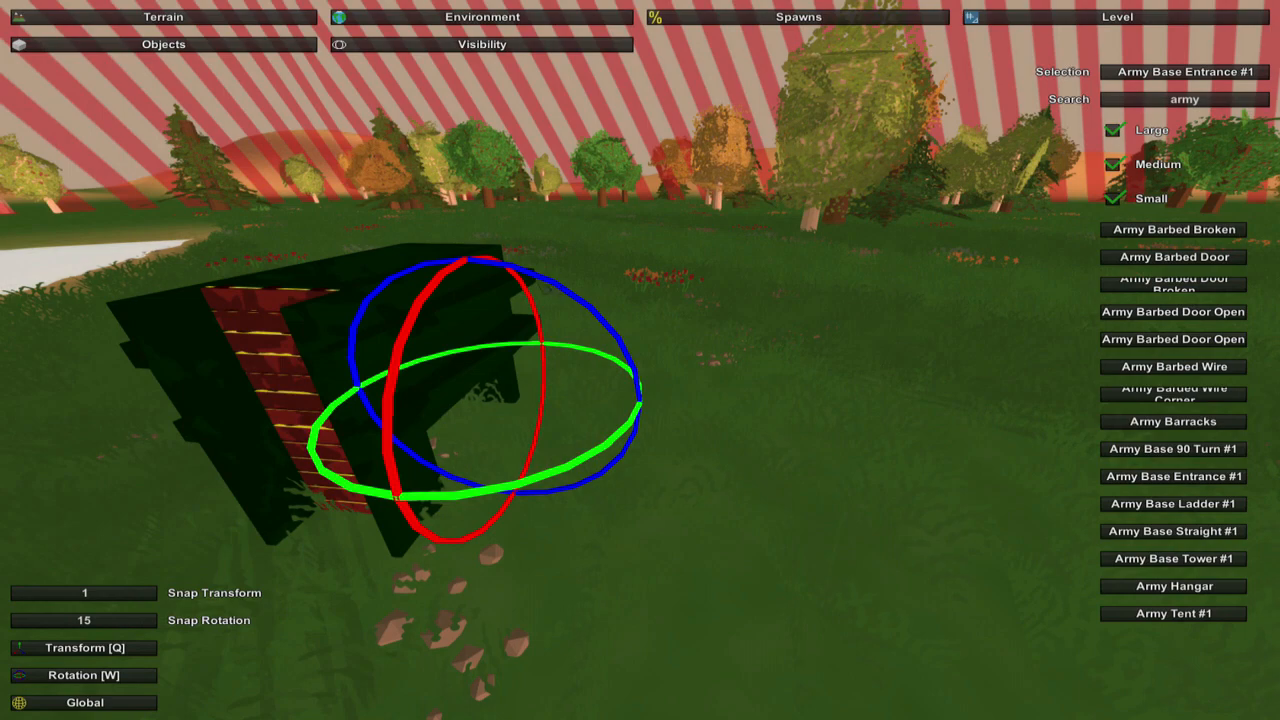
{"action": "key", "text": "s"}
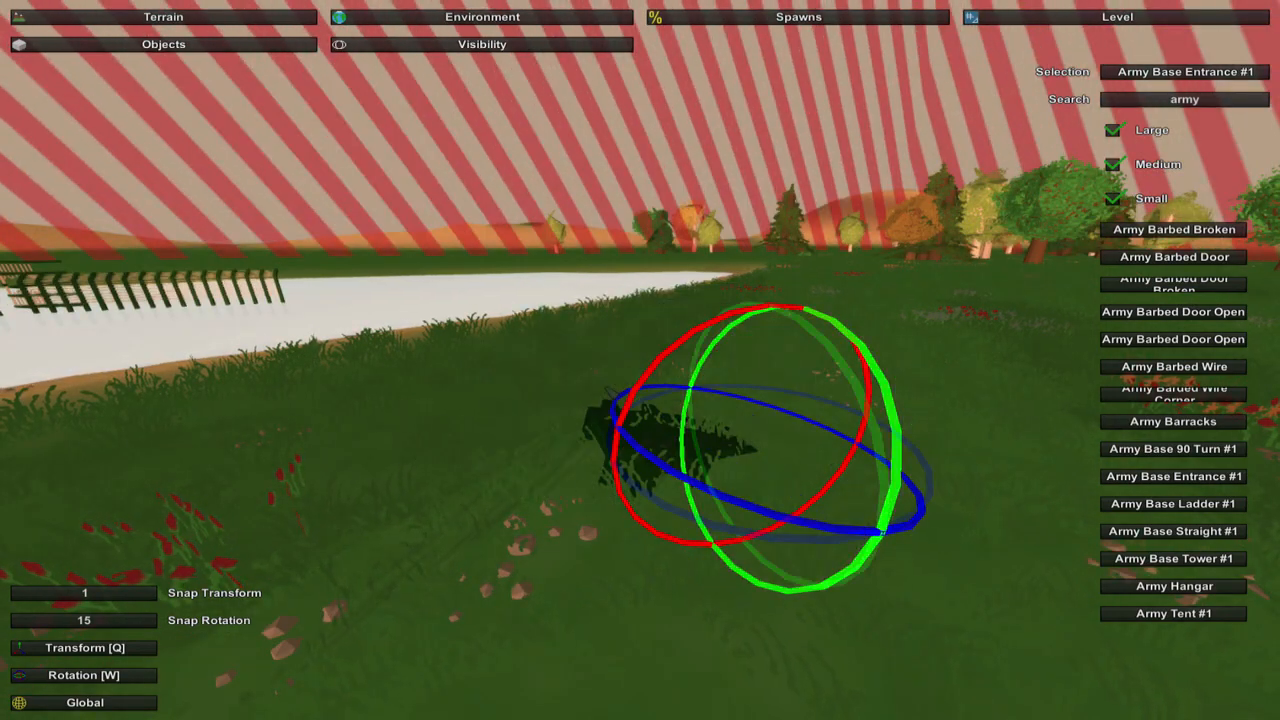
{"action": "left_click_drag", "start_coordinate": [690, 388], "coordinate": [757, 385]}
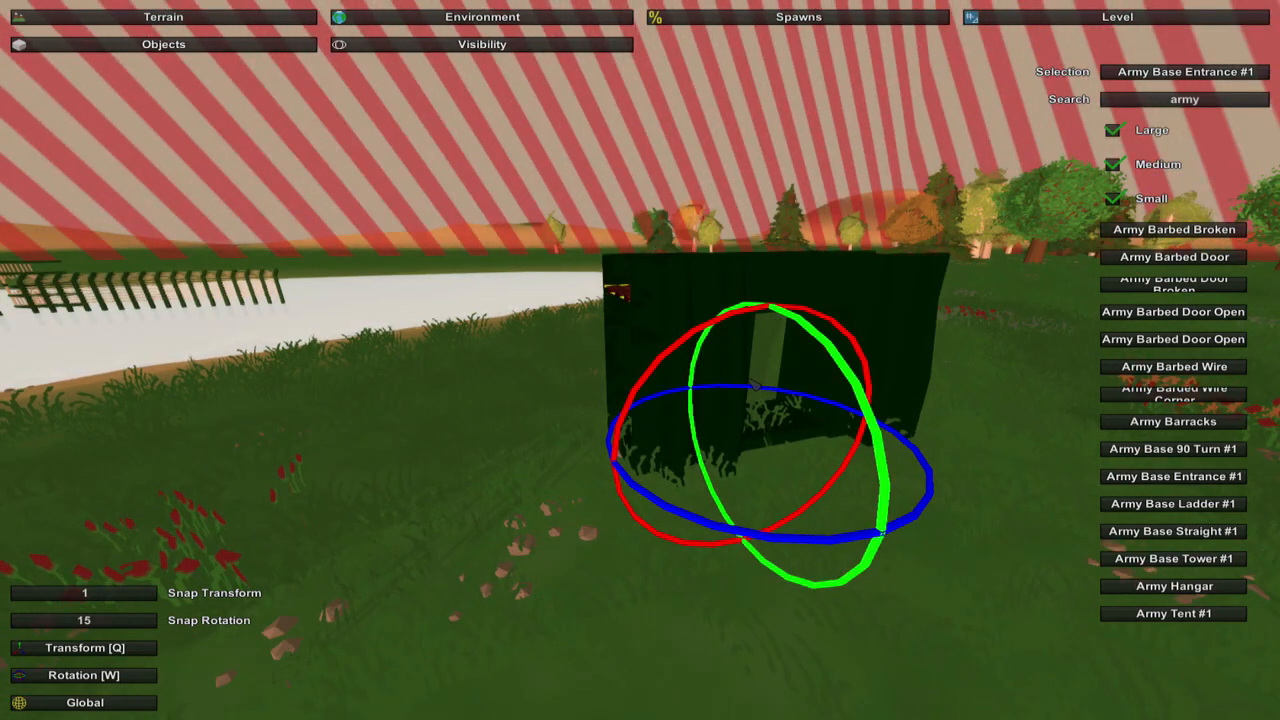
{"action": "key", "text": "w"}
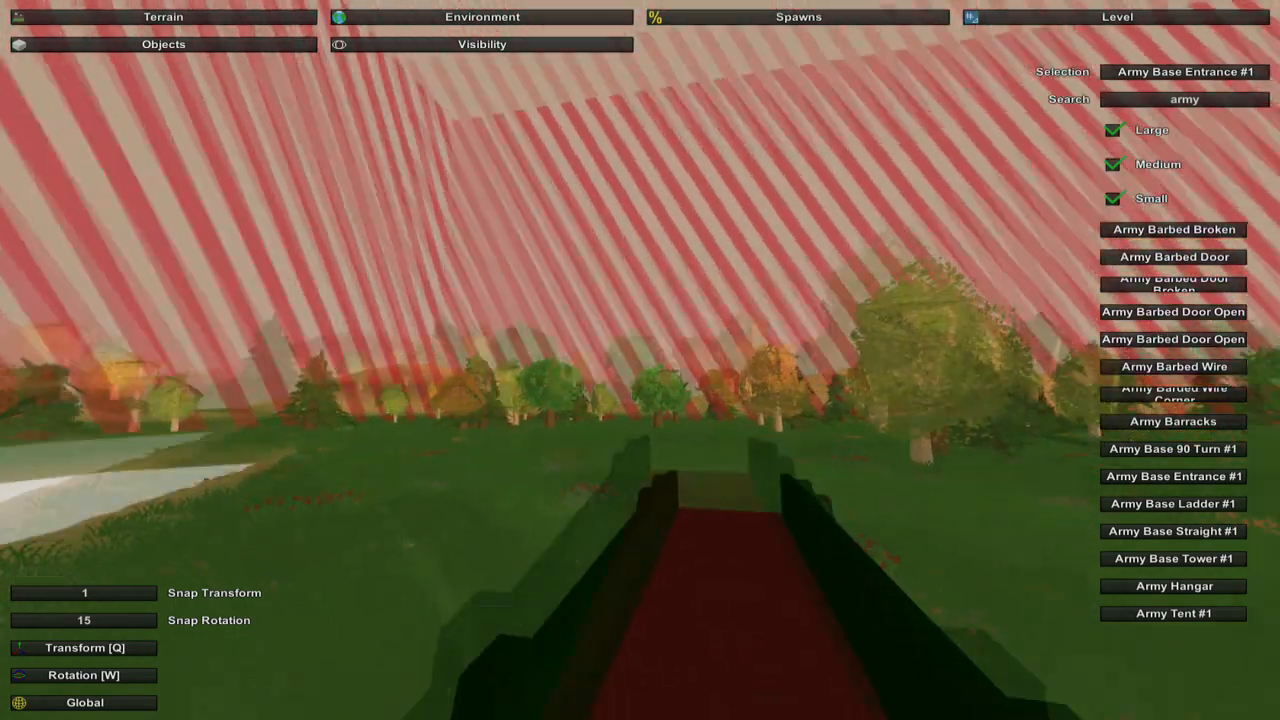
{"action": "key", "text": "s"}
{"action": "key", "text": "s"}
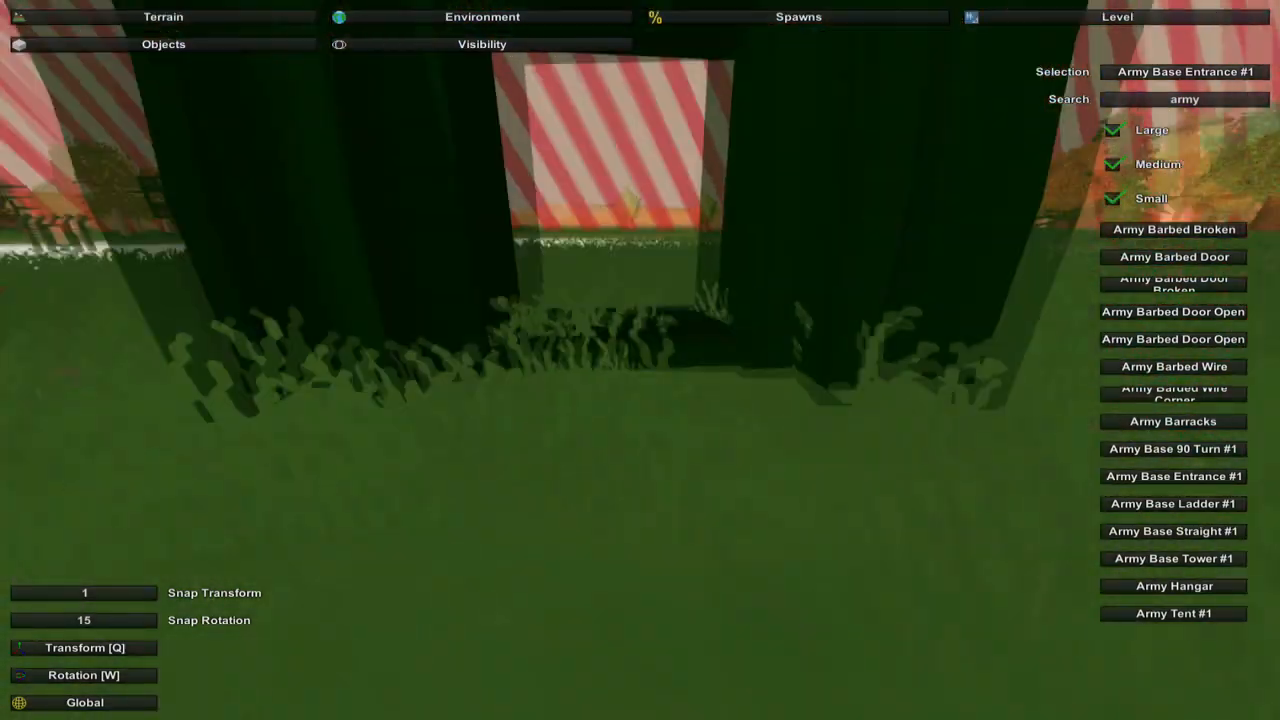
{"action": "key", "text": "s"}
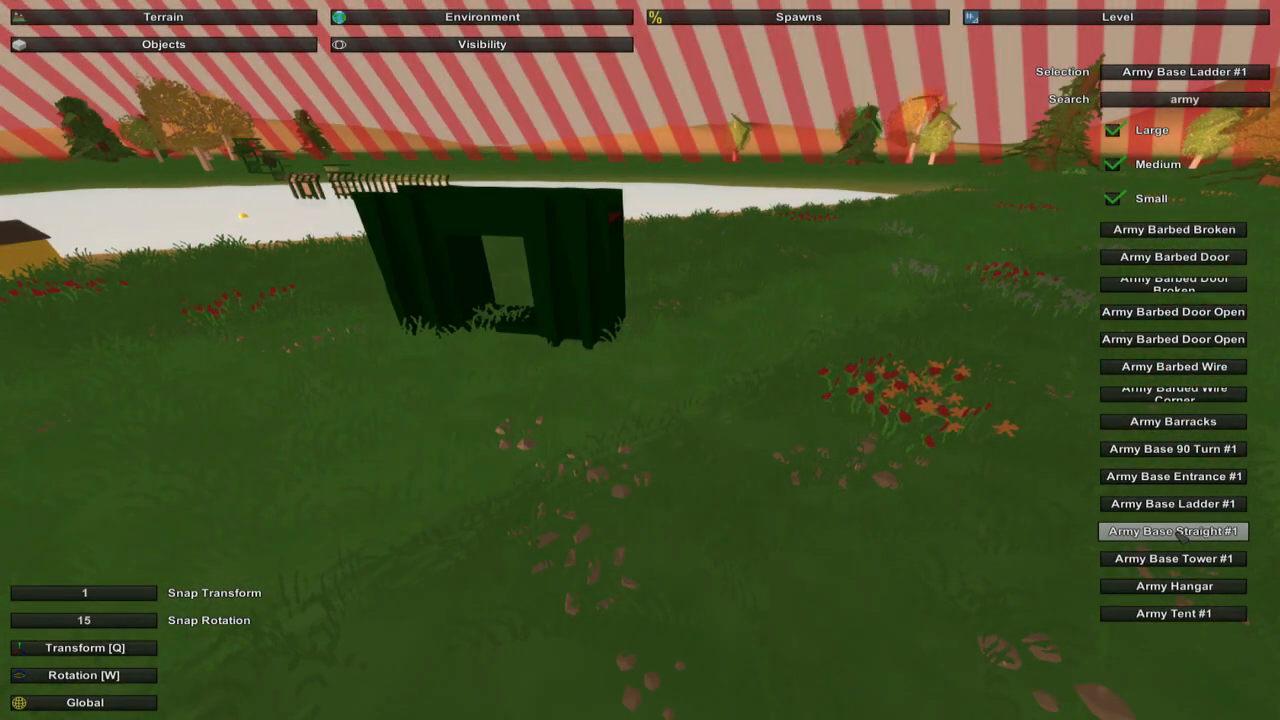
Place Army Base Straight #1, Tower #1 and Ladder #1 beside the entrance, rotating each
{"action": "key", "text": "e"}
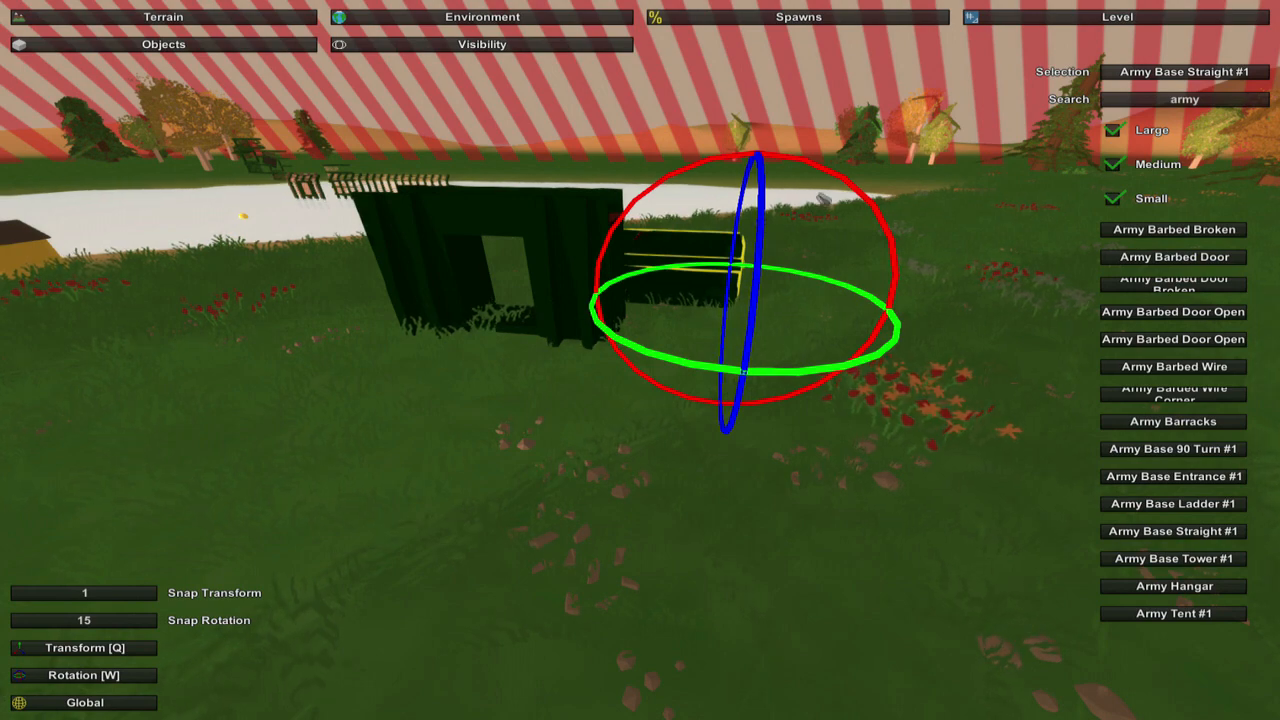
{"action": "left_click_drag", "start_coordinate": [840, 181], "coordinate": [955, 249]}
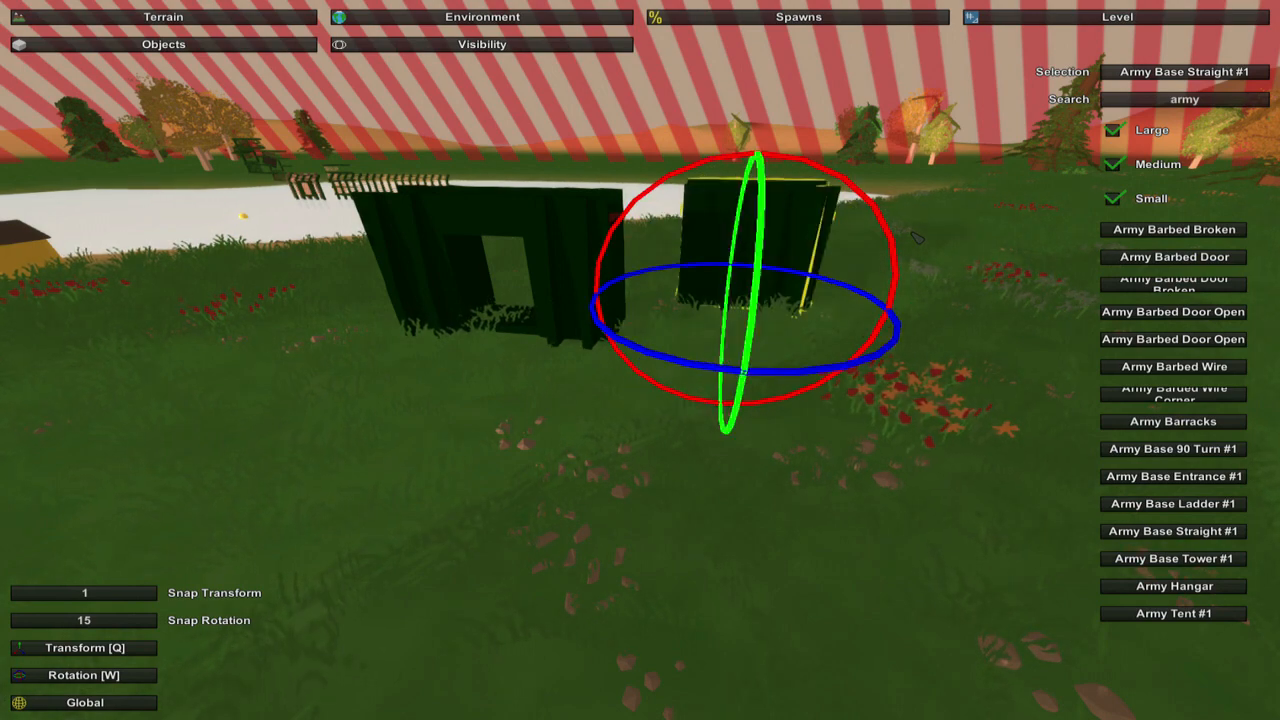
{"action": "left_click", "coordinate": [955, 249]}
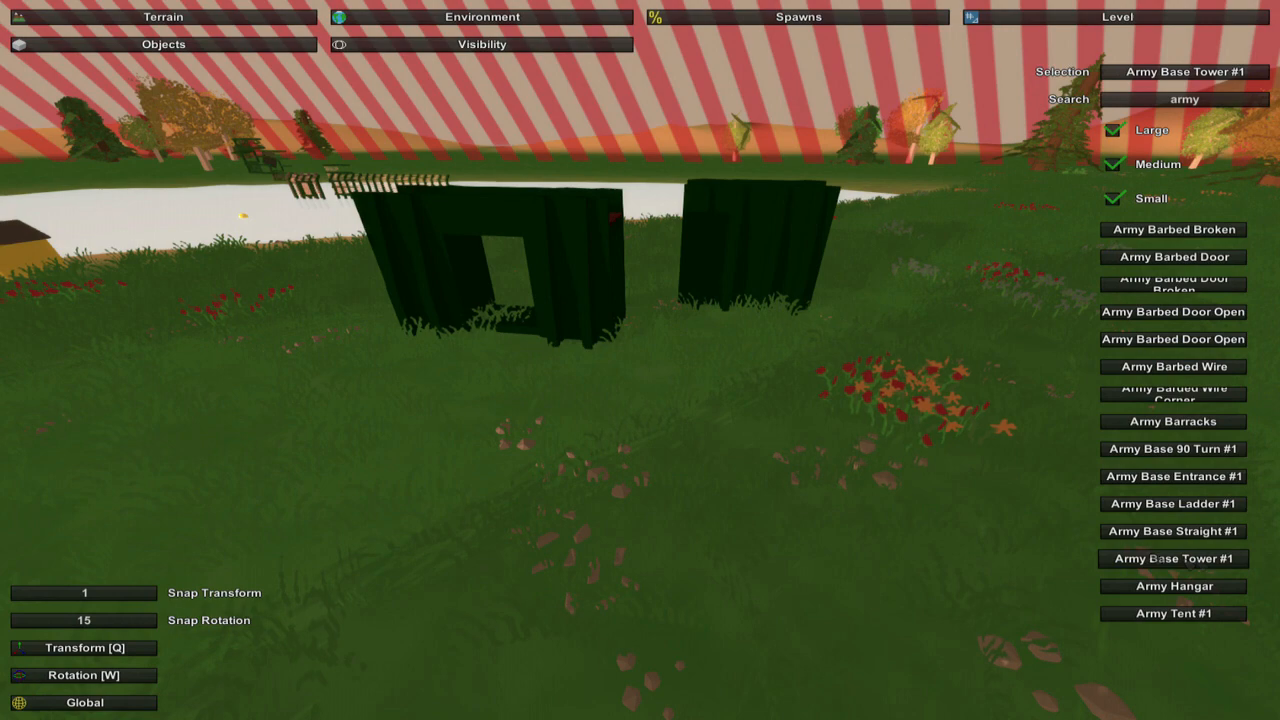
{"action": "key", "text": "e"}
{"action": "left_click_drag", "start_coordinate": [749, 378], "coordinate": [621, 413]}
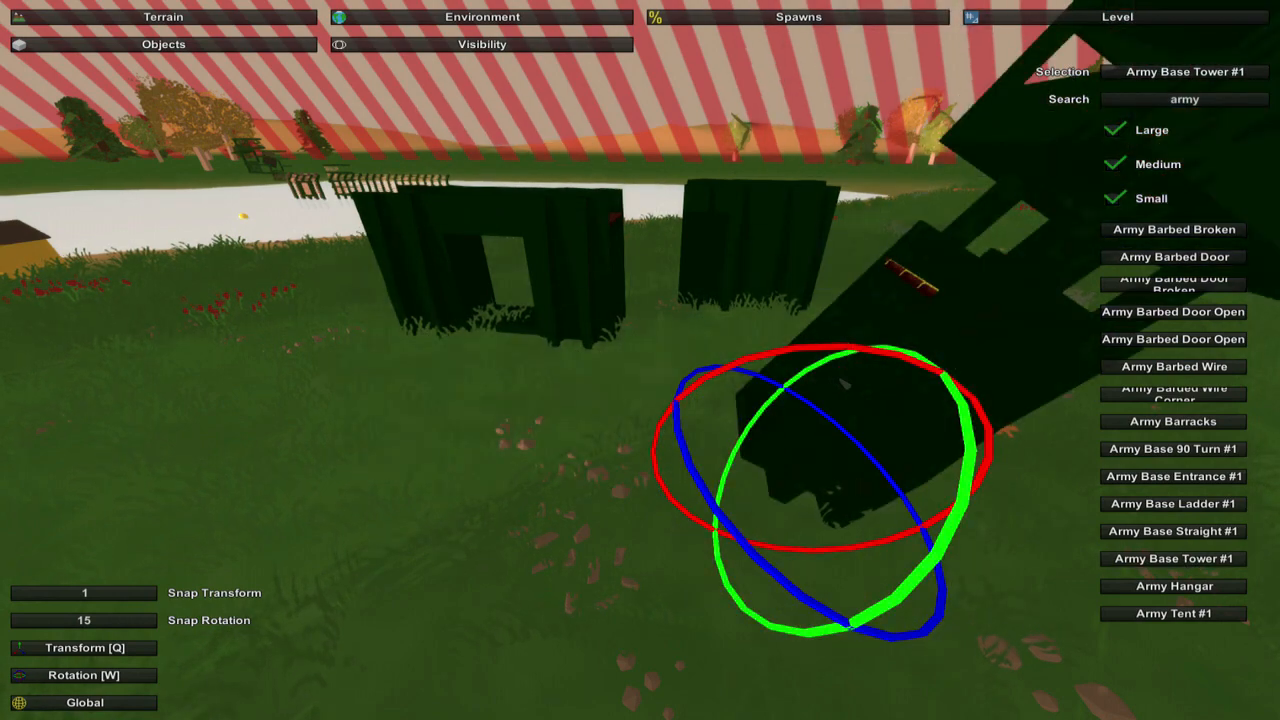
{"action": "left_click", "coordinate": [621, 413]}
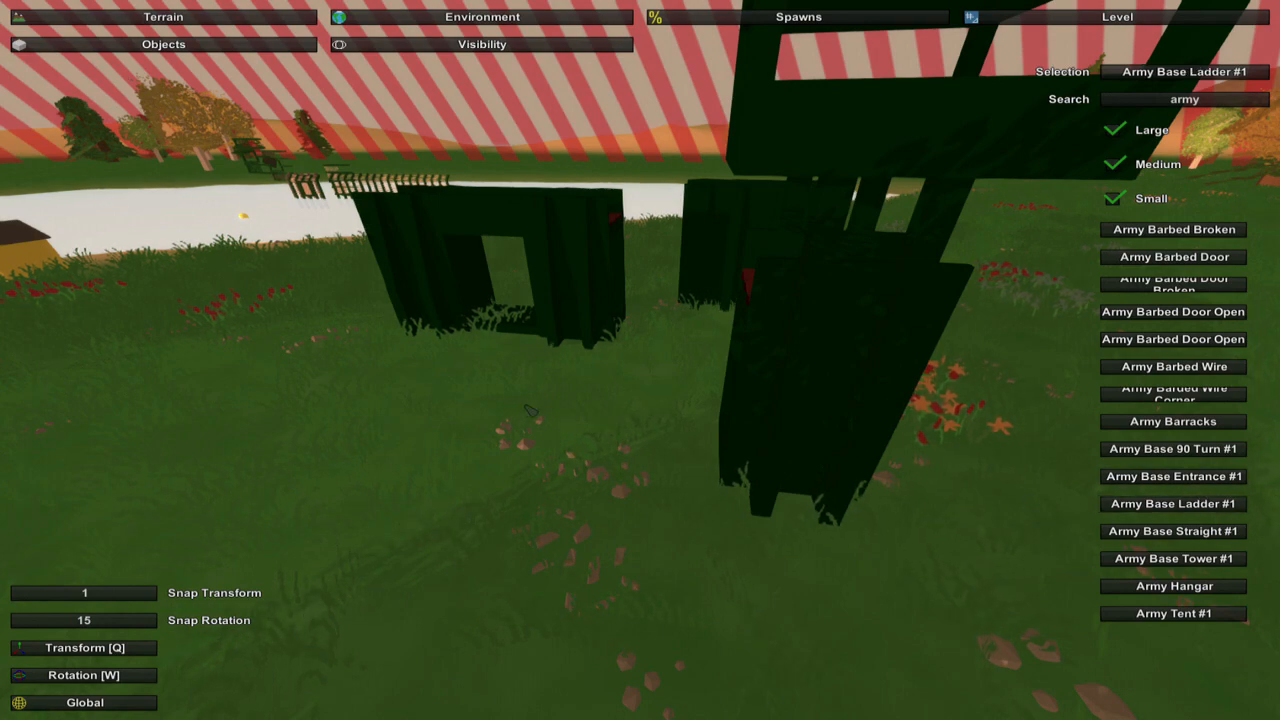
{"action": "key", "text": "e"}
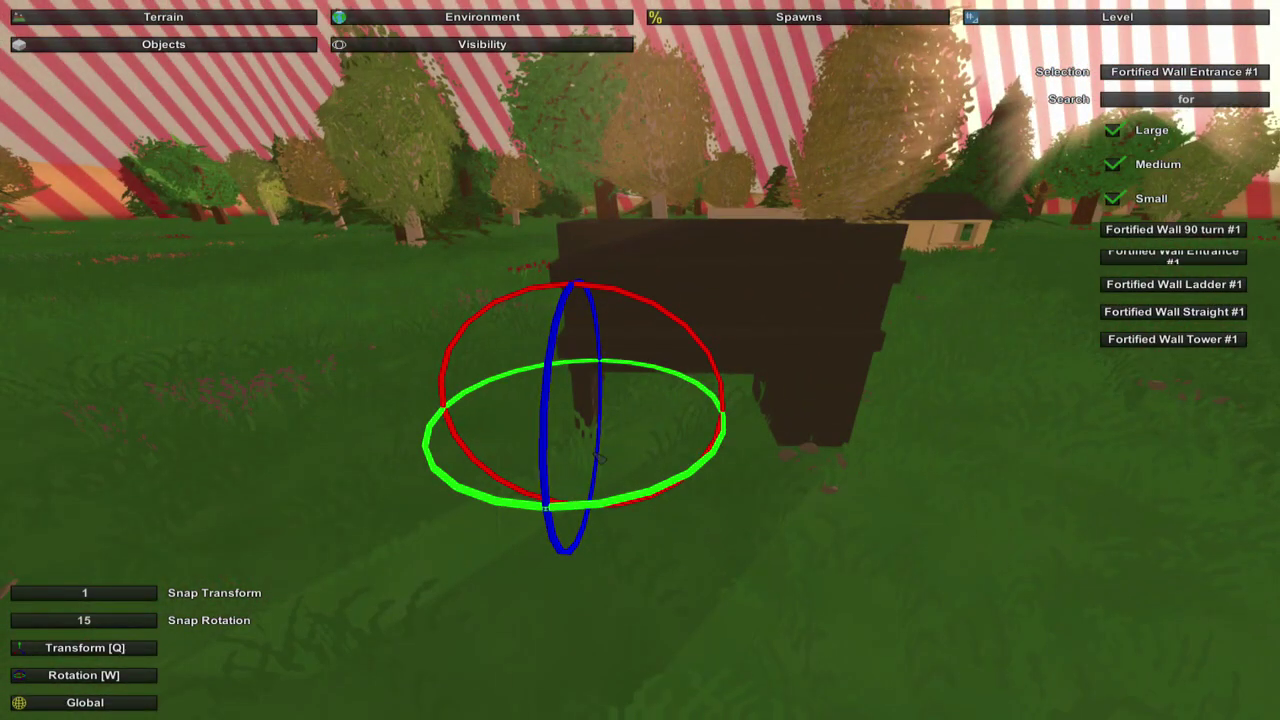
Place fortified wall entrance, Straight #1 and Tower #1 pieces on the grass
{"action": "left_click", "coordinate": [596, 456]}
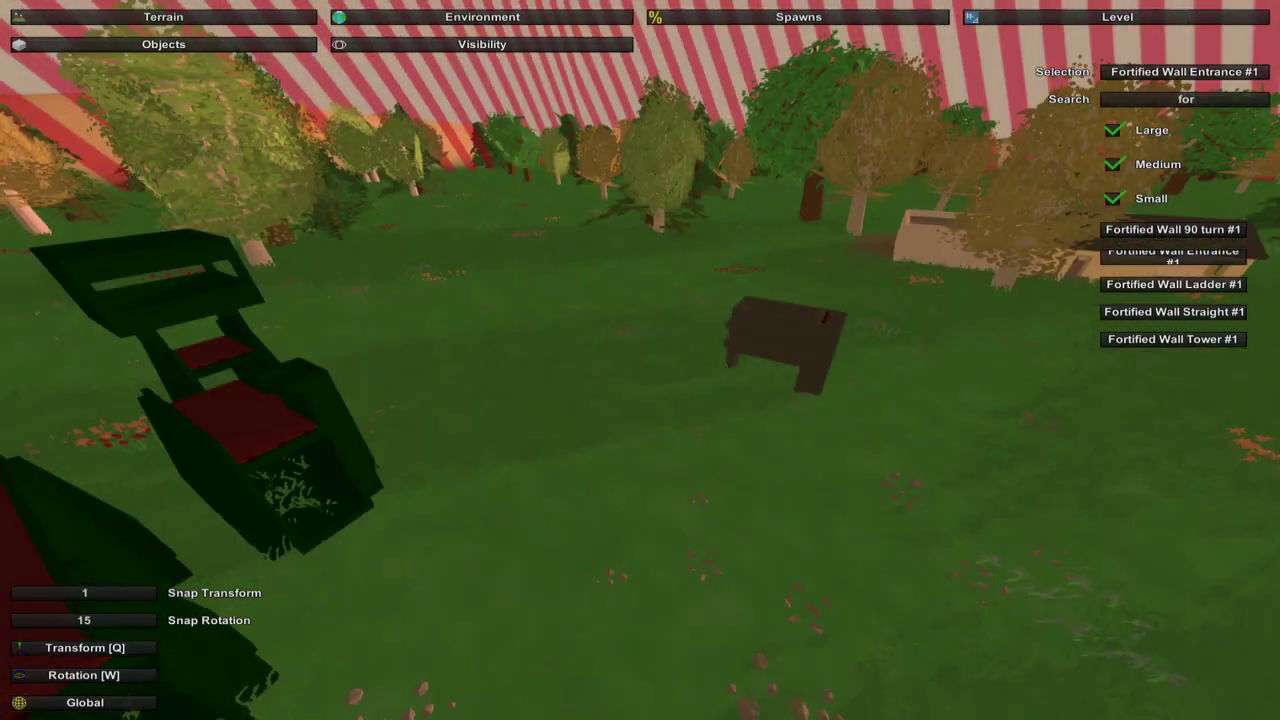
{"action": "left_click", "coordinate": [1174, 311]}
{"action": "key", "text": "e"}
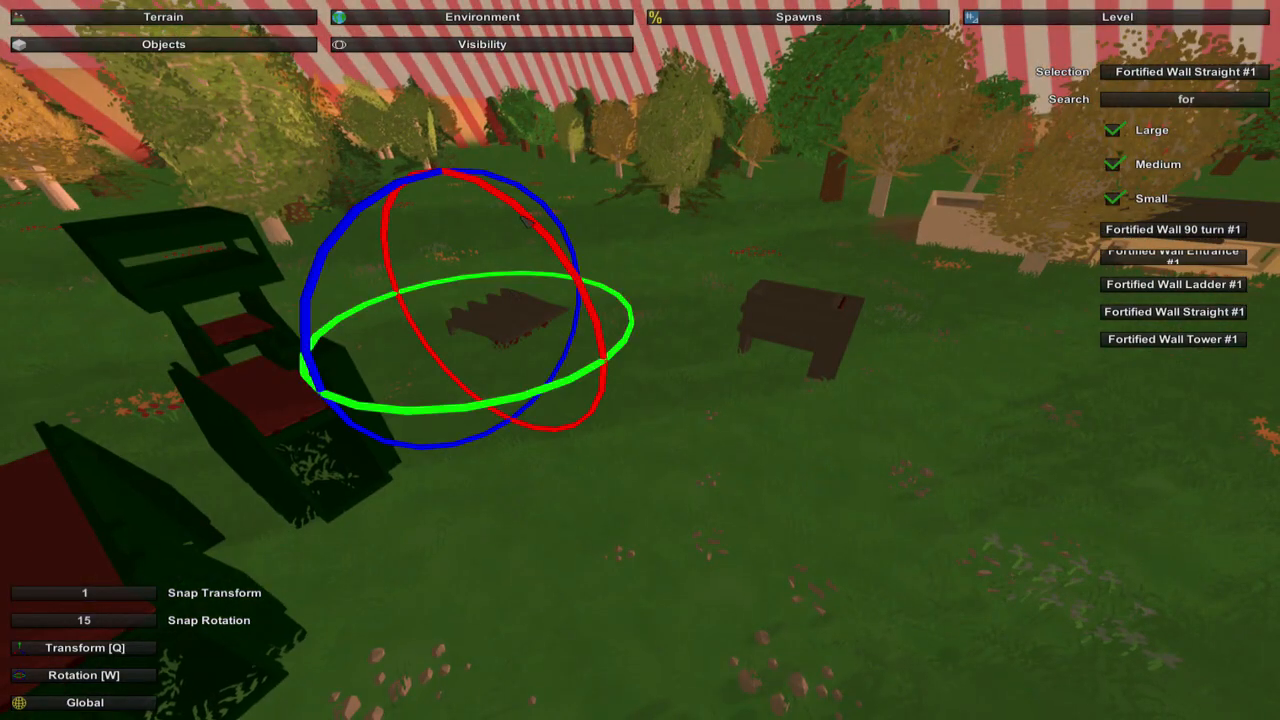
{"action": "left_click", "coordinate": [1170, 362]}
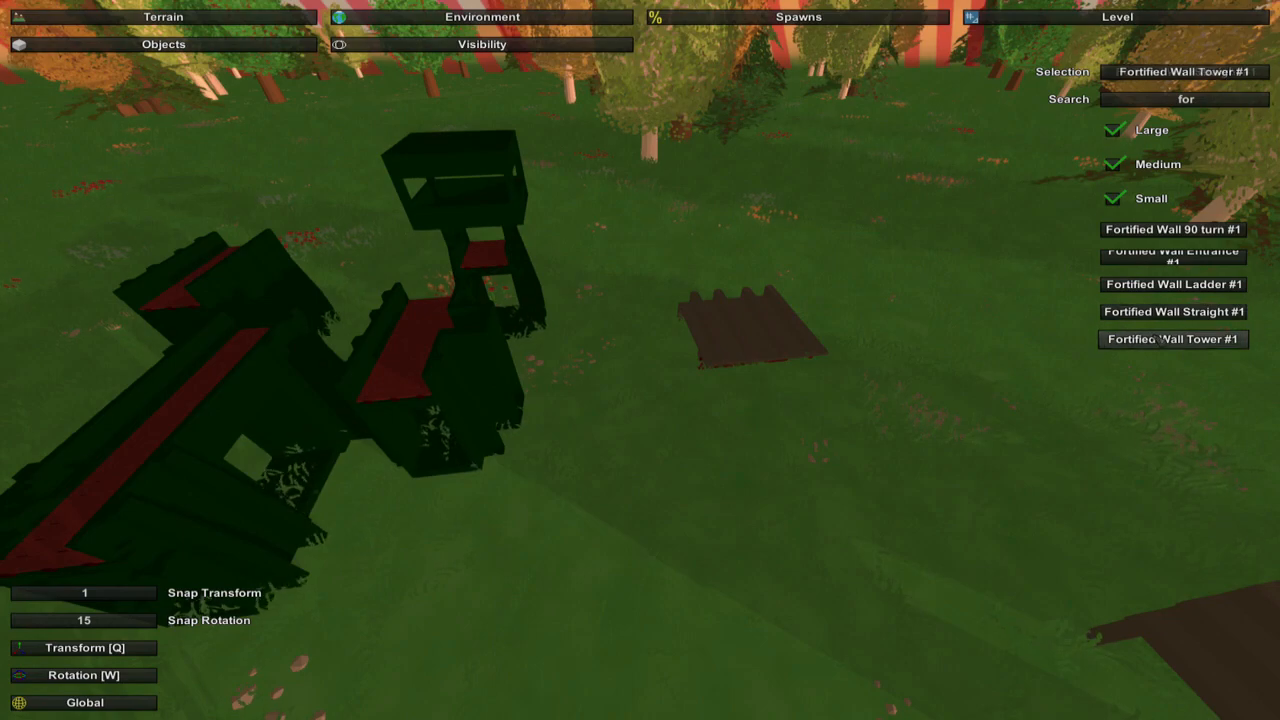
{"action": "key", "text": "e"}
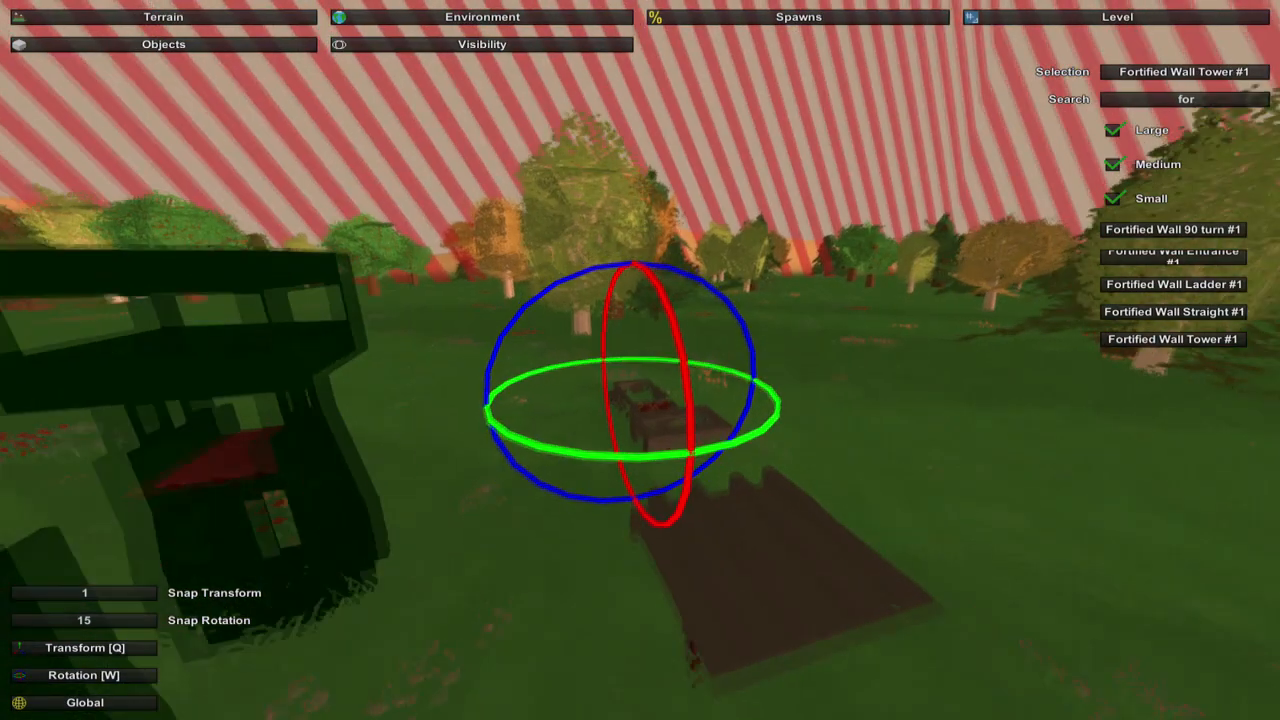
Rotate the fortified wall tower, then survey the walls and beach props from above
{"action": "key", "text": "w"}
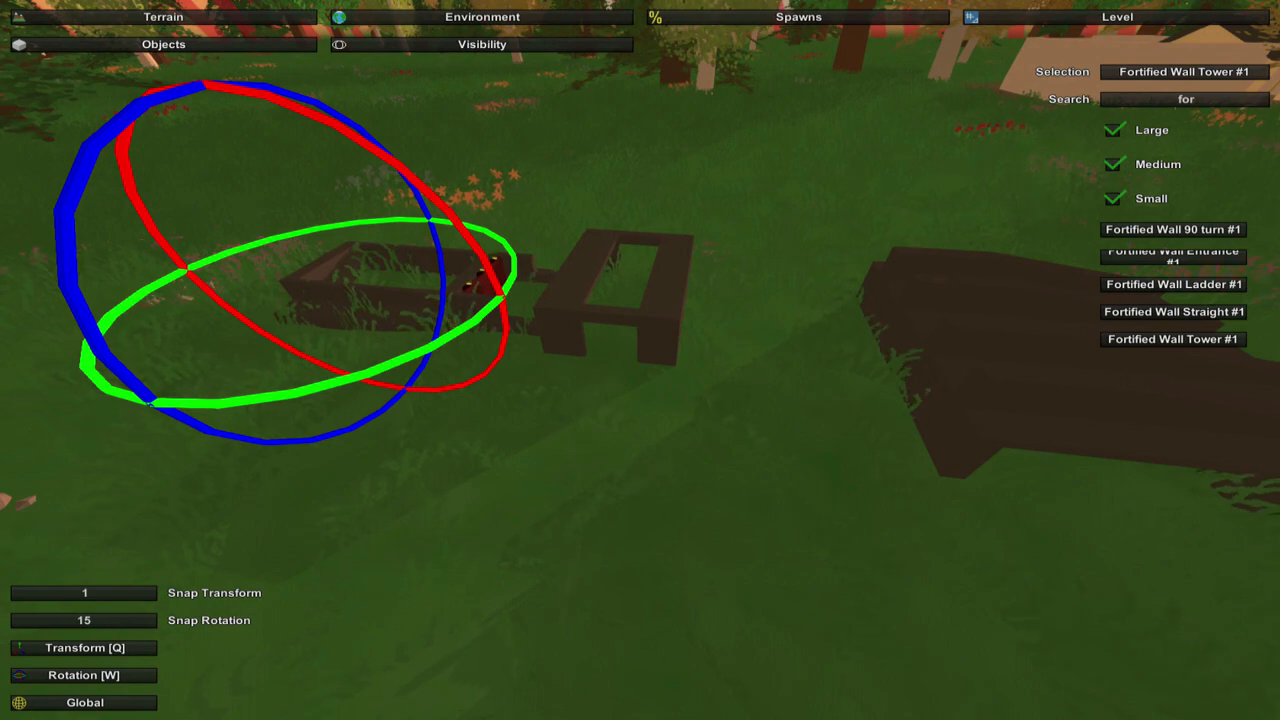
{"action": "left_click_drag", "start_coordinate": [340, 140], "coordinate": [378, 177]}
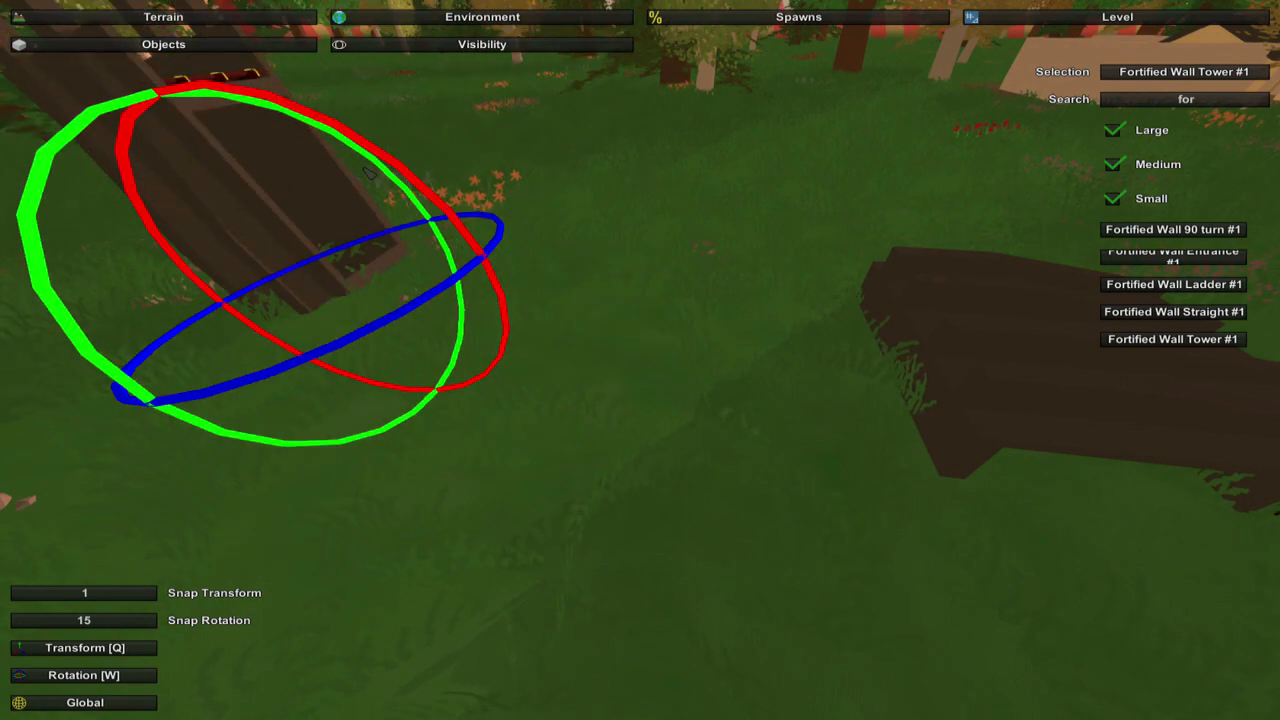
{"action": "key", "text": "s"}
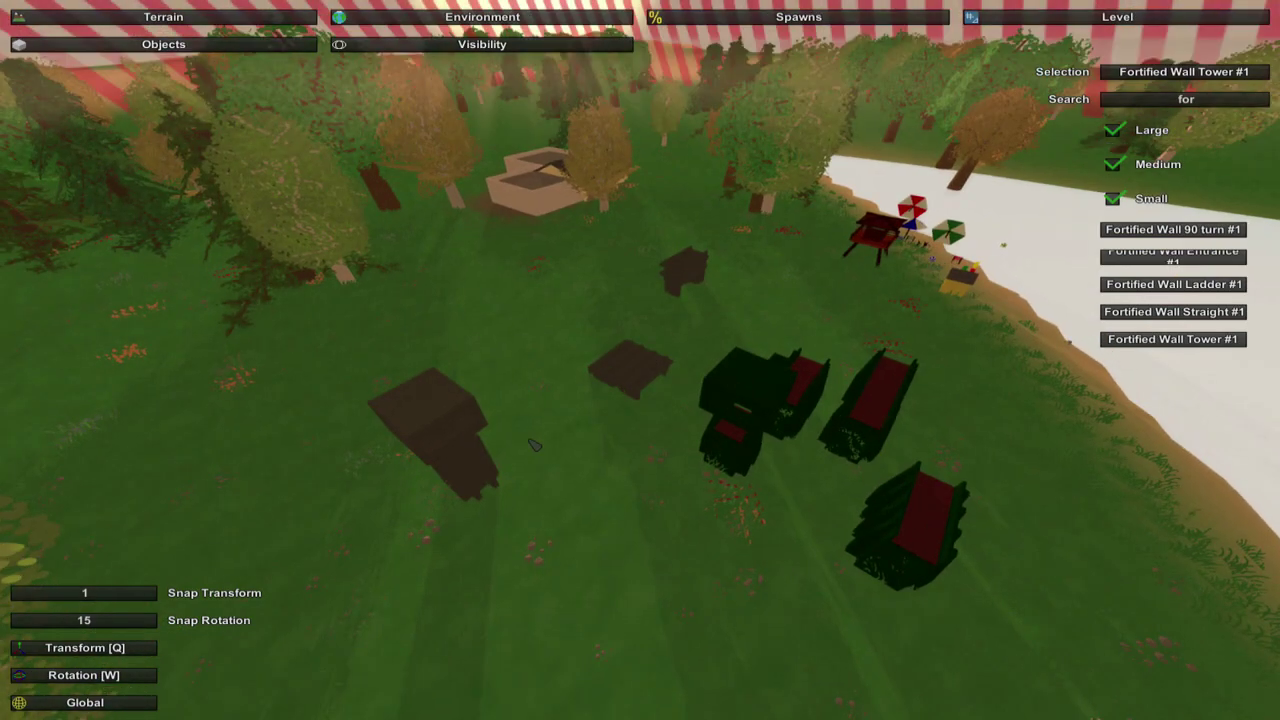
{"action": "left_click_drag", "start_coordinate": [535, 445], "coordinate": [655, 360]}
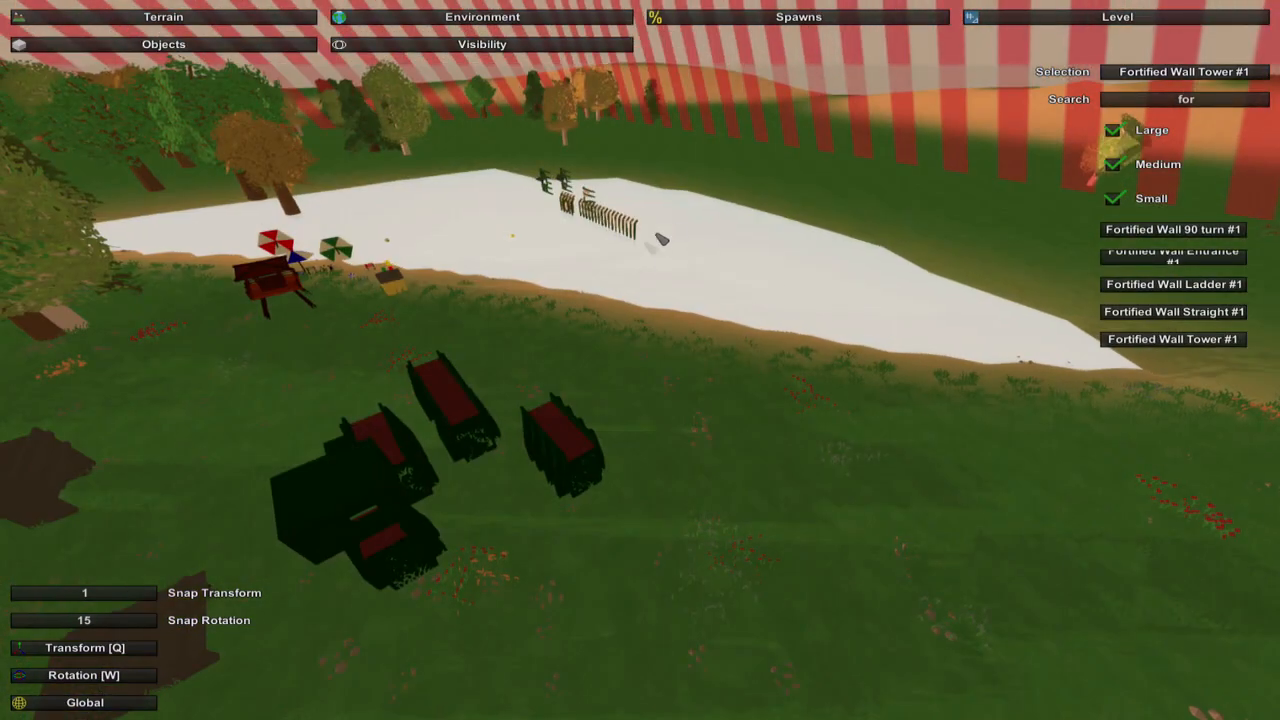
{"action": "mouse_move", "coordinate": [661, 239]}
{"action": "left_mouse_down"}
{"action": "mouse_move", "coordinate": [590, 260]}
{"action": "mouse_move", "coordinate": [600, 420]}
{"action": "mouse_move", "coordinate": [580, 500]}
{"action": "mouse_move", "coordinate": [630, 545]}
{"action": "left_mouse_up"}
{"action": "key", "text": "w"}
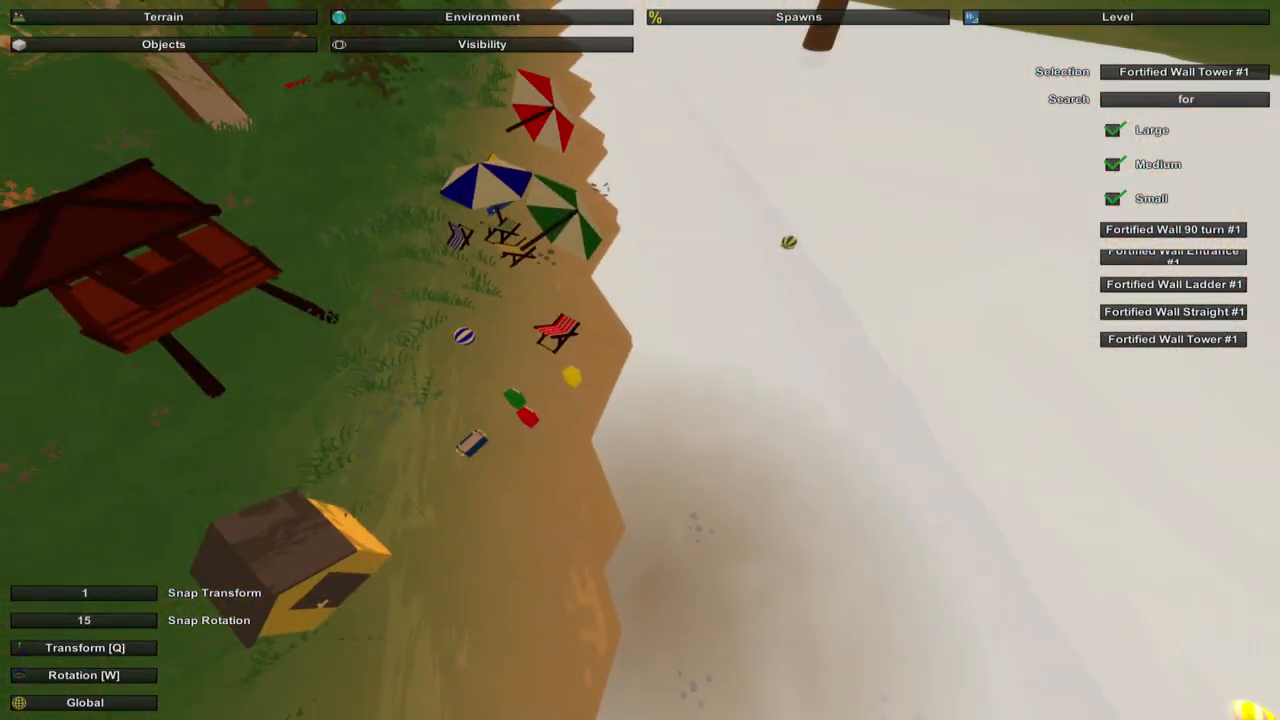
{"action": "mouse_move", "coordinate": [640, 360]}
{"action": "left_mouse_down"}
{"action": "mouse_move", "coordinate": [640, 260]}
{"action": "mouse_move", "coordinate": [620, 200]}
{"action": "mouse_move", "coordinate": [670, 205]}
{"action": "left_mouse_up"}
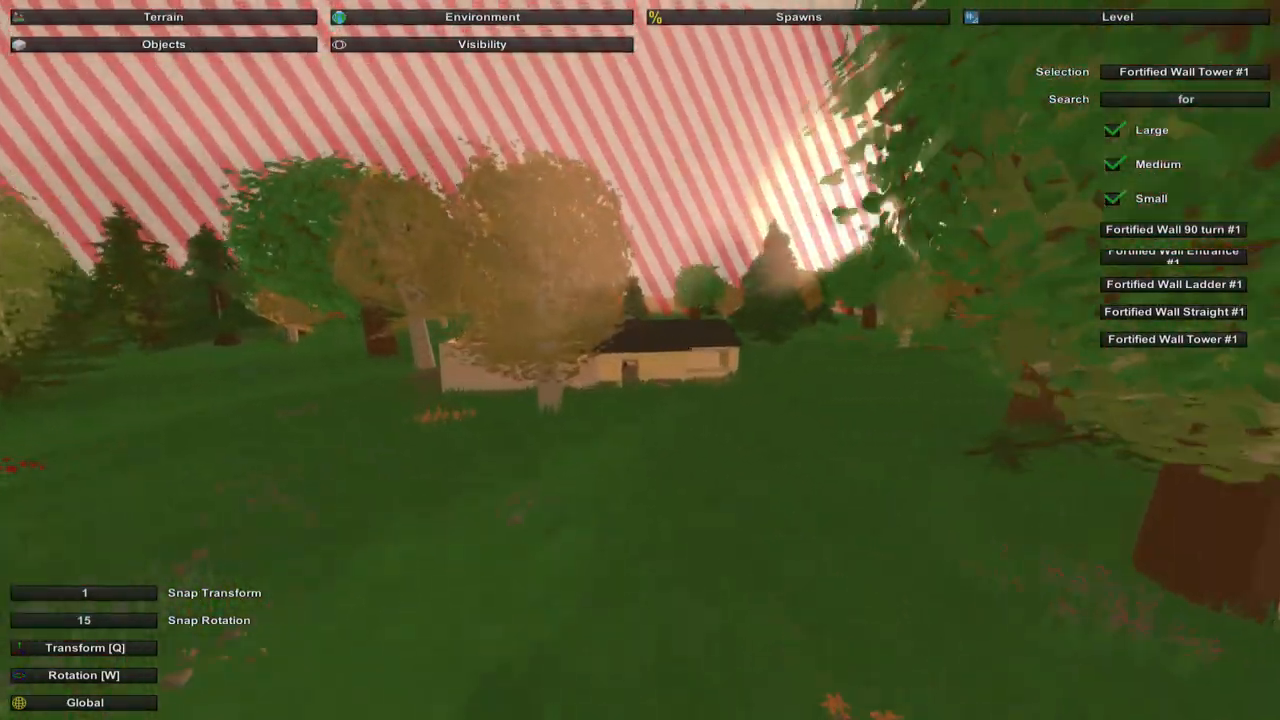
{"action": "key", "text": "w"}
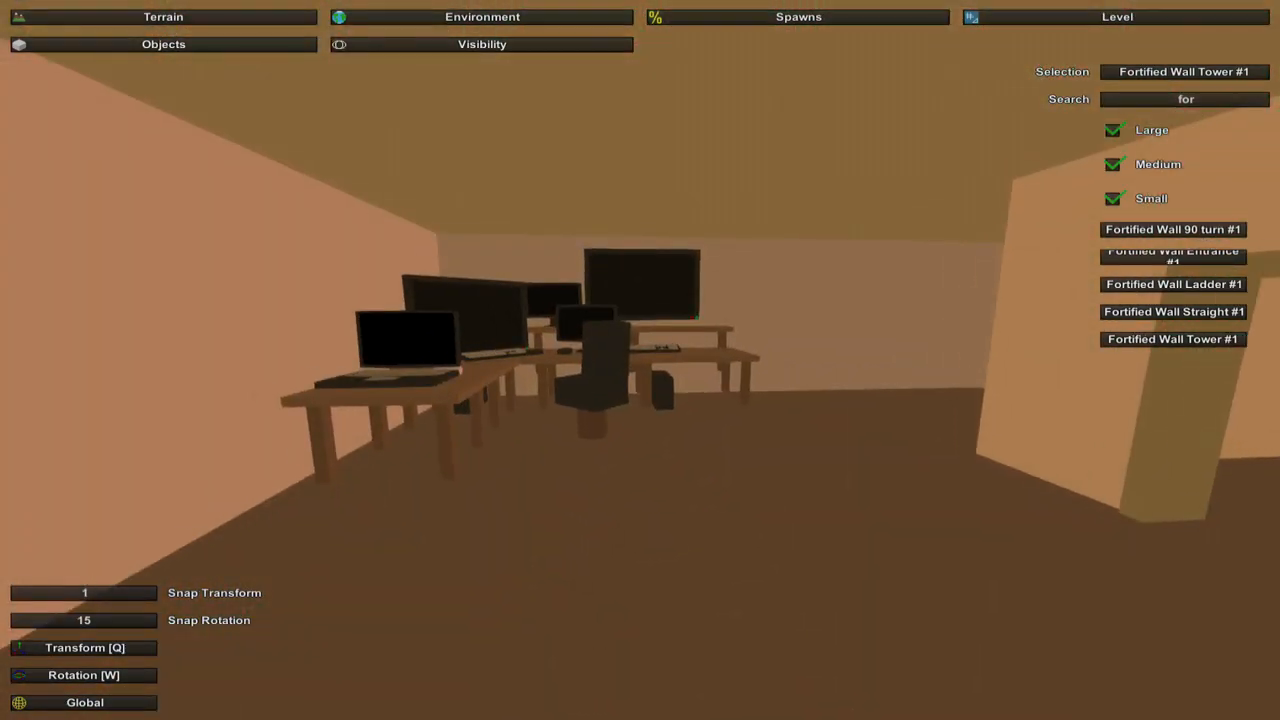
{"action": "key", "text": "s"}
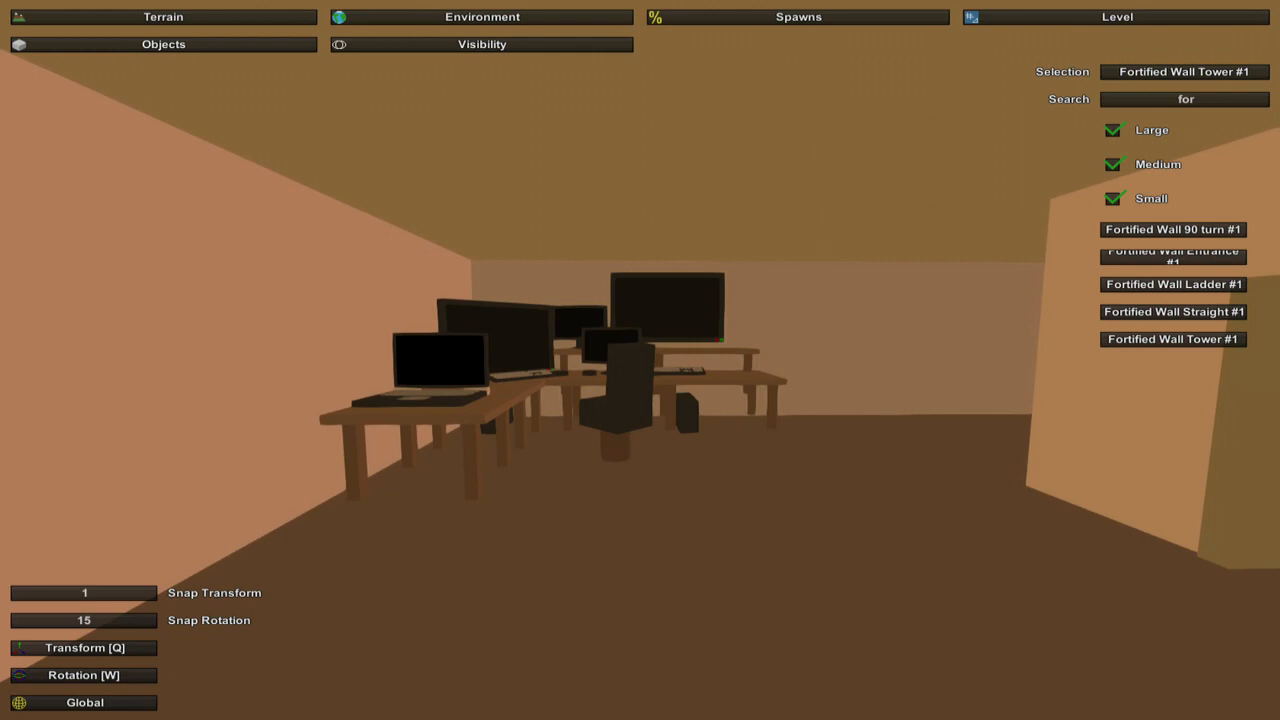
{"action": "key", "text": "w"}
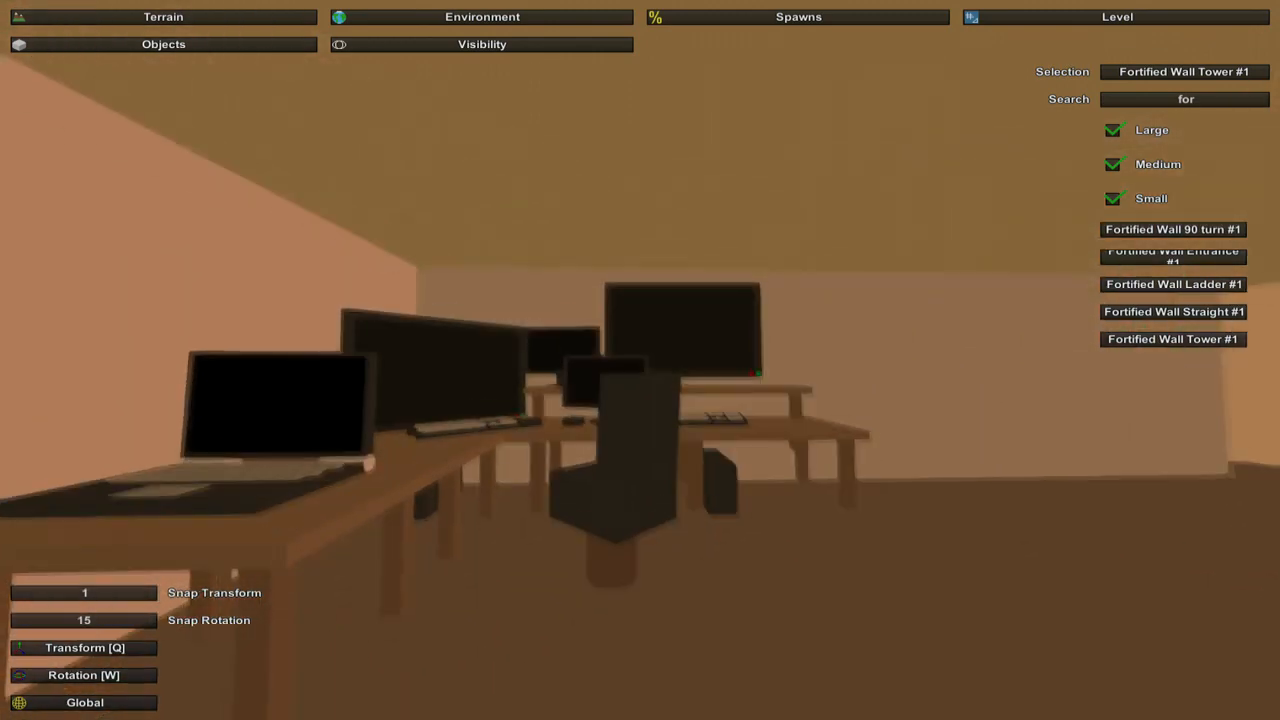
{"action": "key", "text": "s"}
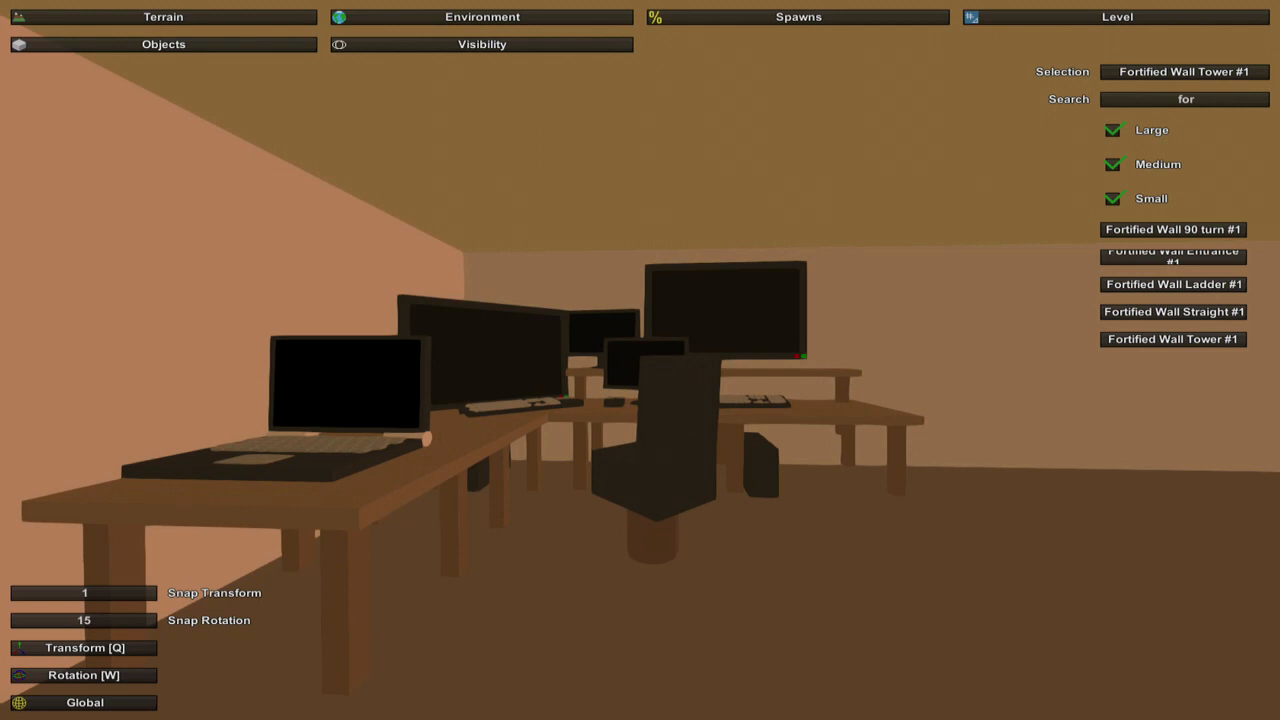